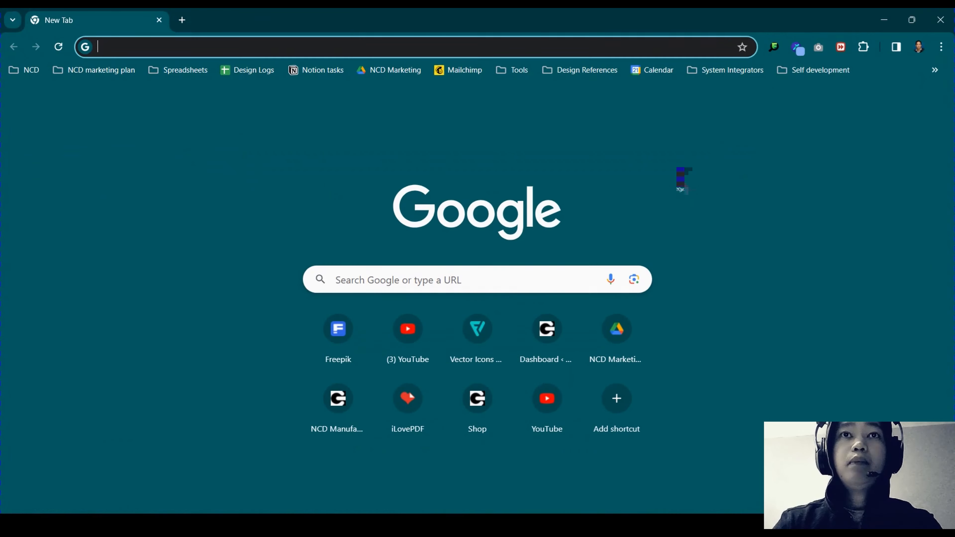
Open freepik.com and search its assets for "christmas greetings card blue"
text(freepik.com)
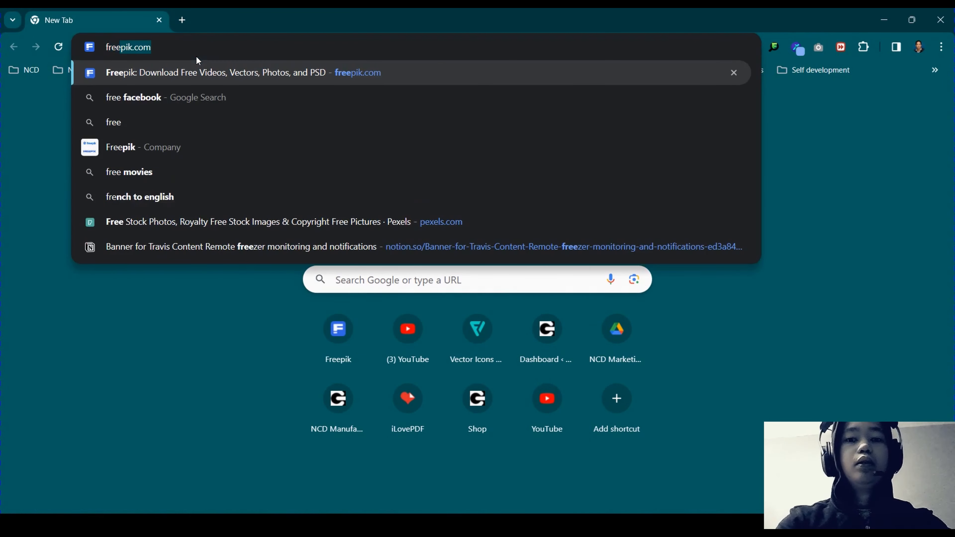
key(Return)
text(christmas greetings card blue)
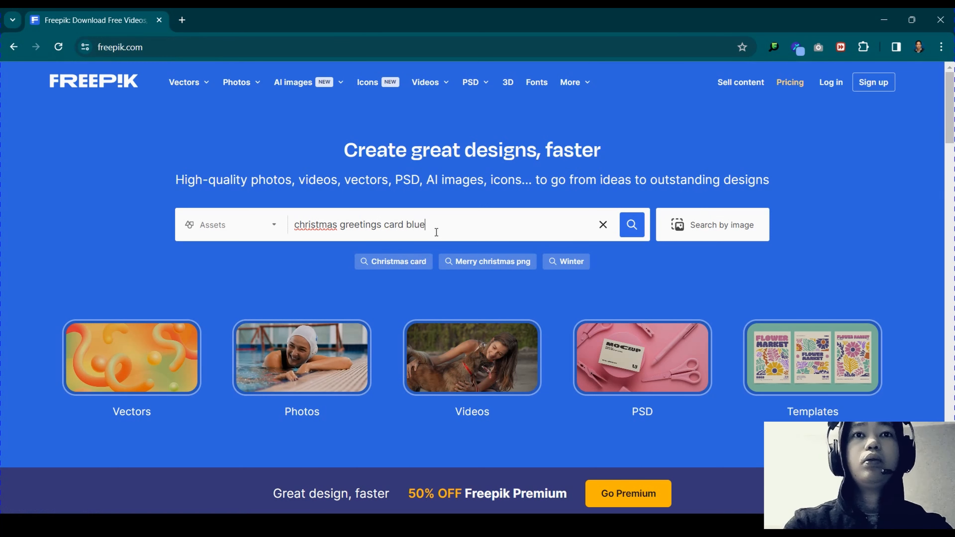
key(Return)
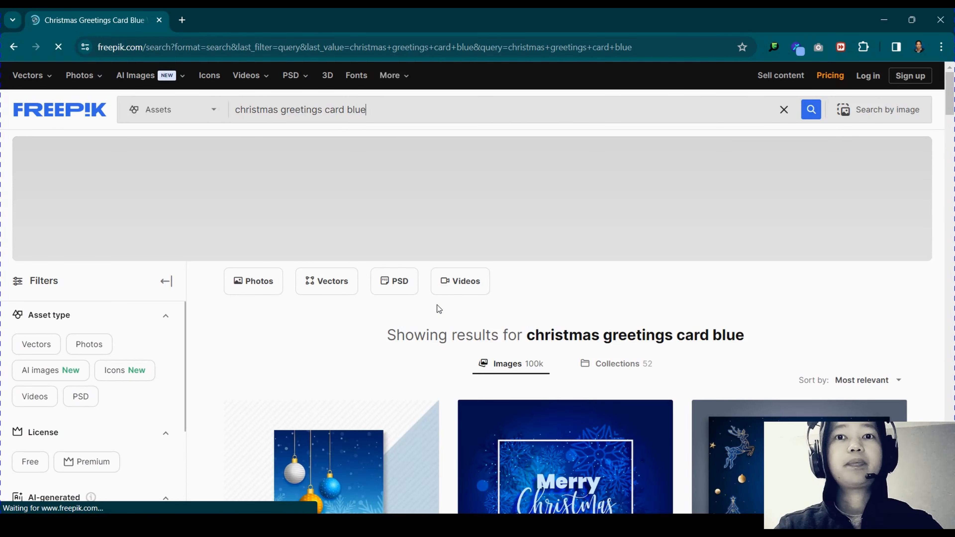
Download the free realistic happy holidays background vector and open its extracted folder in the assets directory
scroll(454, 308, down, 3)
scroll(454, 307, down, 10)
click(564, 309)
click(789, 288)
click(789, 456)
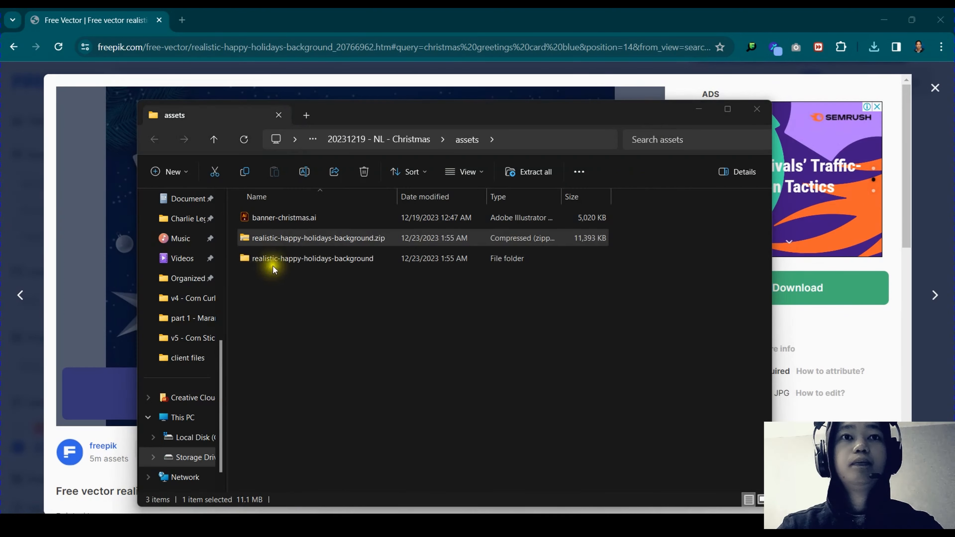
double_click(277, 260)
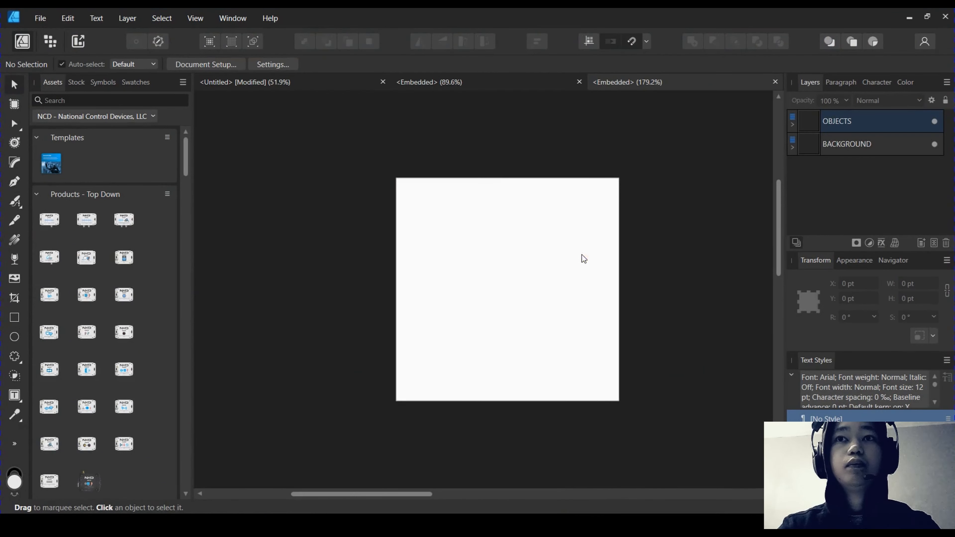
Switch to Affinity Designer, bring the whole embedded Happy Holidays artwork into view and close the other embedded document
click(582, 254)
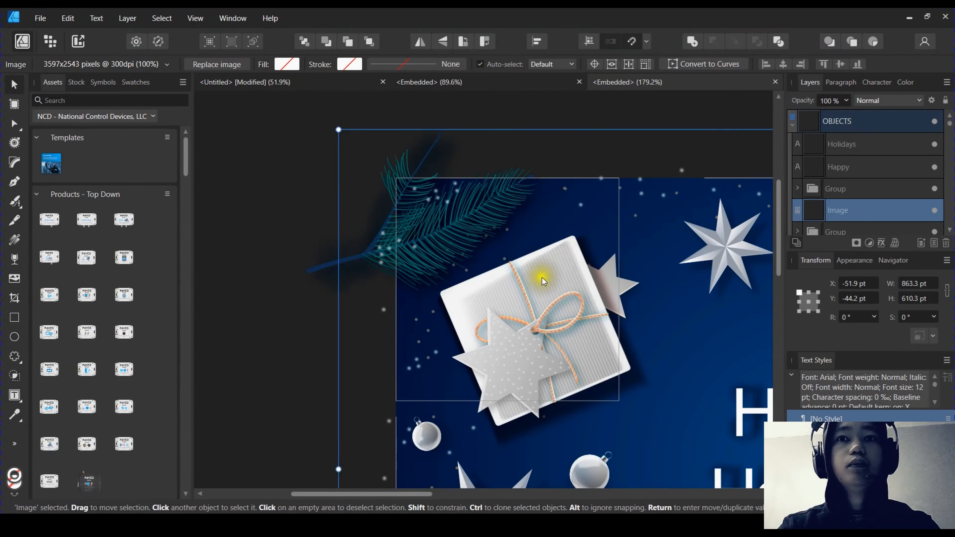
scroll(543, 282, down, 5)
drag(537, 268, 461, 268)
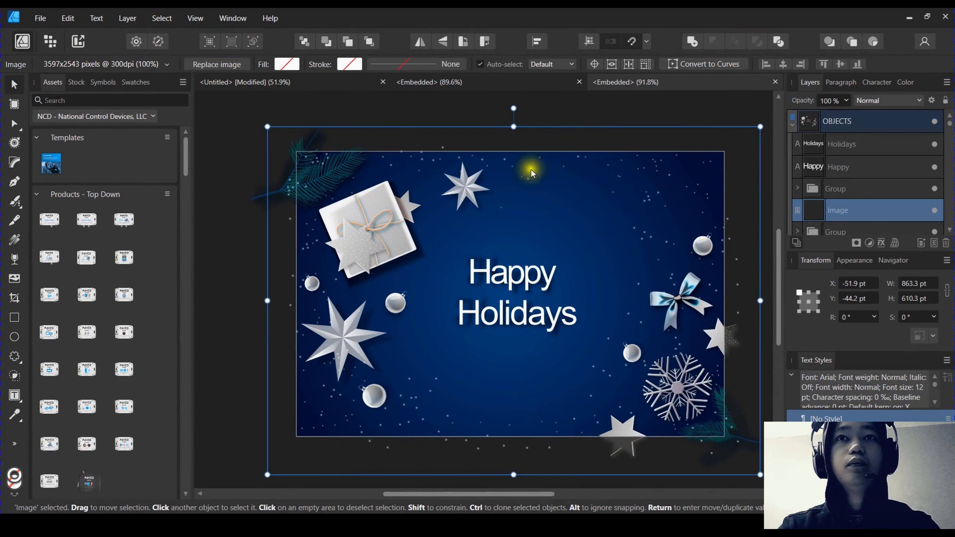
click(483, 78)
click(579, 82)
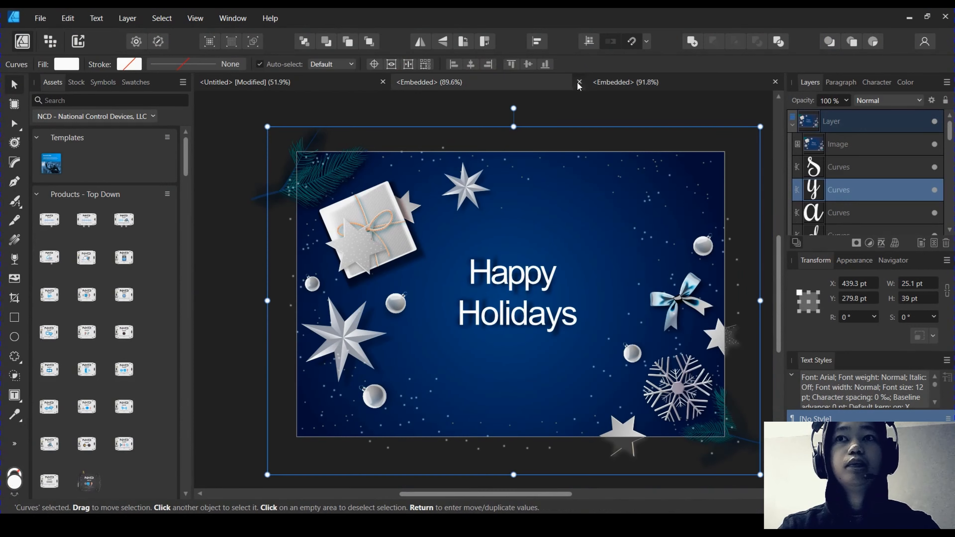
Examine the gift box, stars, ornaments and Happy Holidays lettering of the embedded artwork up close
scroll(510, 296, up, 5)
scroll(510, 295, down, 8)
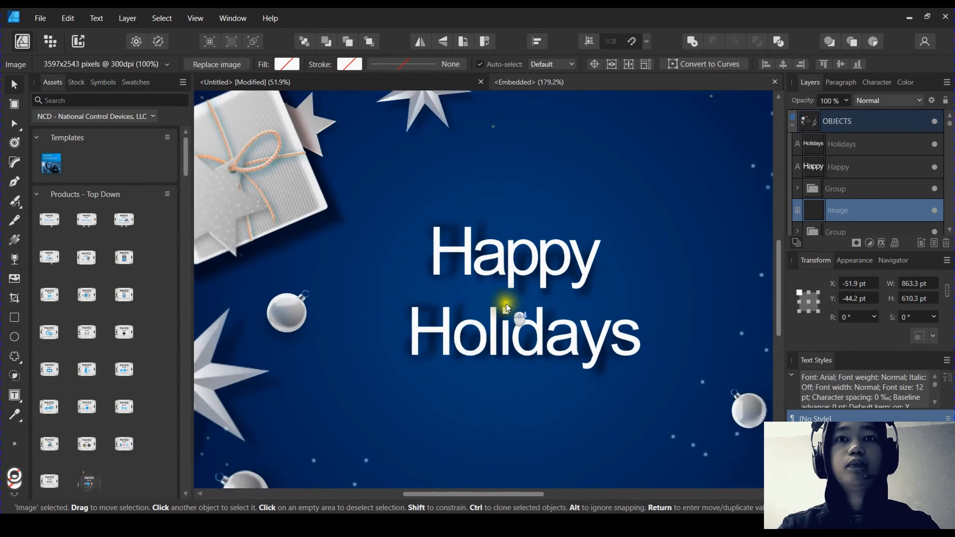
scroll(371, 260, up, 3)
scroll(433, 262, up, 2)
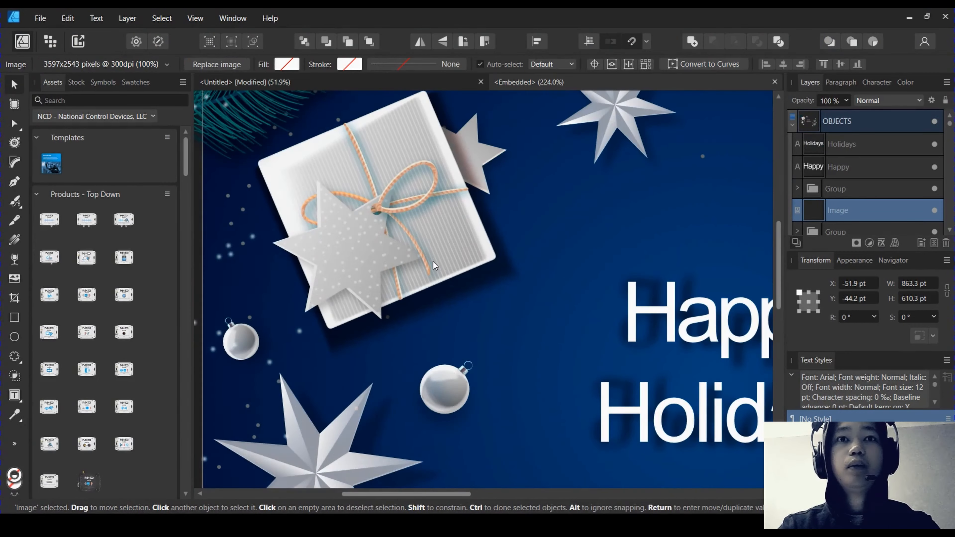
scroll(433, 261, up, 3)
scroll(433, 261, down, 4)
scroll(441, 262, down, 5)
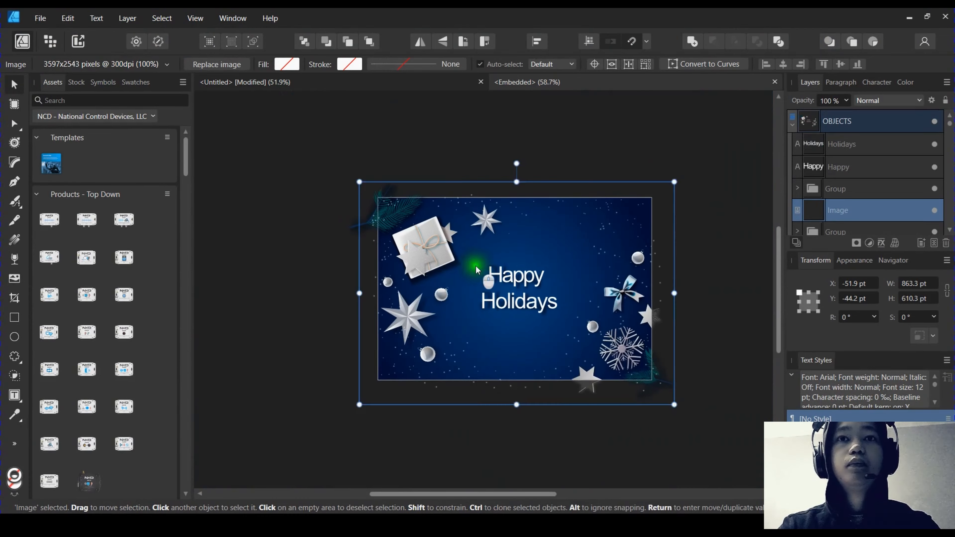
Replace the embedded 6279549.ai on Artboard1 of the untitled document with copies of all the holiday artwork's objects
click(713, 214)
drag(708, 181, 266, 413)
click(666, 180)
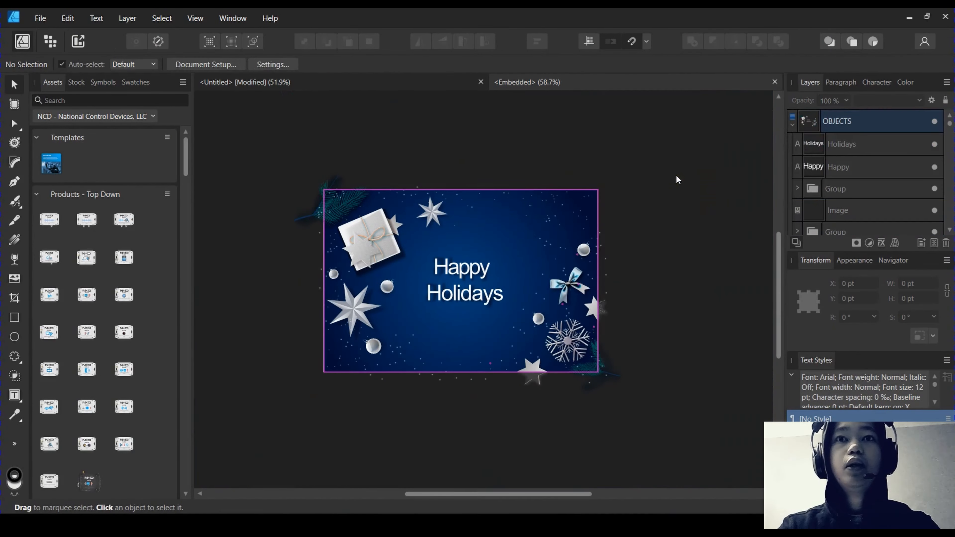
key(ctrl+a)
click(349, 82)
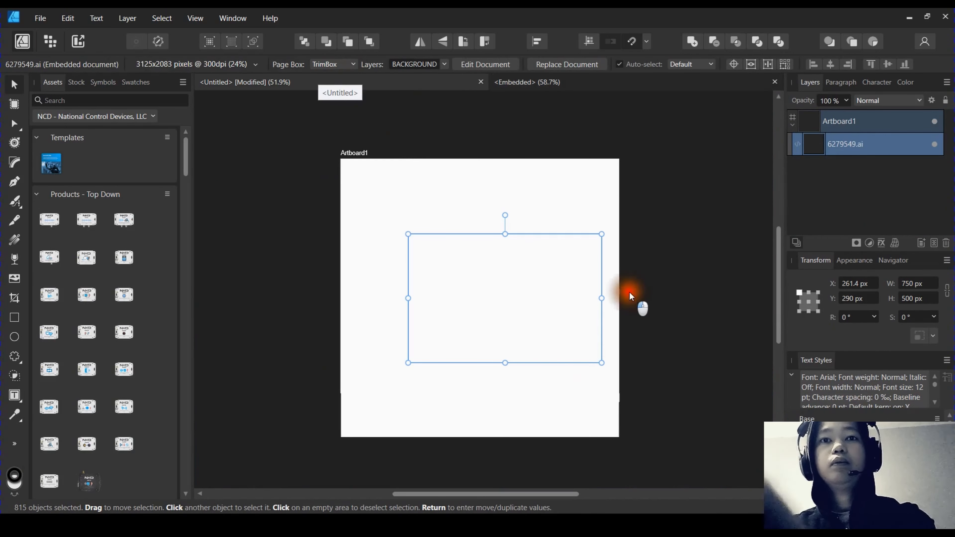
key(Delete)
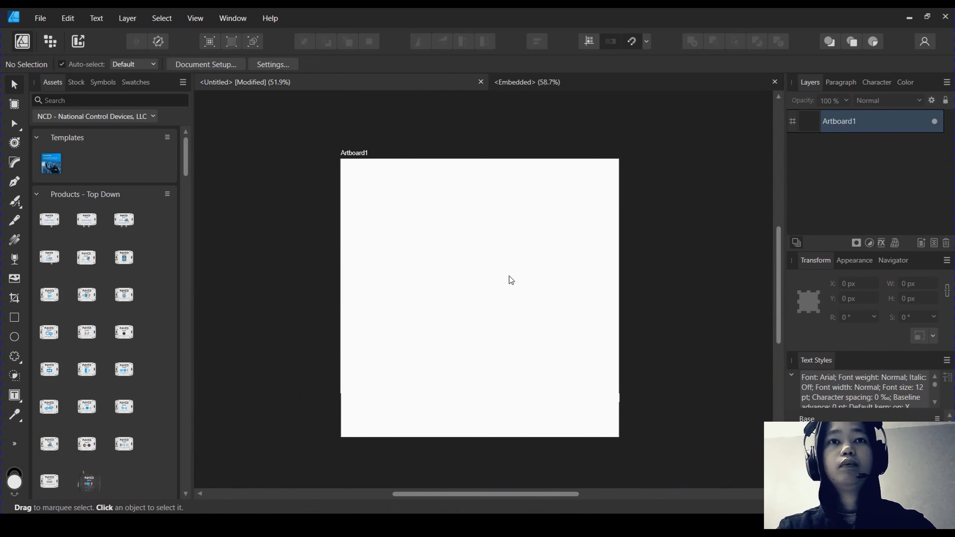
key(ctrl+v)
Scale the pasted artwork down to about 2062 × 1405 px and shift it slightly up over the artboard
scroll(504, 282, down, 5)
scroll(505, 287, down, 3)
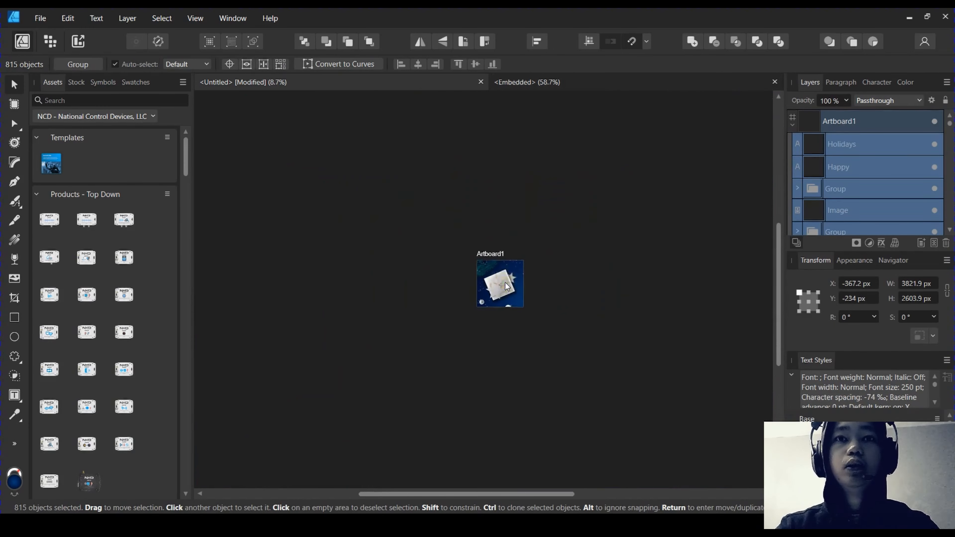
drag(579, 329, 511, 310)
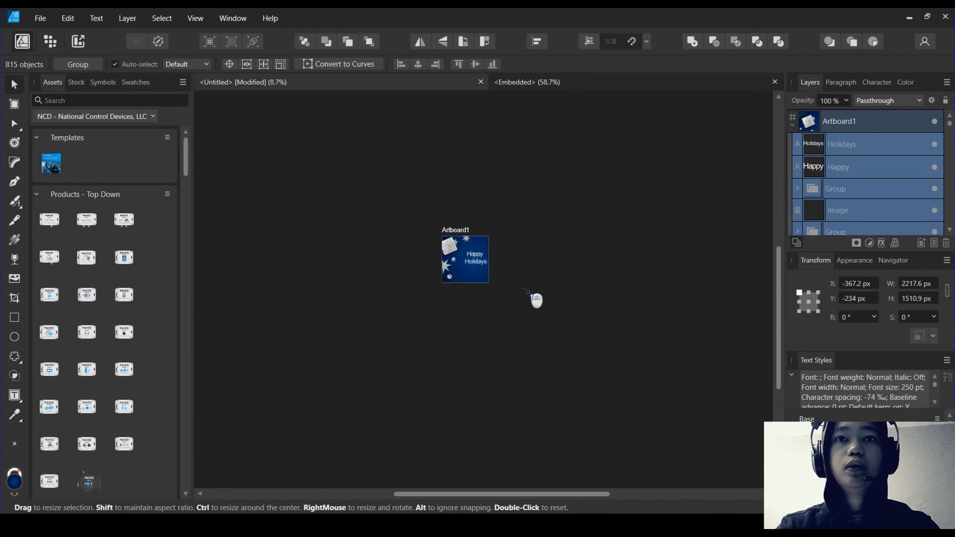
scroll(492, 265, up, 5)
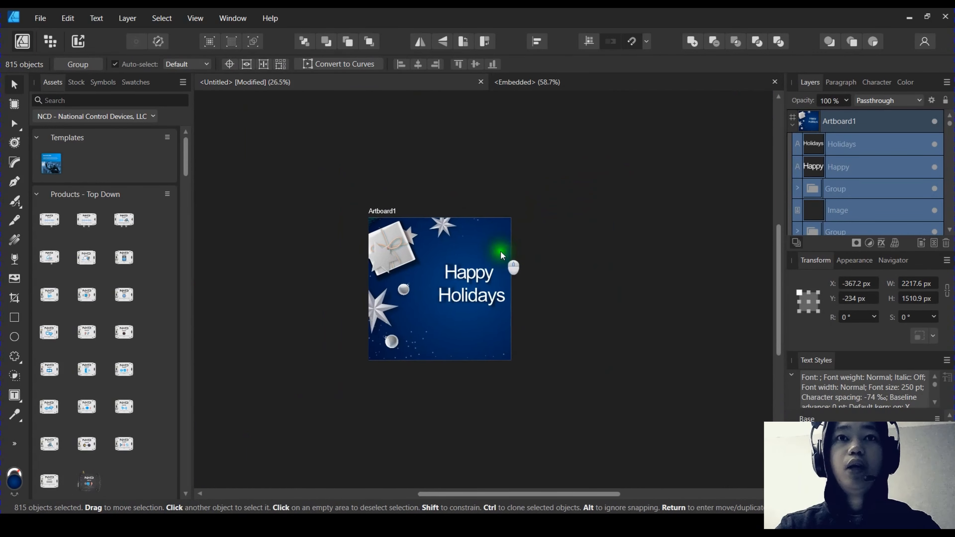
drag(612, 188, 603, 204)
scroll(463, 300, up, 2)
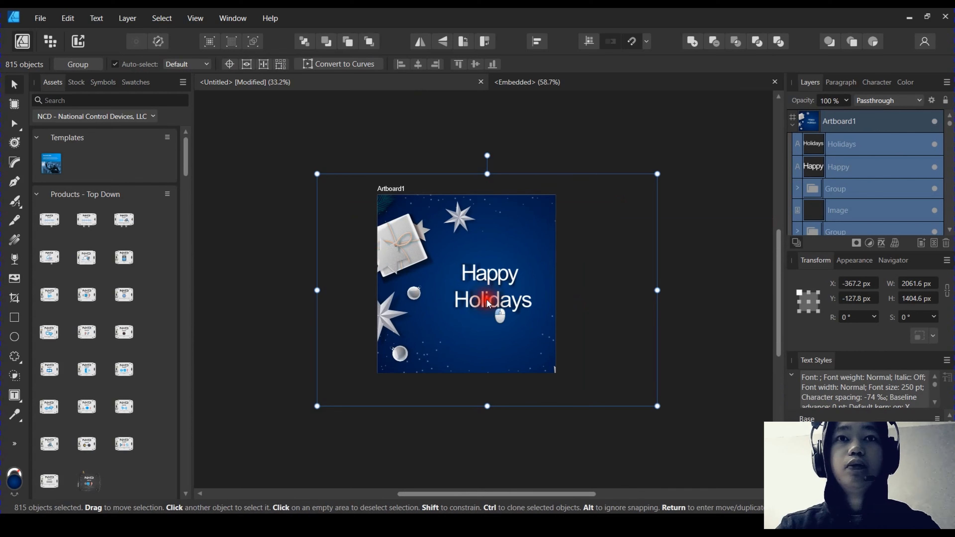
drag(485, 303, 491, 299)
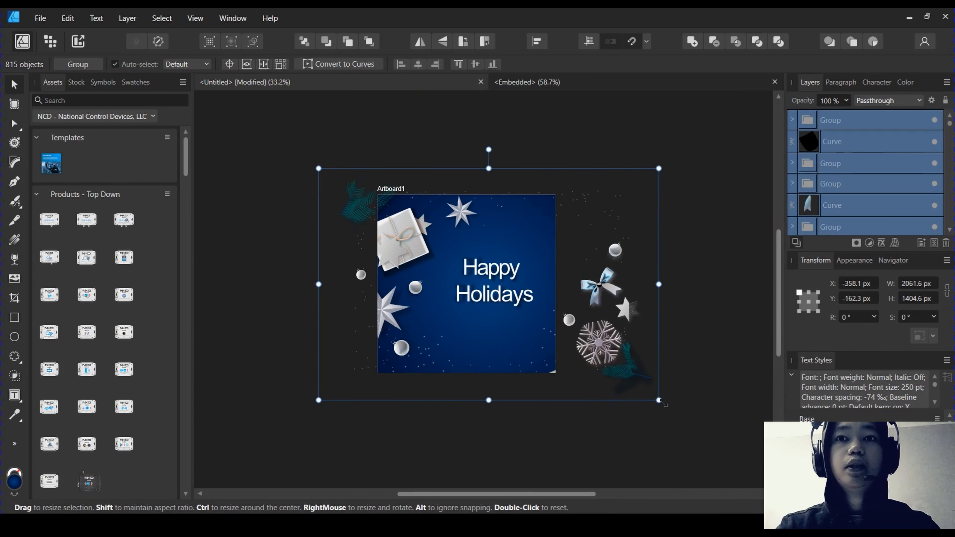
Shrink the pasted artwork further and reposition it so its blue background spans the artboard's width from the upper edge, then deselect it
drag(650, 396, 563, 361)
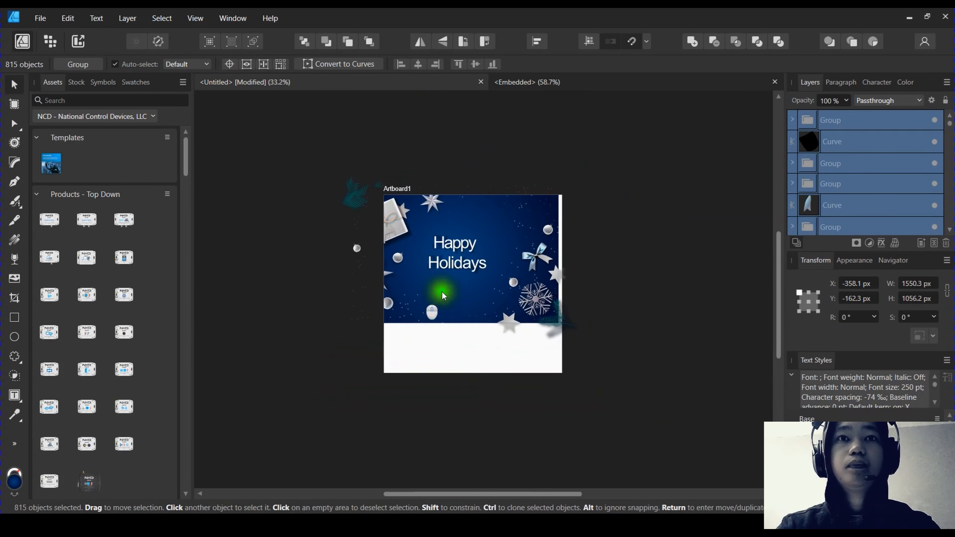
scroll(455, 286, up, 2)
drag(497, 276, 532, 284)
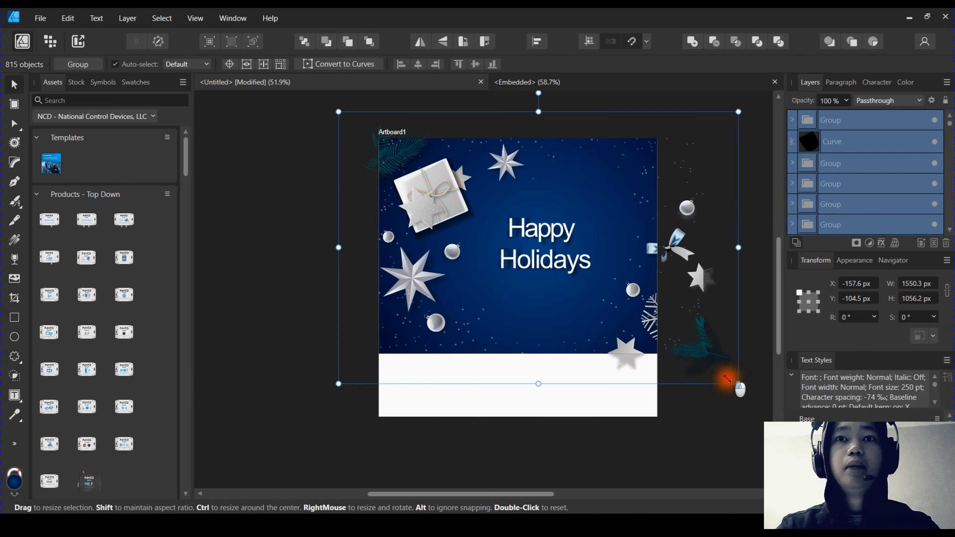
drag(728, 380, 695, 354)
click(693, 382)
scroll(583, 298, up, 1)
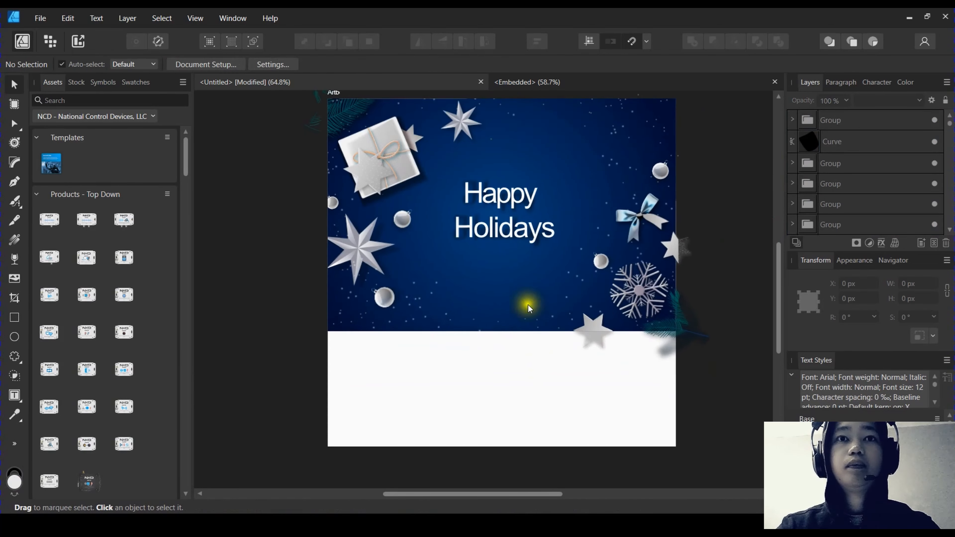
click(528, 305)
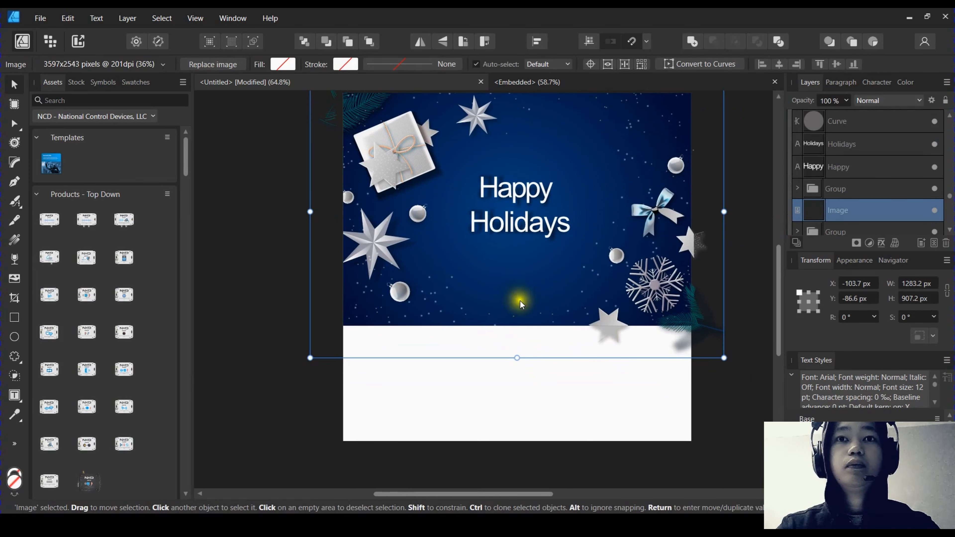
drag(481, 275, 495, 289)
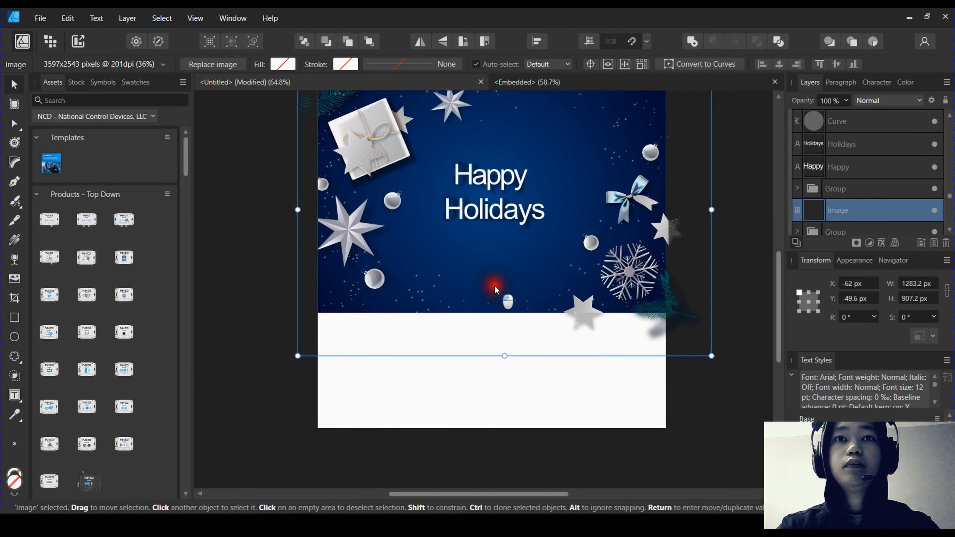
key(ctrl+z)
scroll(844, 217, down, 5)
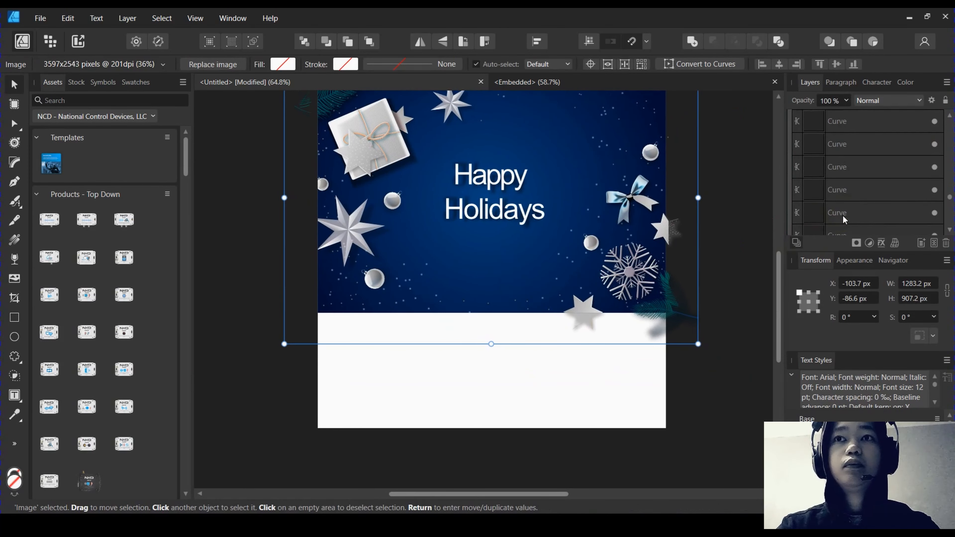
drag(522, 269, 447, 302)
key(ctrl+z)
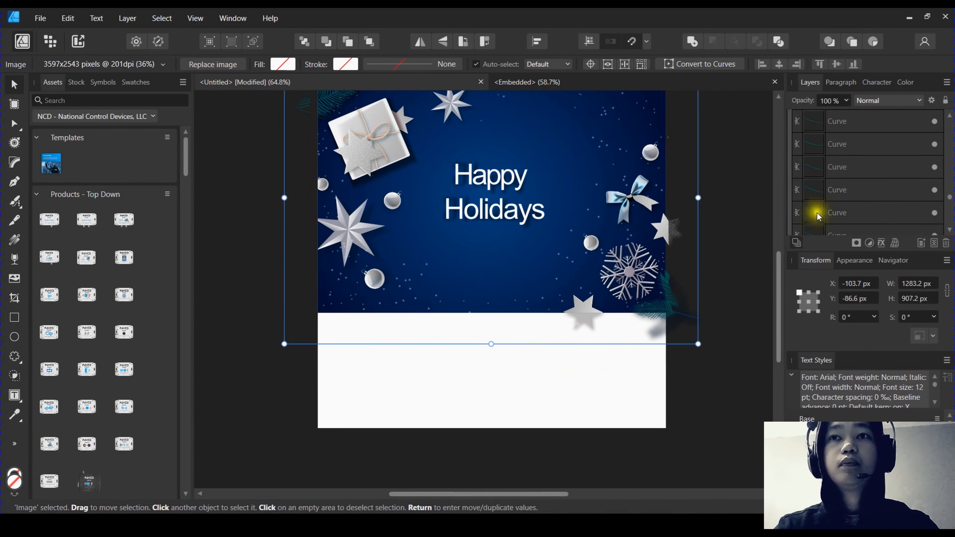
Stretch the blue background rectangle down to the artboard's lower edge, making it about 1101 px high
scroll(883, 190, down, 5)
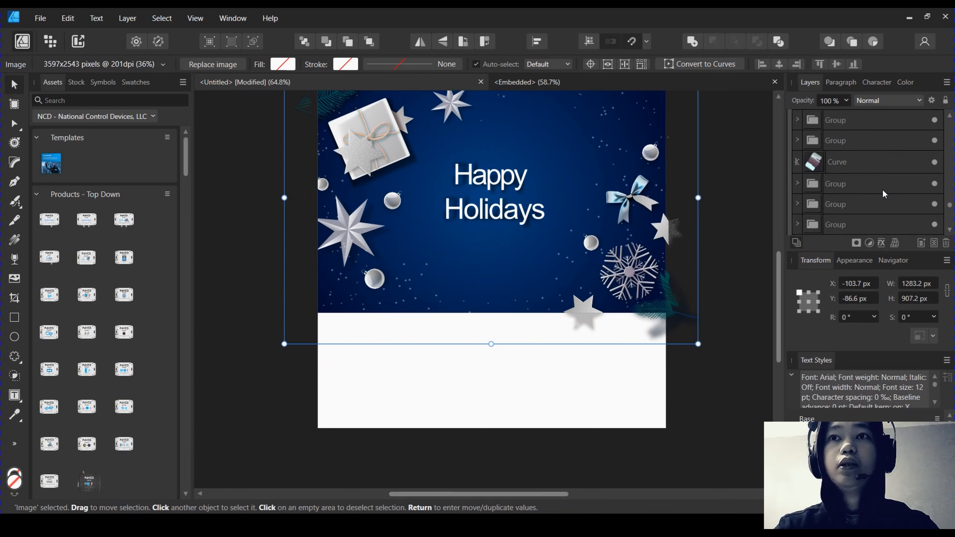
scroll(881, 188, down, 5)
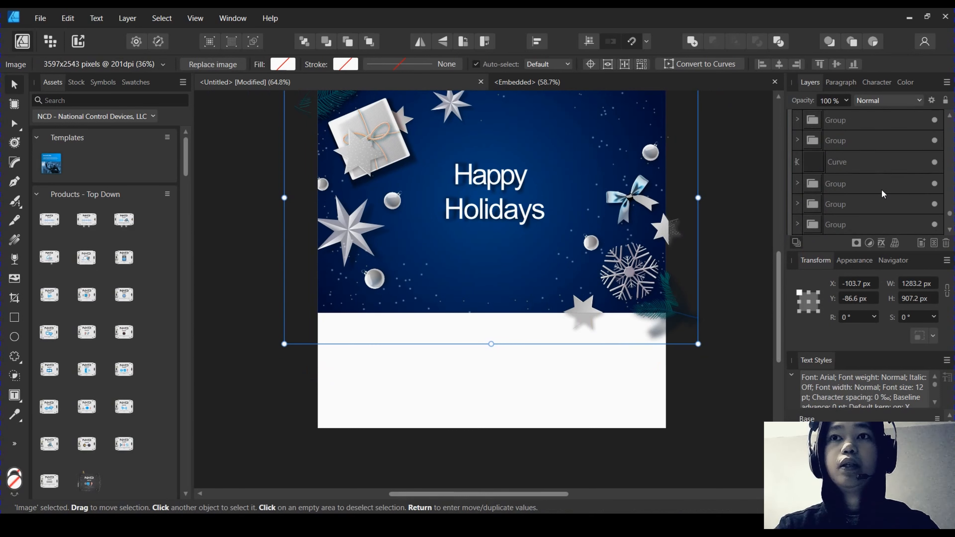
scroll(880, 189, down, 3)
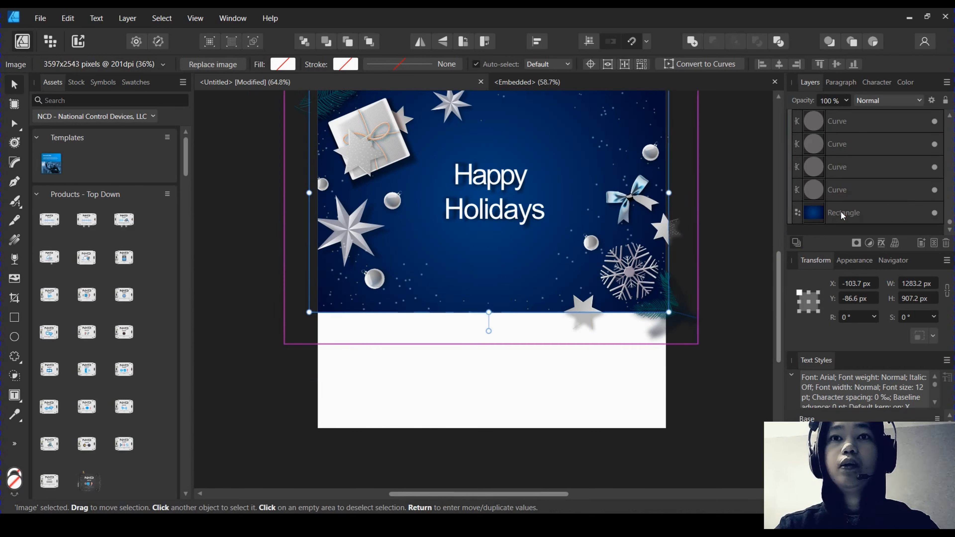
click(847, 210)
drag(487, 313, 497, 427)
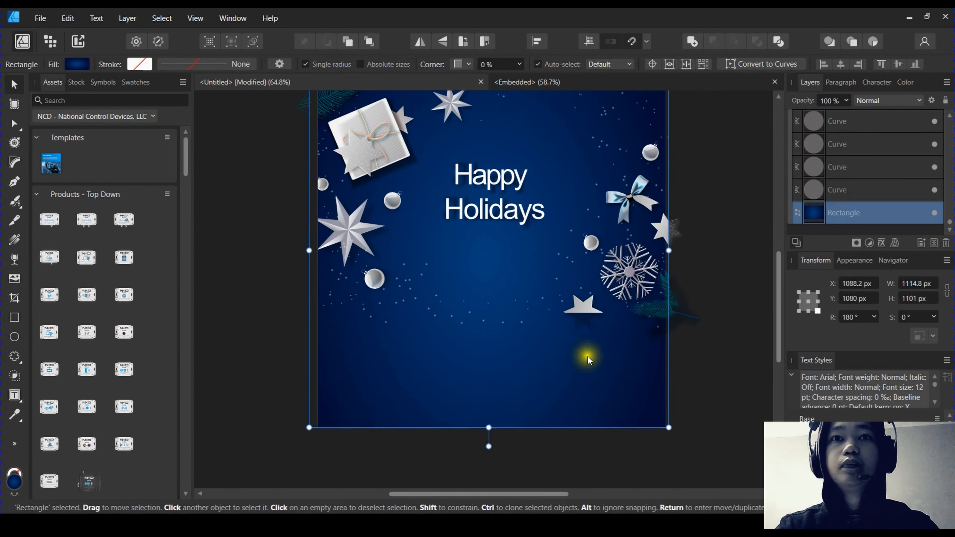
Move the snow-dots image lower and enlarge it to about 1612 × 1139 px, roughly centred over the artboard's width
drag(589, 359, 556, 382)
click(648, 313)
click(496, 256)
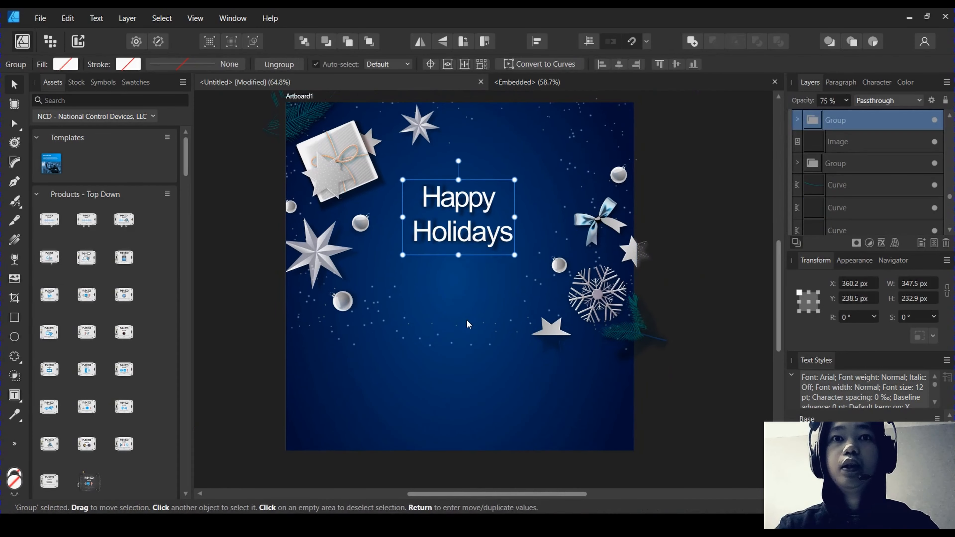
click(466, 319)
drag(463, 329, 456, 279)
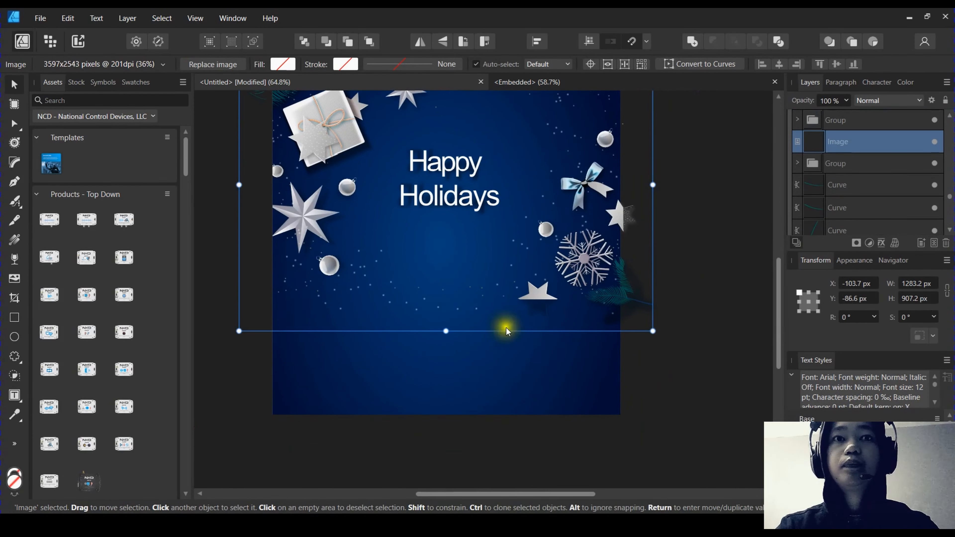
scroll(520, 317, down, 3)
drag(495, 297, 526, 305)
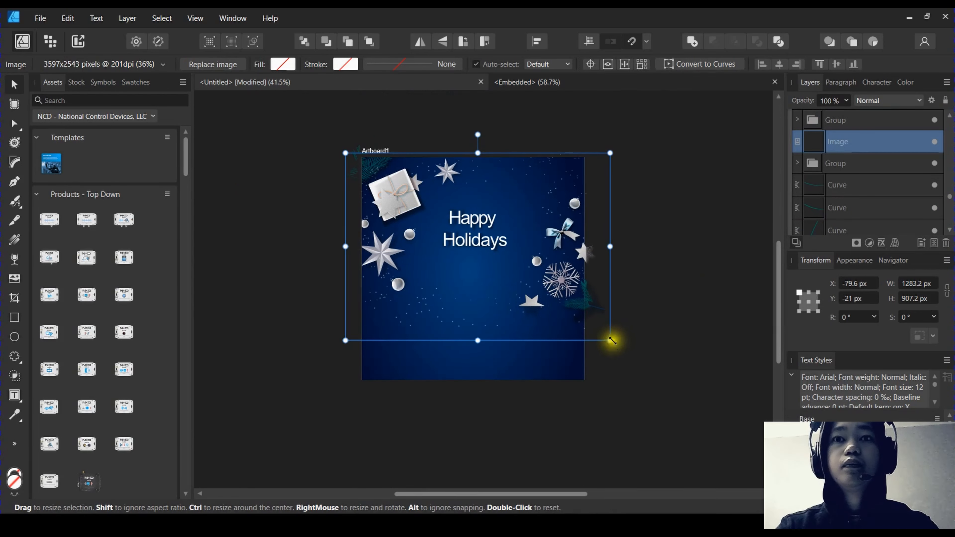
drag(611, 339, 664, 405)
drag(561, 334, 534, 344)
click(655, 298)
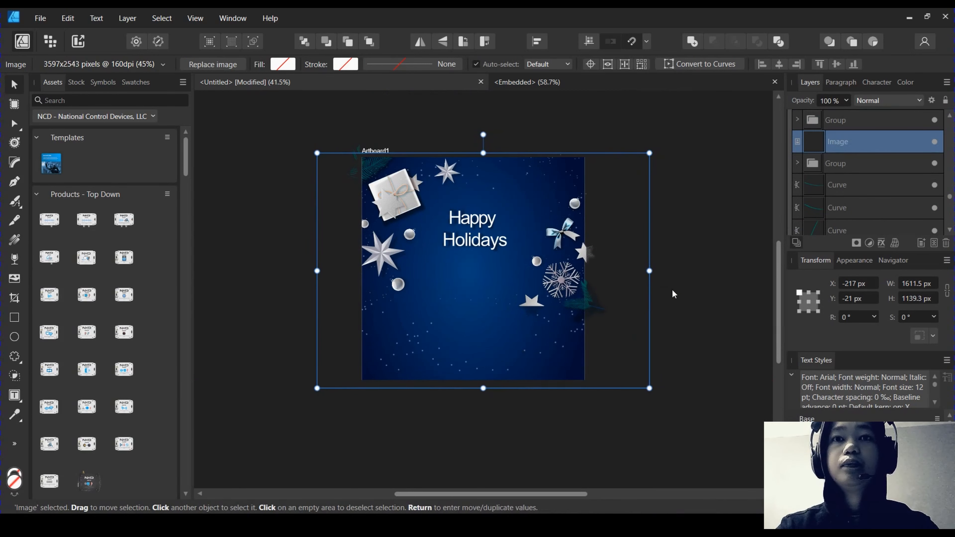
click(600, 294)
click(586, 297)
scroll(582, 300, up, 3)
click(689, 281)
scroll(677, 269, down, 1)
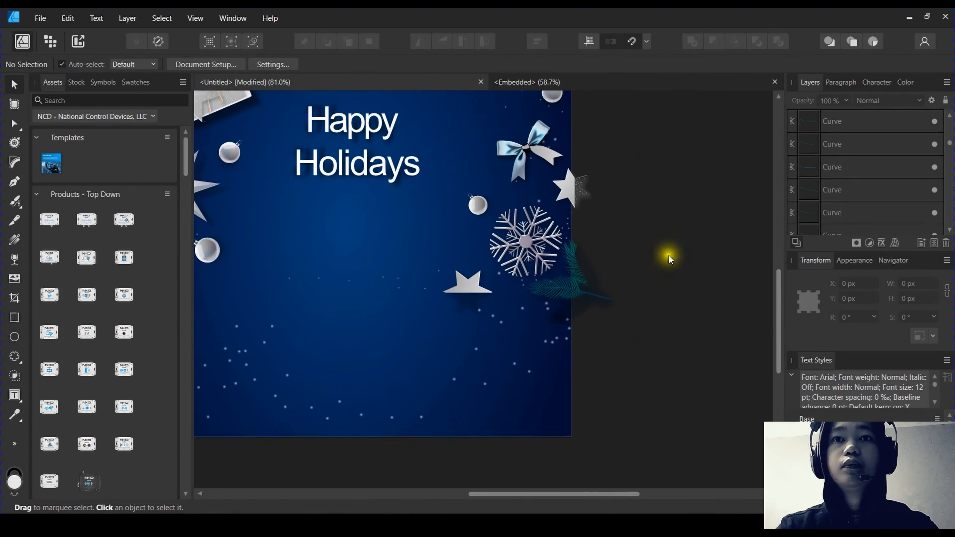
Move the pine branch beside the snowflake down to the artboard's lower-right corner, then deselect it
drag(676, 218, 509, 358)
drag(574, 301, 568, 282)
drag(559, 266, 560, 371)
click(666, 303)
scroll(663, 323, up, 1)
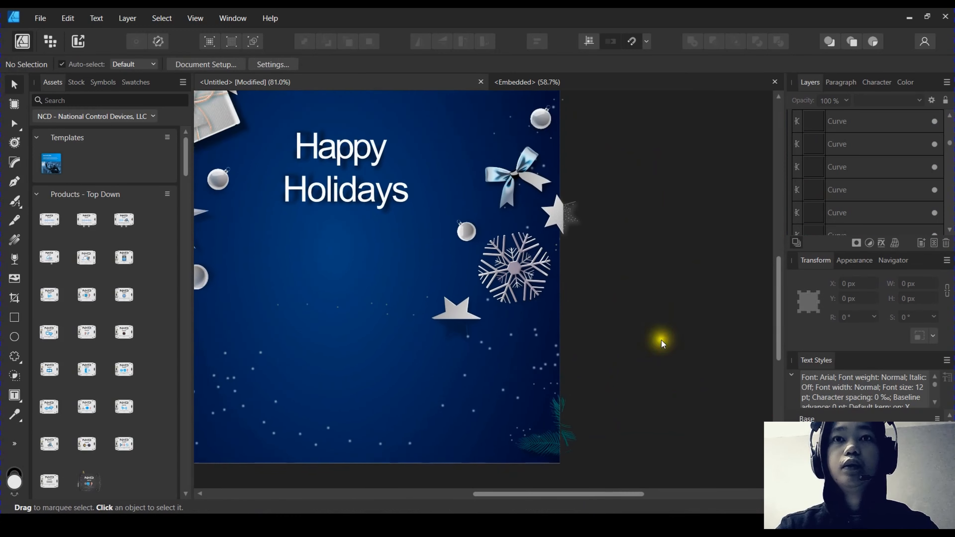
Select the bow, snowflake, balls, stars and pine branch on the artboard's right side and move them into the lower-right corner, about X 715, Y 540 px
scroll(661, 341, down, 2)
drag(657, 181, 493, 355)
drag(546, 305, 567, 382)
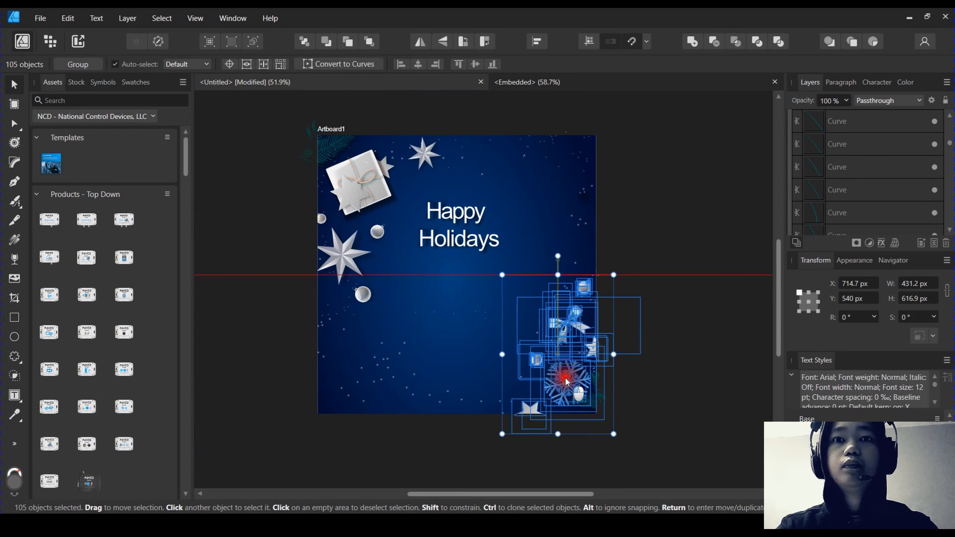
click(663, 354)
scroll(588, 398, up, 5)
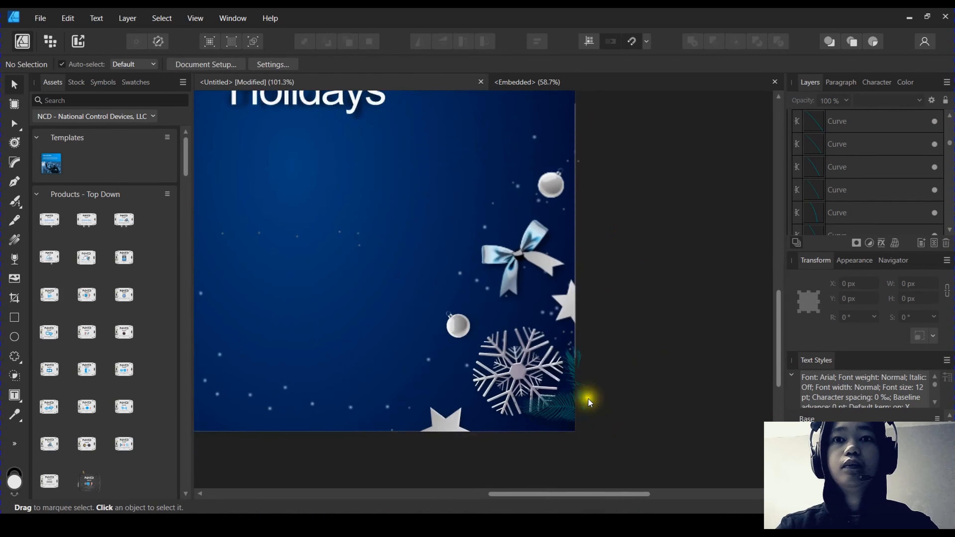
Shift the pine branch behind the snowflake slightly further down over the artboard's lower-right corner
drag(670, 260, 450, 441)
drag(559, 378, 558, 400)
click(651, 214)
scroll(637, 235, down, 2)
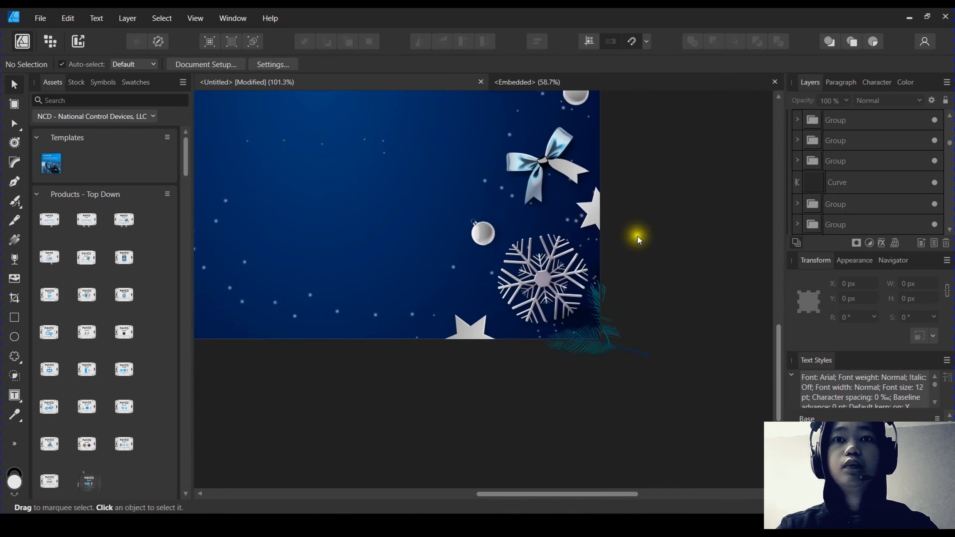
Move the leftover 30% opacity shadow group on the artboard's upper right down onto the silver ball, about X 958, Y 529 px
scroll(639, 301, up, 5)
scroll(511, 278, down, 3)
scroll(416, 320, up, 3)
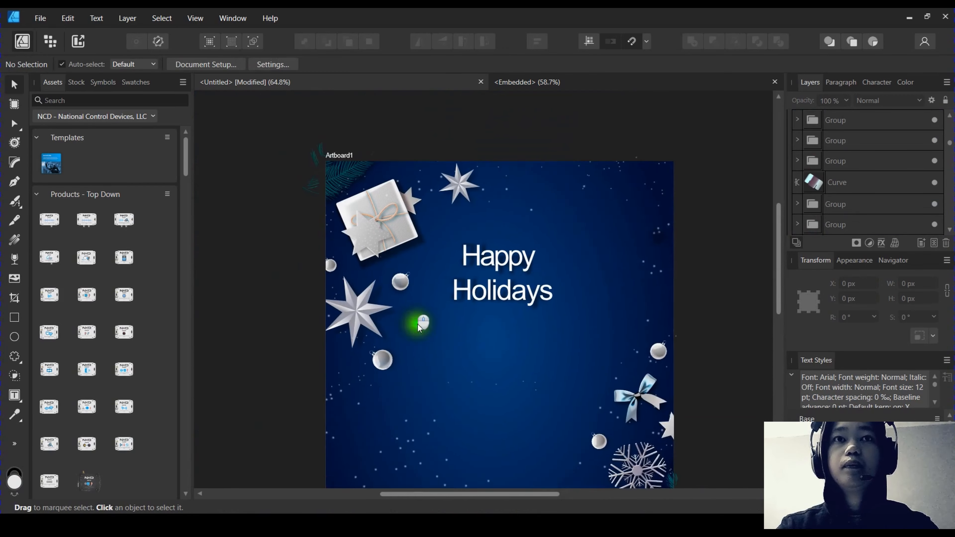
scroll(682, 209, up, 2)
scroll(473, 156, up, 2)
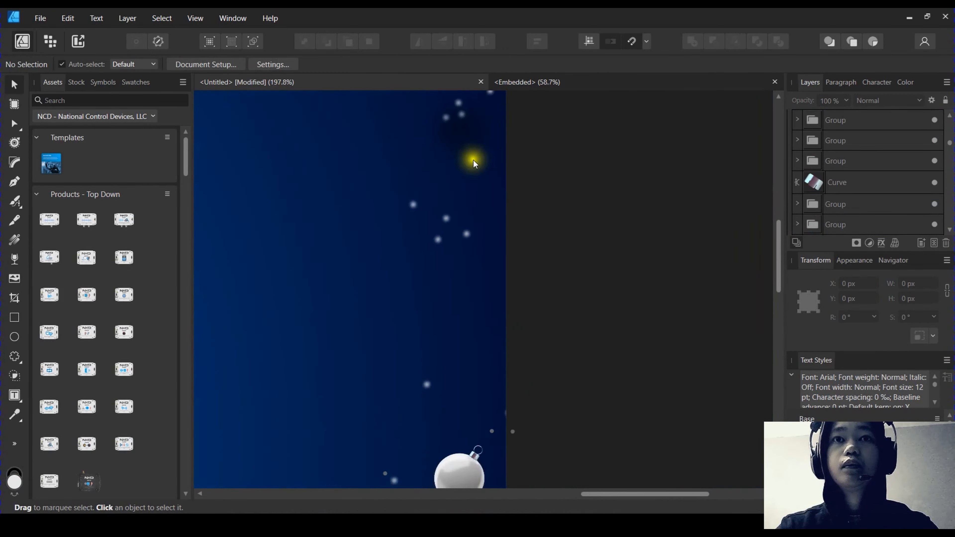
scroll(459, 141, down, 2)
click(460, 143)
scroll(463, 147, down, 1)
drag(461, 143, 466, 332)
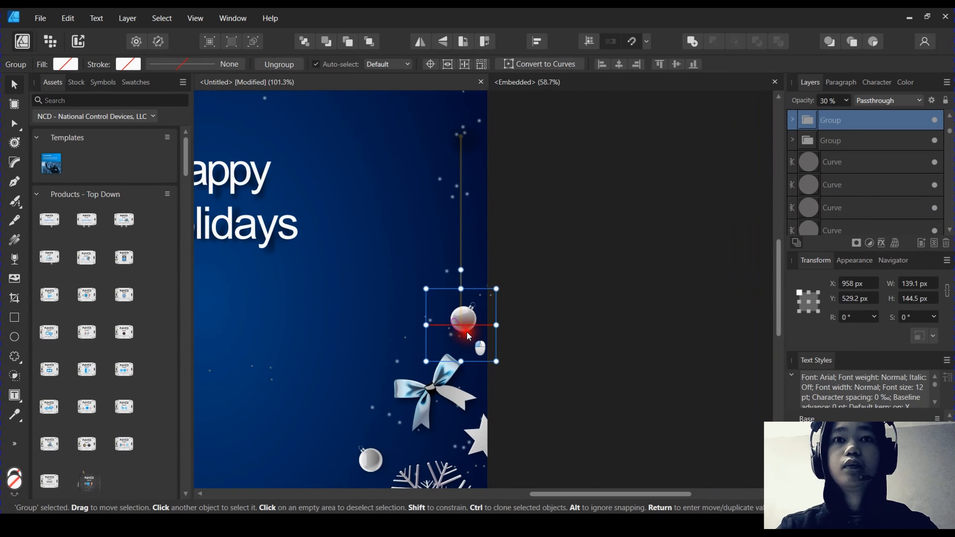
click(561, 293)
Move the remaining faint 50% opacity element near the artboard's right edge down beside the silver ball above the bow
scroll(552, 316, up, 3)
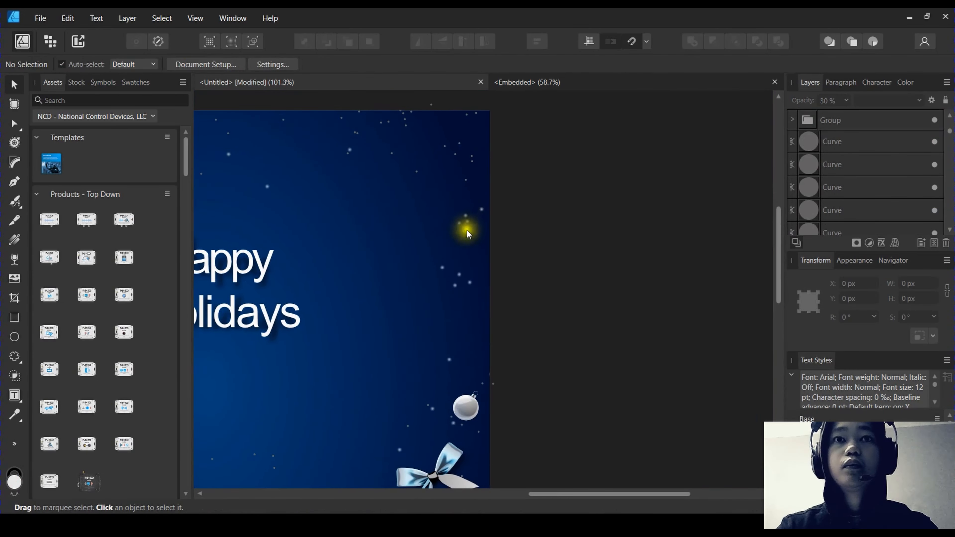
click(476, 241)
drag(473, 238, 481, 381)
click(585, 326)
drag(585, 327, 644, 284)
scroll(624, 278, down, 3)
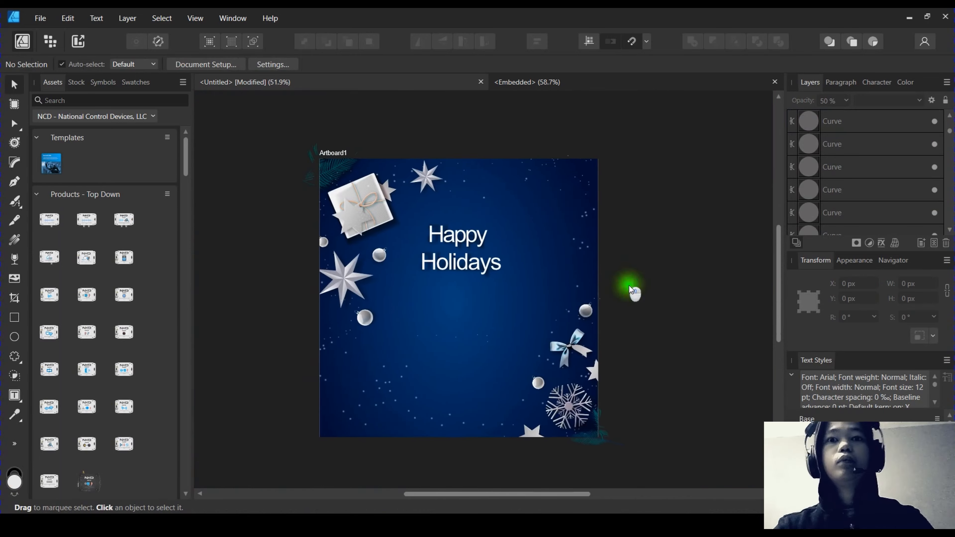
Delete the "Happy" and "Holidays" text objects from the artwork
scroll(470, 184, up, 2)
scroll(526, 214, down, 1)
drag(554, 283, 470, 224)
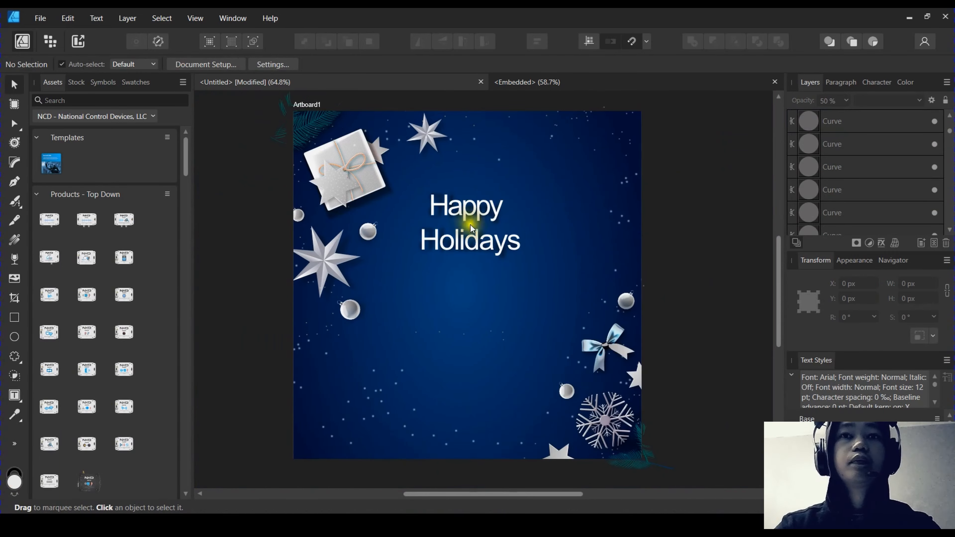
scroll(470, 222, up, 1)
click(490, 209)
key(Delete)
click(471, 245)
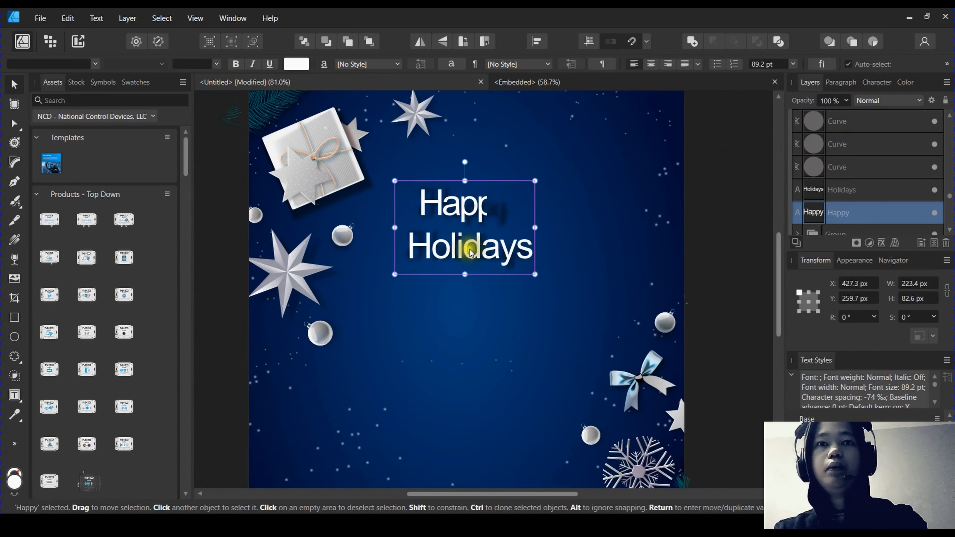
key(Delete)
click(515, 260)
key(Delete)
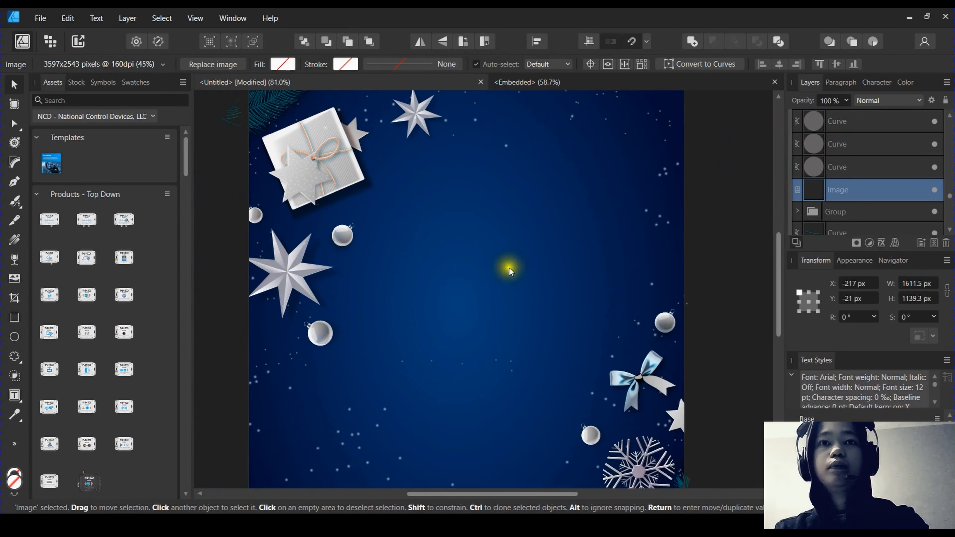
Select the stray row of snow dots below the artboard's centre and move it down to the lower edge
scroll(482, 263, down, 2)
scroll(483, 297, up, 2)
click(481, 342)
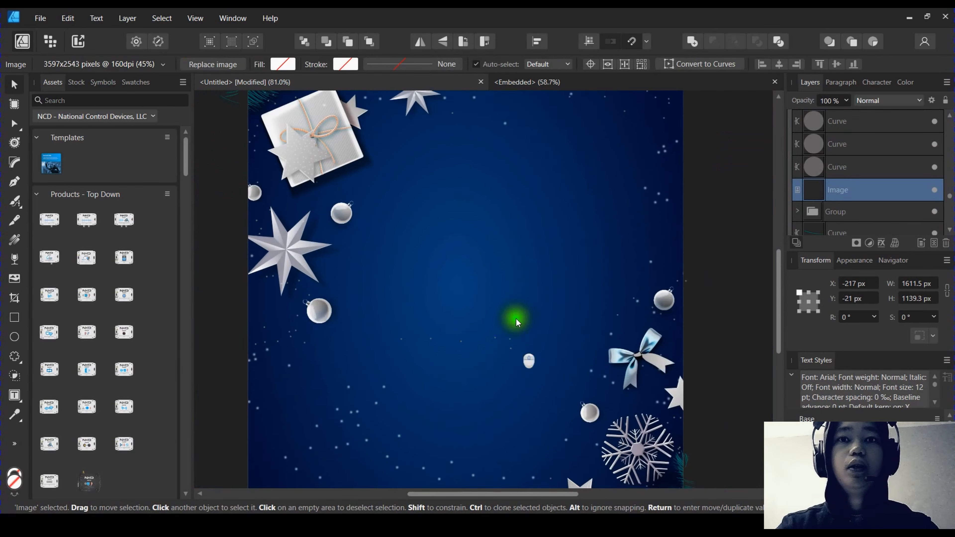
scroll(514, 319, down, 2)
scroll(500, 277, down, 4)
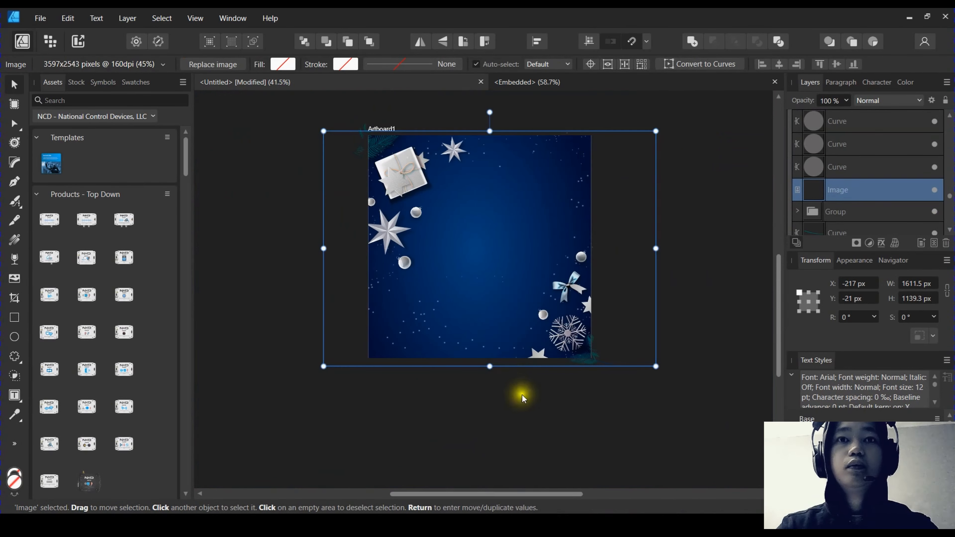
drag(529, 394, 436, 256)
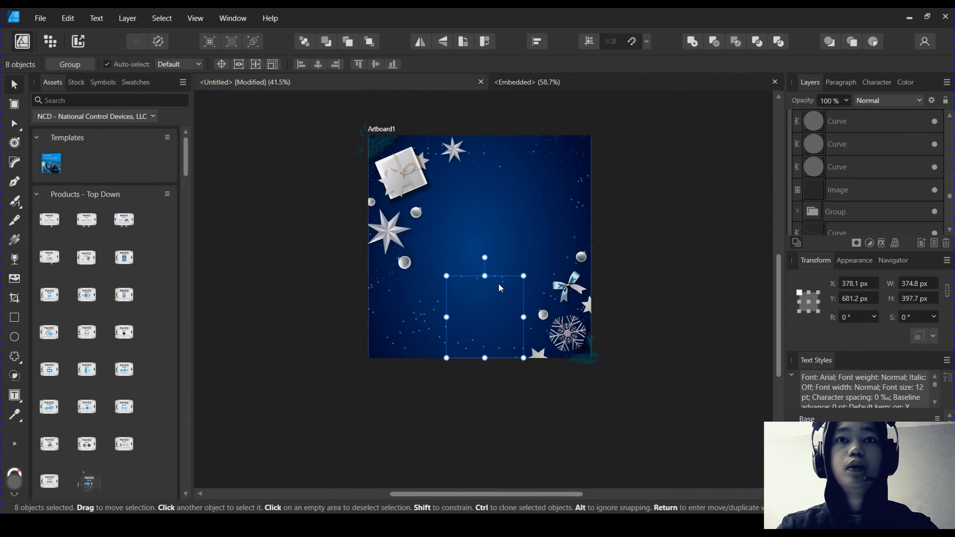
drag(540, 391, 501, 340)
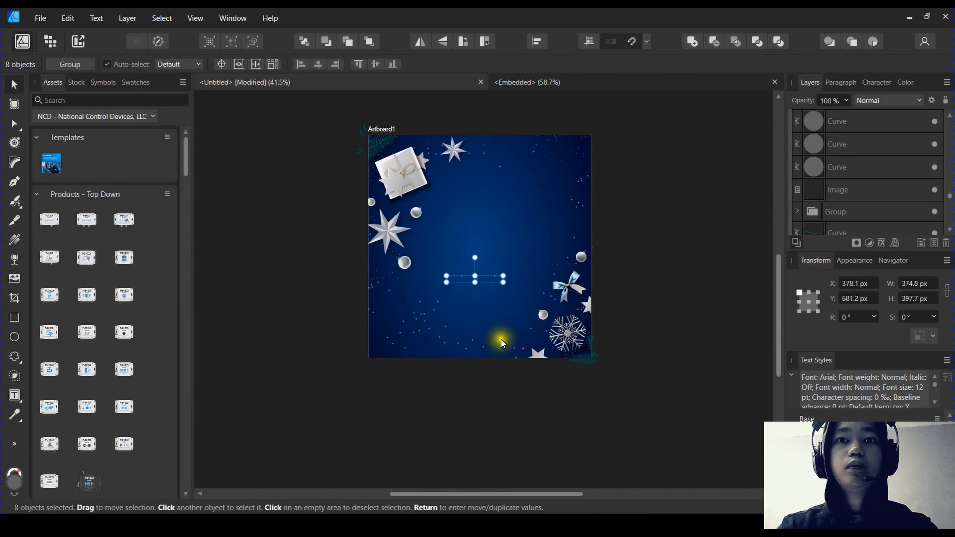
drag(490, 280, 489, 354)
click(488, 381)
scroll(540, 204, up, 1)
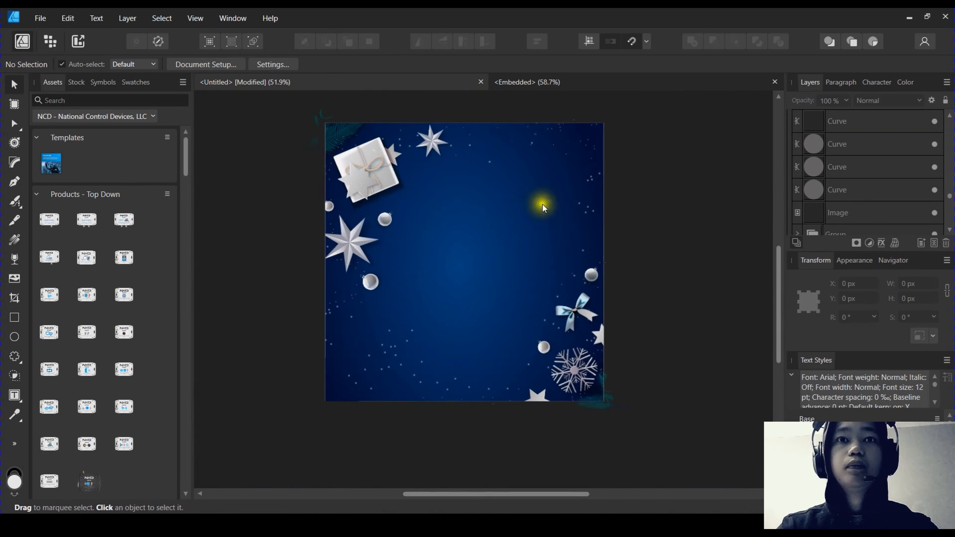
Select the blue background Rectangle at the end of the layer stack
drag(666, 258, 611, 295)
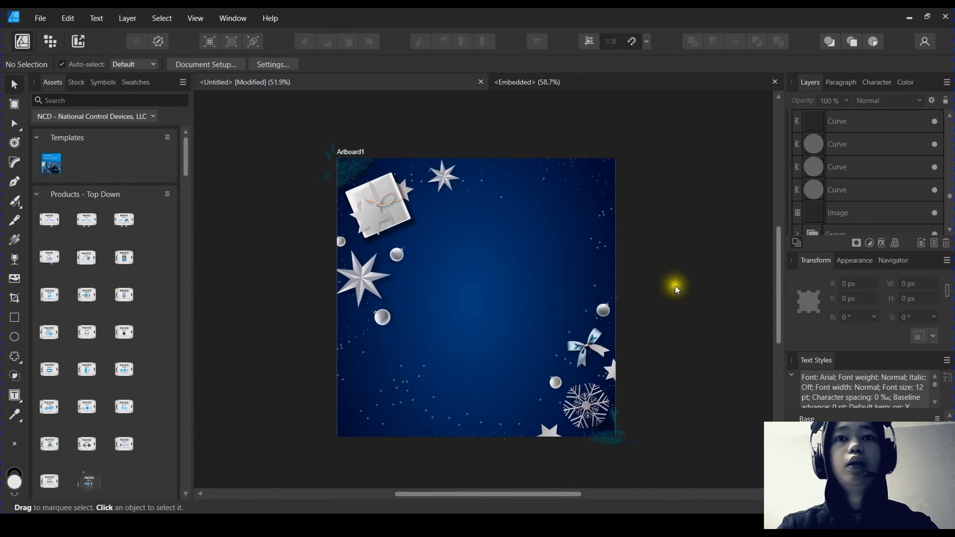
scroll(629, 288, up, 2)
scroll(491, 266, down, 3)
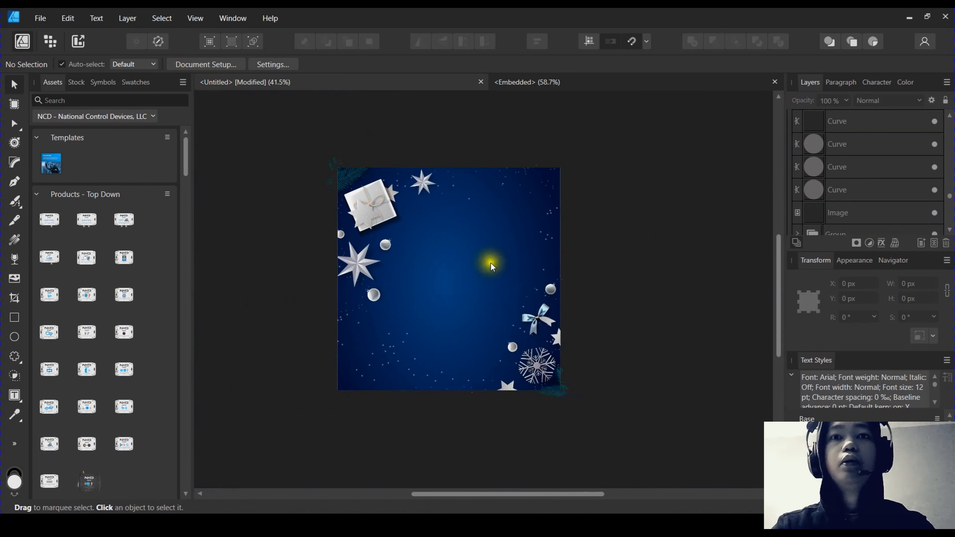
click(456, 281)
drag(949, 198, 945, 232)
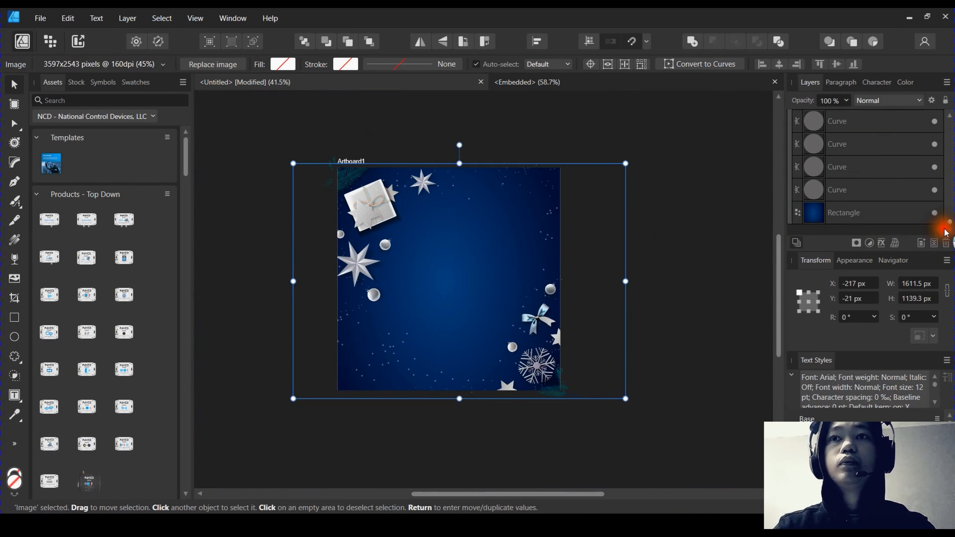
click(872, 219)
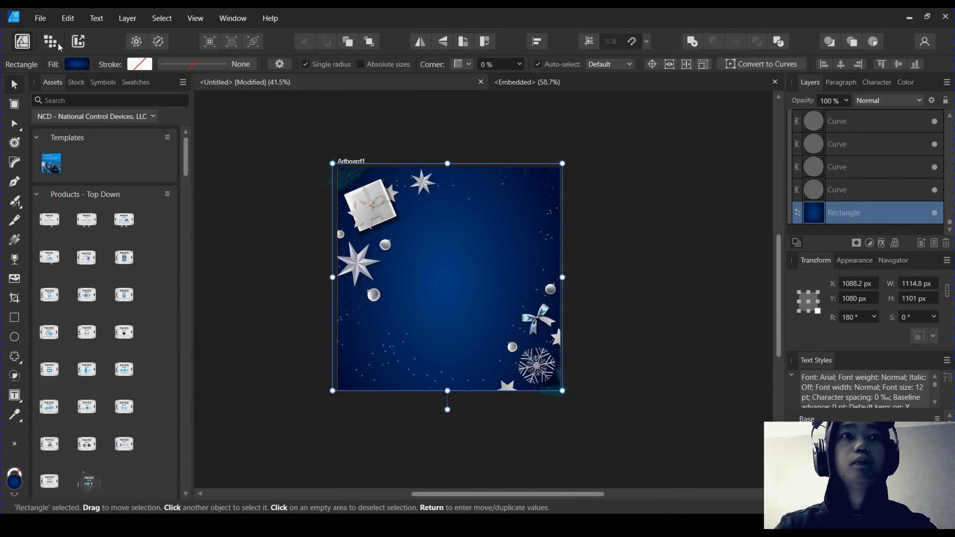
Recolour the start stop of the background's elliptical gradient with the second swatch, medium blue, of the NCD palette
click(77, 64)
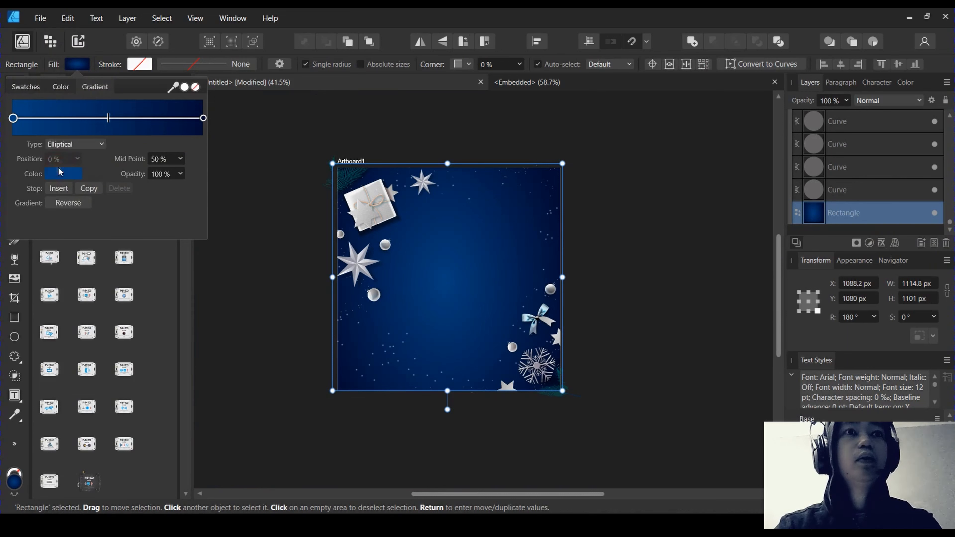
click(60, 175)
click(44, 196)
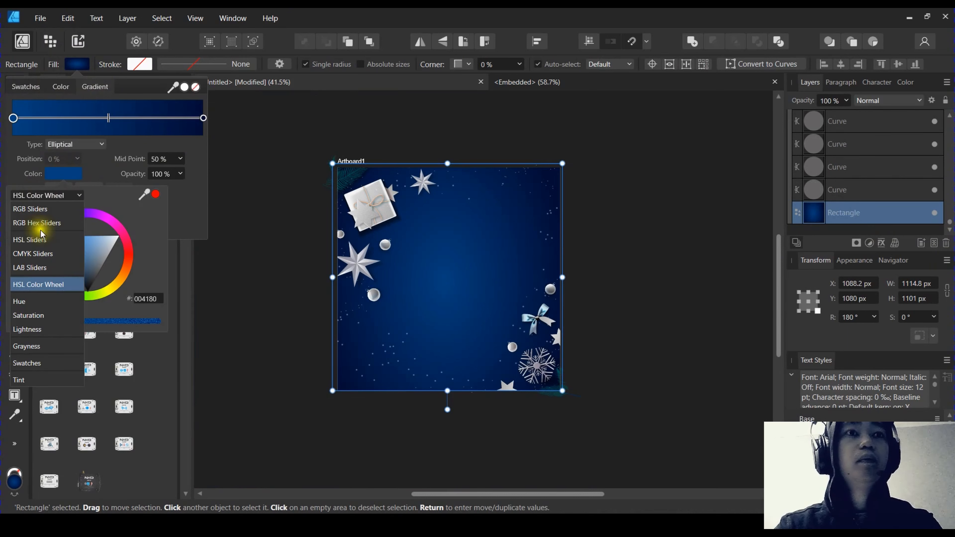
click(44, 362)
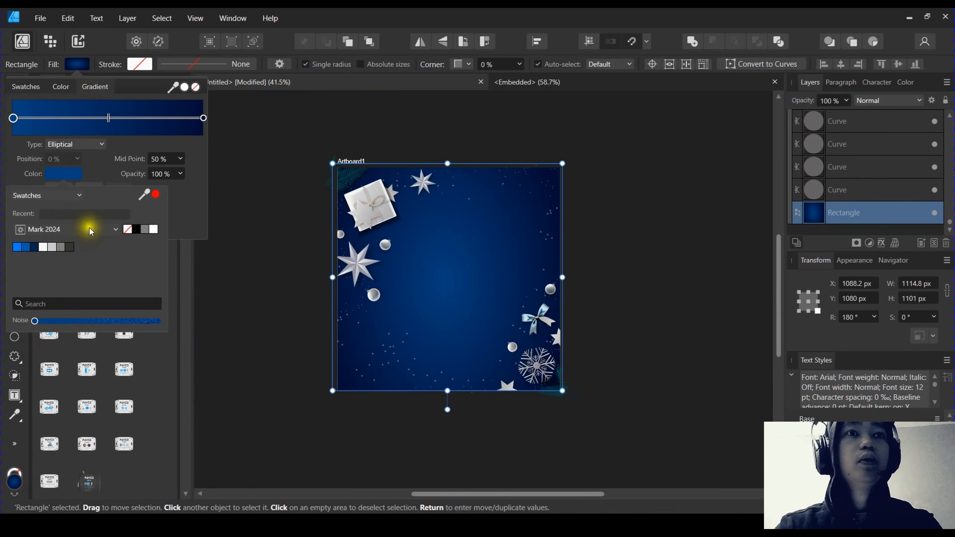
click(91, 228)
click(75, 273)
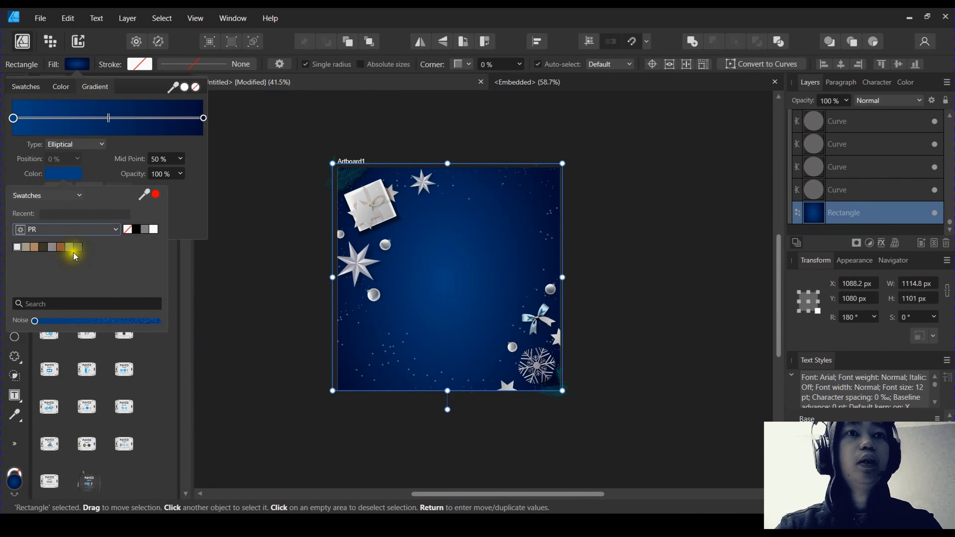
click(94, 234)
click(41, 259)
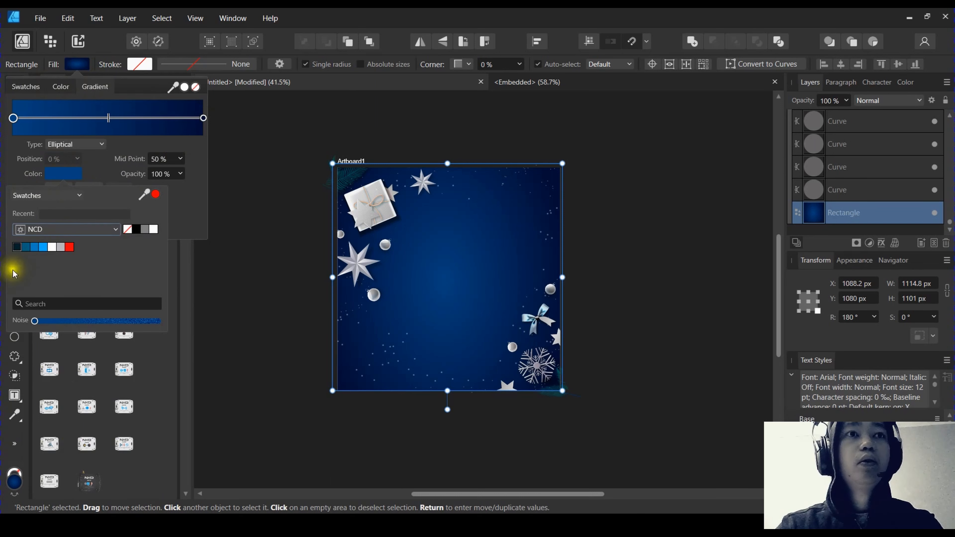
click(17, 248)
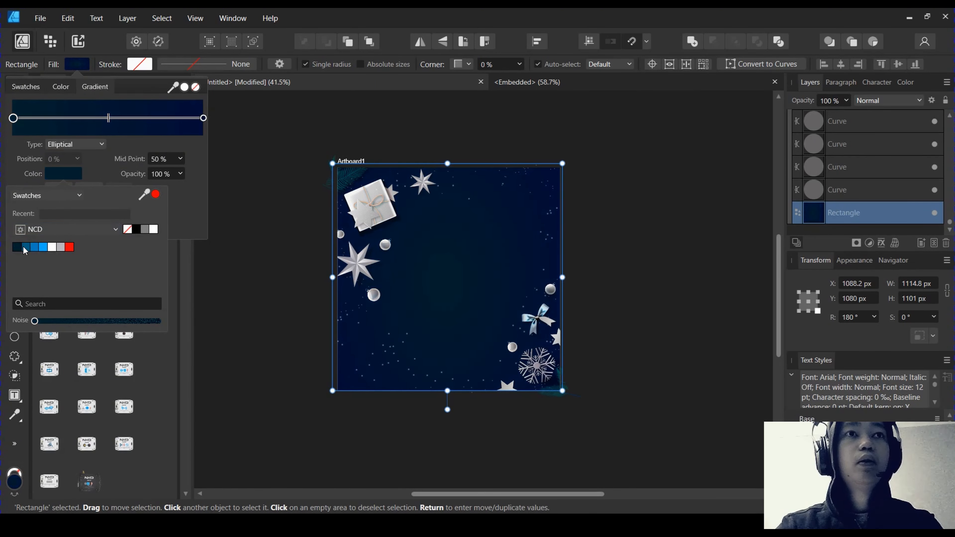
click(27, 247)
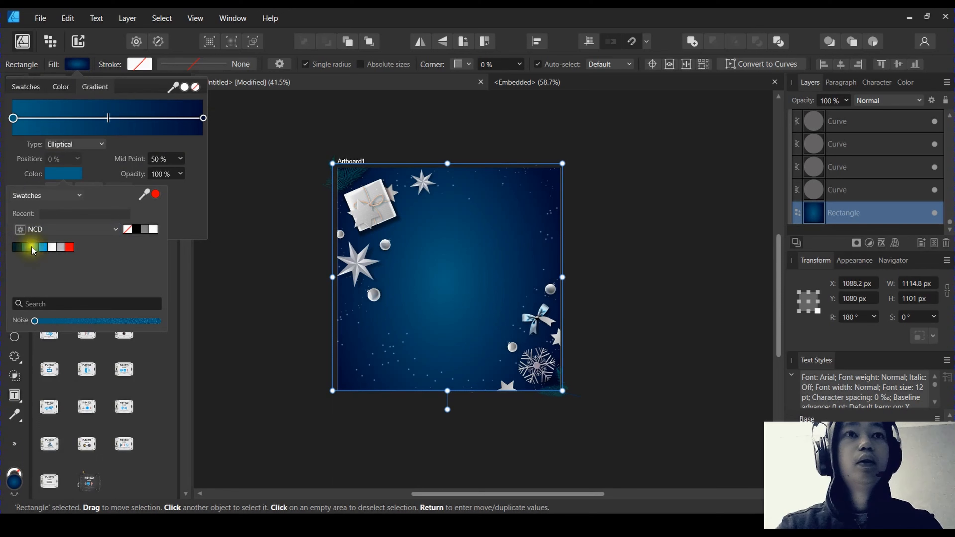
Recolour the end stop of the background gradient with the darkest navy swatch of the NCD palette, then deselect the rectangle
click(206, 118)
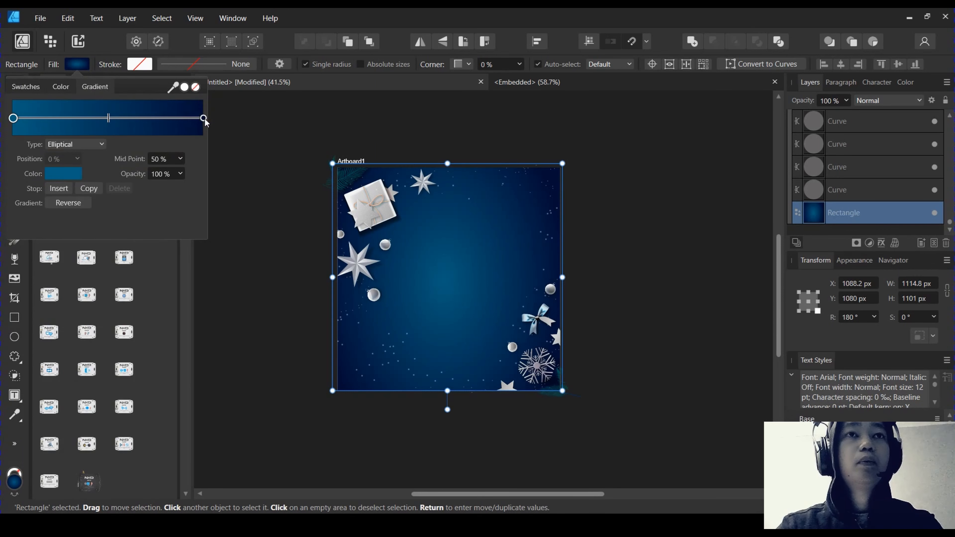
click(203, 119)
click(59, 172)
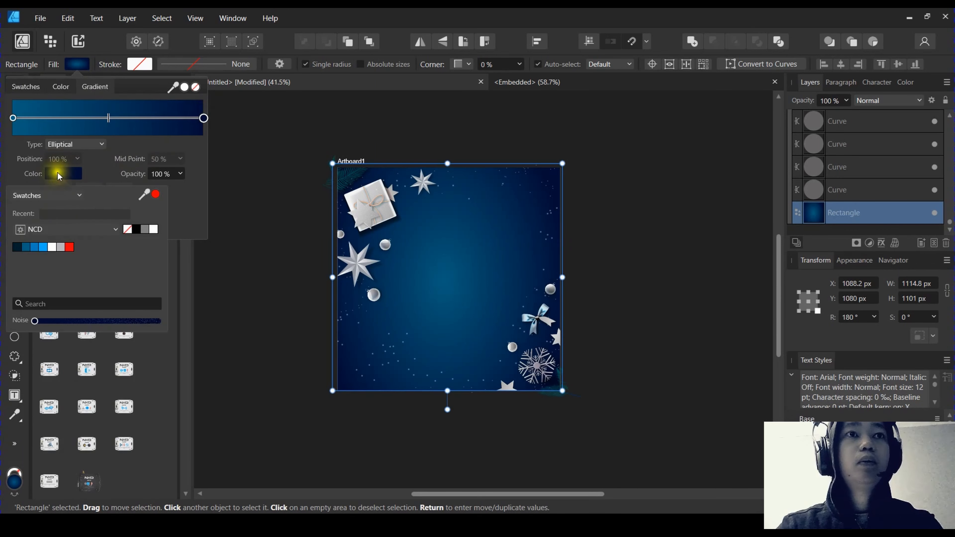
click(20, 247)
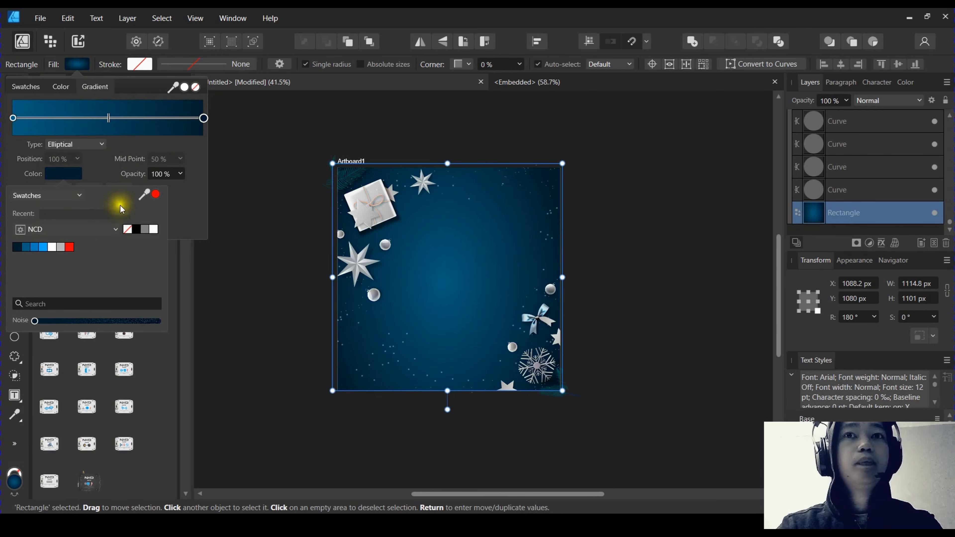
scroll(509, 336, up, 3)
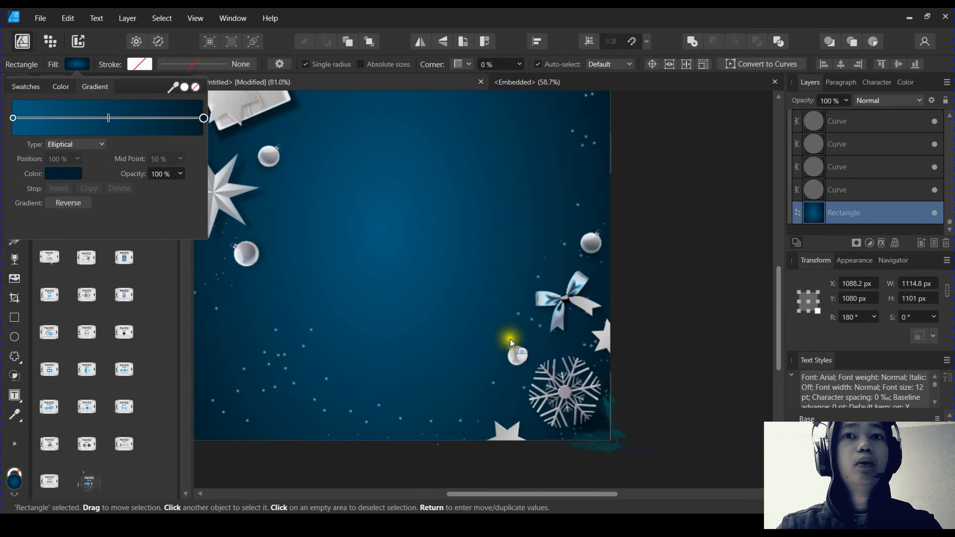
scroll(639, 405, down, 2)
click(642, 385)
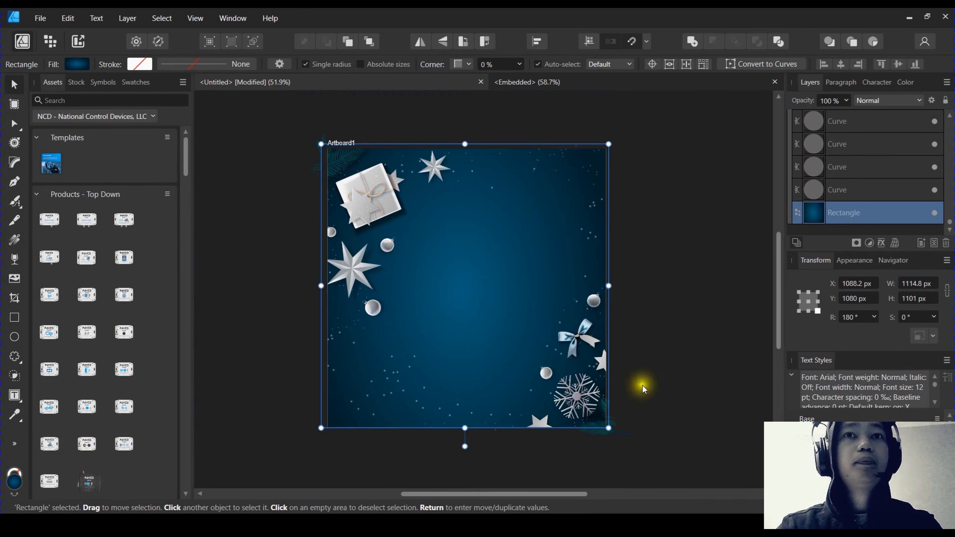
click(650, 376)
scroll(438, 235, up, 6)
click(380, 188)
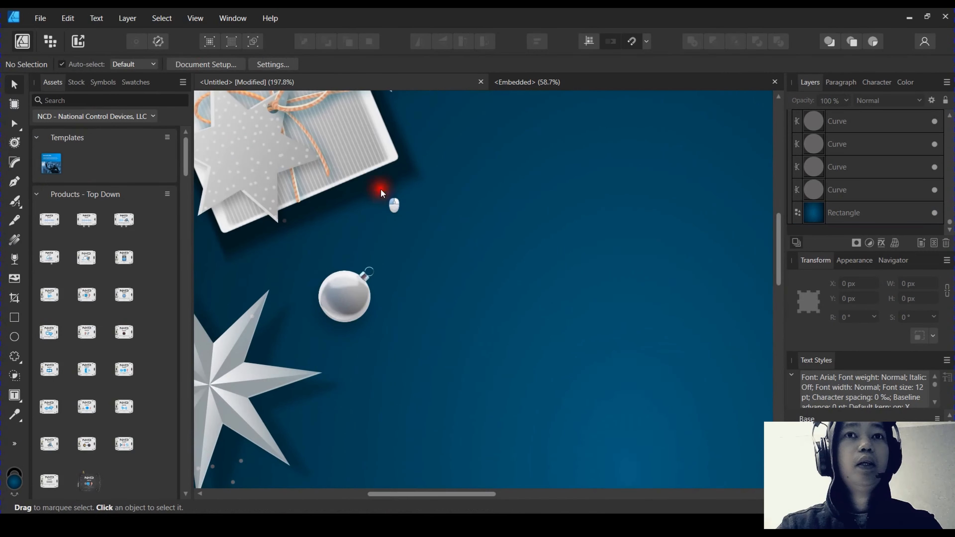
scroll(381, 194, down, 6)
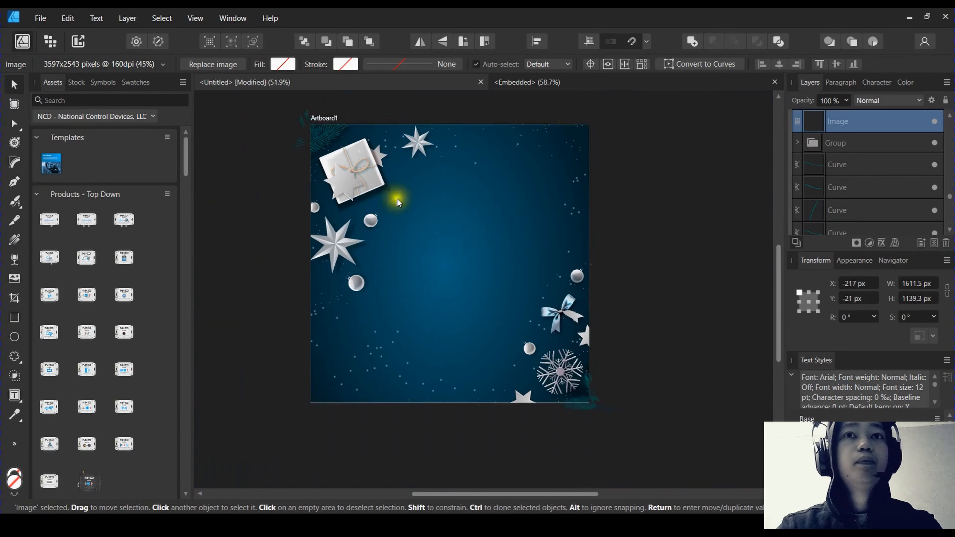
Place the 1 Channel Vibration Sensor PLUS asset from the top-down products library over the artboard's lower edge
click(704, 277)
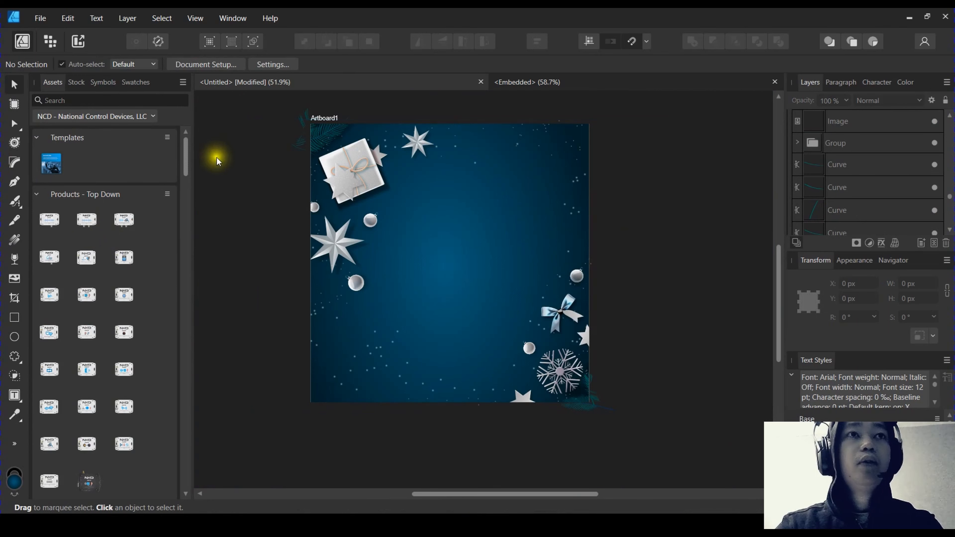
scroll(226, 166, left, 1)
scroll(212, 200, down, 1)
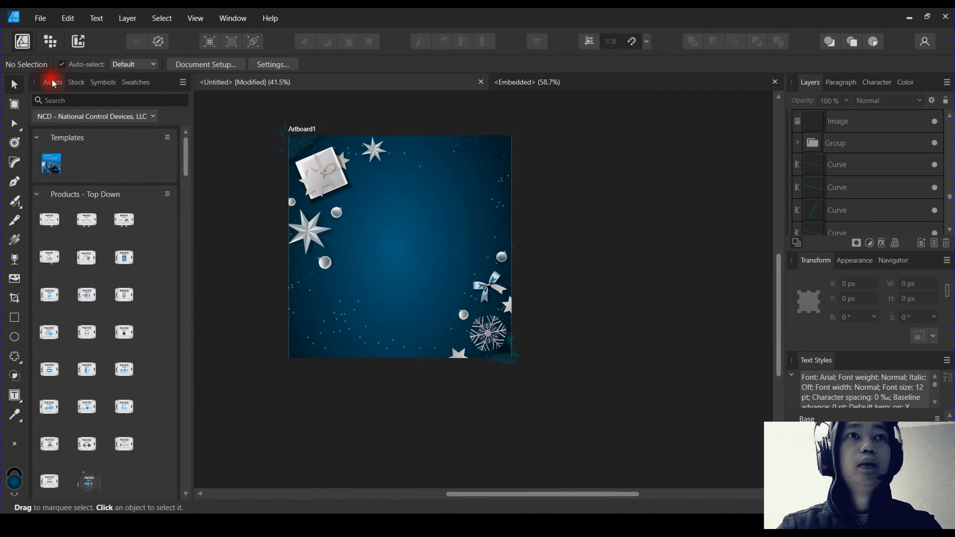
scroll(149, 257, down, 3)
scroll(151, 263, up, 3)
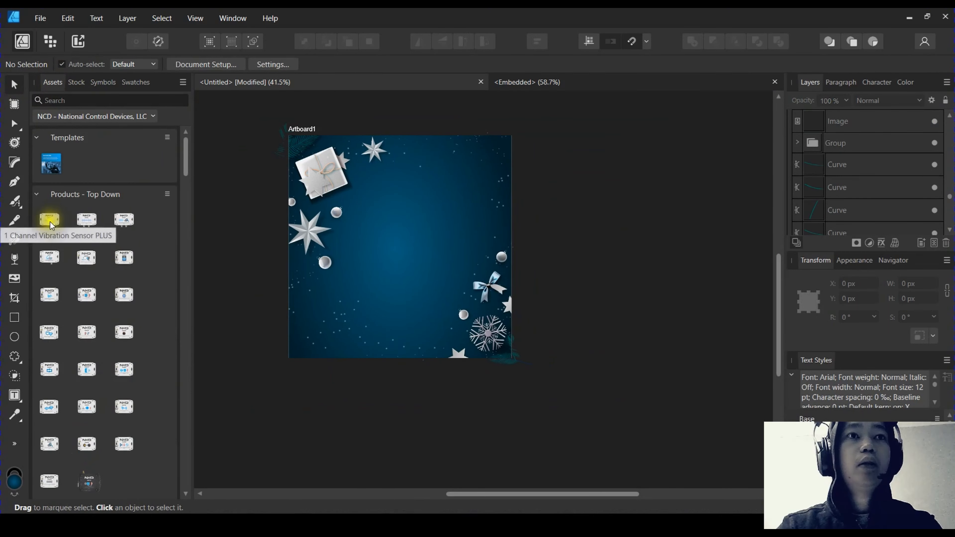
drag(52, 222, 320, 373)
Move the vibration sensor to the artboard's upper-right corner and rotate it to about 24.7°
scroll(385, 242, up, 1)
drag(391, 321, 356, 344)
drag(297, 382, 515, 182)
scroll(552, 203, up, 2)
drag(597, 213, 652, 180)
scroll(396, 287, down, 2)
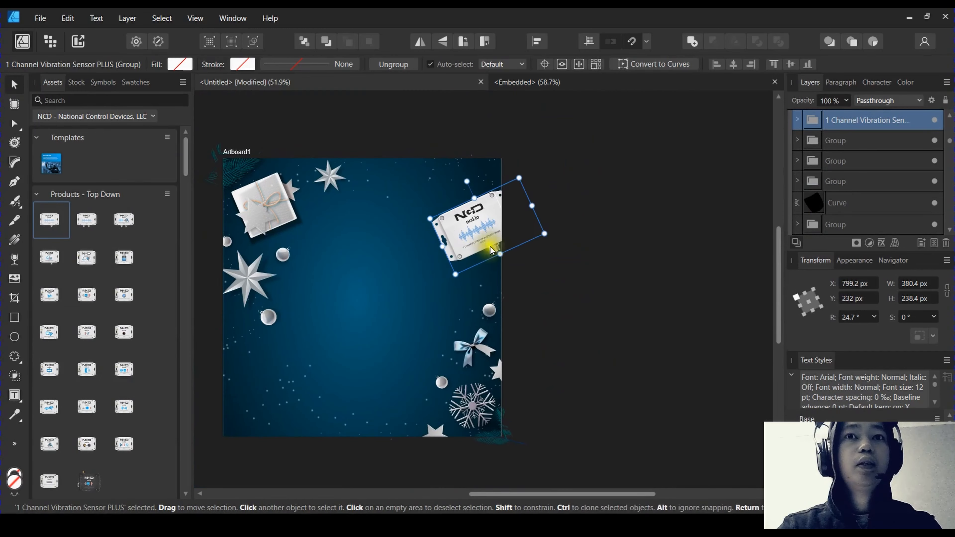
Enlarge the tilted sensor to about 452.5 px wide and nudge it up and left, then deselect it
drag(544, 233, 564, 234)
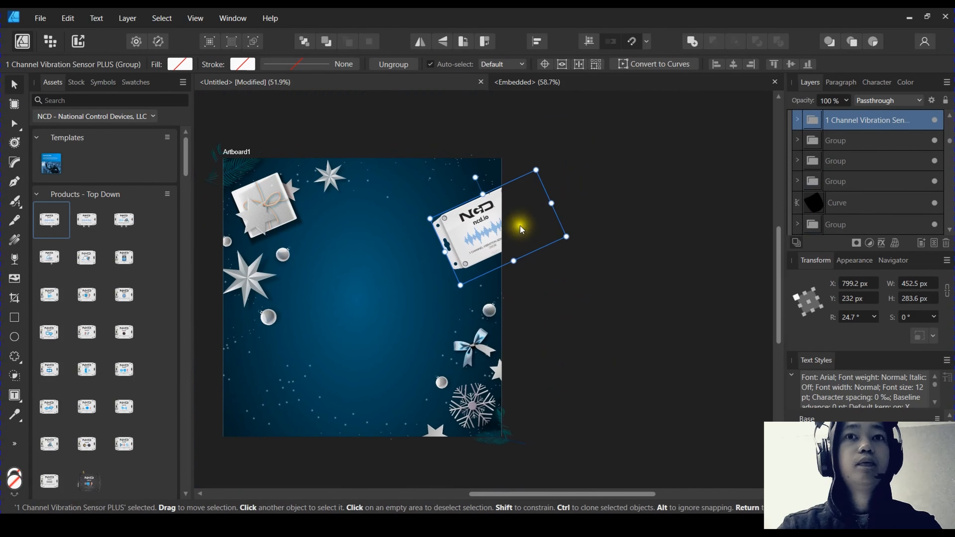
drag(496, 227, 481, 213)
click(511, 260)
scroll(245, 188, up, 2)
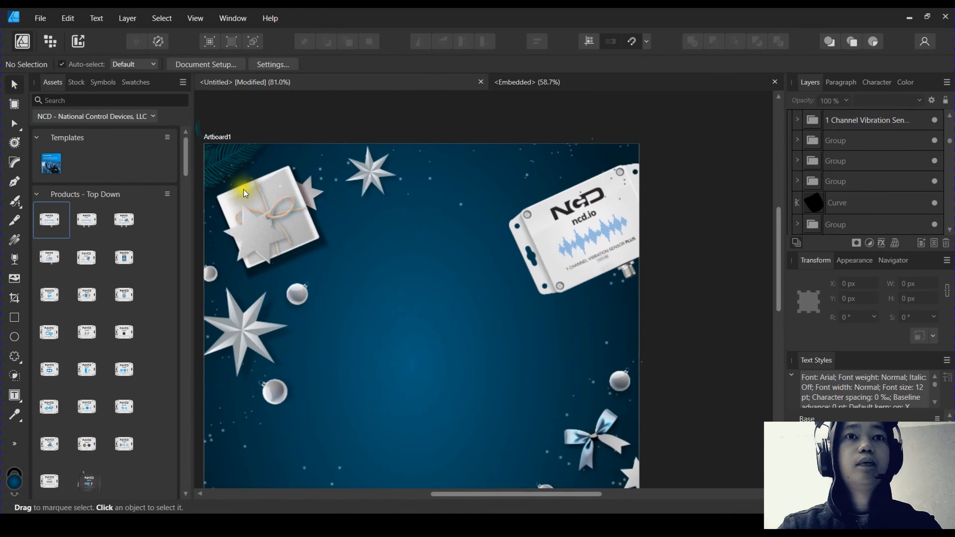
Move the sensor higher so the artboard's upper-right corner crops it, then deselect it
click(269, 189)
scroll(297, 189, down, 2)
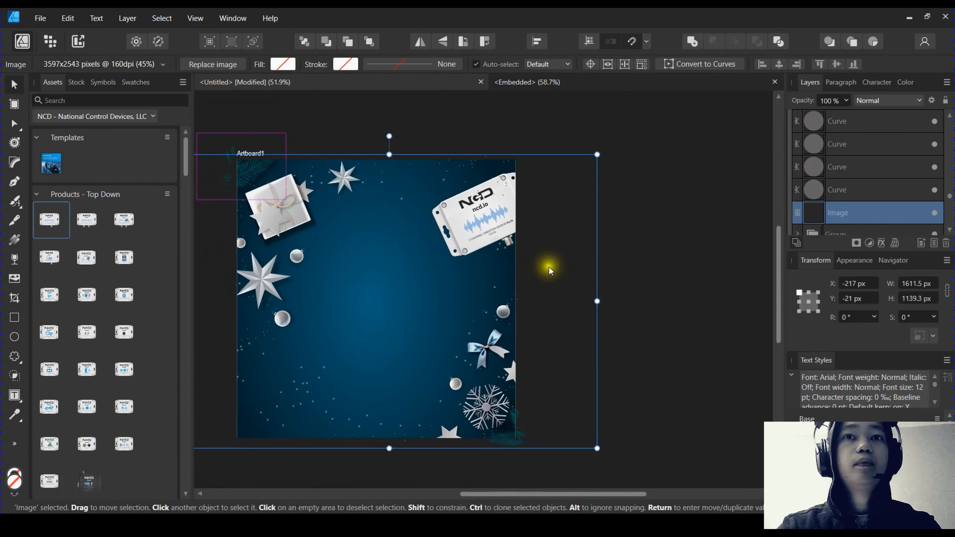
click(548, 267)
click(497, 216)
drag(498, 218, 498, 193)
drag(348, 313, 432, 278)
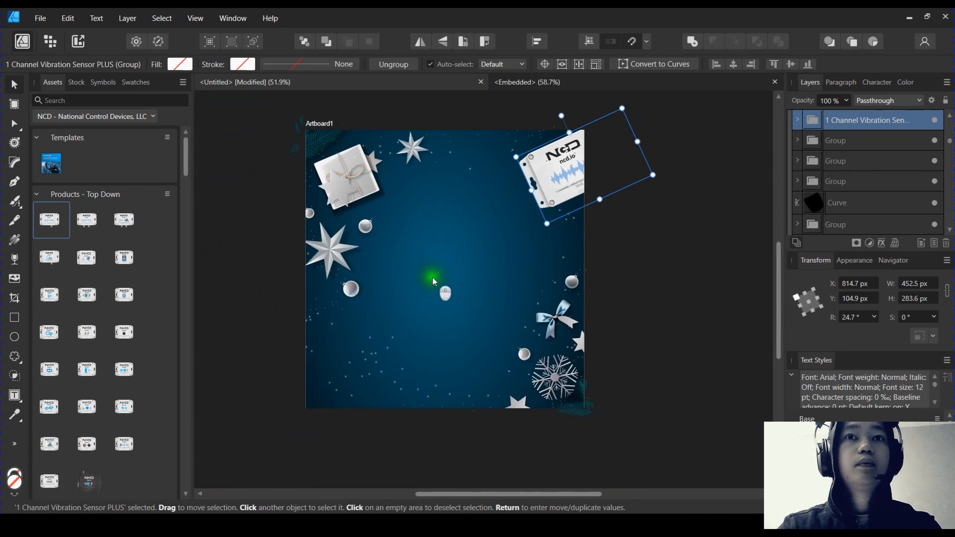
click(266, 367)
drag(264, 367, 308, 336)
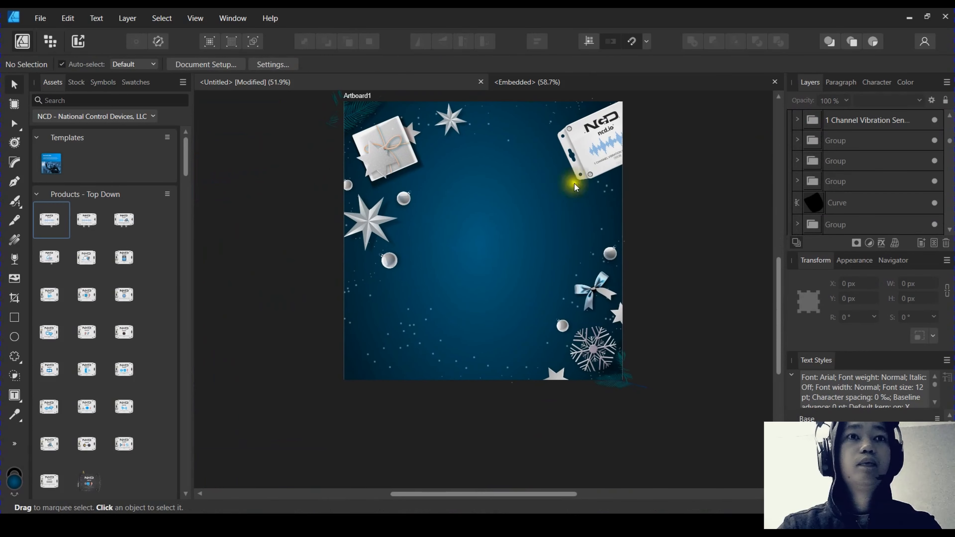
Move the sensor to the artboard's lower edge beside the snowflake and rotate it to about 20.3°
click(607, 275)
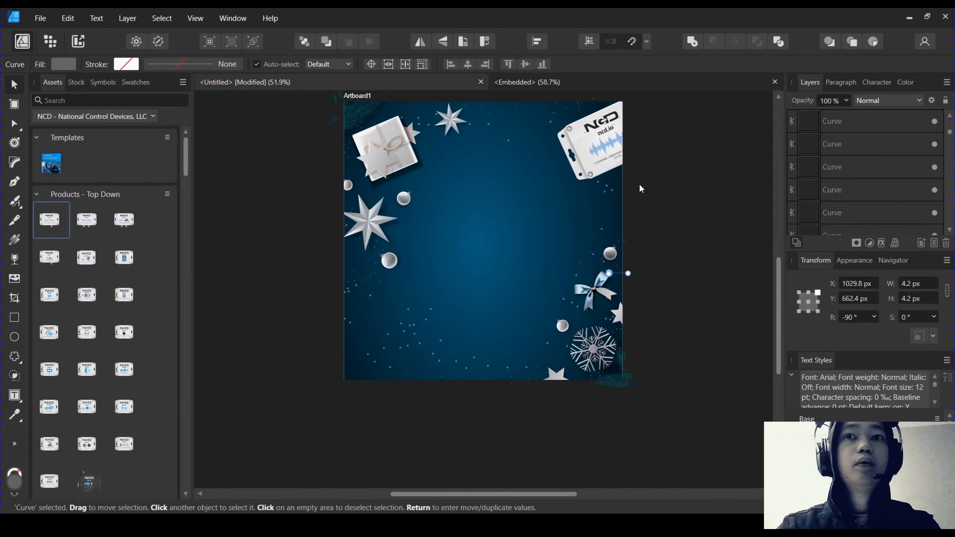
click(670, 169)
drag(583, 136, 503, 372)
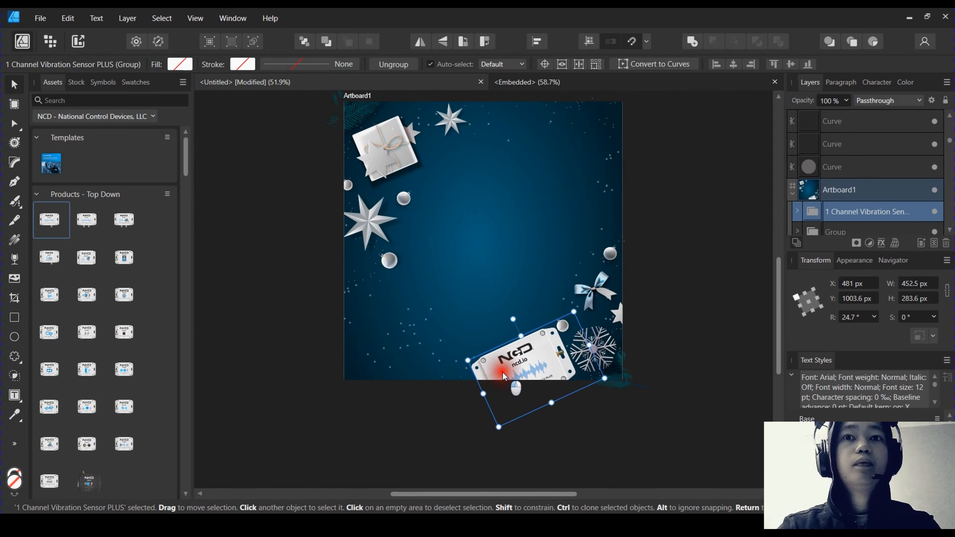
scroll(503, 372, up, 3)
scroll(526, 376, down, 1)
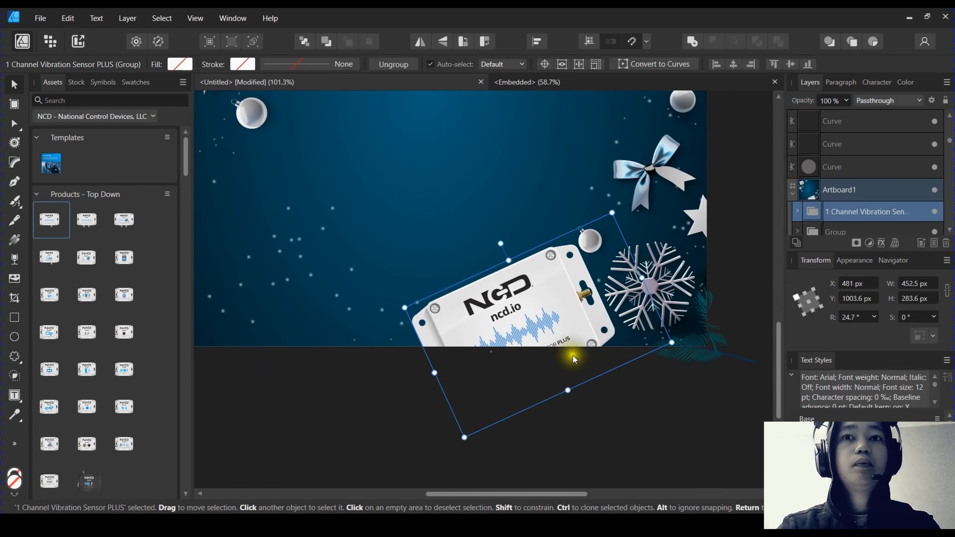
drag(689, 341, 678, 342)
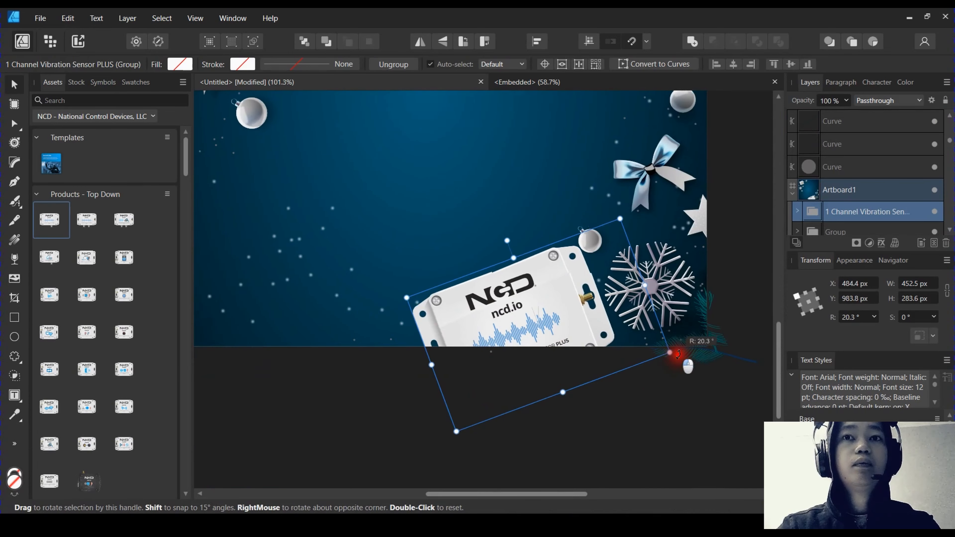
drag(545, 337, 512, 335)
Move the small star between the sensor and snowflake along the lower edge to the sensor's left side
click(593, 343)
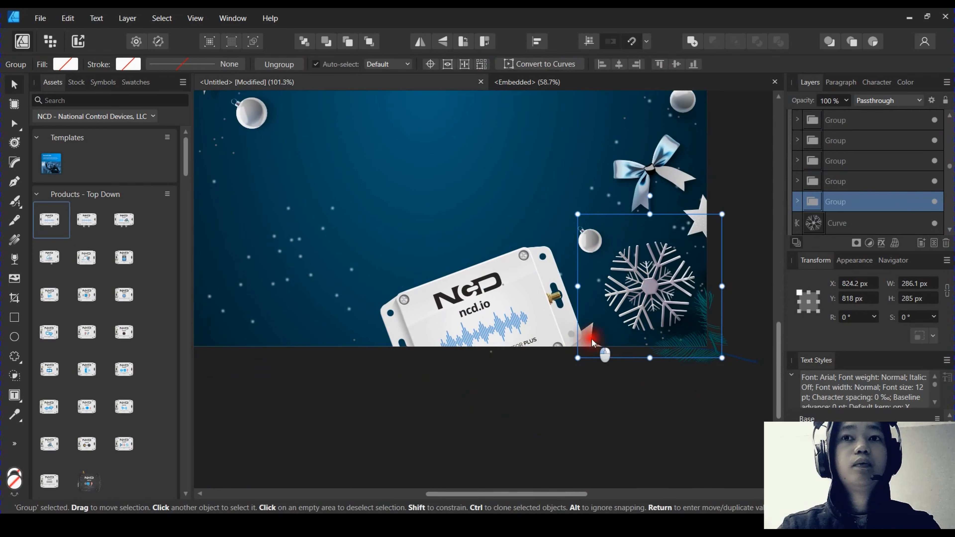
drag(632, 407, 519, 299)
drag(586, 341, 323, 339)
click(443, 404)
scroll(452, 403, down, 2)
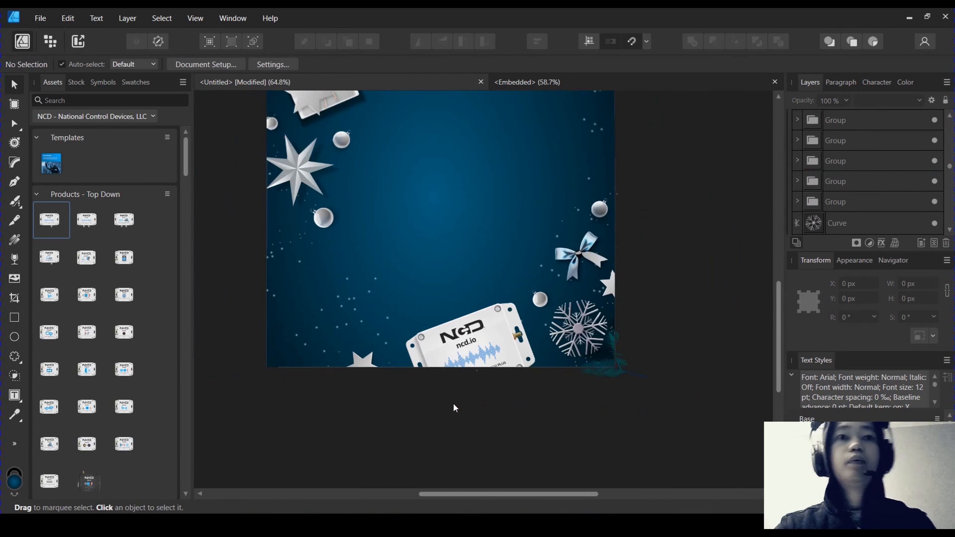
Select the vibration sensor and enable the Outer Shadow layer effect on it
drag(453, 403, 447, 440)
scroll(470, 391, up, 1)
click(474, 388)
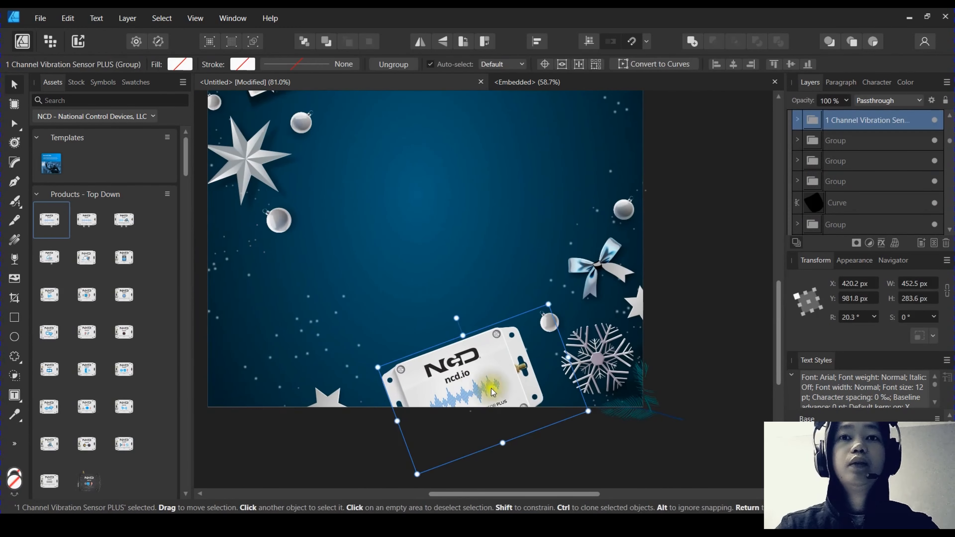
drag(492, 391, 472, 382)
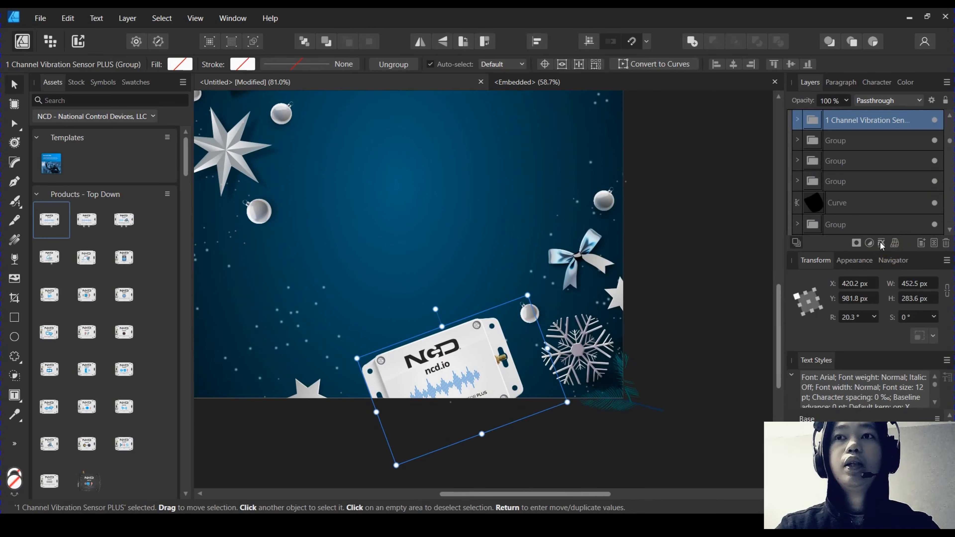
drag(483, 360, 523, 351)
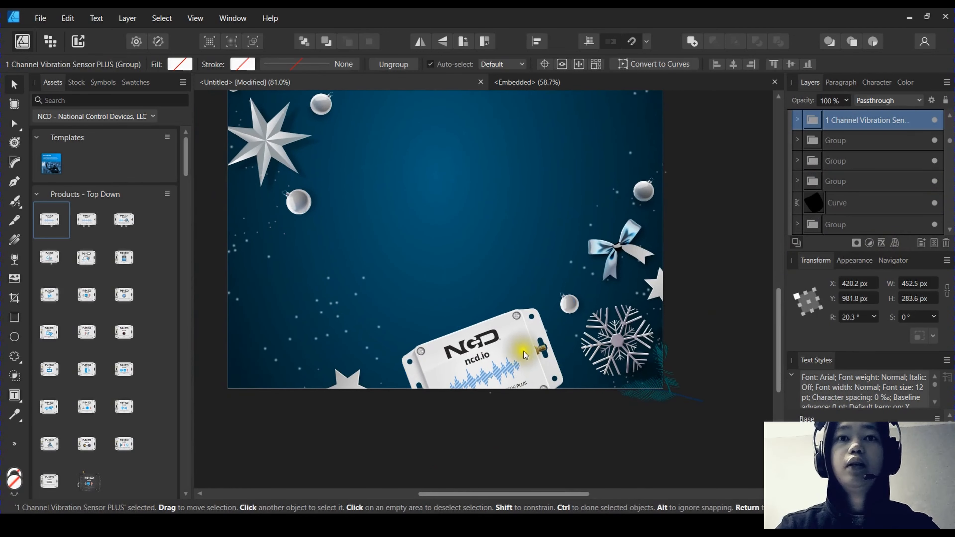
click(882, 244)
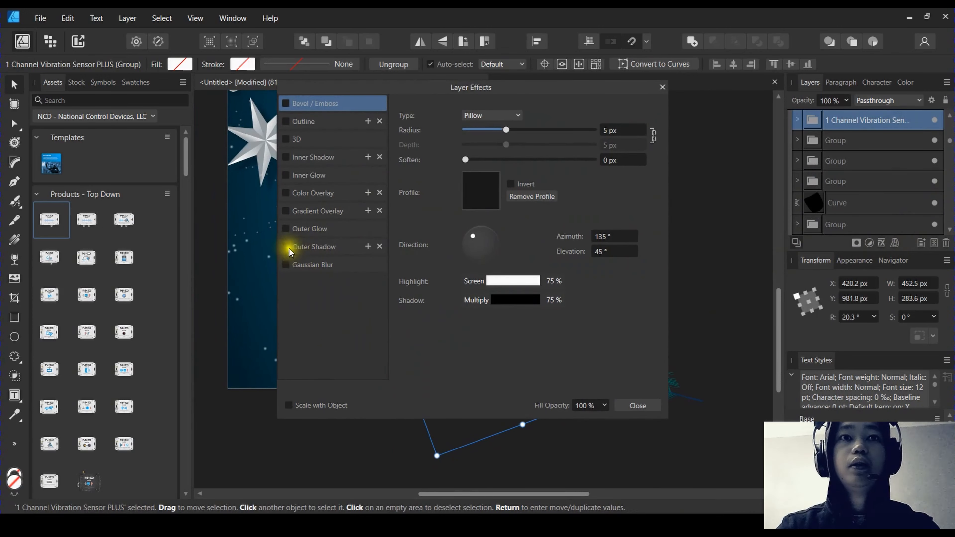
click(324, 249)
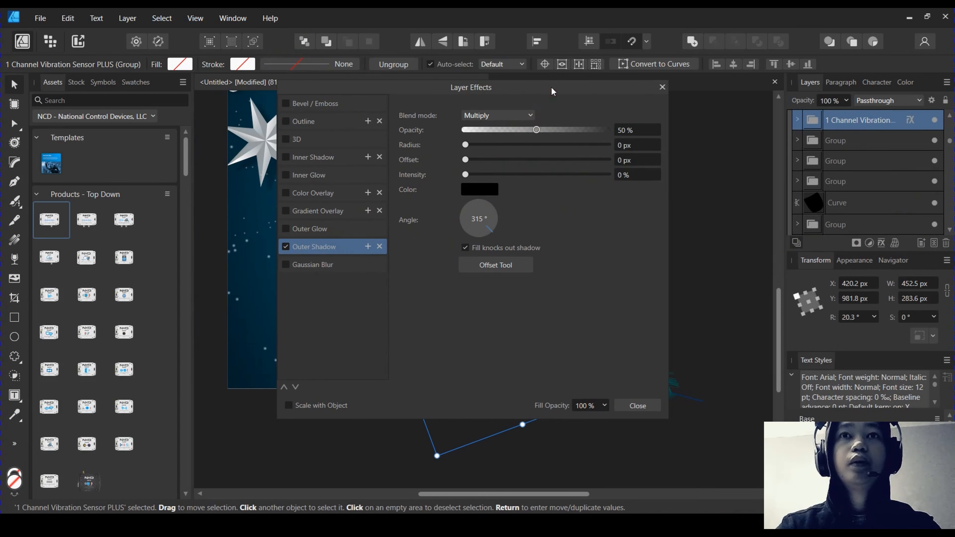
drag(552, 90, 211, 85)
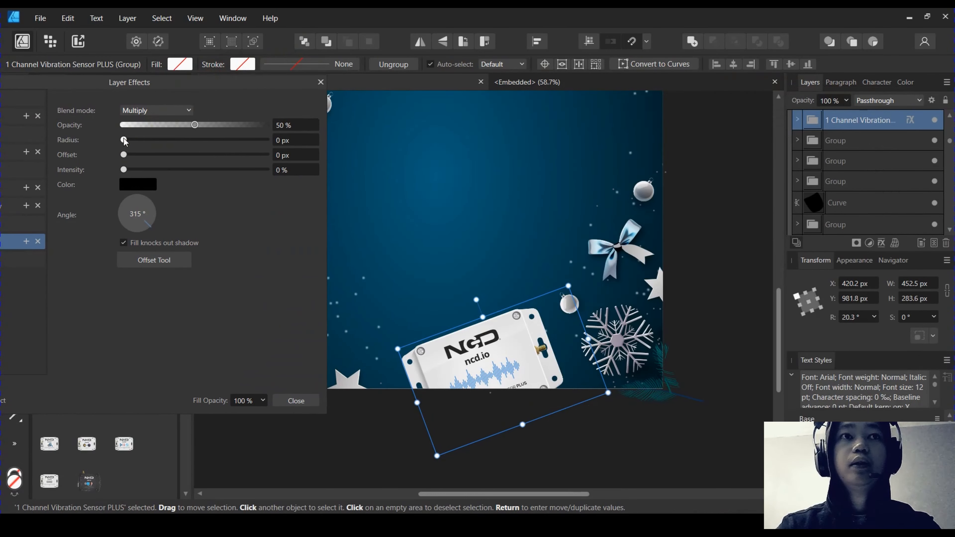
Set the sensor's outer shadow to about 29 px radius, 19.2 px offset and 6 % intensity, then deselect it
drag(124, 140, 212, 142)
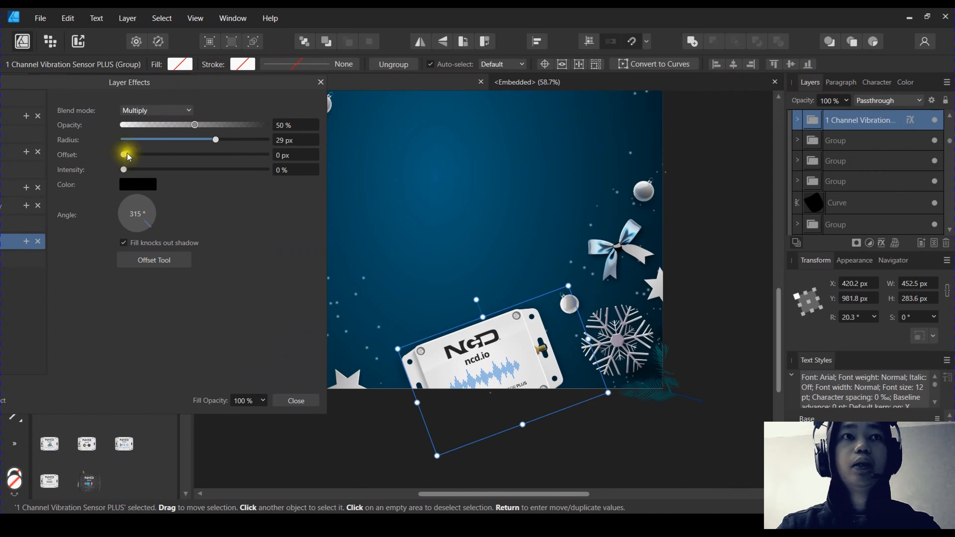
drag(127, 154, 202, 166)
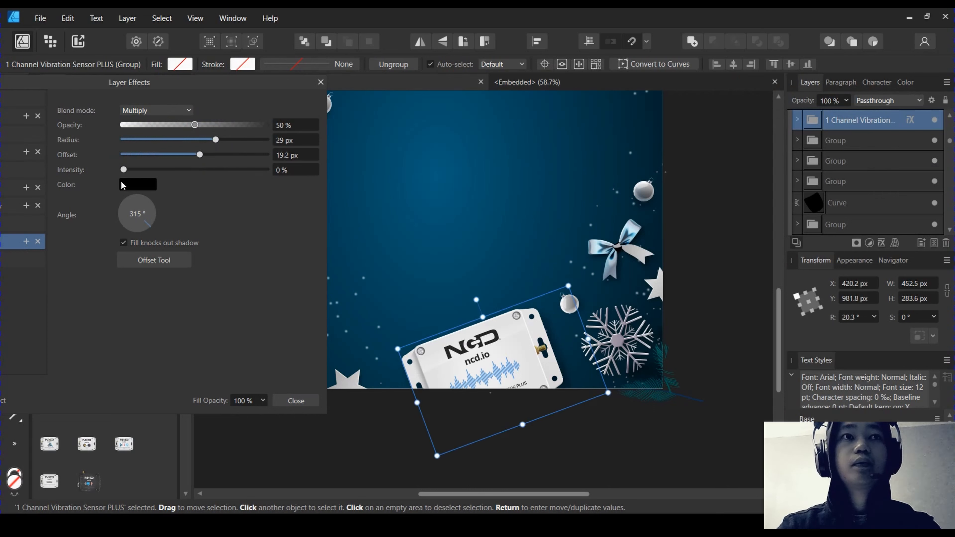
mouse_move(123, 170)
mouse_down()
mouse_move(190, 177)
mouse_move(132, 175)
mouse_up()
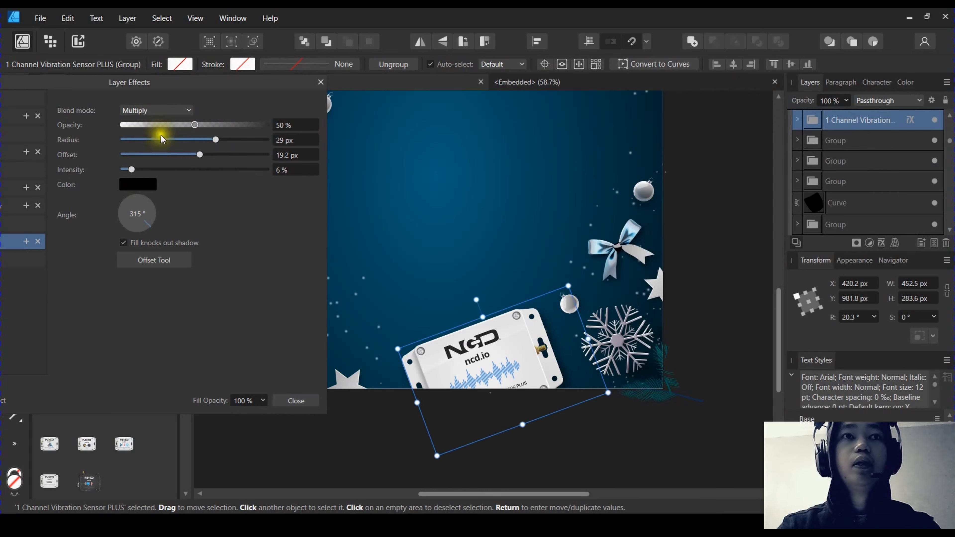
click(290, 402)
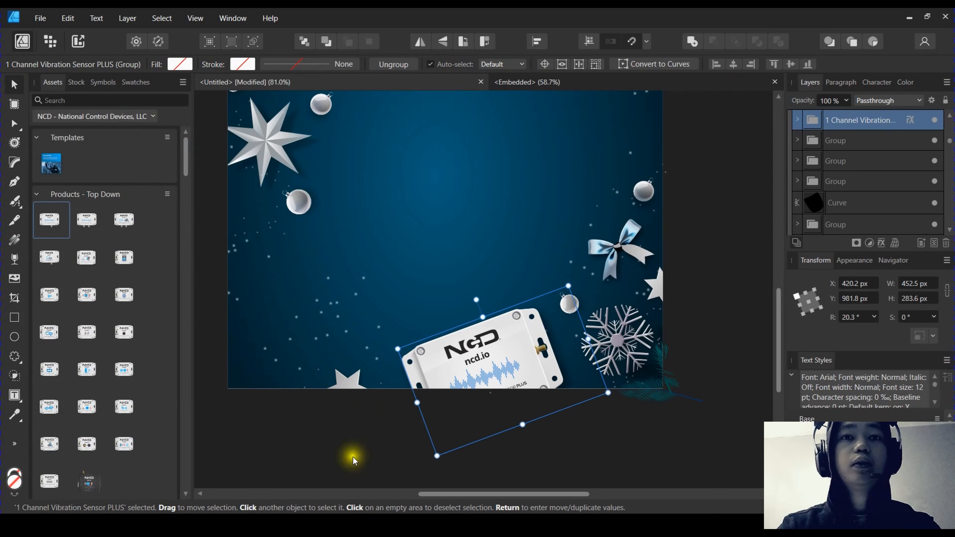
click(347, 452)
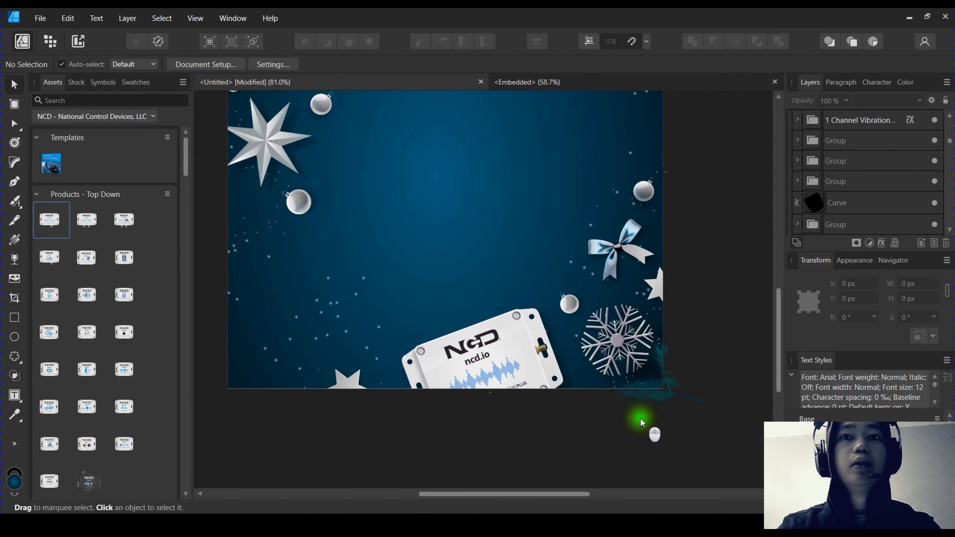
Add art text reading "Happy Holidays" on two lines near the centre of the artboard
drag(641, 421, 616, 446)
scroll(629, 365, down, 1)
drag(628, 364, 705, 409)
scroll(646, 358, down, 2)
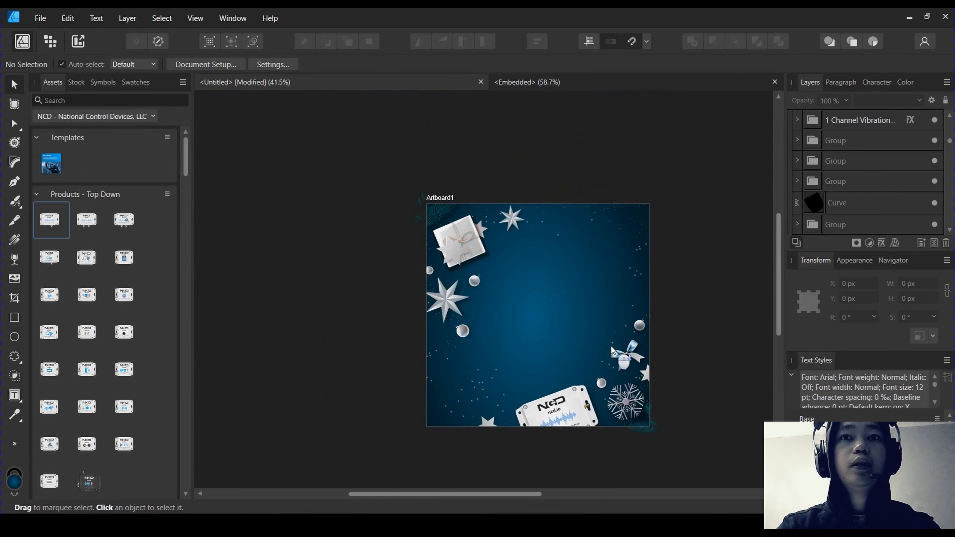
scroll(467, 259, up, 1)
drag(551, 305, 489, 272)
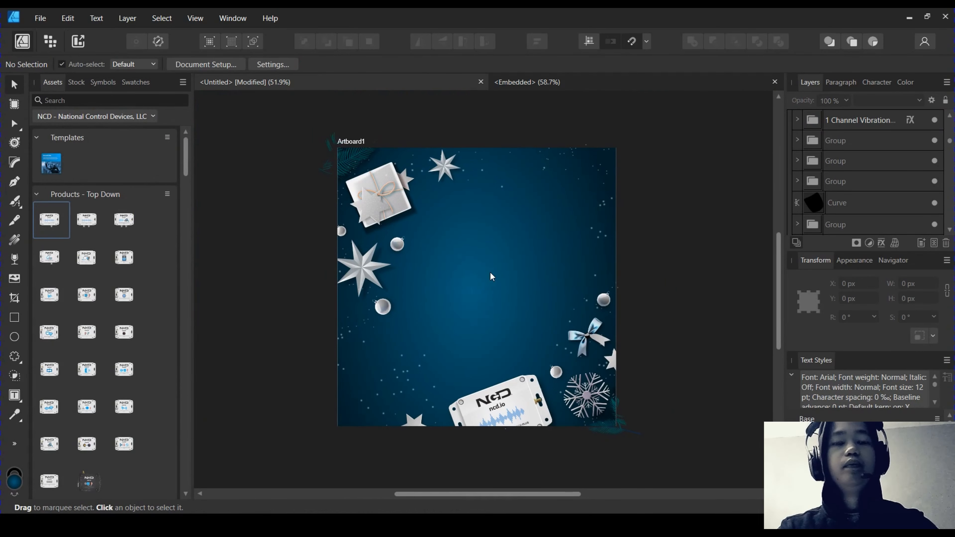
key(t)
scroll(485, 278, up, 2)
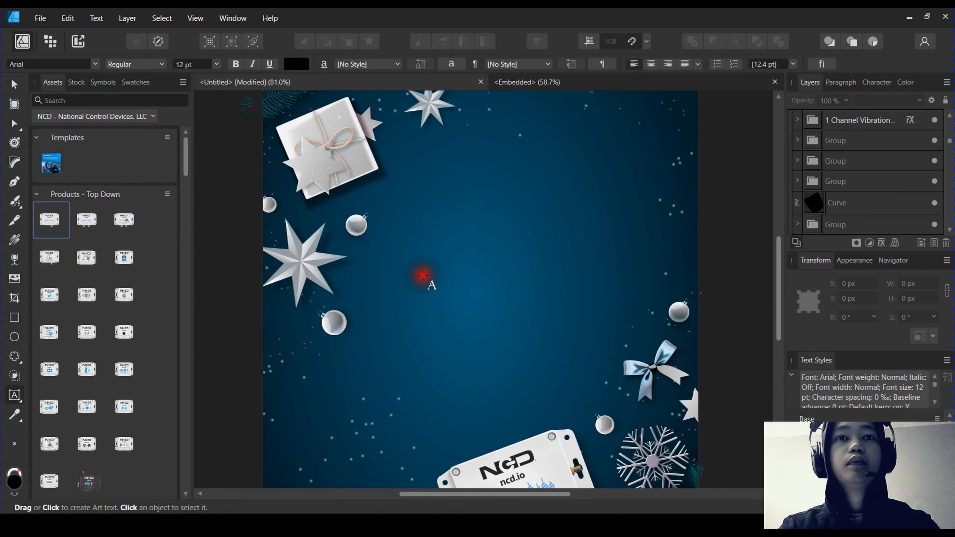
click(426, 274)
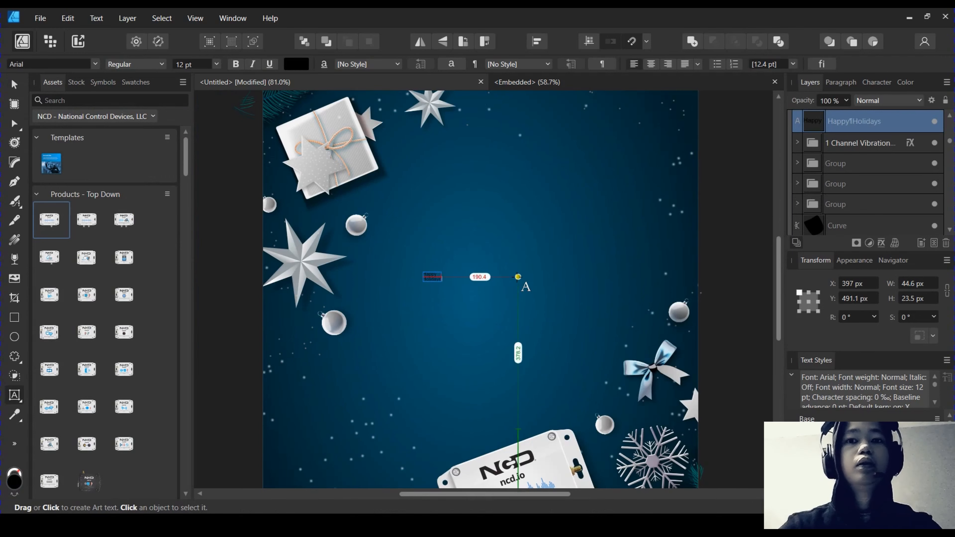
key(Escape)
Switch to the Christmas Greeting task in Notion and copy the line "Happy Holidays and a Joyful New Year!"
key(alt+Tab)
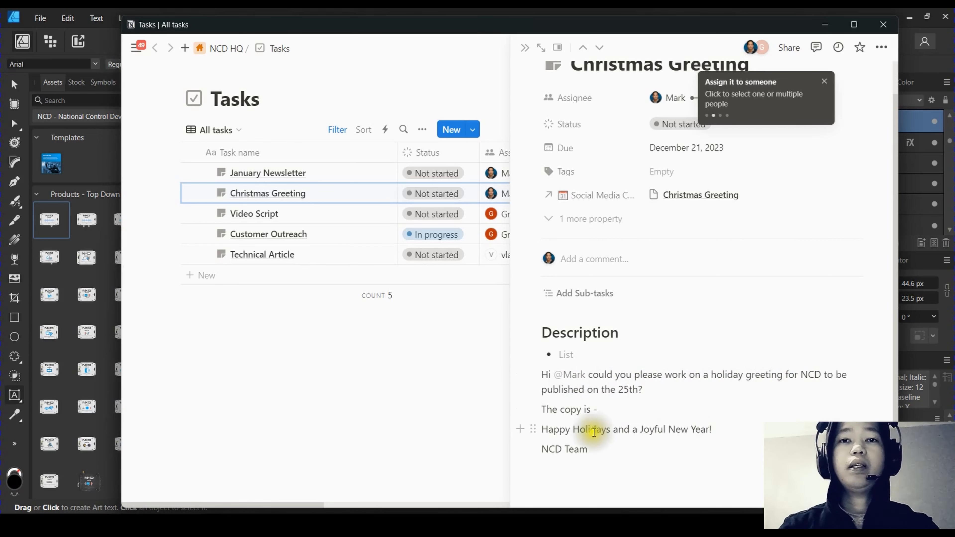
drag(541, 428, 727, 435)
key(ctrl+c)
Return to Affinity Designer, replace the art text with the copied greeting and enlarge it to about 25.5 pt
key(alt+Tab)
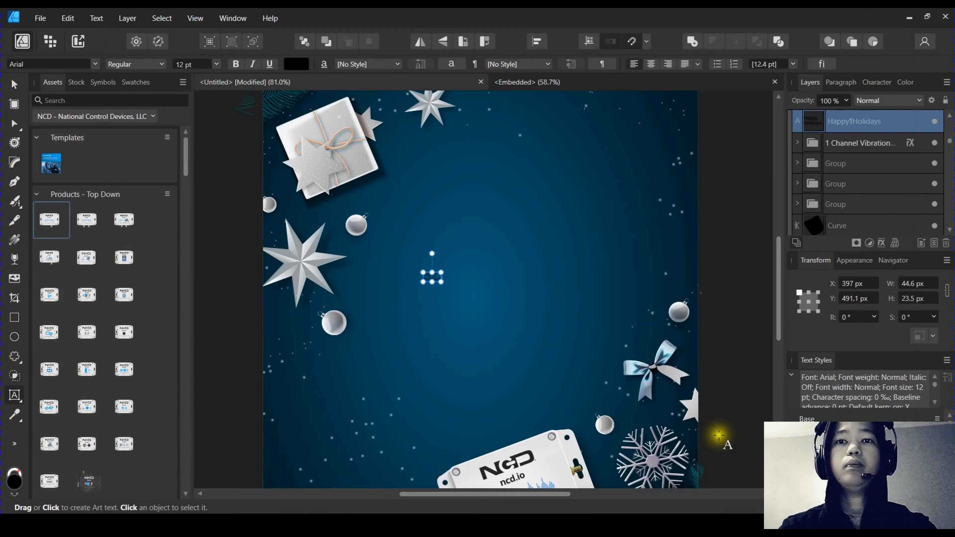
scroll(429, 281, up, 4)
click(418, 280)
key(ctrl+a)
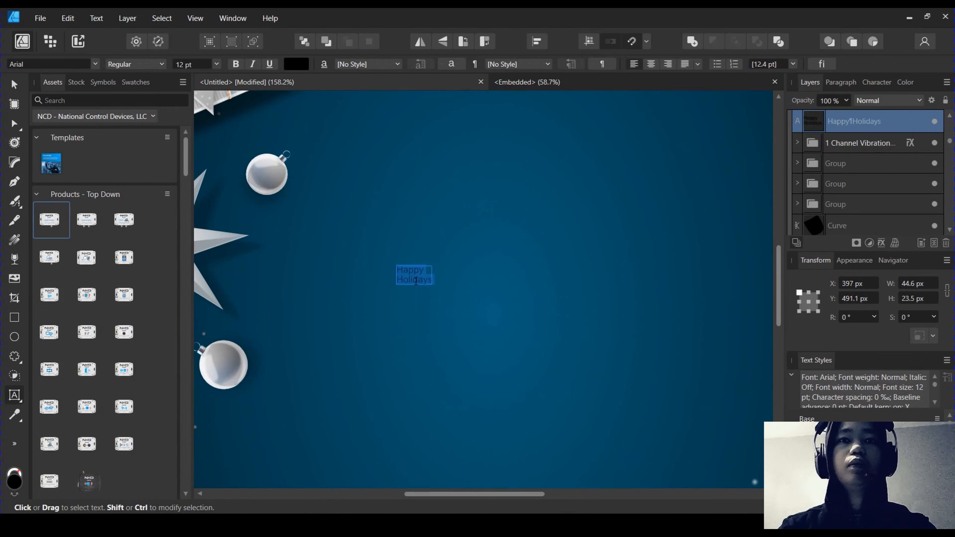
key(ctrl+v)
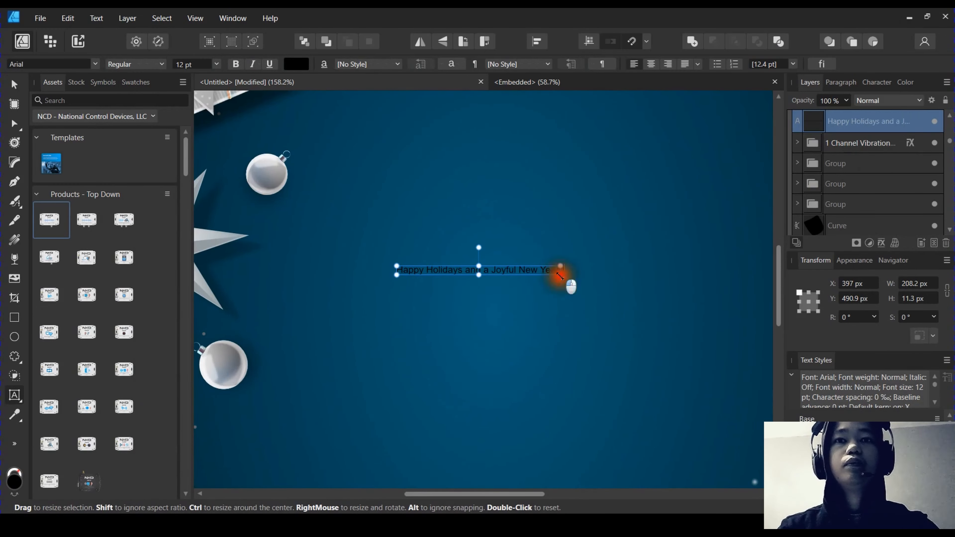
drag(561, 277, 731, 336)
scroll(620, 314, down, 3)
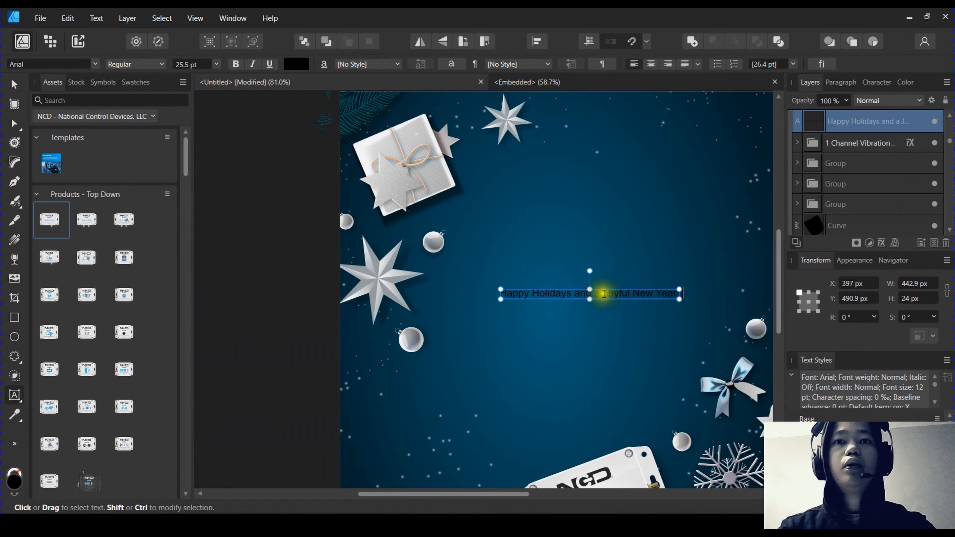
Break the greeting into two lines, with "a Joyful New Year!" on the second line
key(Return)
click(619, 298)
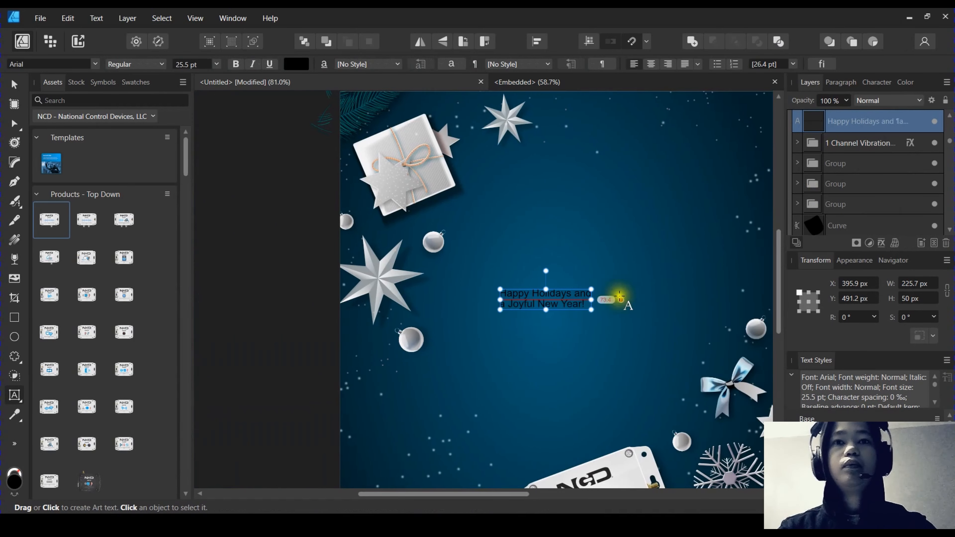
click(575, 113)
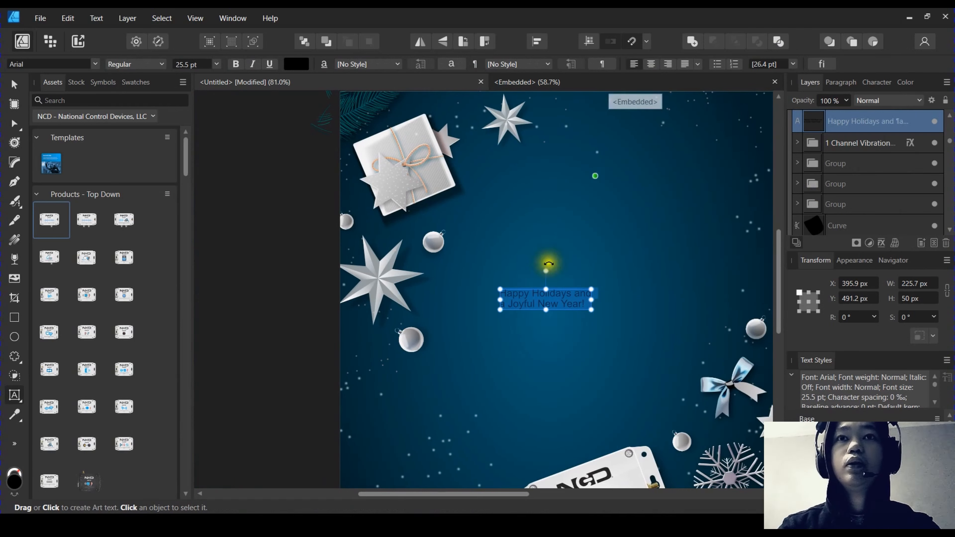
Enlarge the two-line greeting to about 80.3 pt so it spans the middle of the artboard
scroll(589, 313, up, 1)
drag(590, 313, 743, 427)
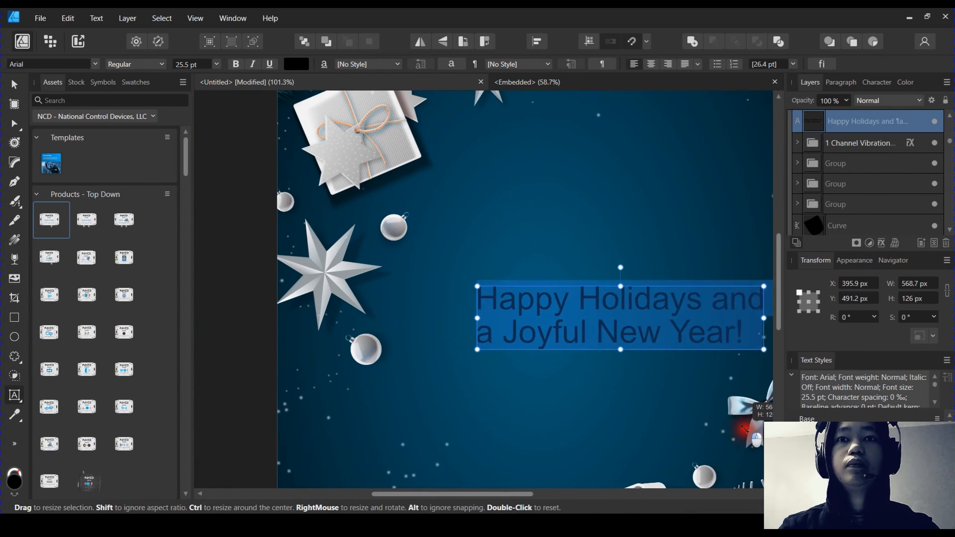
scroll(650, 348, down, 3)
key(ctrl+a)
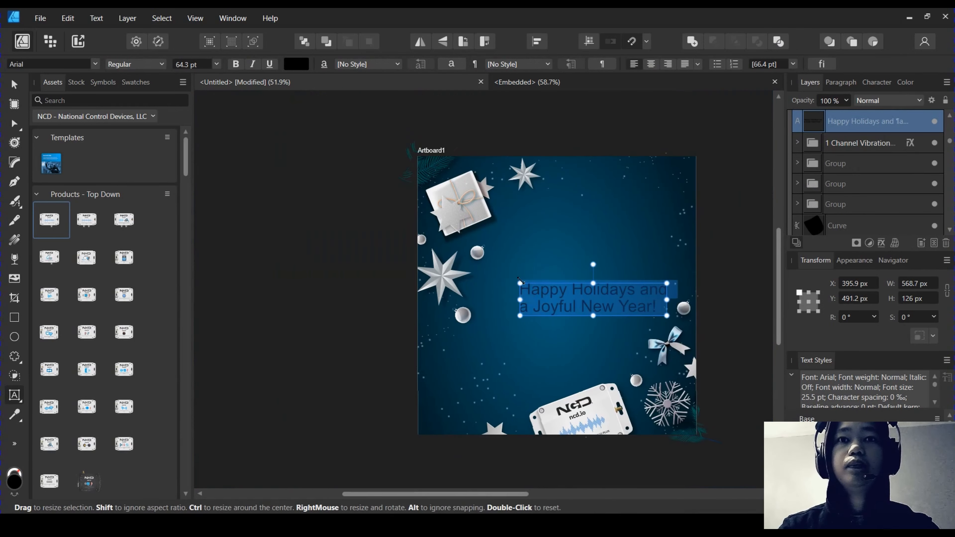
drag(519, 283, 489, 250)
scroll(601, 305, up, 2)
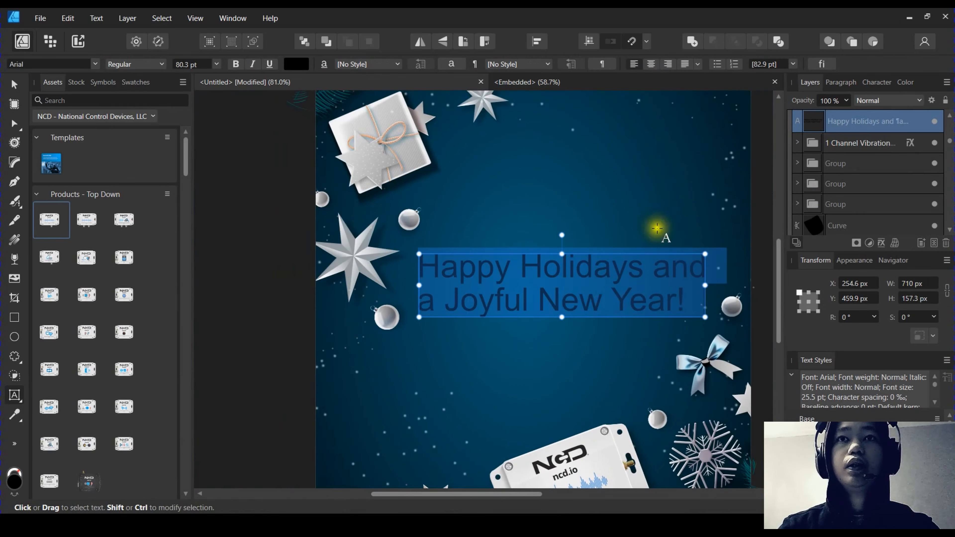
Centre-align the greeting's lines and move the text slightly up to about X 235.5 px, Y 422.9 px
click(650, 64)
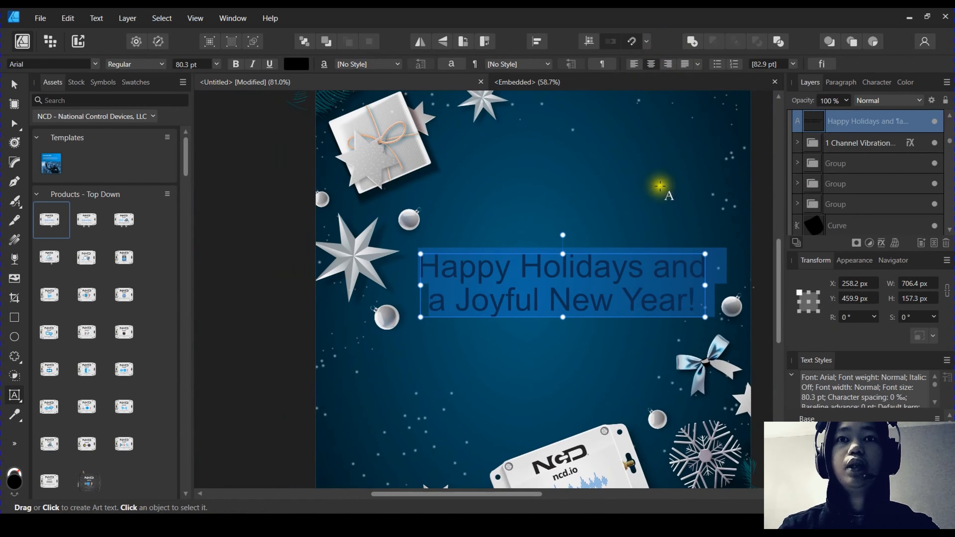
click(560, 253)
scroll(560, 253, down, 1)
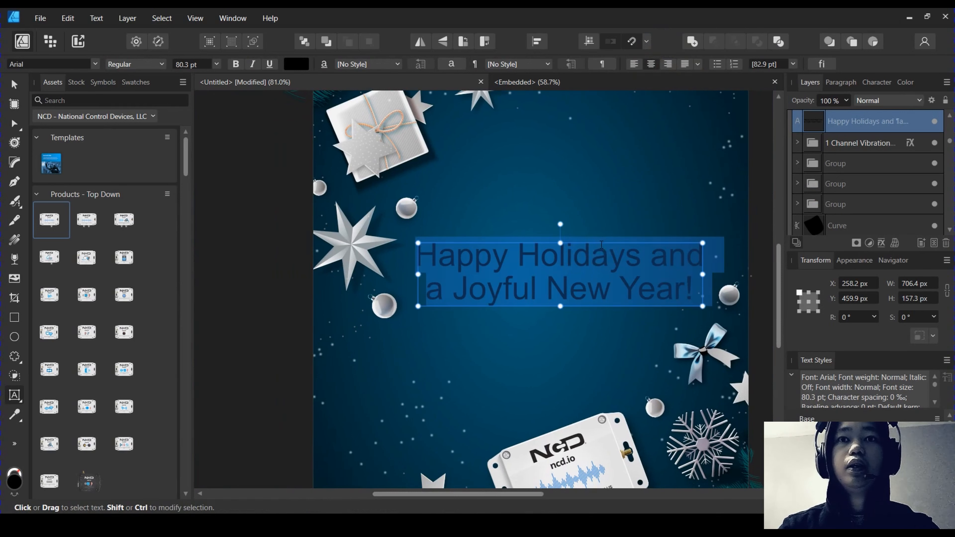
drag(600, 244, 575, 242)
scroll(613, 227, down, 3)
scroll(549, 256, up, 2)
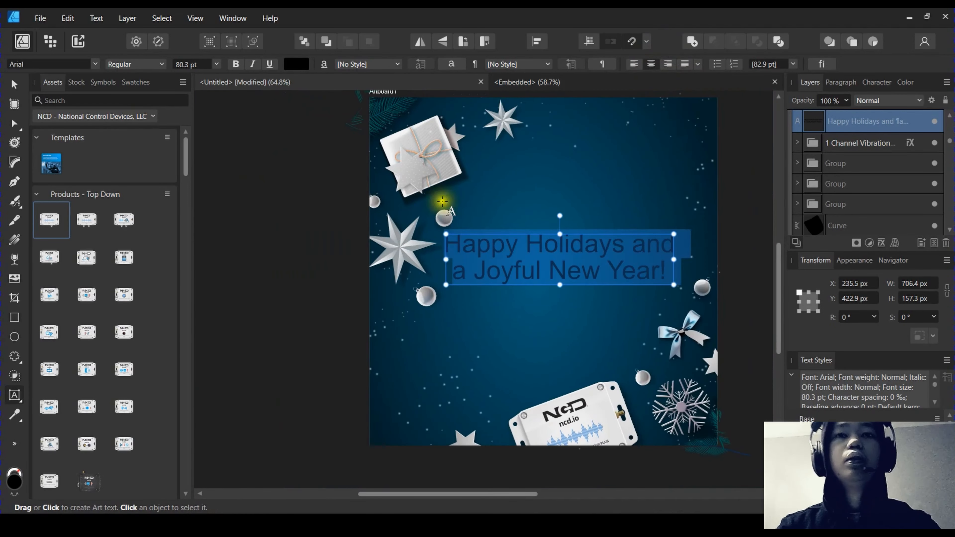
Preview script and display fonts on the greeting and set its font to Debby
click(95, 65)
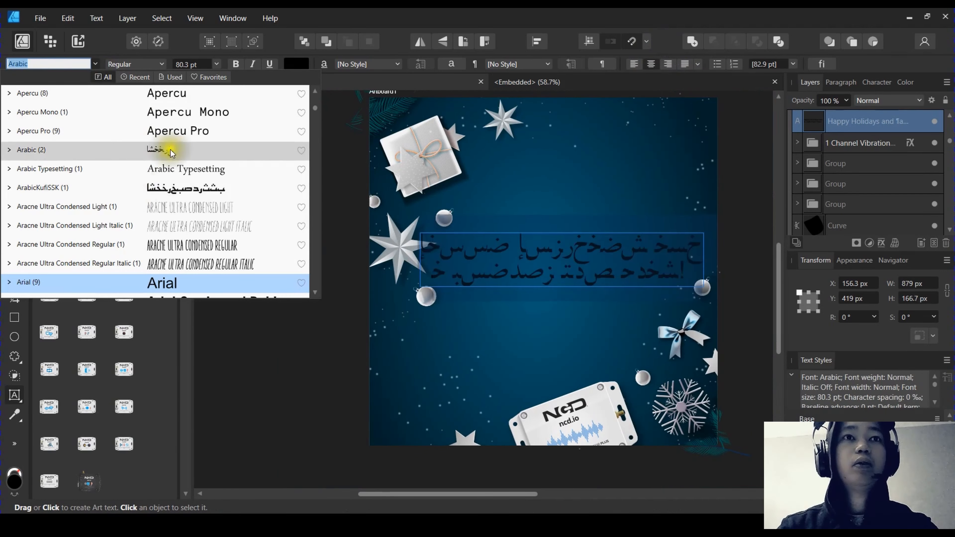
scroll(165, 217, down, 2)
scroll(185, 220, down, 2)
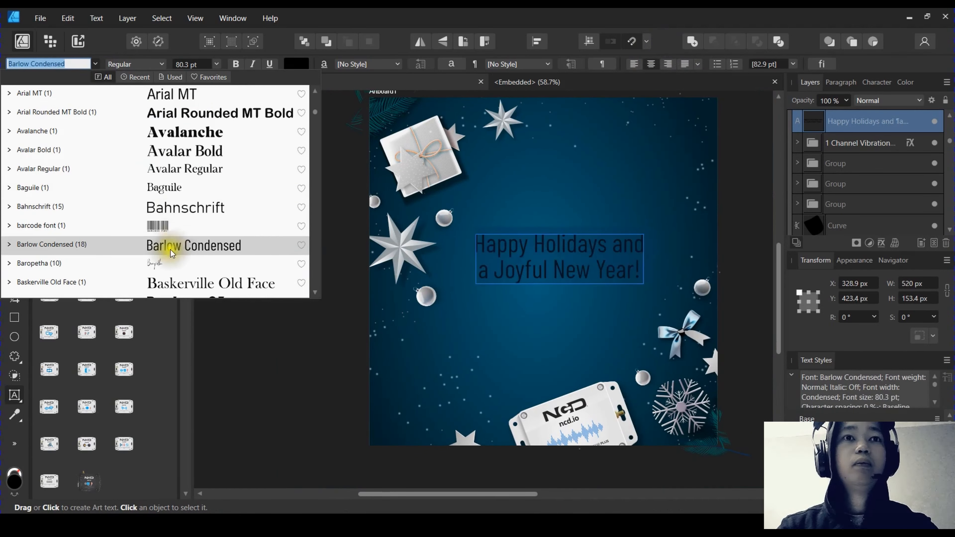
scroll(167, 265, down, 5)
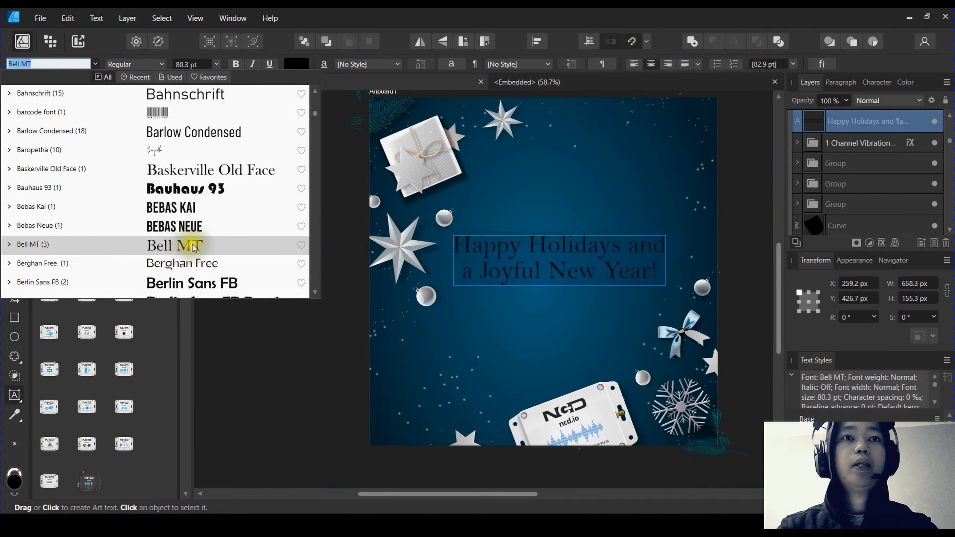
scroll(186, 246, down, 2)
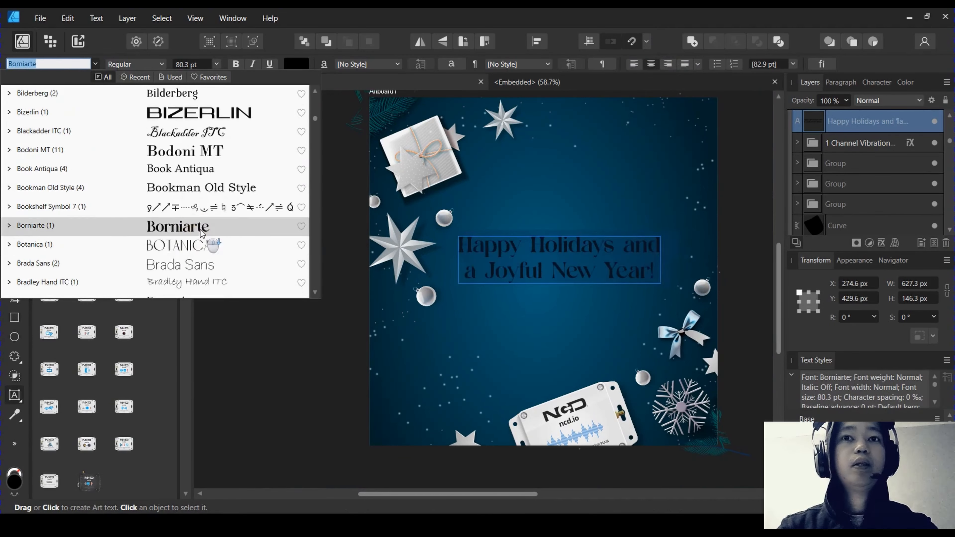
scroll(181, 244, down, 2)
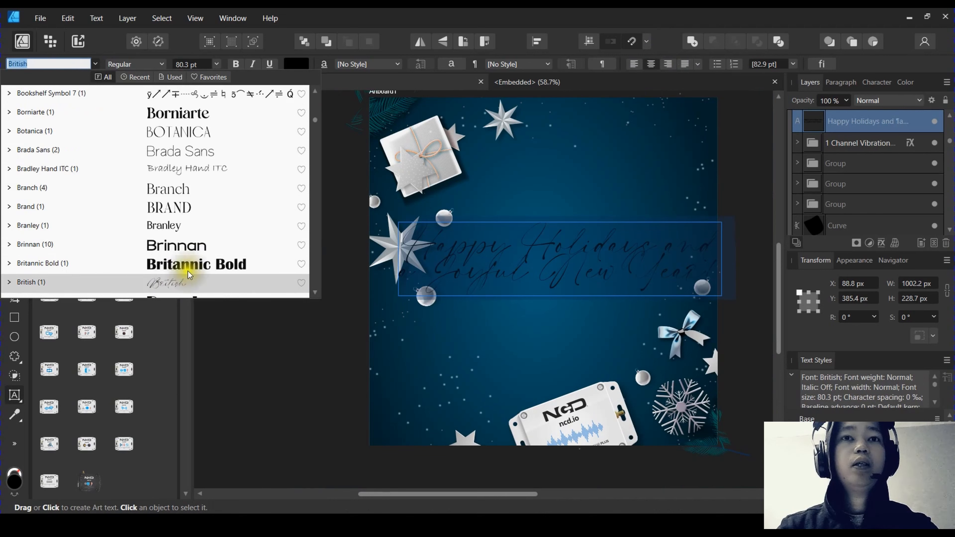
scroll(188, 230, down, 2)
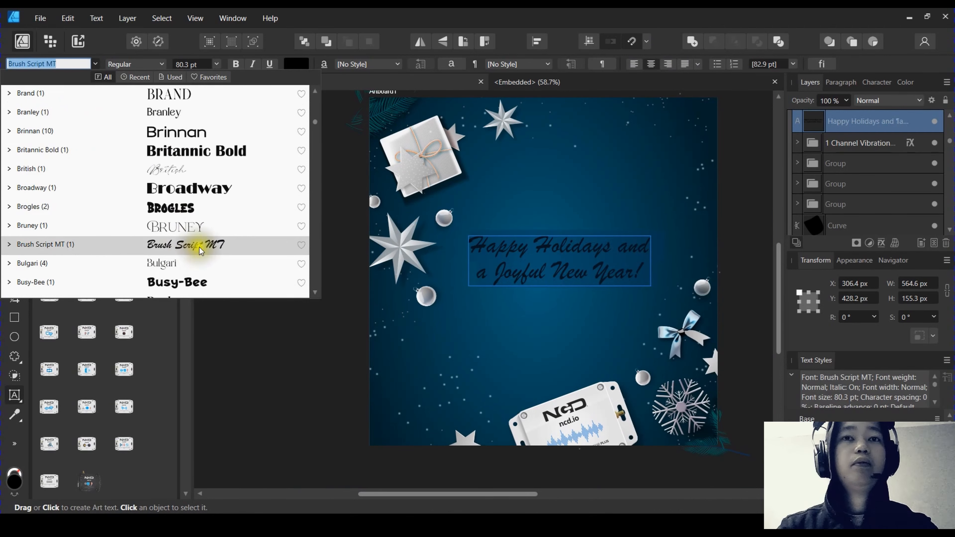
scroll(200, 246, down, 2)
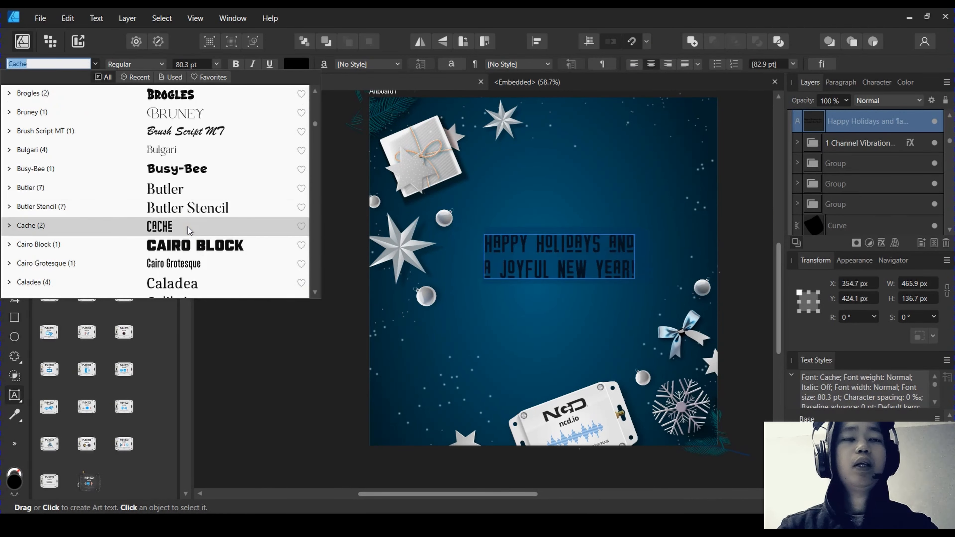
scroll(187, 227, down, 1)
scroll(183, 231, down, 2)
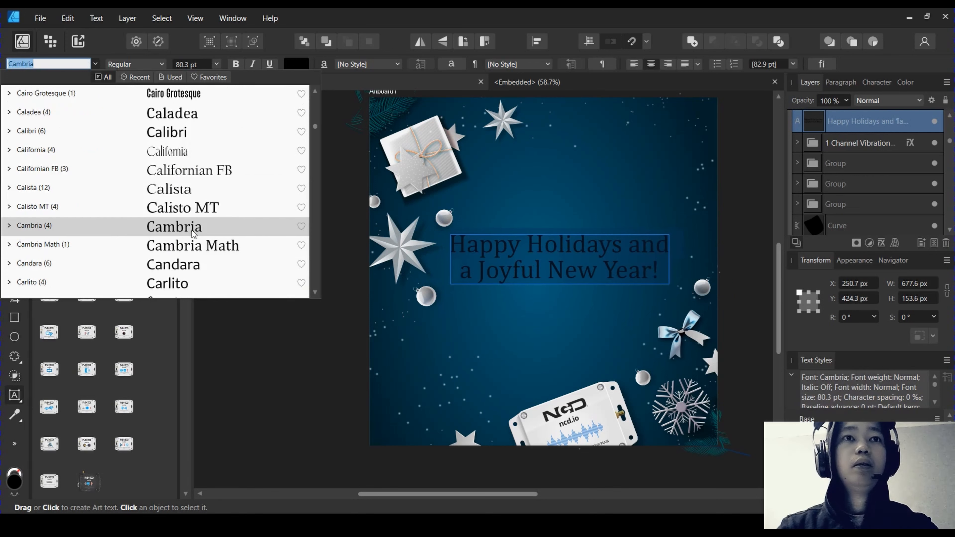
scroll(192, 230, down, 2)
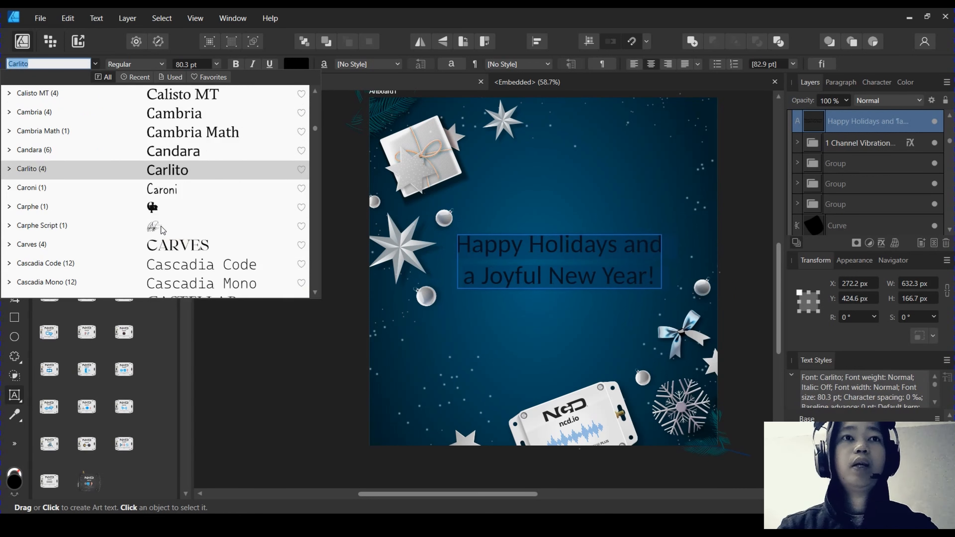
scroll(180, 225, down, 2)
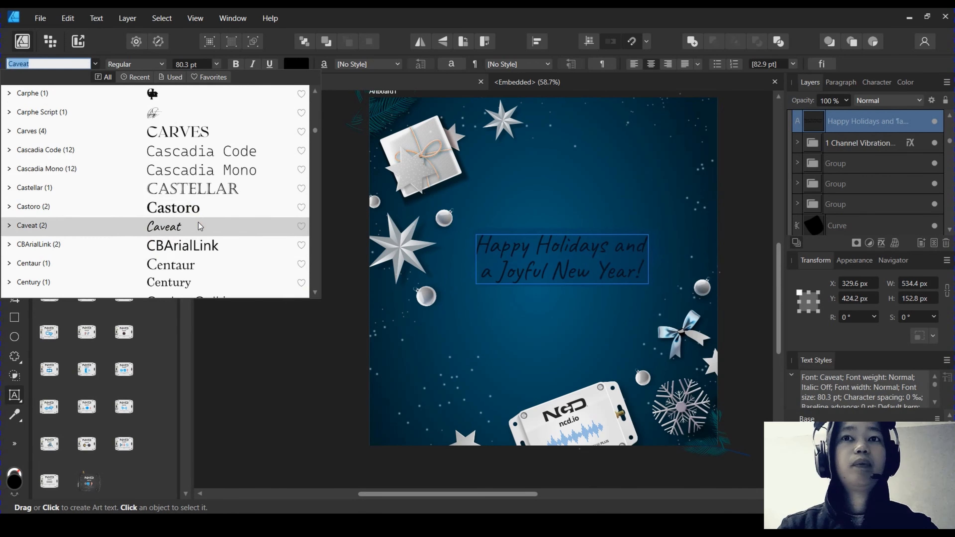
scroll(200, 228, down, 15)
click(148, 282)
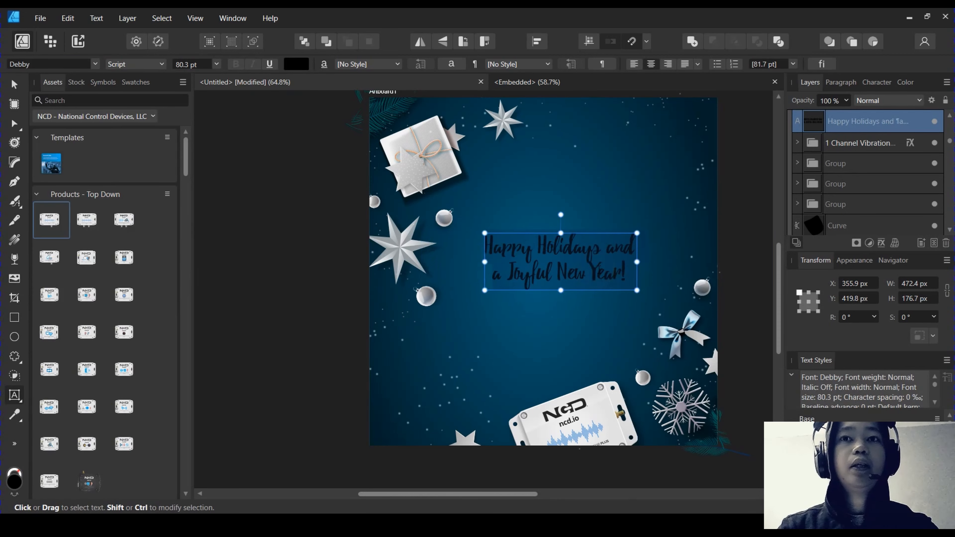
Colour the greeting text white using the NCD swatch palette
scroll(598, 269, up, 3)
scroll(598, 269, down, 3)
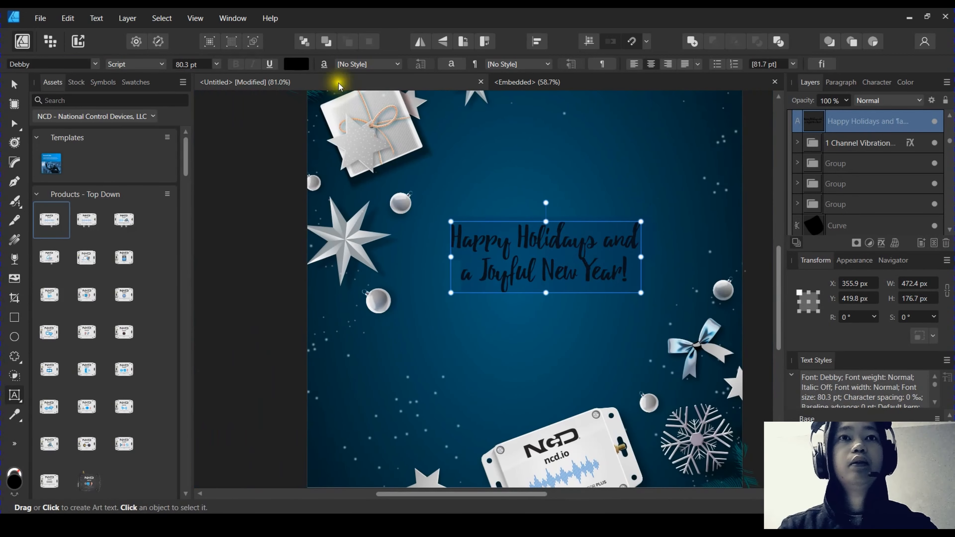
click(297, 65)
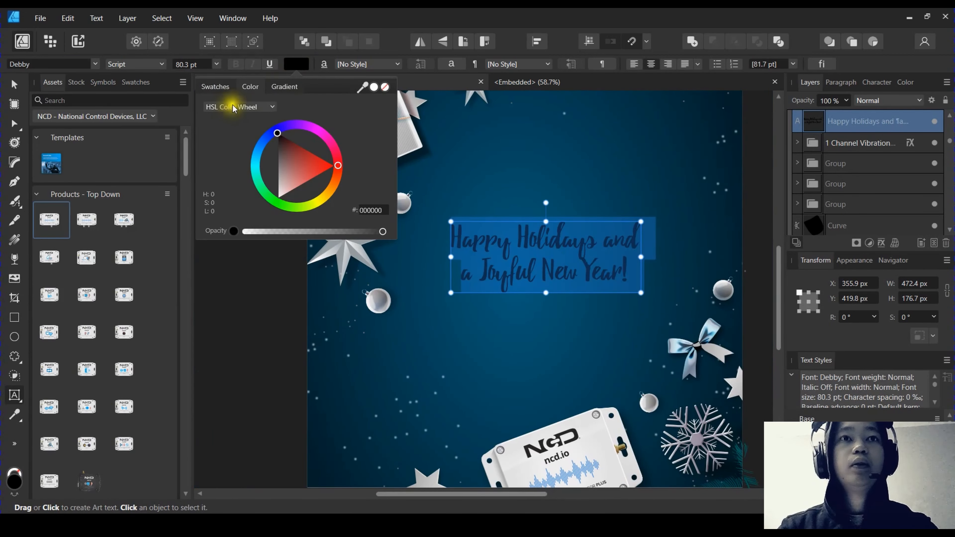
click(224, 89)
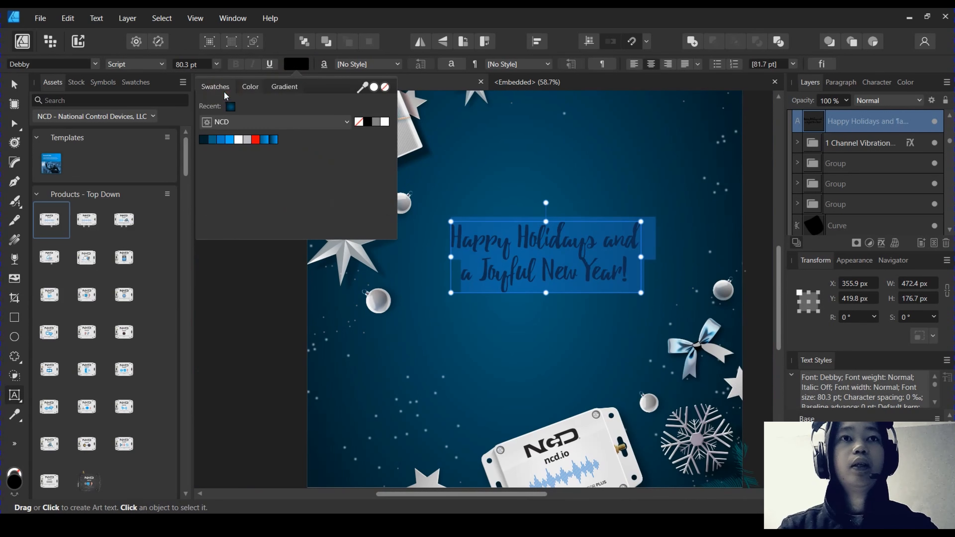
click(238, 139)
scroll(619, 265, up, 3)
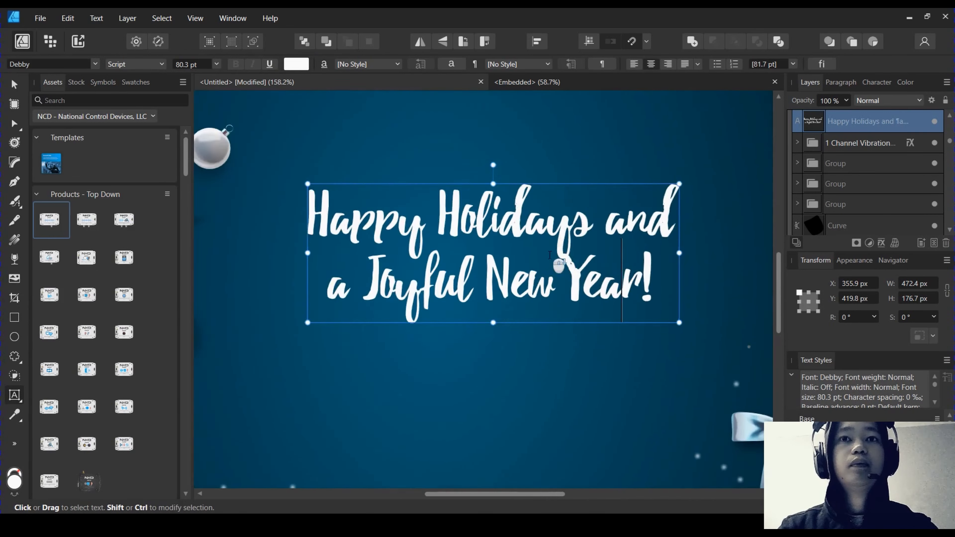
Enlarge the greeting to about 135.3 pt, roughly 796 px wide
scroll(591, 259, down, 4)
drag(600, 280, 640, 304)
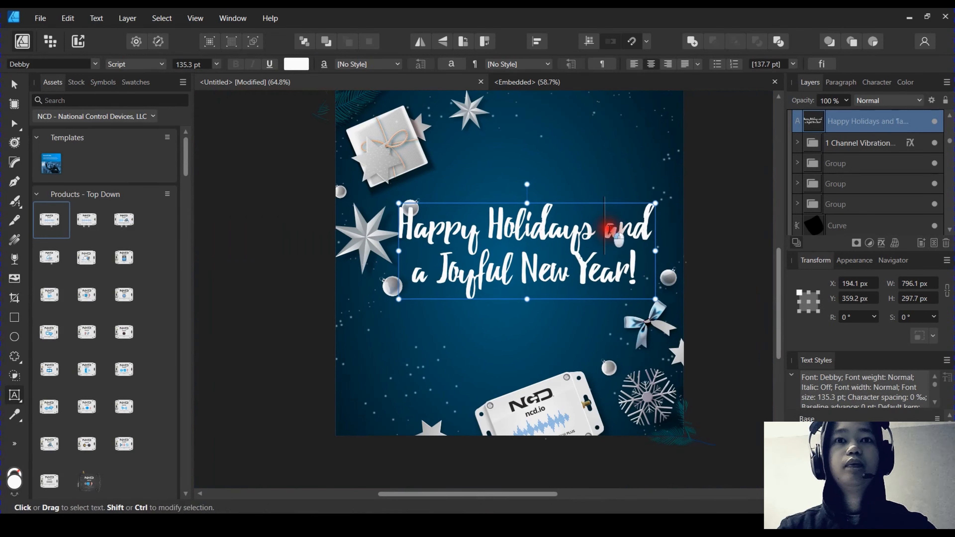
scroll(581, 229, down, 2)
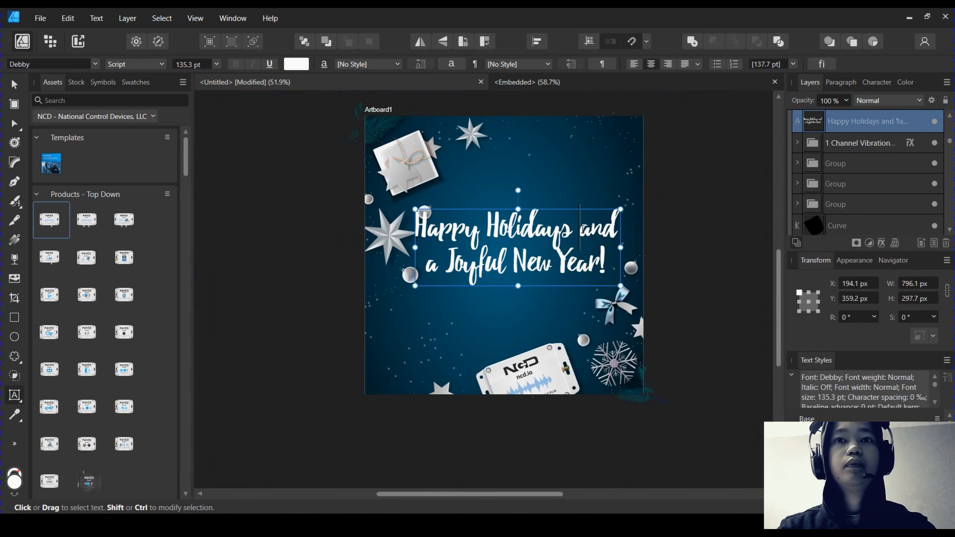
Rearrange the greeting into three lines reading "Happy Holidays", "and a Joyful" and "New Year!", and finish editing the text
key(Return)
scroll(554, 245, up, 2)
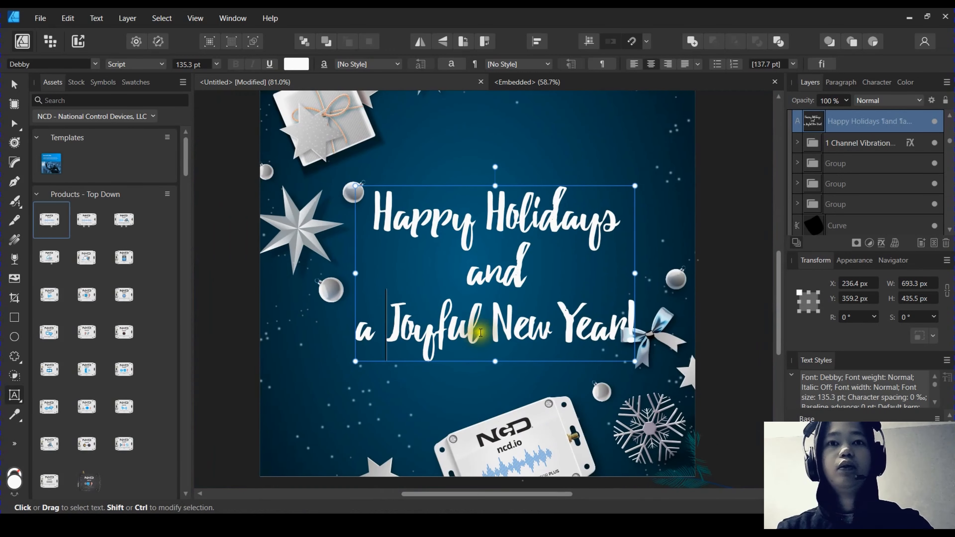
key(Return)
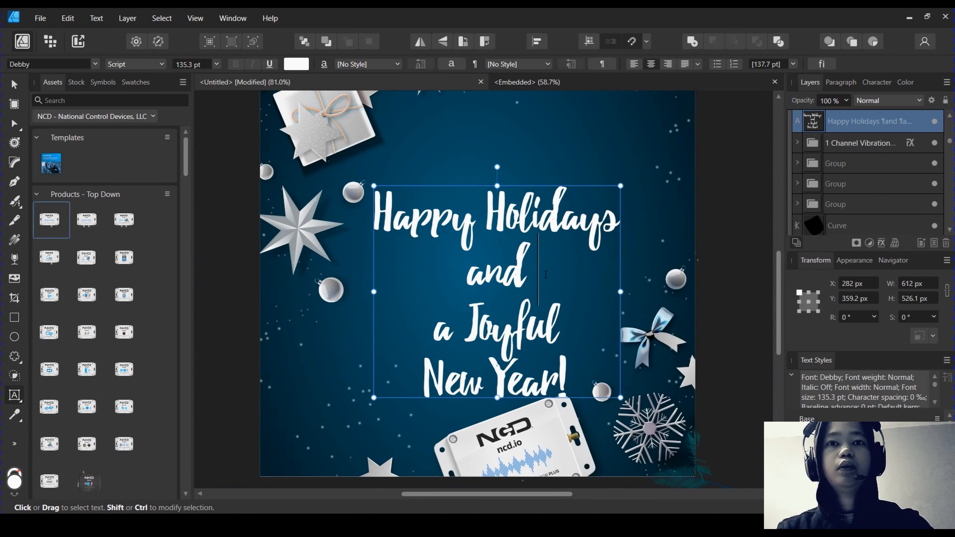
click(545, 274)
key(Delete)
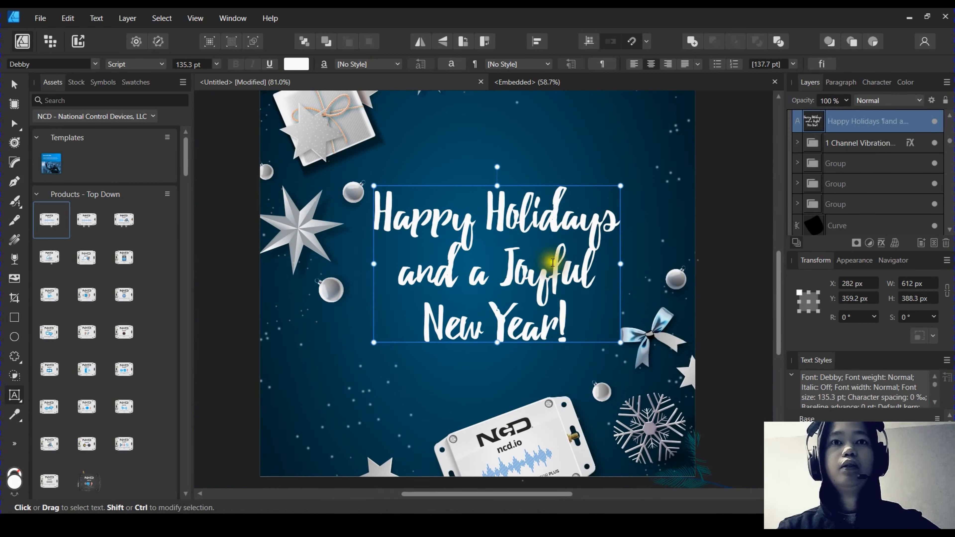
scroll(552, 262, down, 2)
key(Escape)
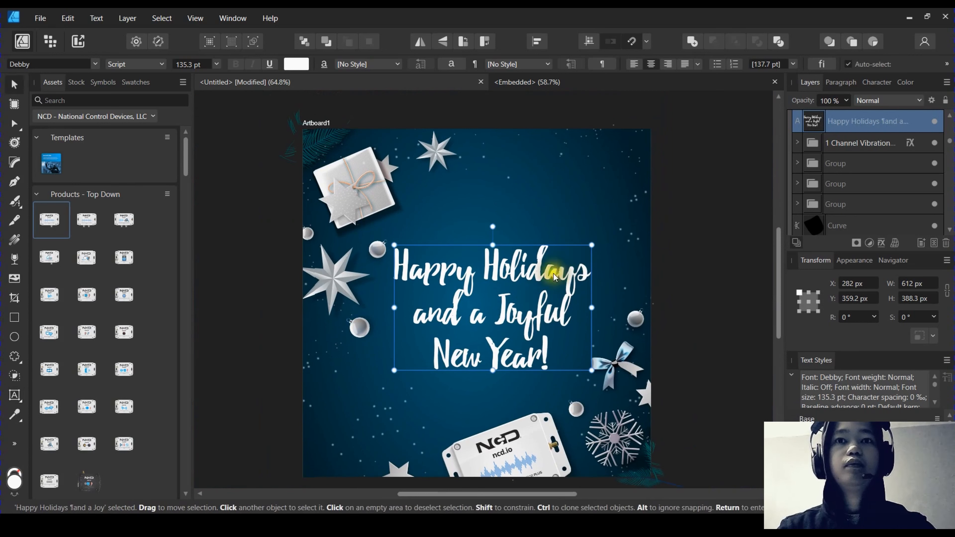
Centre the greeting text horizontally and vertically on the artboard
drag(554, 277, 550, 255)
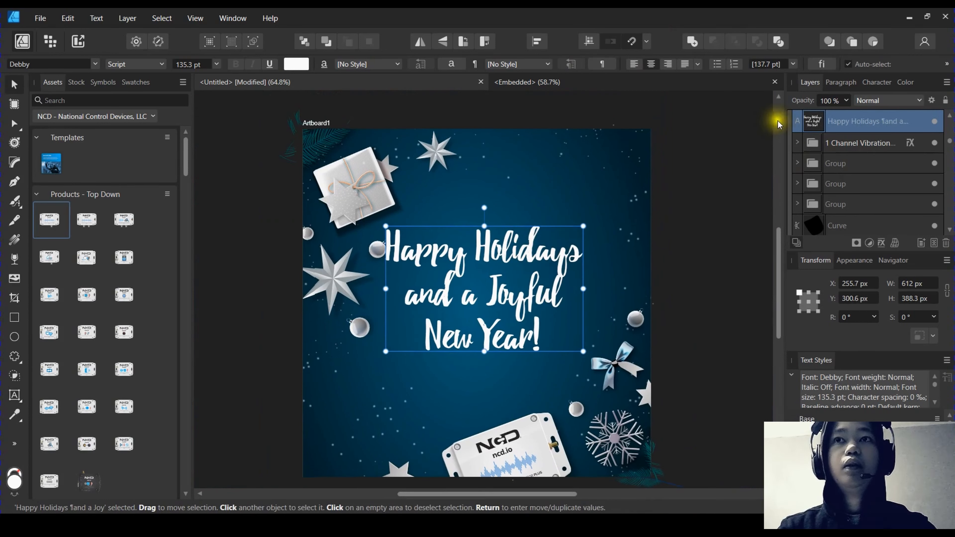
click(693, 173)
click(457, 278)
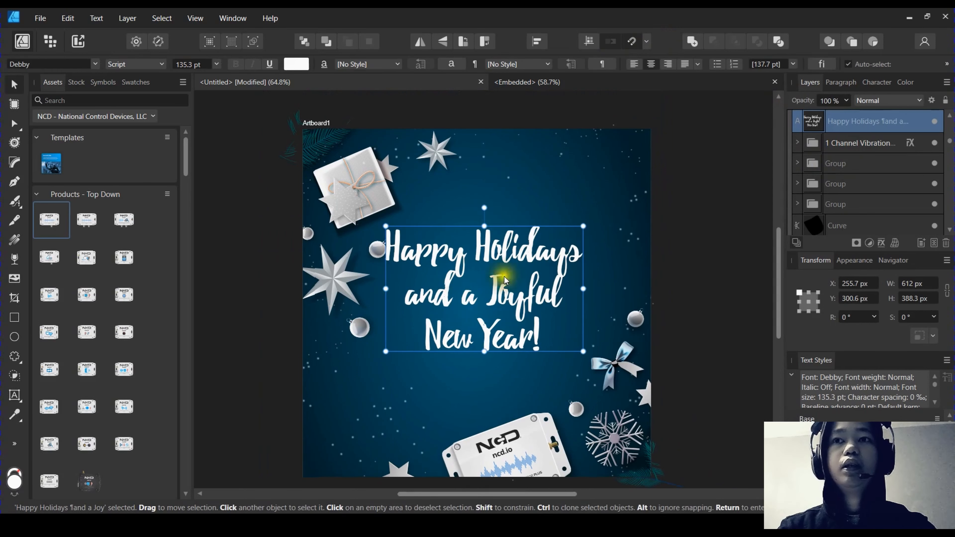
click(538, 42)
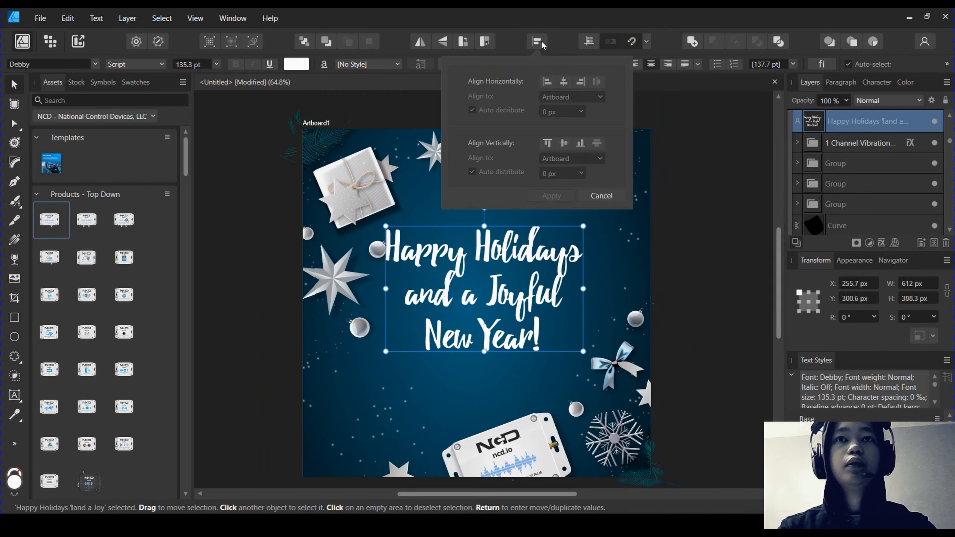
click(564, 82)
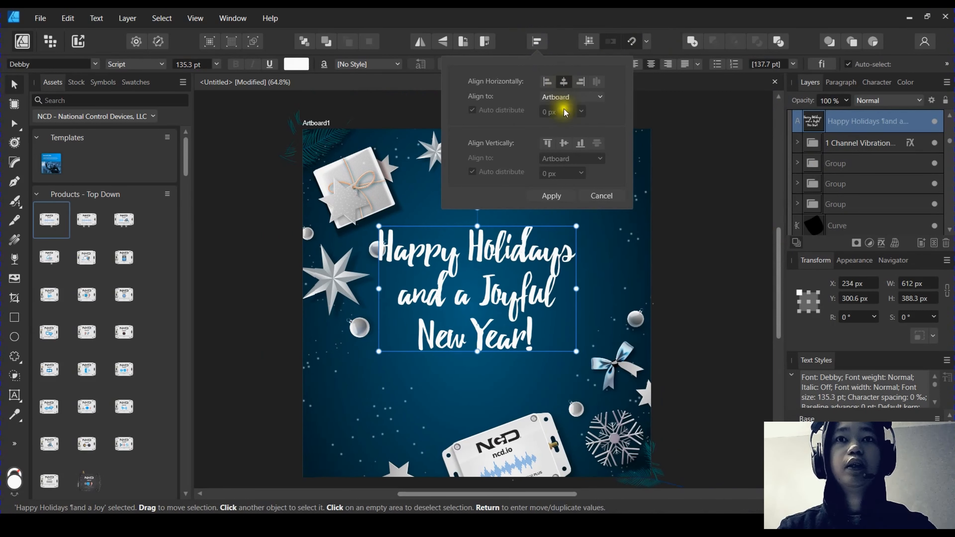
click(566, 145)
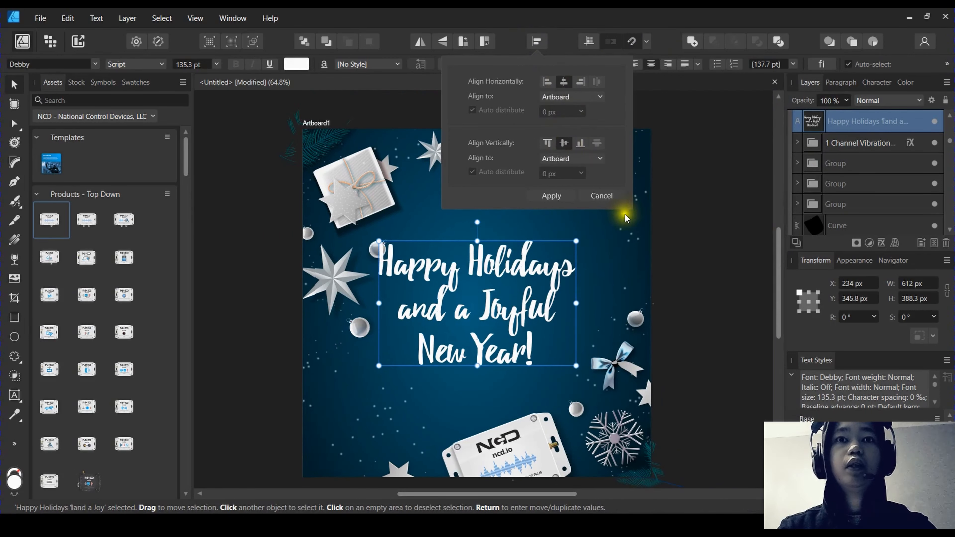
click(662, 248)
scroll(496, 226, up, 1)
click(497, 225)
scroll(374, 217, up, 1)
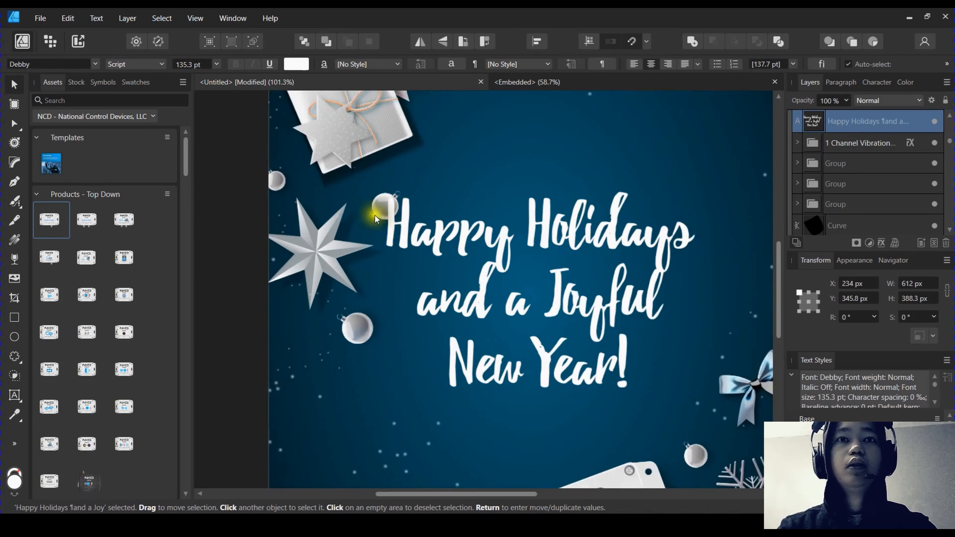
Move the bauble overlapping the greeting's "H" up between the gift box and top star, at about X 308.4 px, Y 182.3 px
click(375, 210)
scroll(395, 207, left, 2)
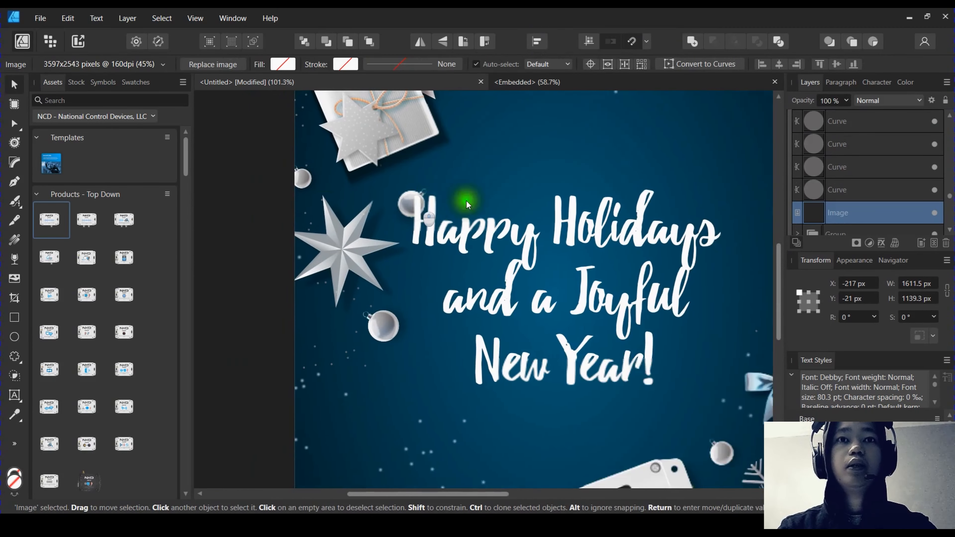
scroll(466, 201, left, 3)
scroll(258, 197, down, 1)
click(243, 191)
drag(262, 196, 521, 233)
scroll(406, 228, up, 1)
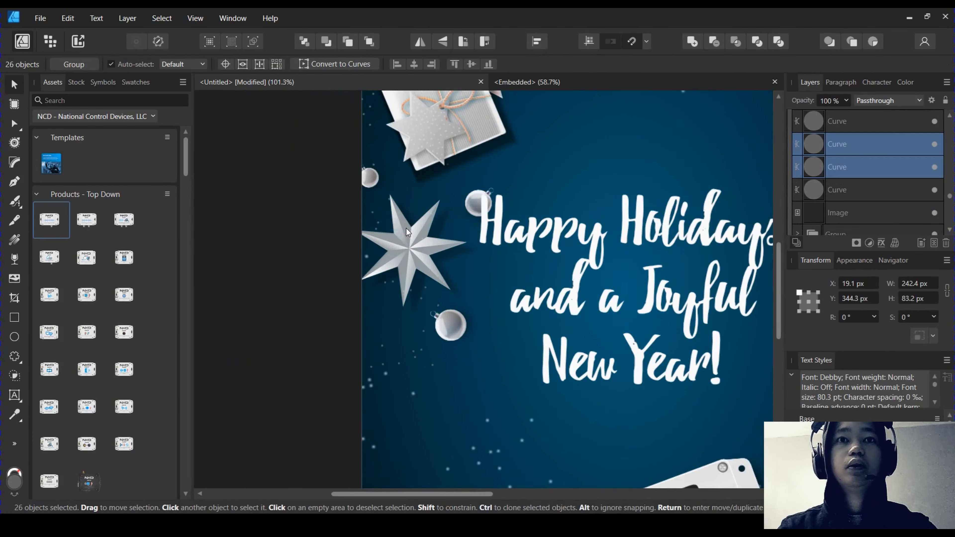
drag(316, 187, 406, 239)
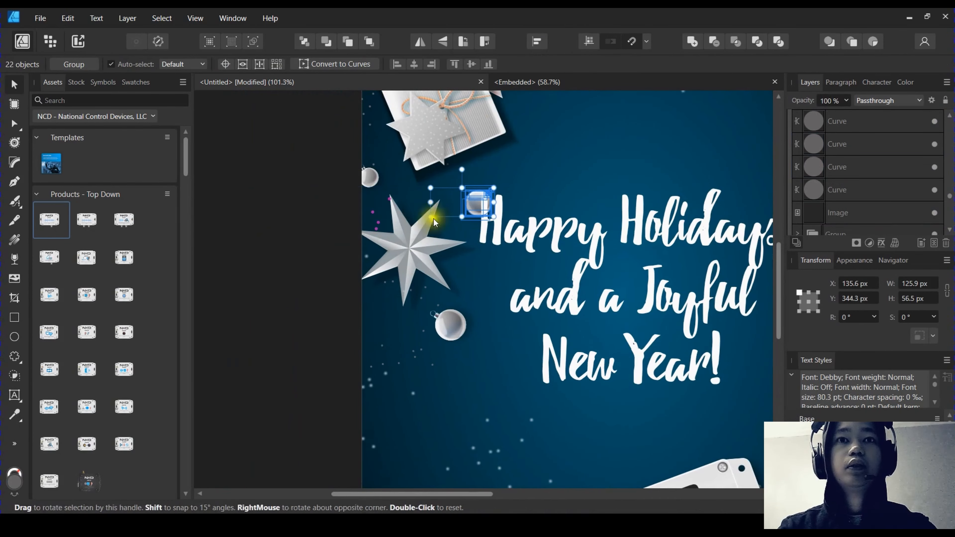
scroll(466, 218, down, 1)
drag(472, 214, 548, 150)
scroll(455, 238, up, 1)
scroll(455, 201, down, 1)
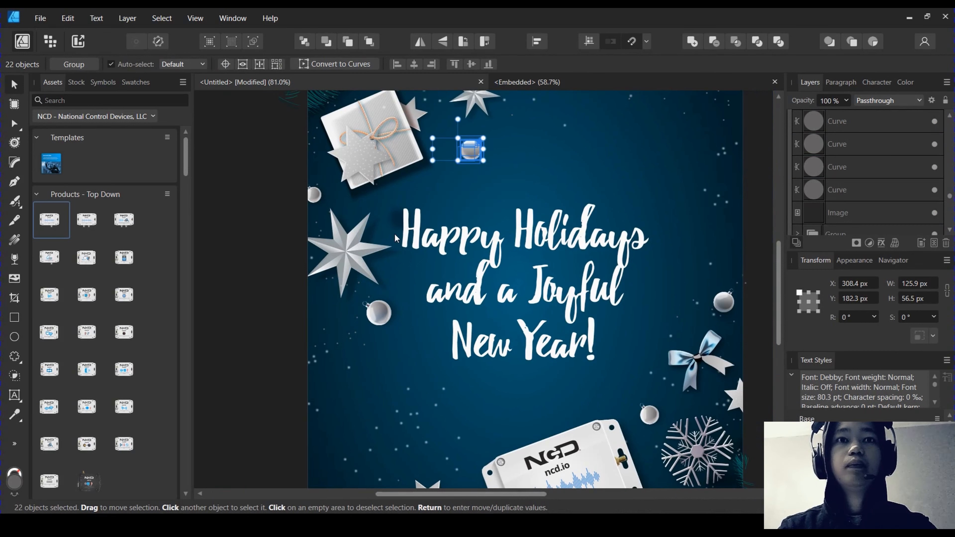
click(262, 290)
Move the two leftover bauble shadow objects near the greeting's "H" beneath the relocated bauble, at about X 321.2 px, Y 146.1 px
click(582, 245)
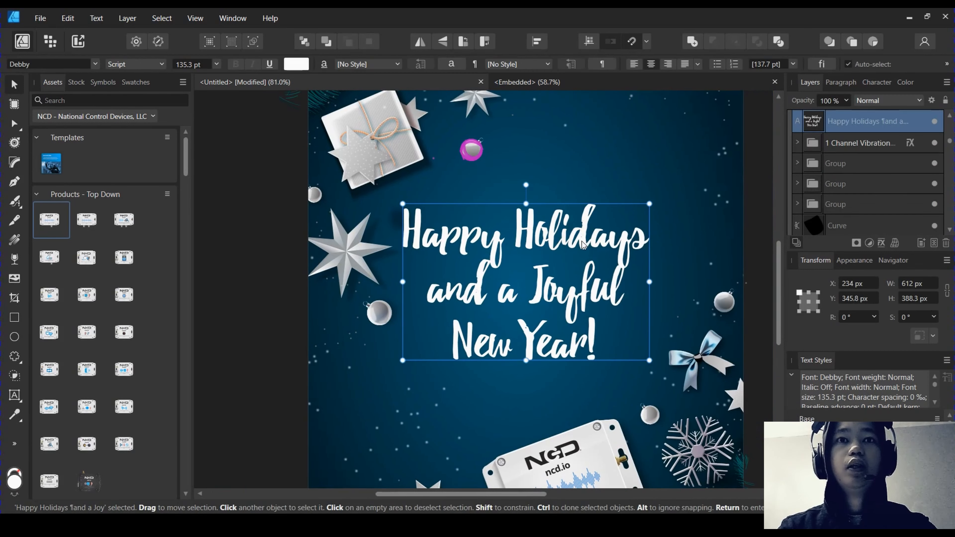
scroll(429, 227, up, 1)
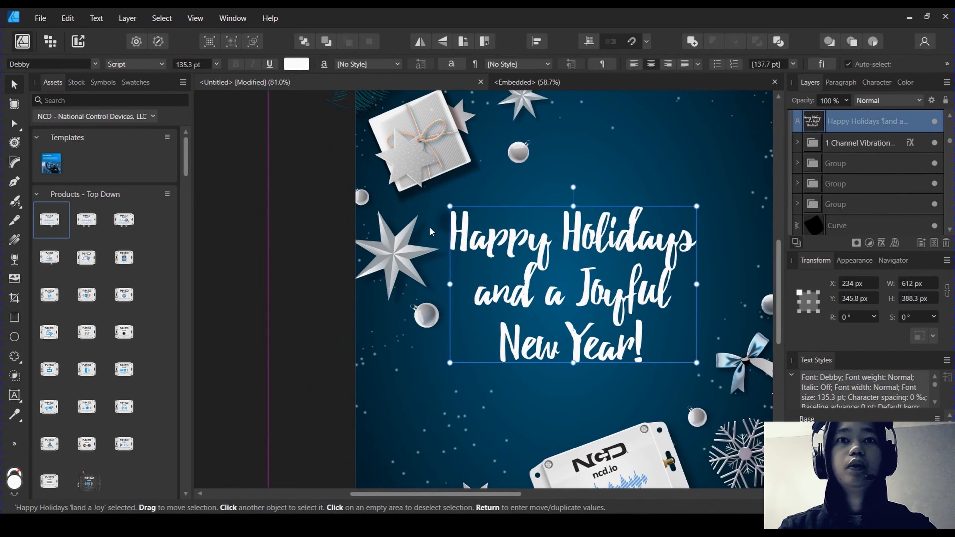
click(443, 222)
scroll(443, 223, up, 1)
scroll(442, 223, down, 1)
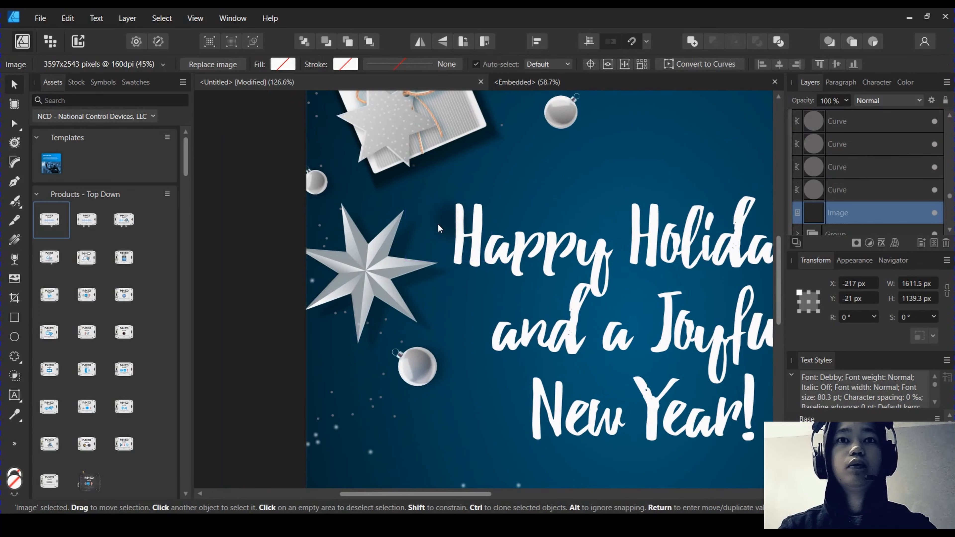
scroll(437, 223, down, 2)
drag(280, 190, 490, 245)
scroll(359, 214, up, 3)
drag(326, 170, 430, 253)
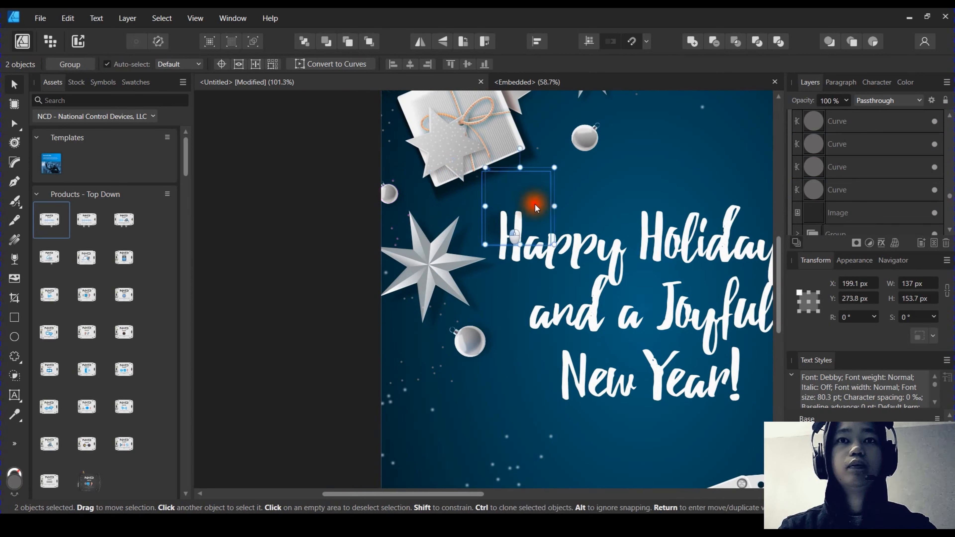
drag(536, 207, 607, 149)
scroll(564, 137, up, 3)
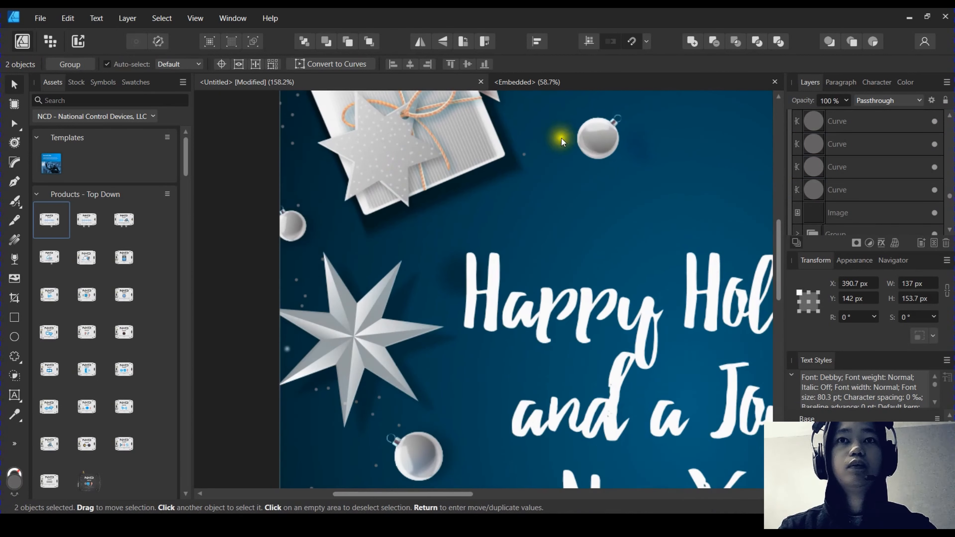
drag(643, 154, 591, 155)
scroll(324, 255, down, 3)
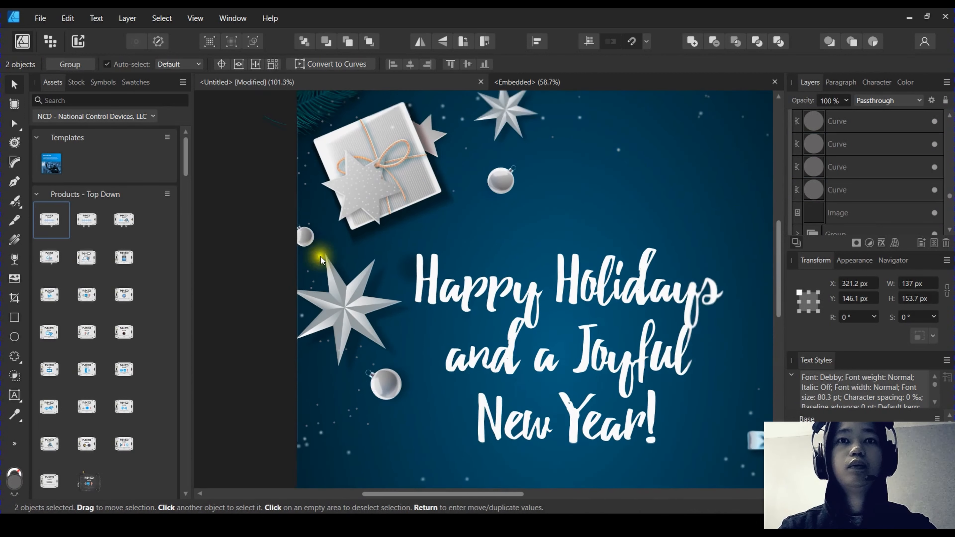
drag(258, 235, 404, 270)
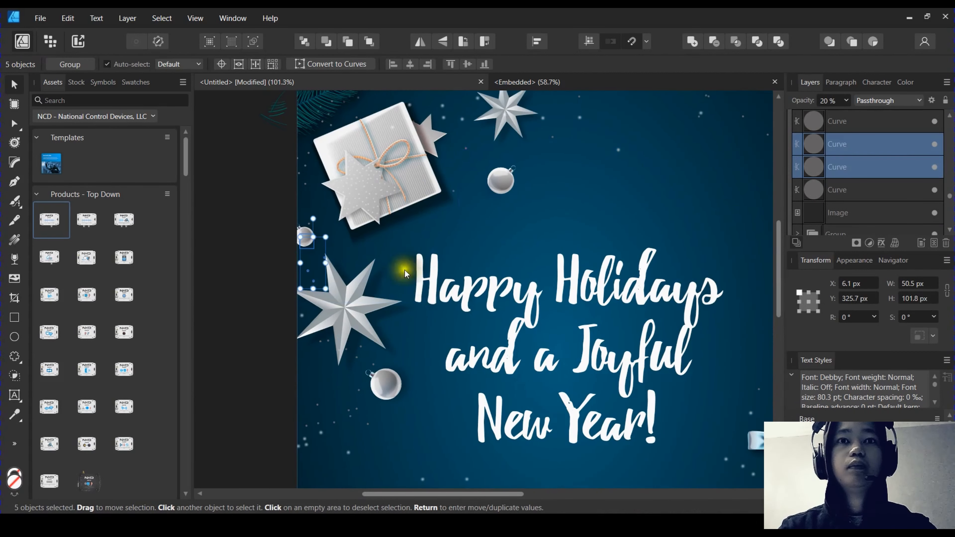
click(403, 270)
scroll(403, 269, down, 1)
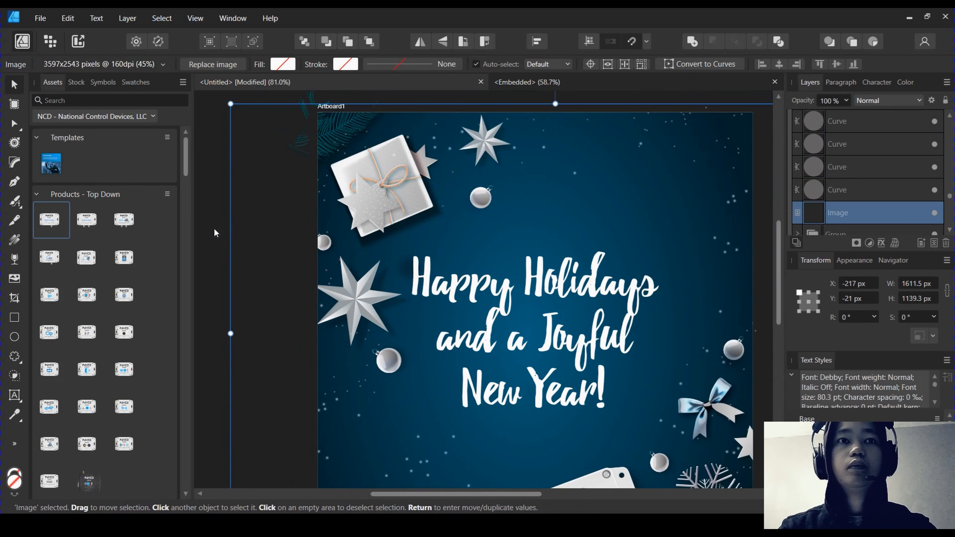
drag(213, 228, 473, 316)
scroll(352, 295, up, 1)
drag(256, 200, 423, 322)
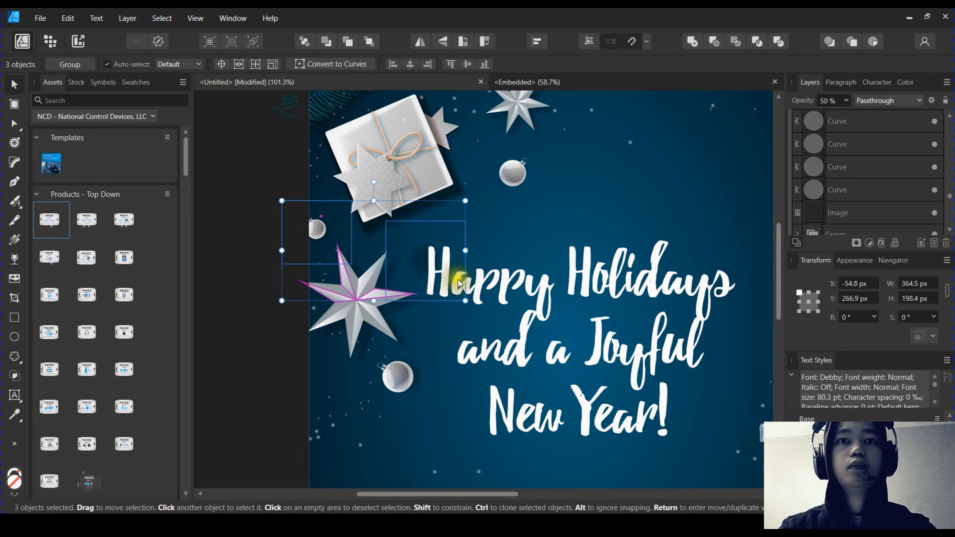
scroll(314, 233, up, 2)
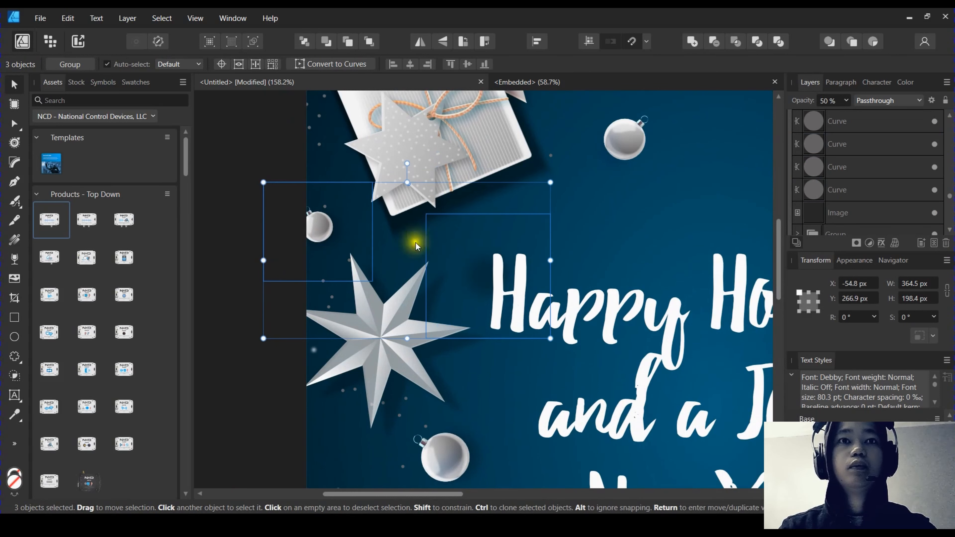
shift+click(262, 303)
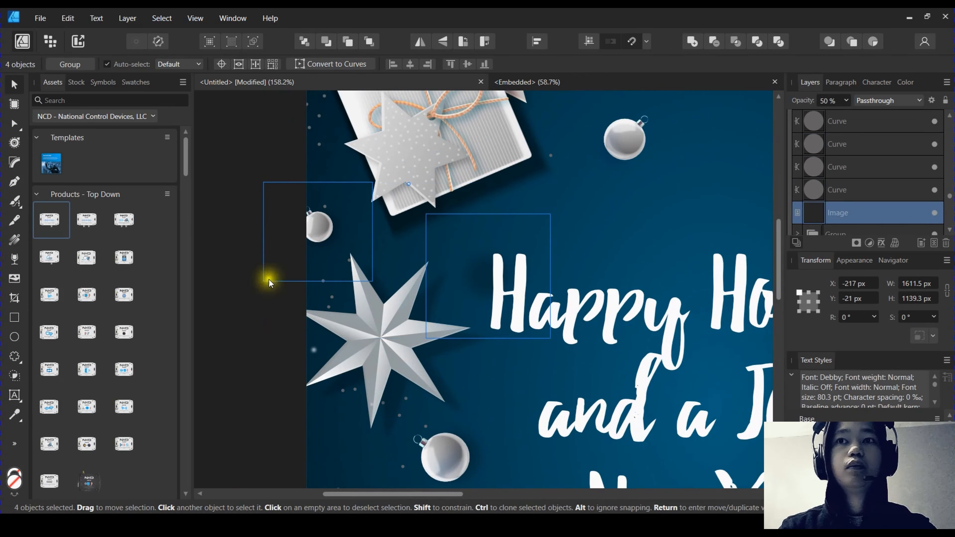
scroll(864, 188, down, 2)
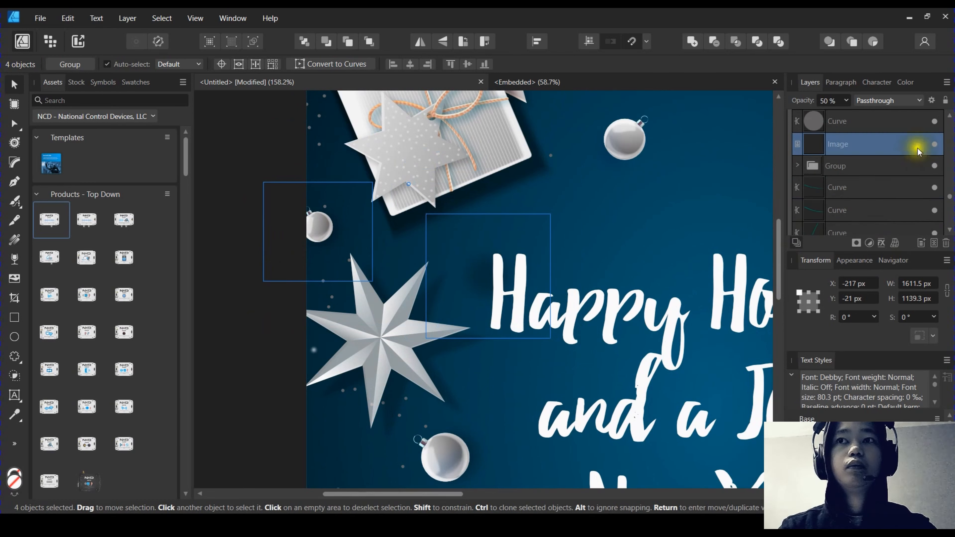
ctrl+click(848, 148)
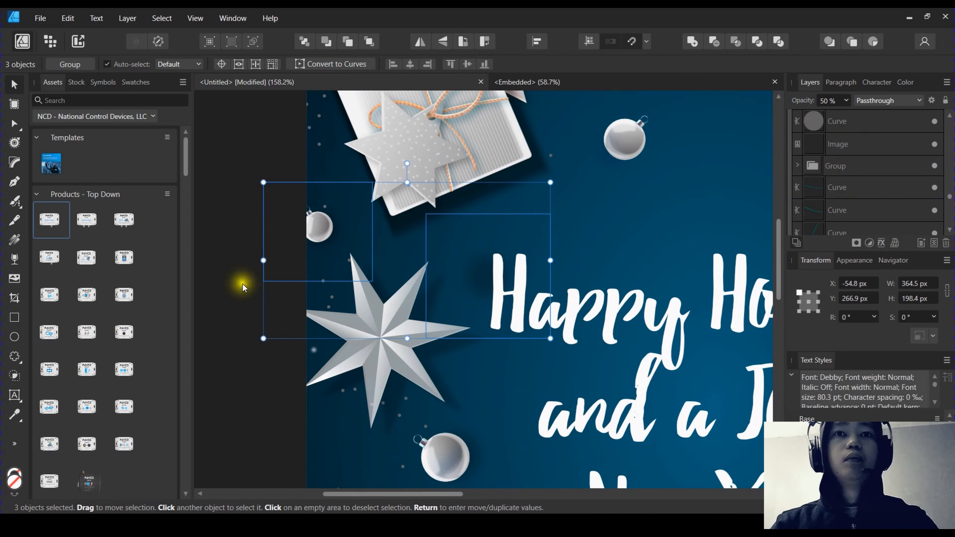
scroll(244, 284, down, 2)
scroll(388, 198, down, 3)
click(307, 292)
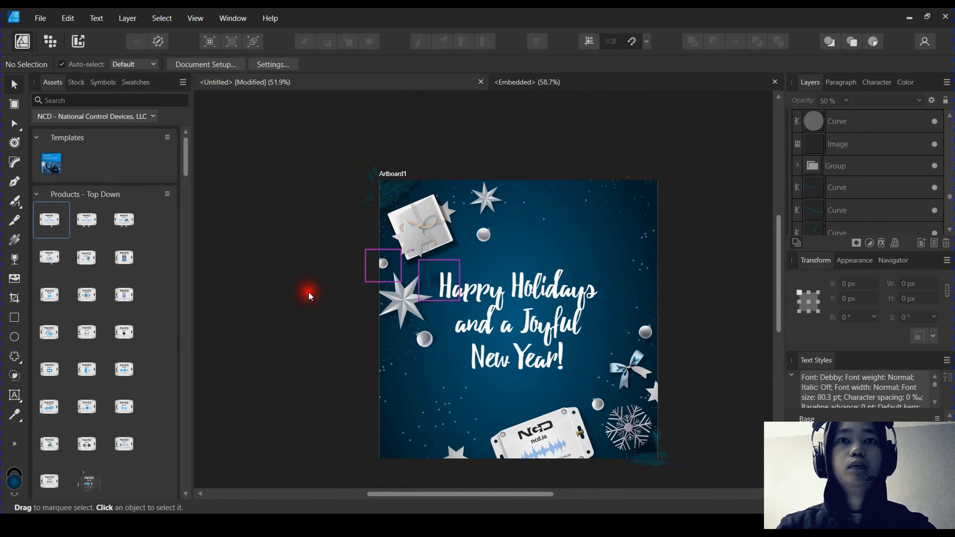
Move the remaining 158 px shadow group beside the greeting's "H" onto the relocated bauble, at about X 326.4 px, Y 150.3 px
drag(327, 252, 479, 311)
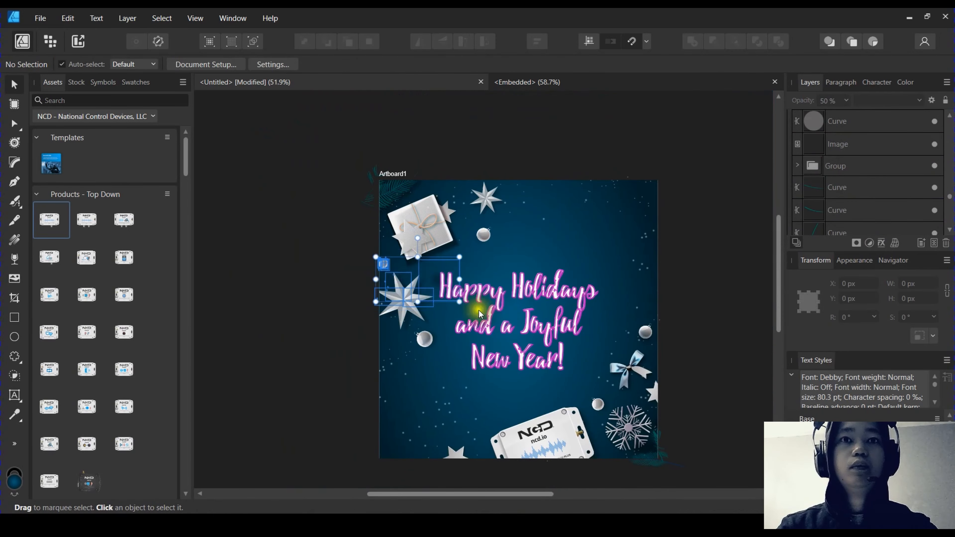
scroll(400, 292, up, 3)
drag(303, 197, 470, 326)
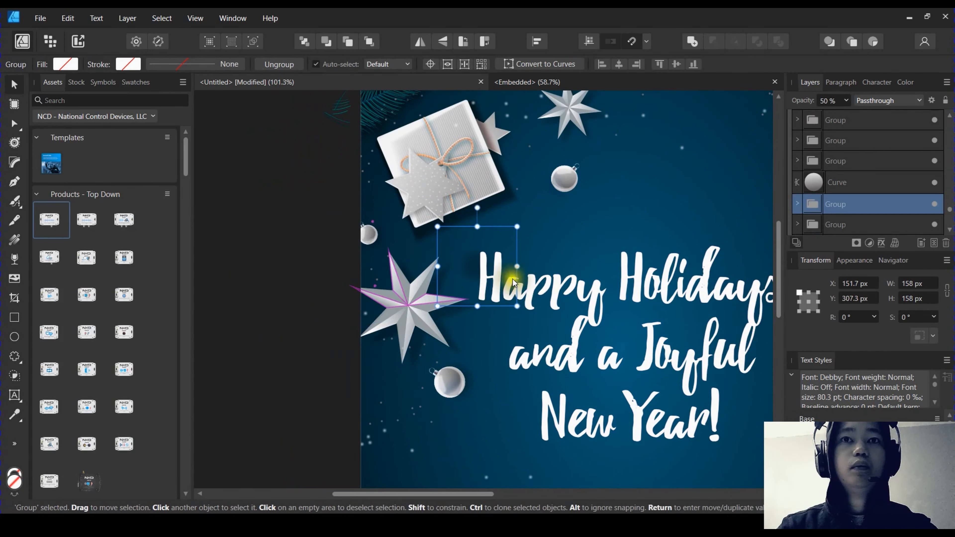
click(578, 178)
drag(579, 179, 553, 174)
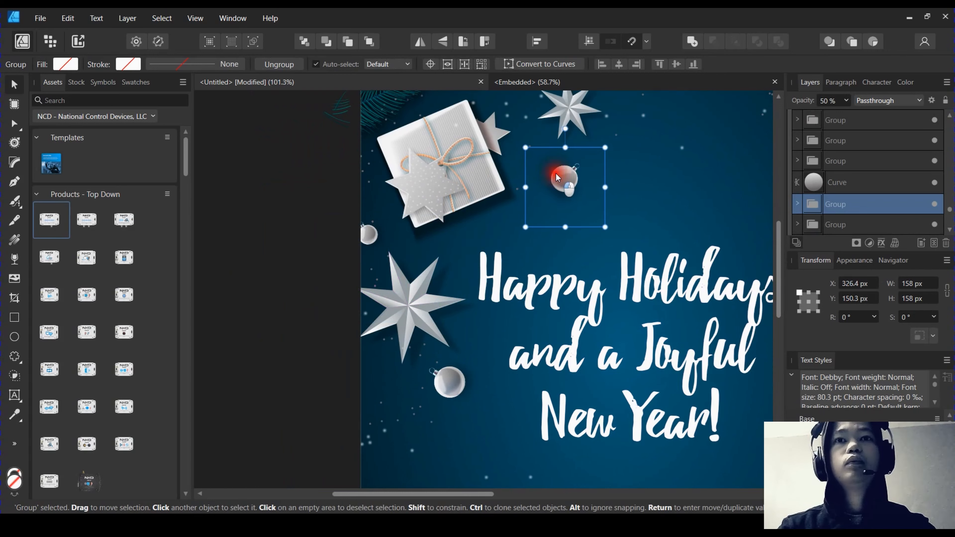
scroll(256, 251, down, 2)
click(254, 267)
scroll(486, 271, up, 2)
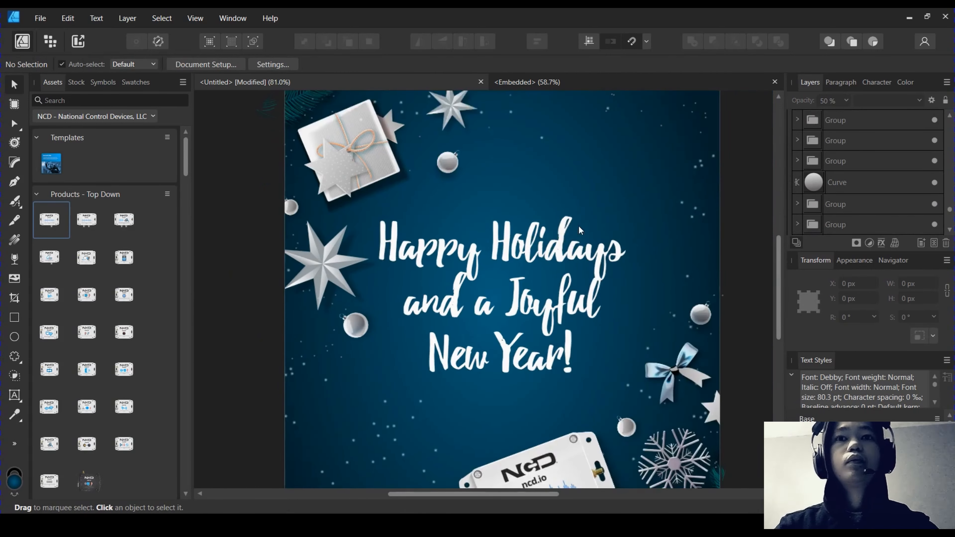
Move the greeting text straight up on the artboard to about Y 318.2 px
click(563, 259)
drag(562, 259, 564, 245)
scroll(563, 245, down, 2)
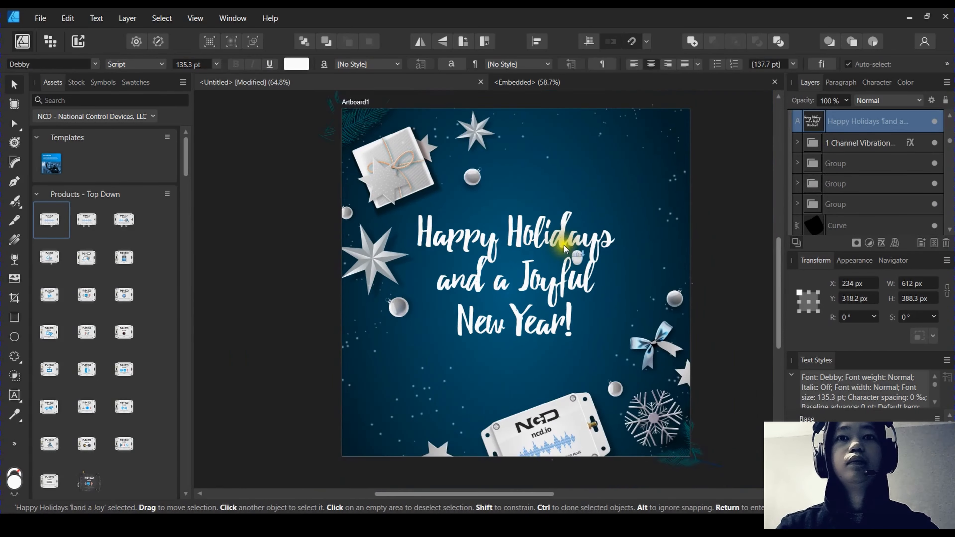
scroll(515, 204, up, 1)
scroll(512, 256, down, 1)
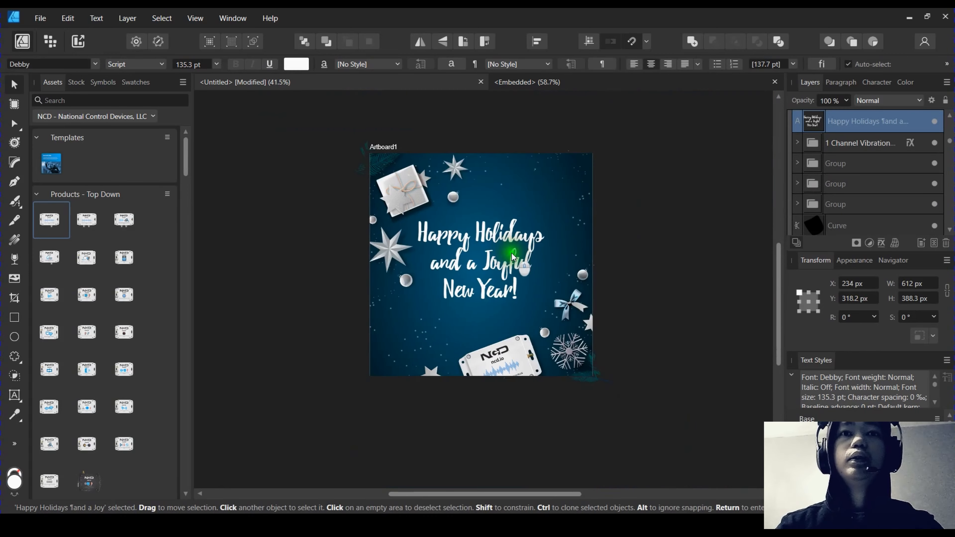
scroll(553, 237, up, 1)
Try to shift the large star beside the greeting slightly outward, and undo the move
drag(537, 213, 633, 166)
drag(241, 225, 304, 223)
click(348, 185)
drag(307, 172, 483, 272)
drag(437, 235, 434, 240)
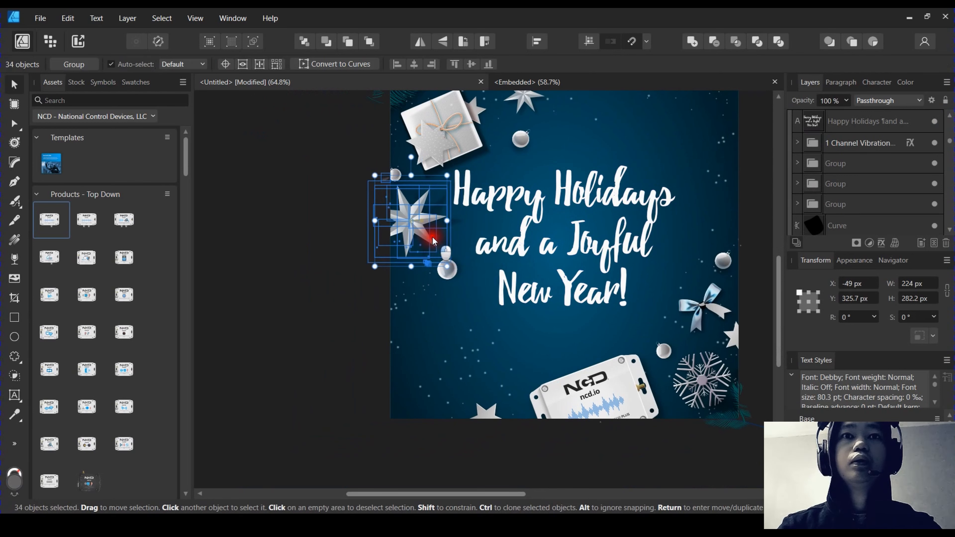
scroll(445, 243, up, 3)
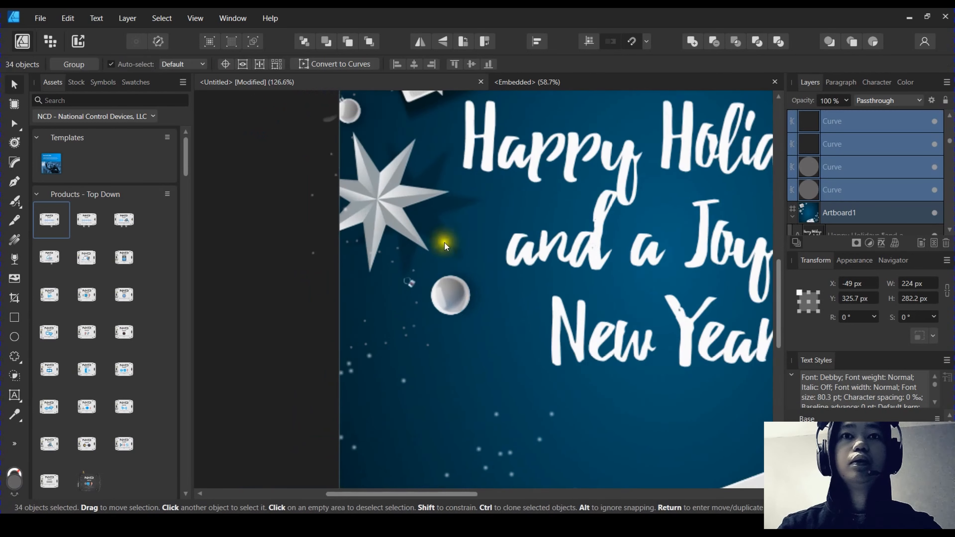
click(464, 249)
click(448, 258)
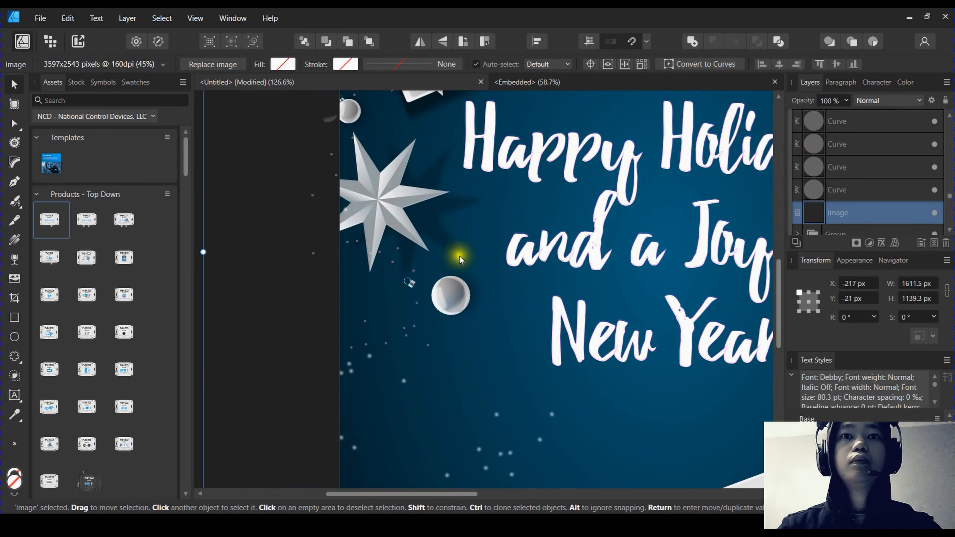
scroll(459, 257, down, 2)
key(ctrl+z)
key(ctrl+z)
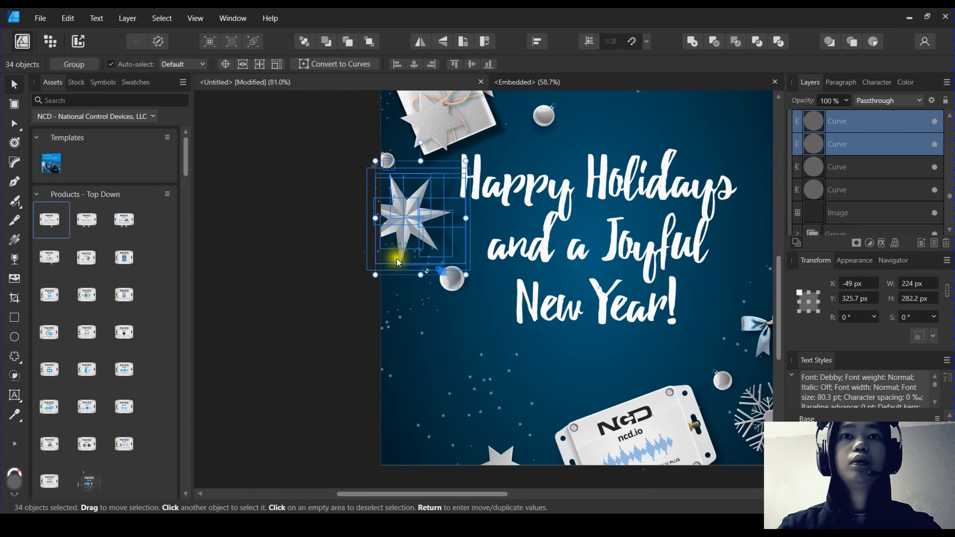
Try to shift the large star together with the two baubles around it slightly left, and undo the move
click(272, 206)
drag(297, 144, 455, 281)
click(253, 294)
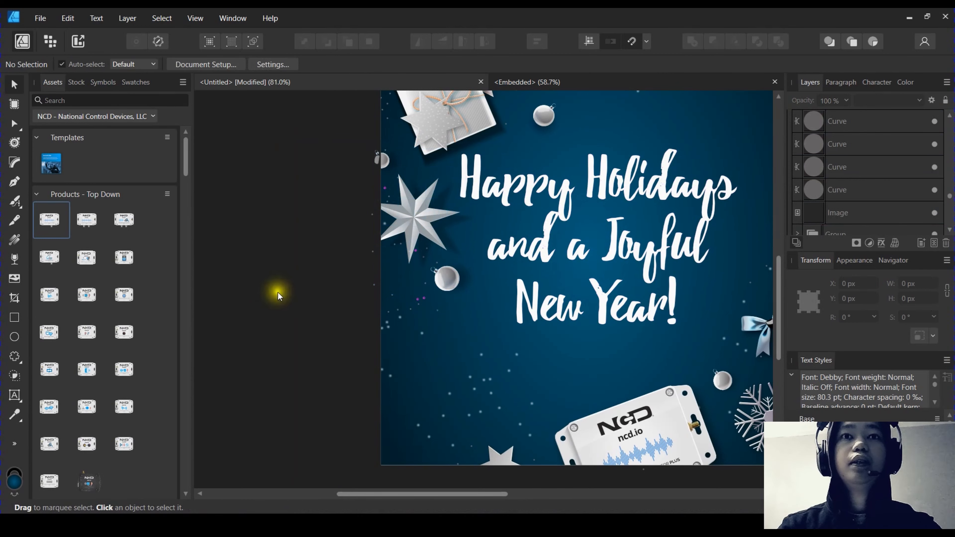
mouse_move(379, 288)
mouse_down()
mouse_move(316, 300)
mouse_move(388, 300)
mouse_up()
key(ctrl+z)
click(288, 277)
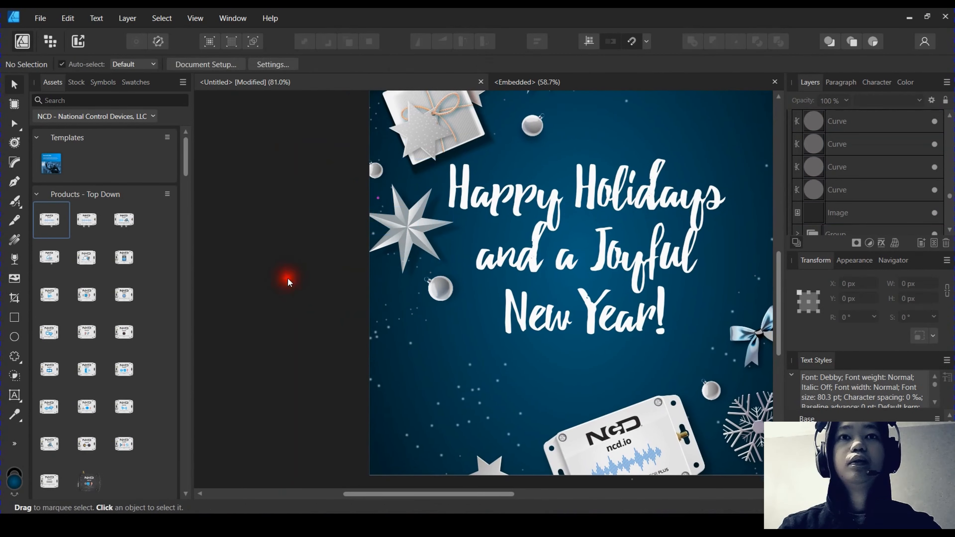
Shift the large star, both neighbouring baubles and their shadows left together to about X -83.2 px
drag(295, 131, 498, 330)
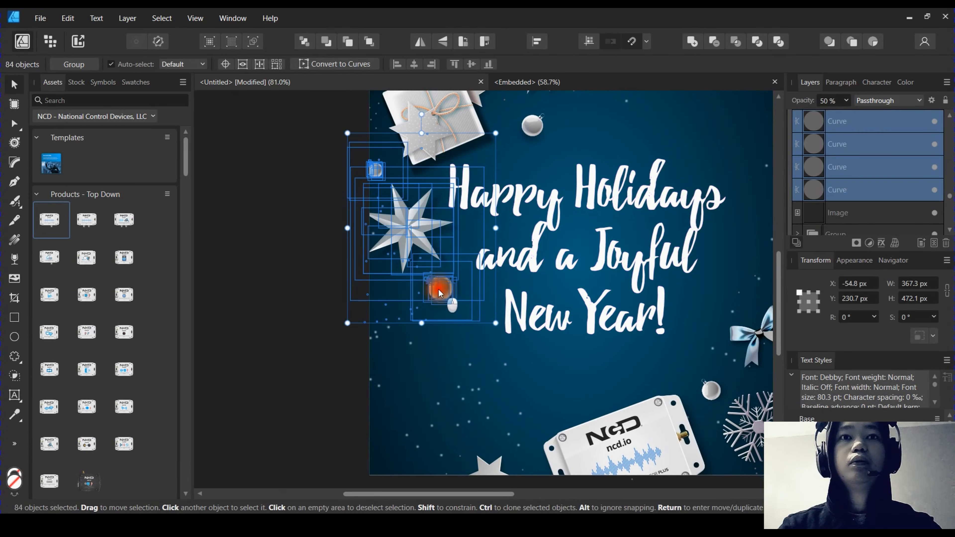
drag(441, 293, 430, 293)
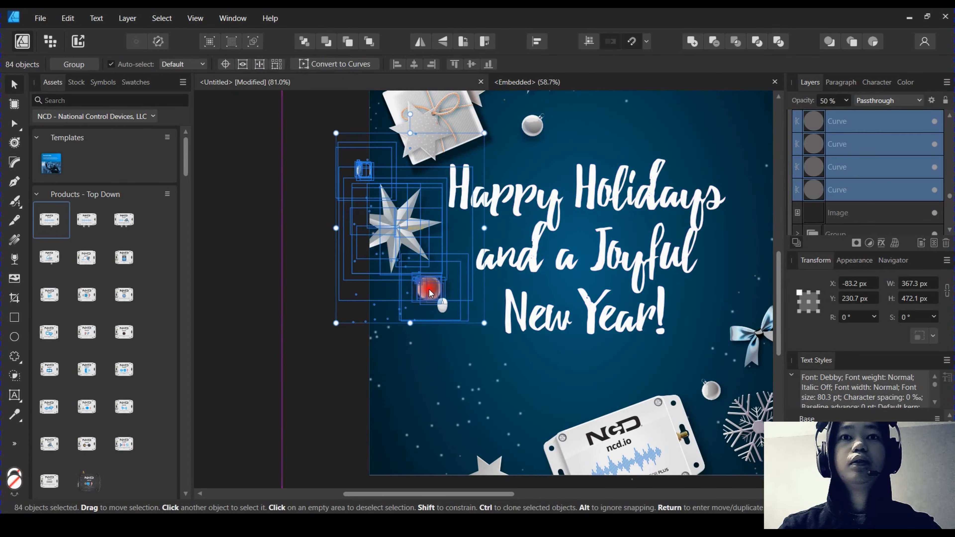
click(294, 295)
drag(296, 297, 342, 347)
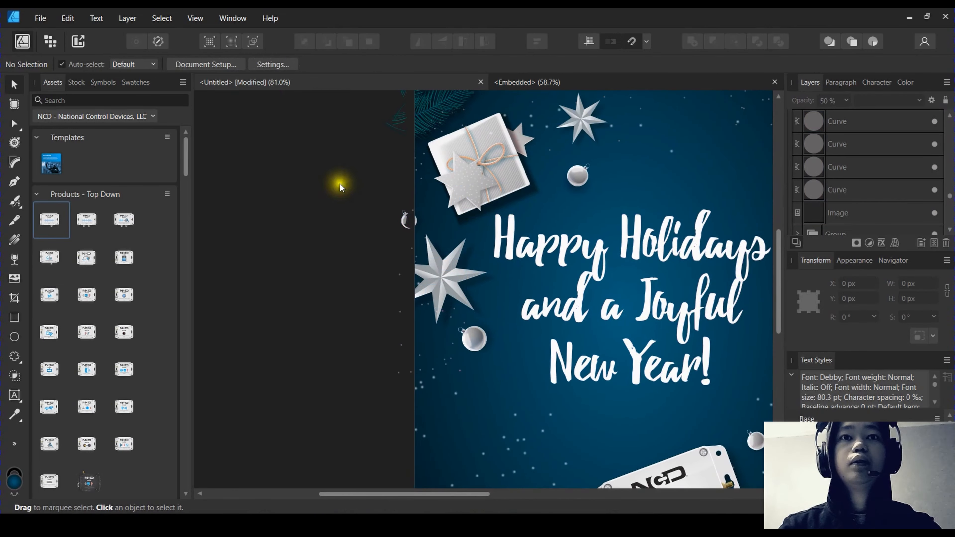
Move the small bauble above the large star, with its shadow, right so it sits fully inside the artboard's left edge
drag(339, 184, 454, 261)
scroll(427, 228, up, 5)
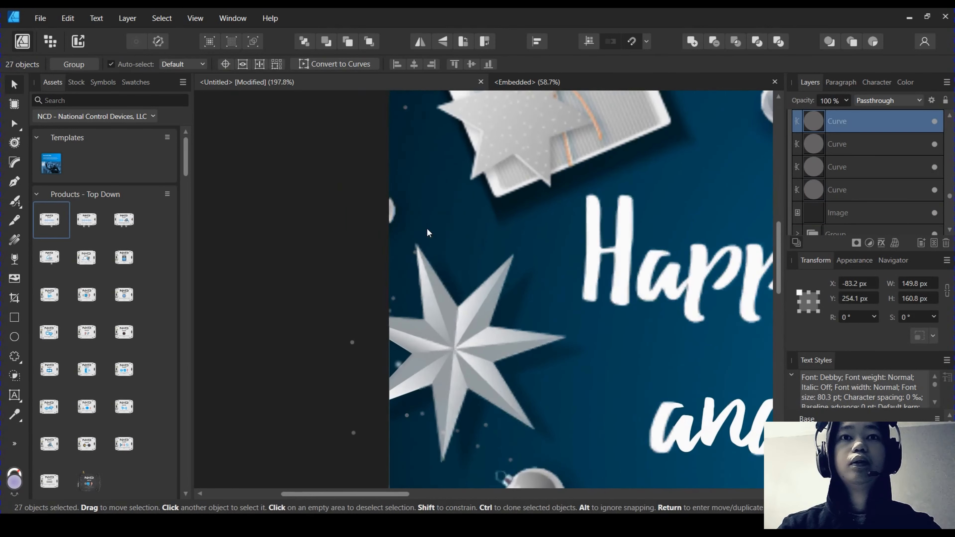
drag(387, 215, 416, 214)
click(260, 298)
scroll(259, 299, down, 5)
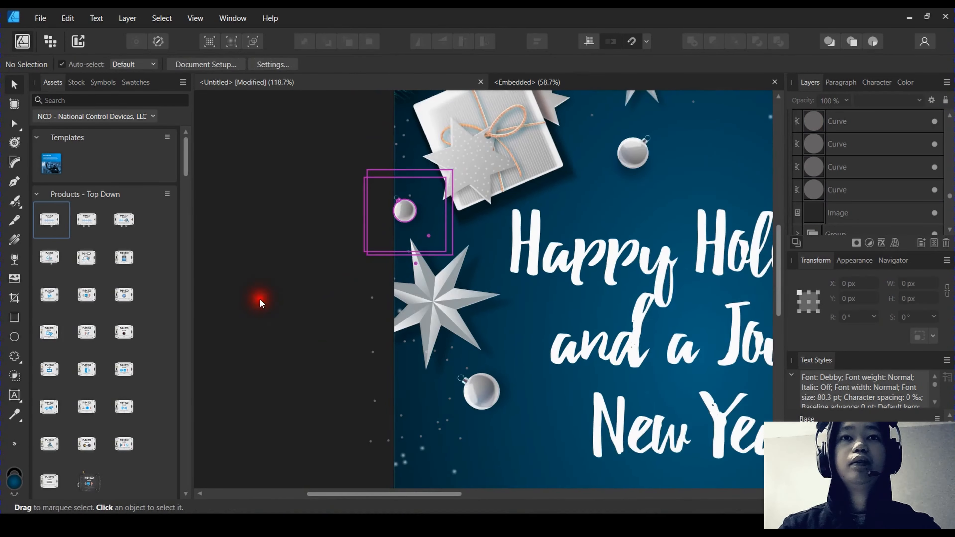
Examine the whole square artboard to check how the ornaments sit around the greeting
scroll(554, 299, up, 2)
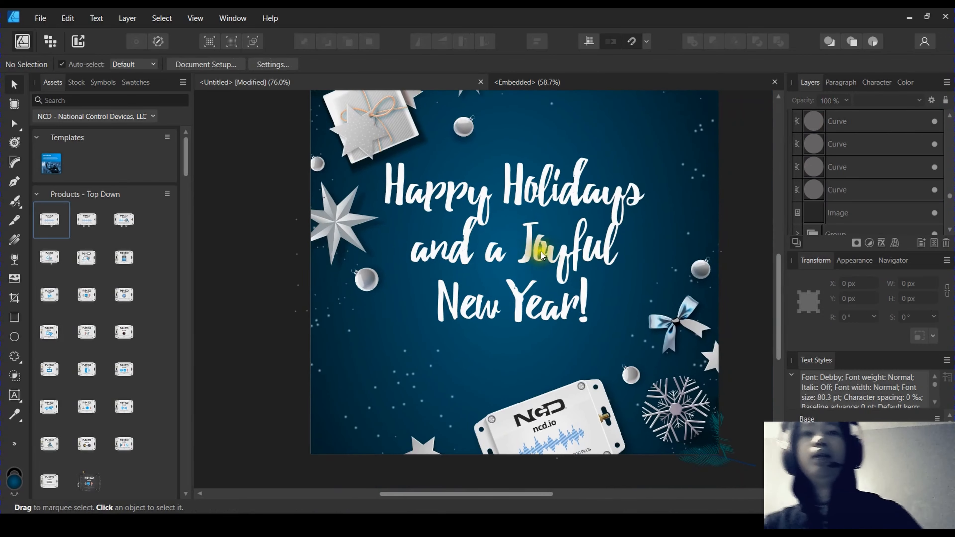
click(545, 248)
scroll(556, 256, down, 3)
scroll(563, 258, up, 3)
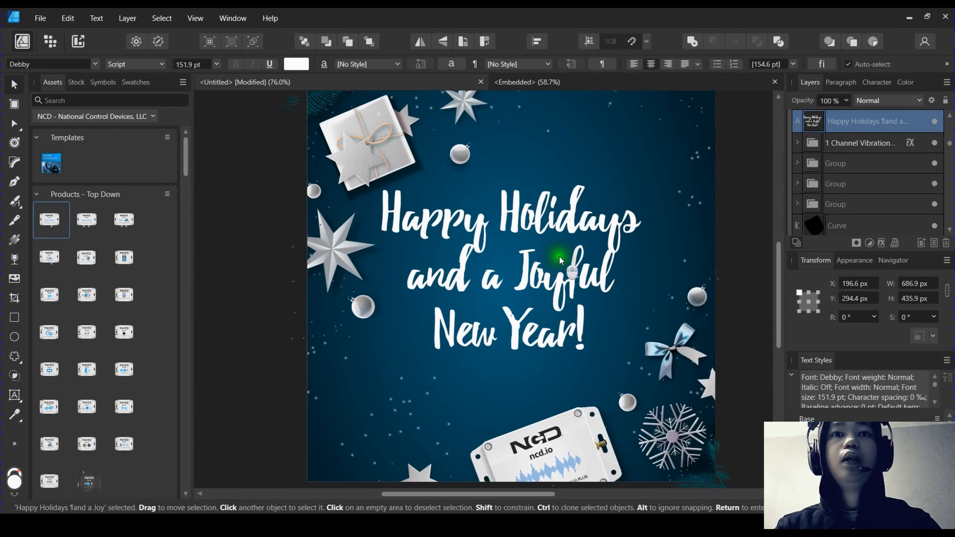
scroll(535, 263, down, 1)
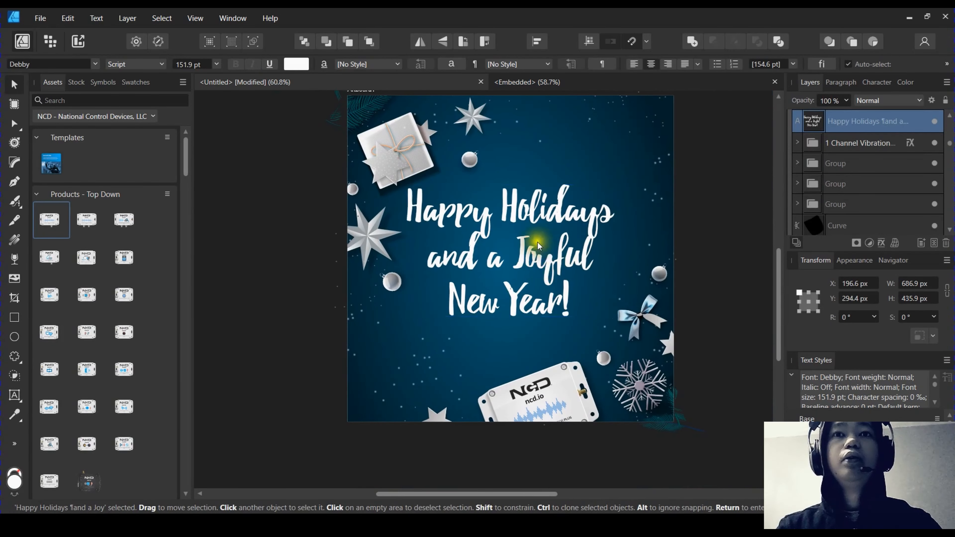
scroll(537, 242, down, 3)
click(705, 249)
scroll(523, 214, up, 3)
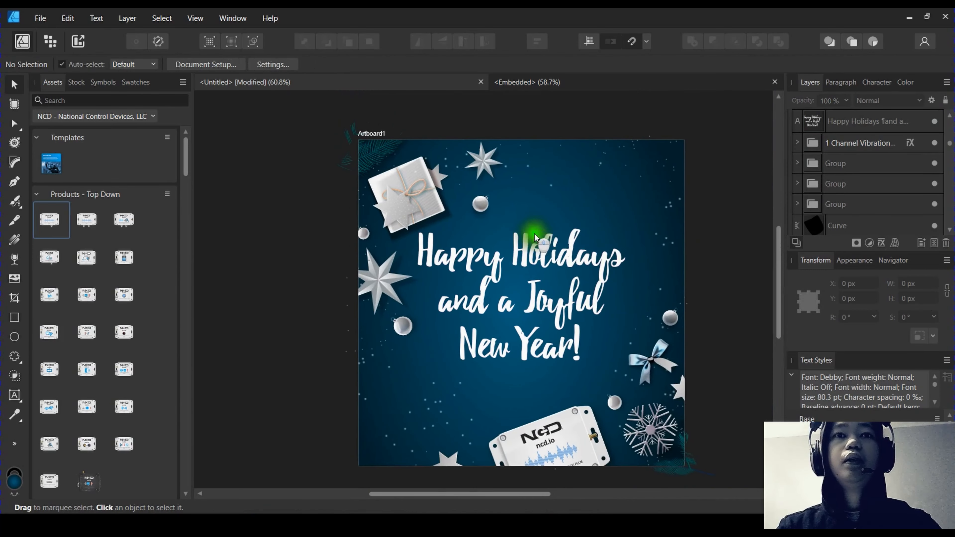
scroll(333, 140, down, 2)
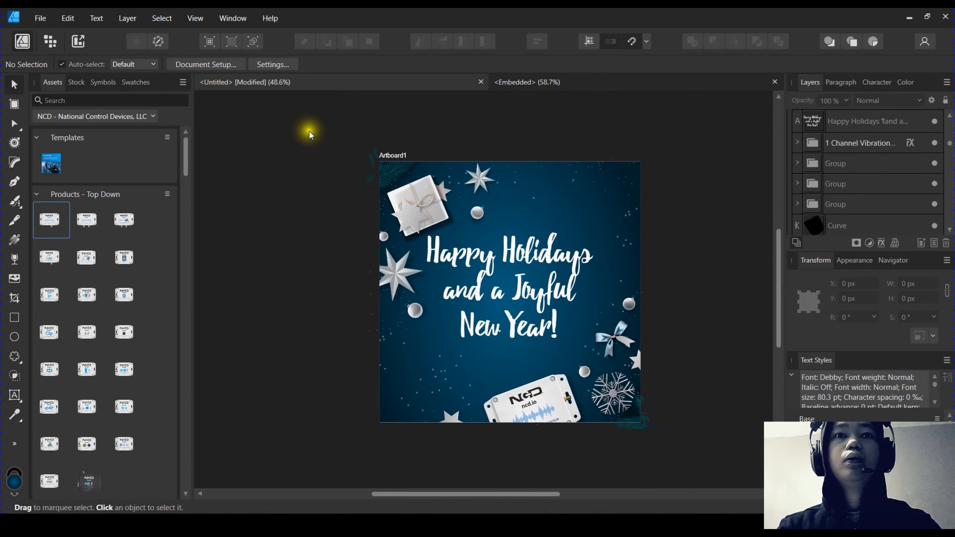
Move the gift box, the small star and the nearby small baubles in the artboard's upper-left area slightly up together
drag(328, 103, 528, 271)
scroll(428, 221, up, 3)
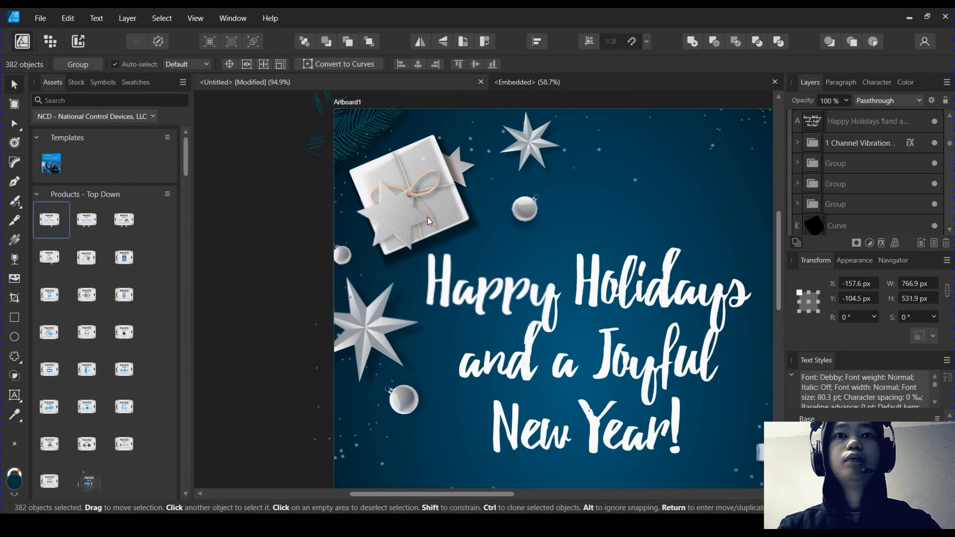
drag(428, 217, 430, 198)
scroll(429, 199, down, 2)
click(283, 293)
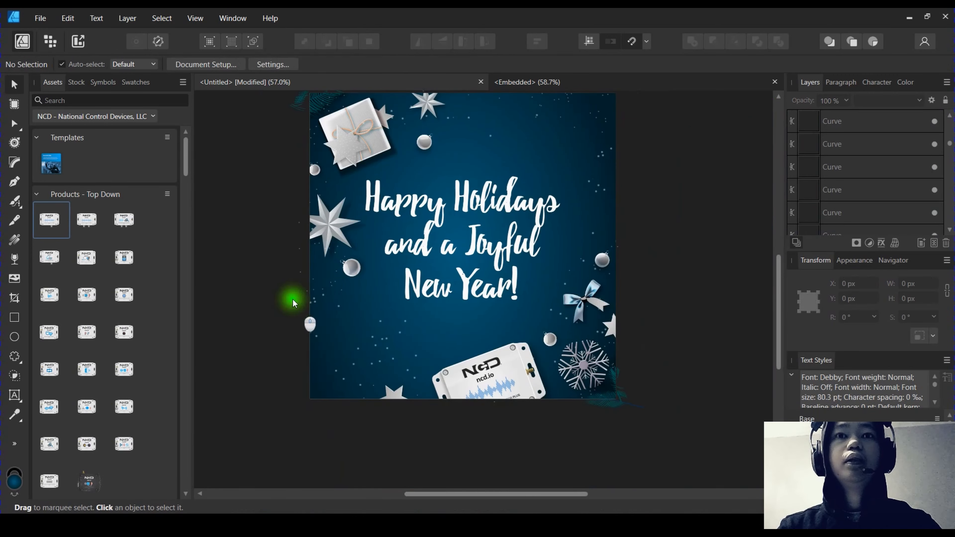
Change the font of the greeting text from the script and signature fonts available to Hagia signature
drag(508, 335, 522, 313)
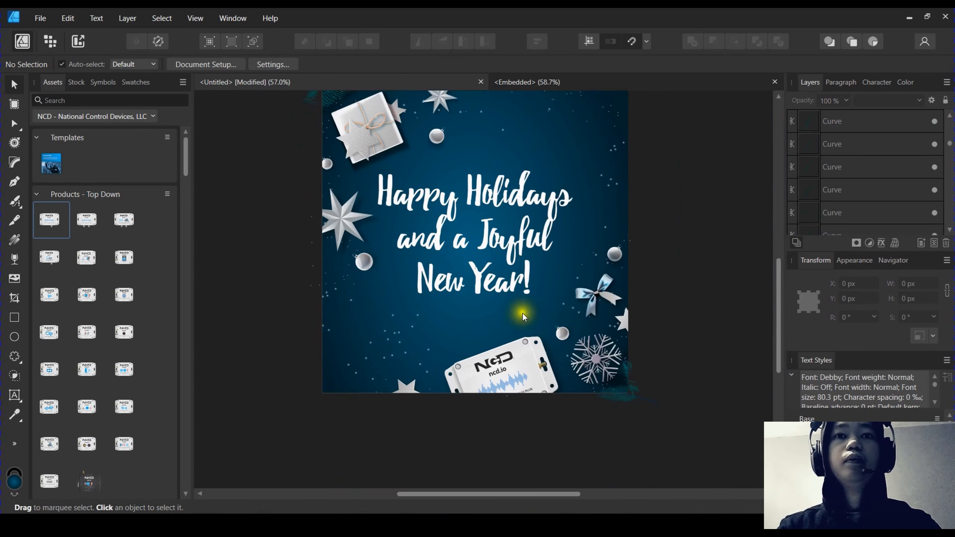
scroll(522, 314, up, 2)
scroll(490, 277, down, 2)
drag(473, 271, 527, 267)
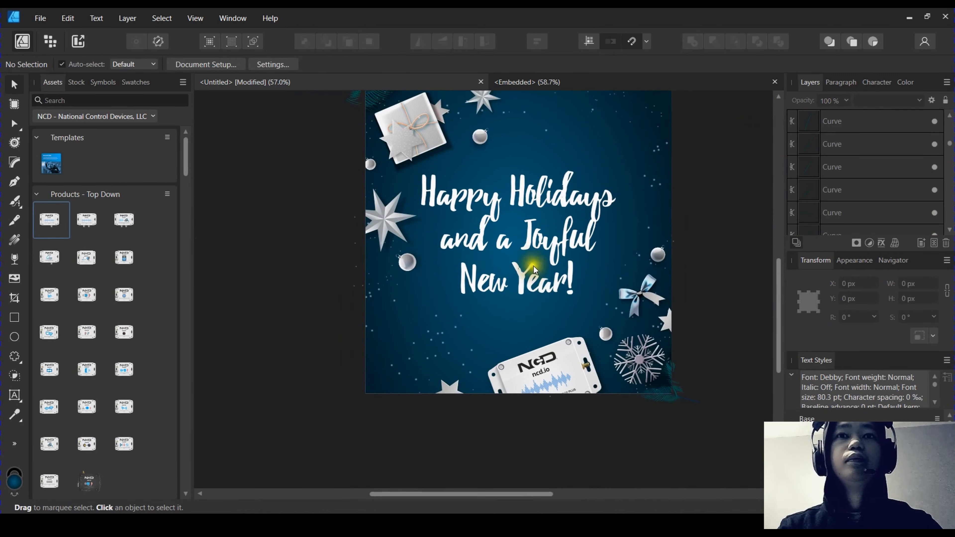
click(536, 267)
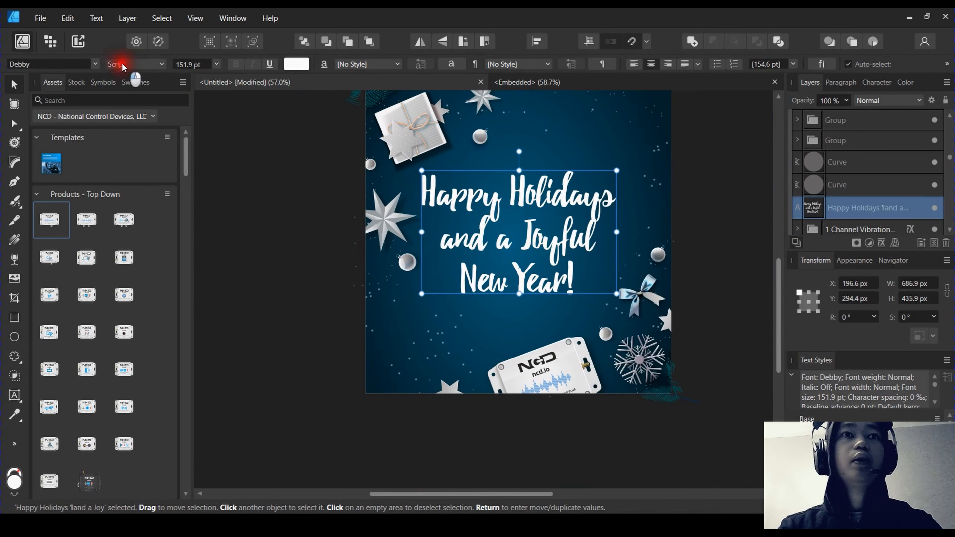
click(96, 65)
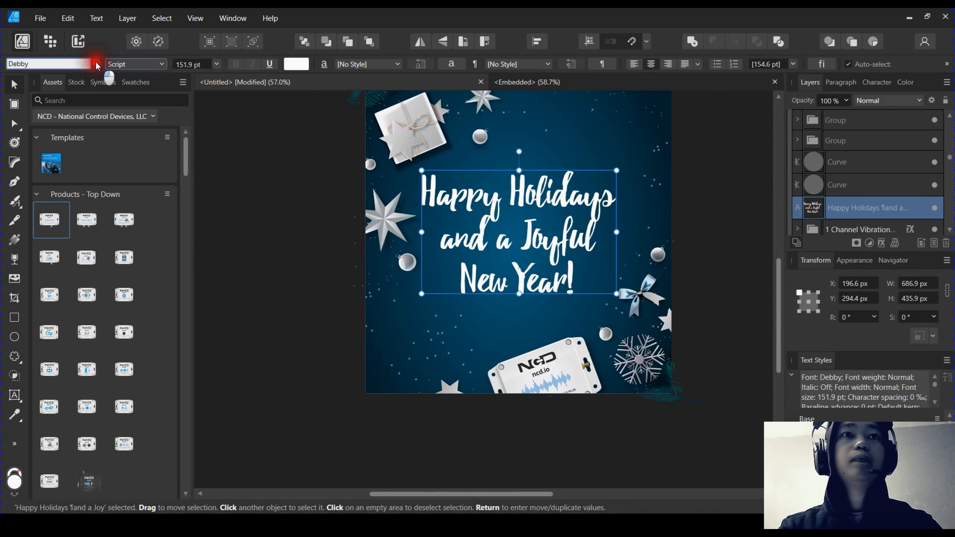
scroll(161, 244, down, 3)
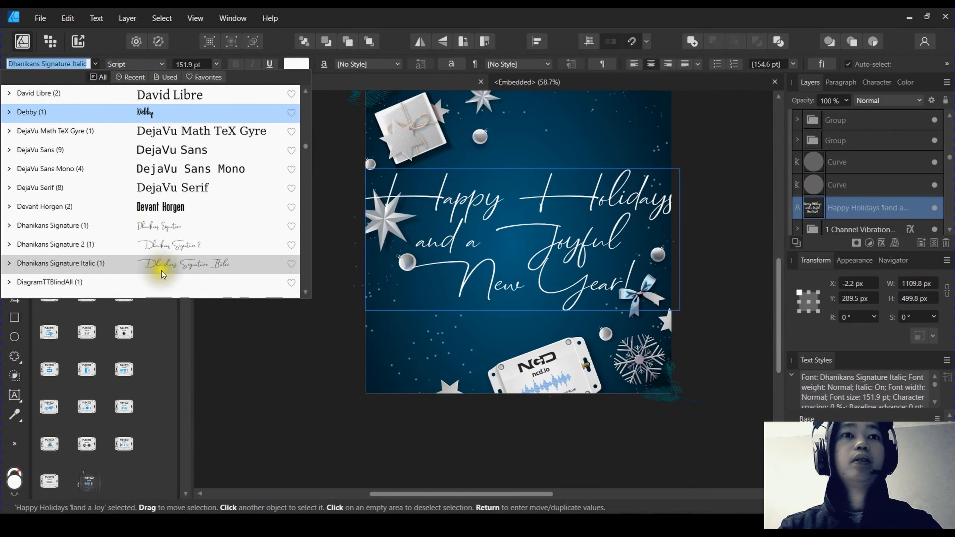
scroll(179, 240, down, 3)
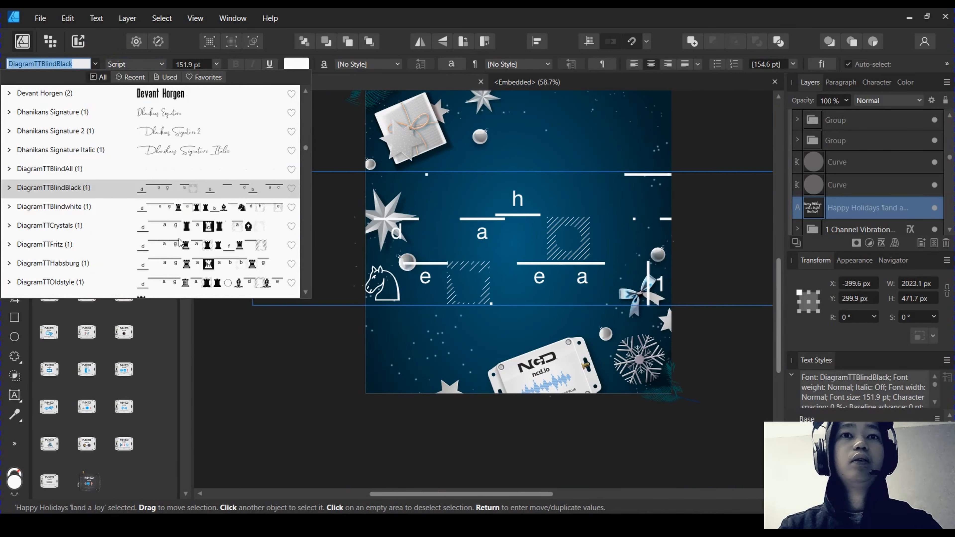
scroll(186, 206, down, 3)
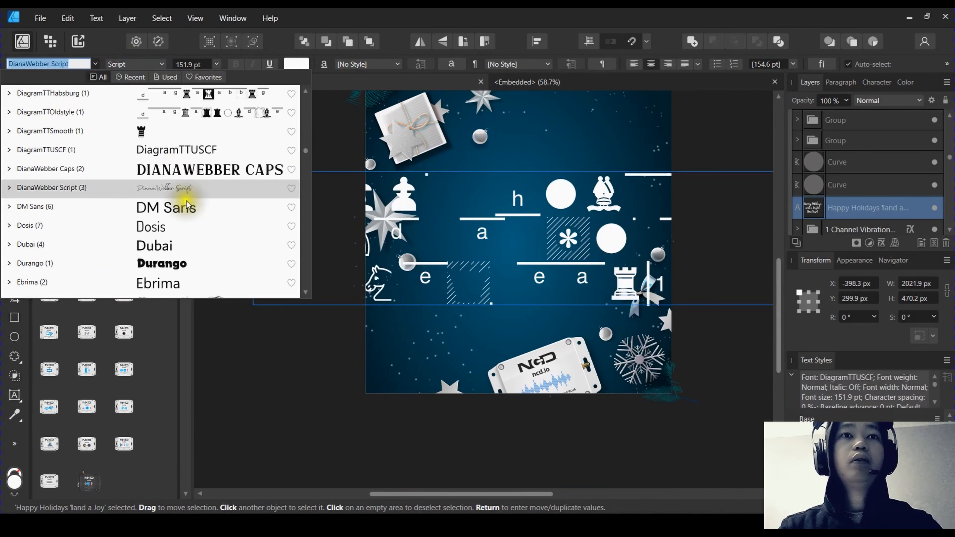
scroll(183, 225, down, 2)
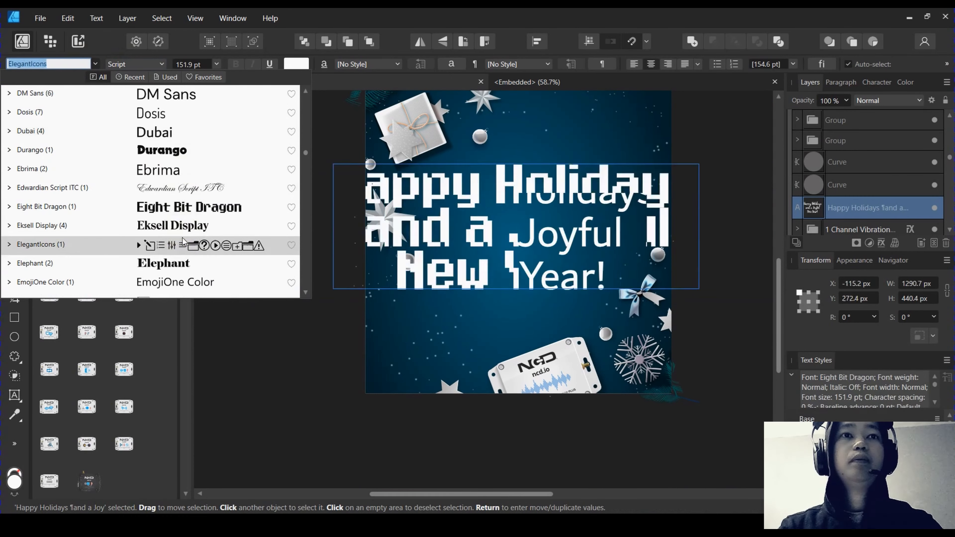
scroll(186, 263, down, 3)
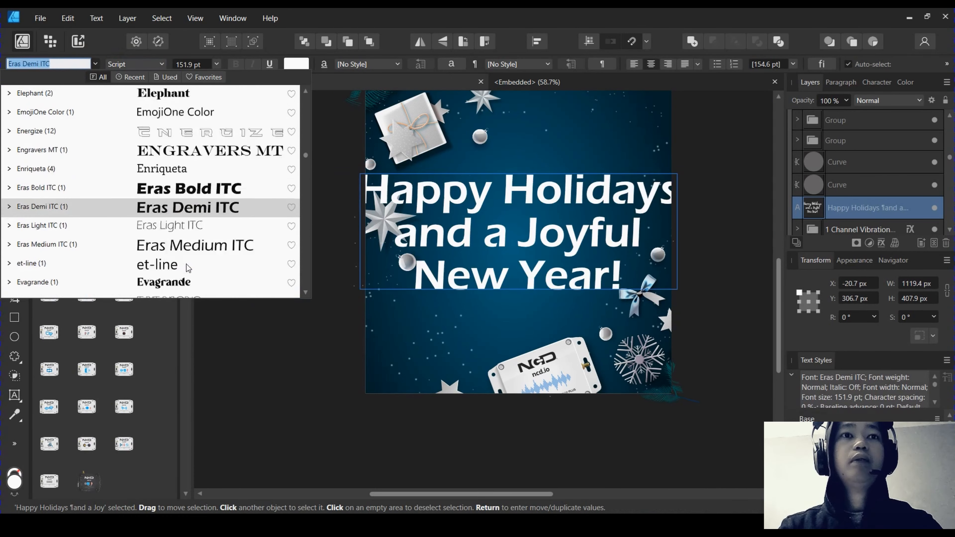
scroll(187, 264, down, 2)
scroll(199, 251, down, 7)
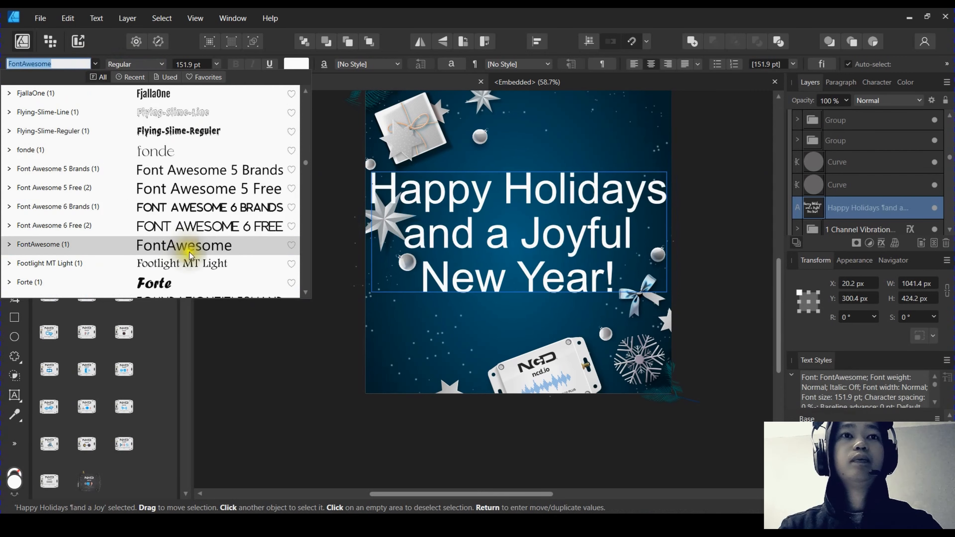
scroll(177, 265, down, 5)
scroll(183, 254, up, 1)
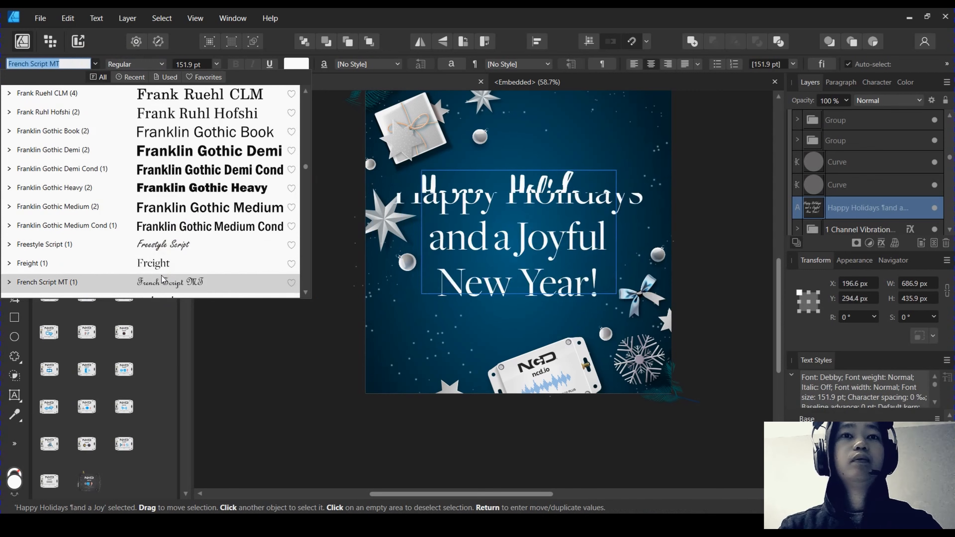
scroll(162, 275, down, 2)
scroll(190, 262, down, 10)
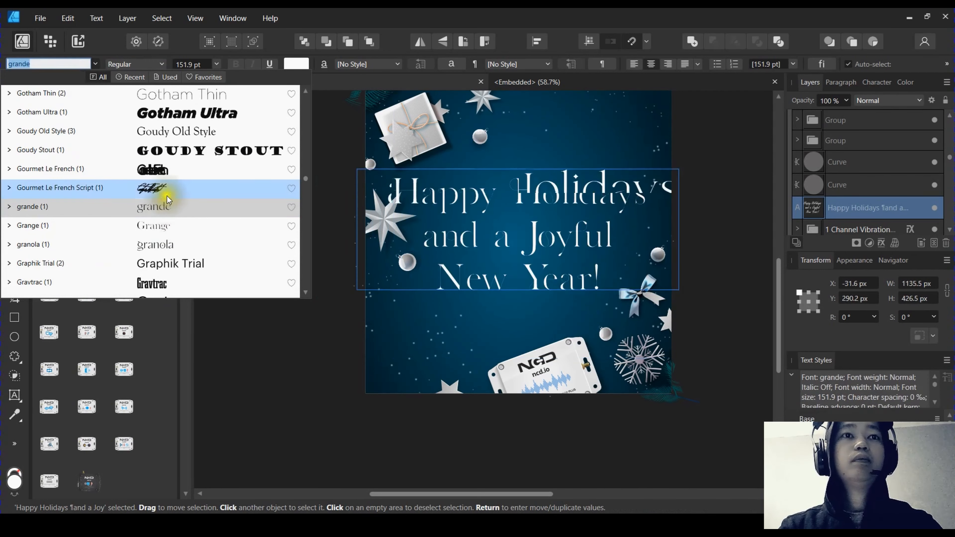
scroll(169, 183, down, 3)
click(169, 170)
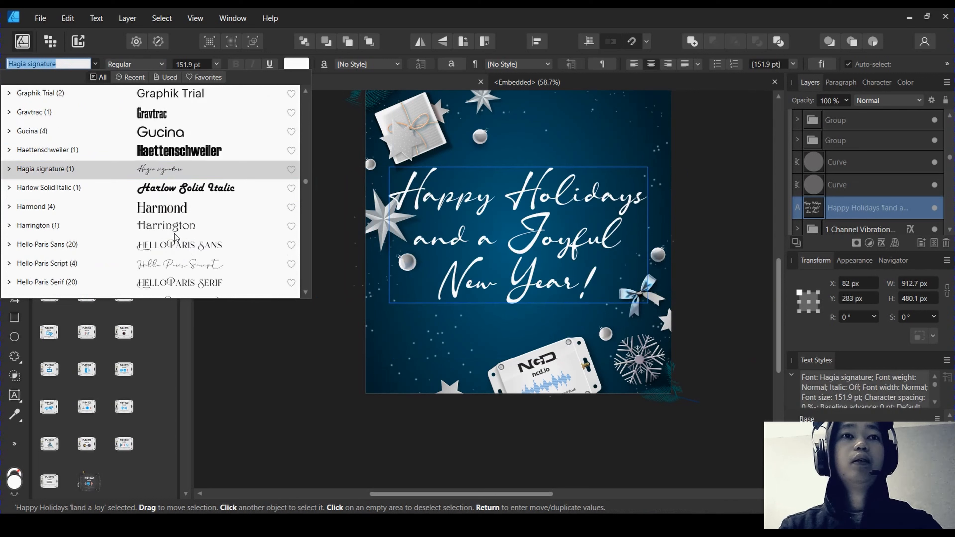
click(182, 174)
Check how the greeting in its new font fits between the large star, the baubles and the bow
scroll(595, 279, up, 2)
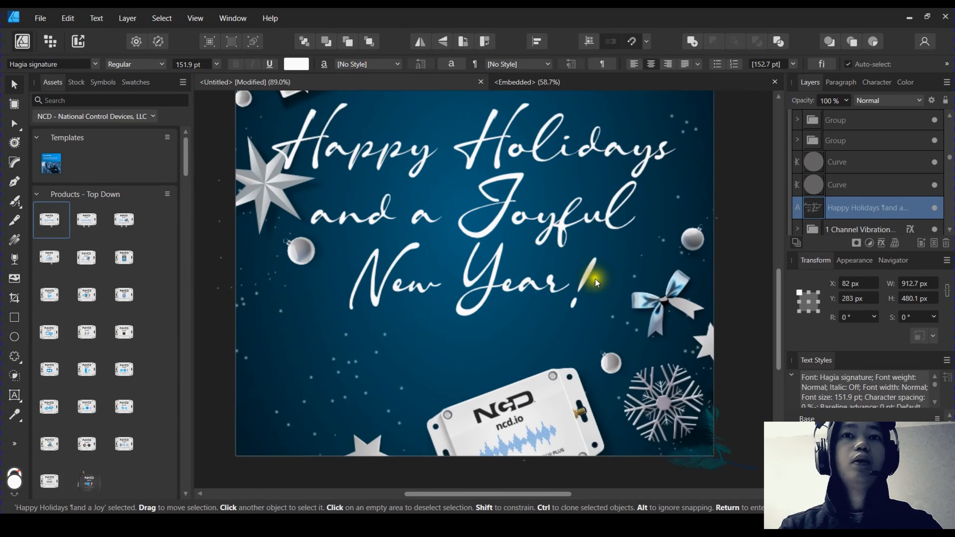
drag(595, 279, 592, 323)
double_click(402, 256)
scroll(398, 270, down, 1)
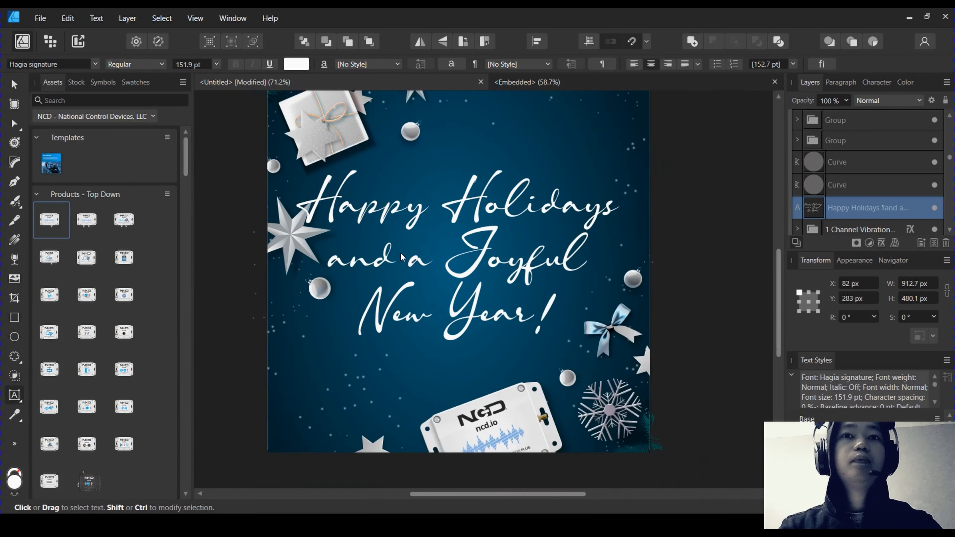
scroll(482, 271, down, 4)
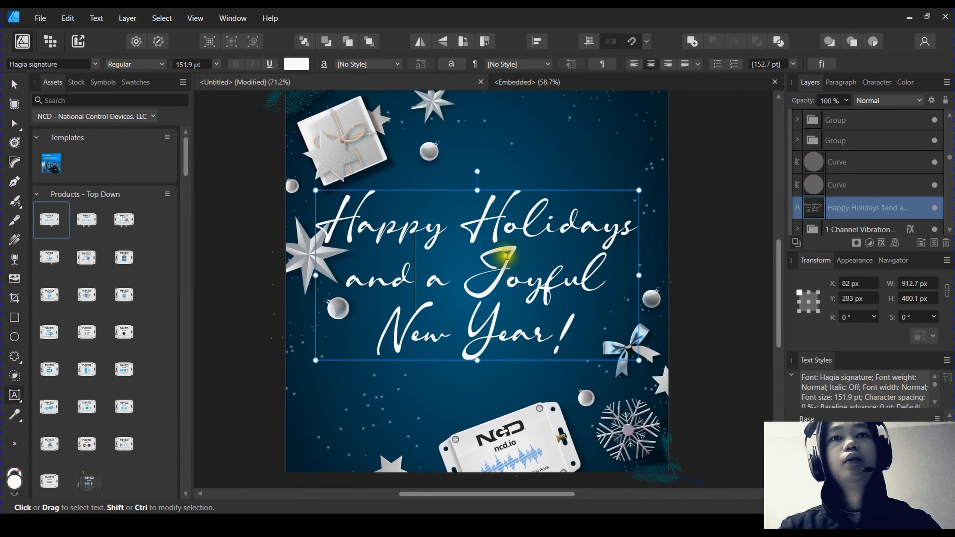
scroll(524, 273, up, 3)
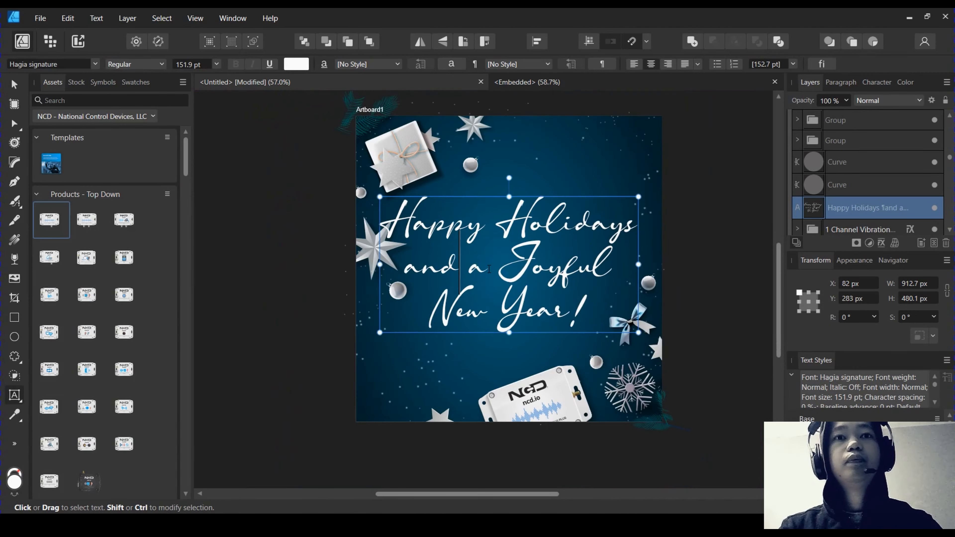
click(326, 203)
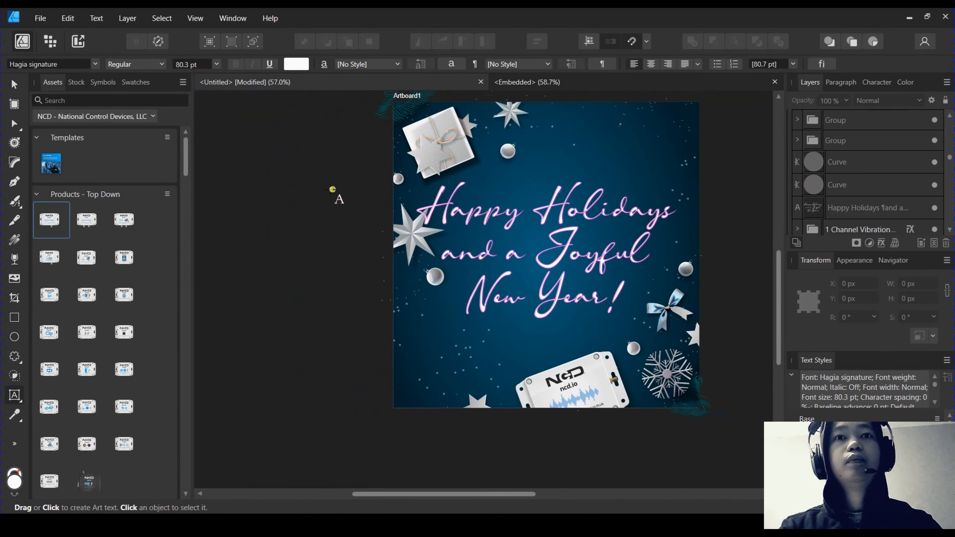
drag(335, 166, 332, 193)
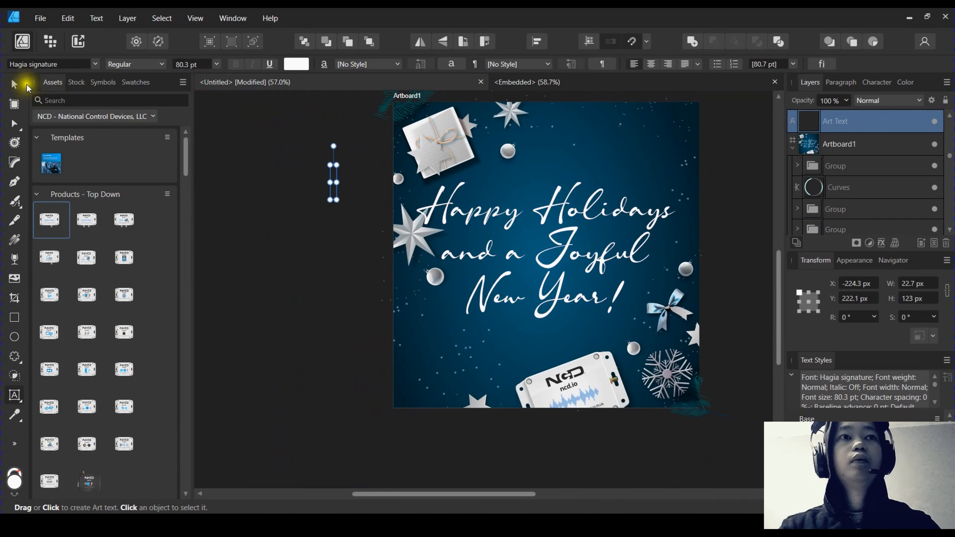
click(18, 85)
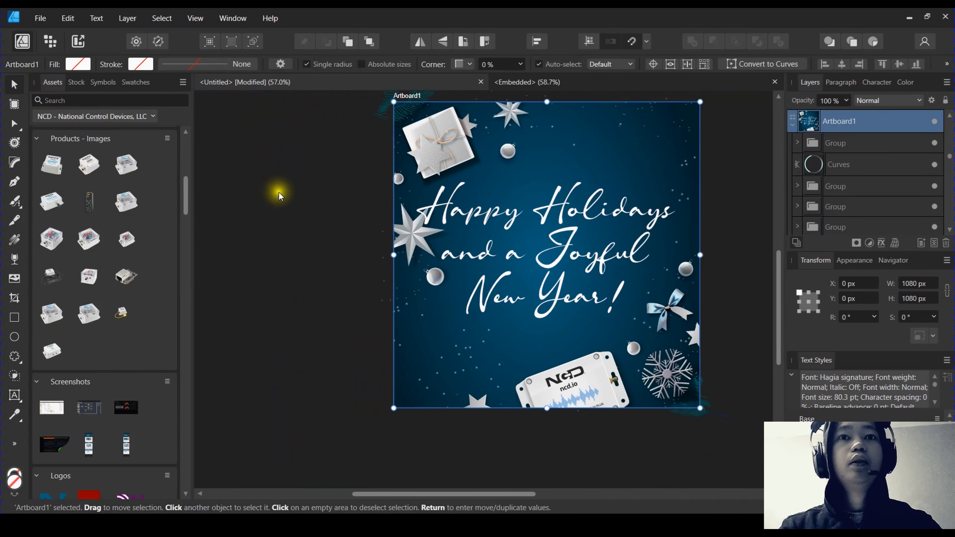
Try to move the large star and the bauble below it down to about Y 631.3 px, and undo the move
drag(279, 190, 440, 371)
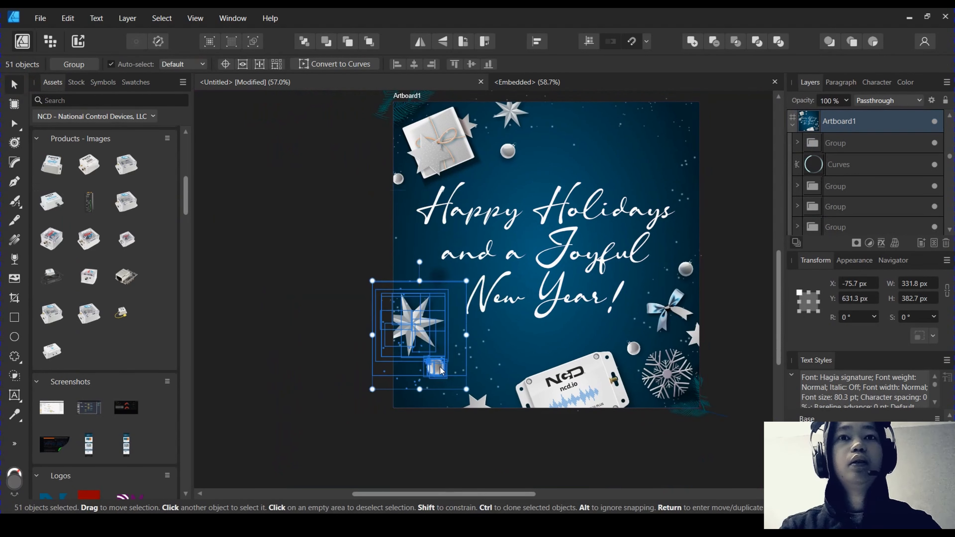
key(ctrl+z)
Select the large star and the bauble below it together with their shadows
click(333, 193)
drag(332, 186, 518, 305)
drag(321, 219, 415, 320)
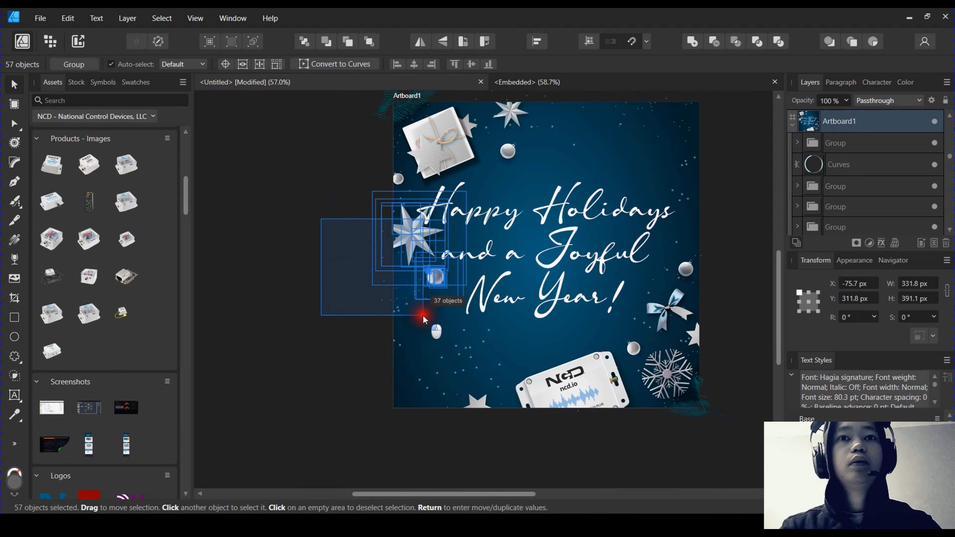
Try to move the star and ornament cluster at the artboard's left edge down to about Y 549 px
drag(423, 316, 423, 316)
drag(442, 282, 442, 352)
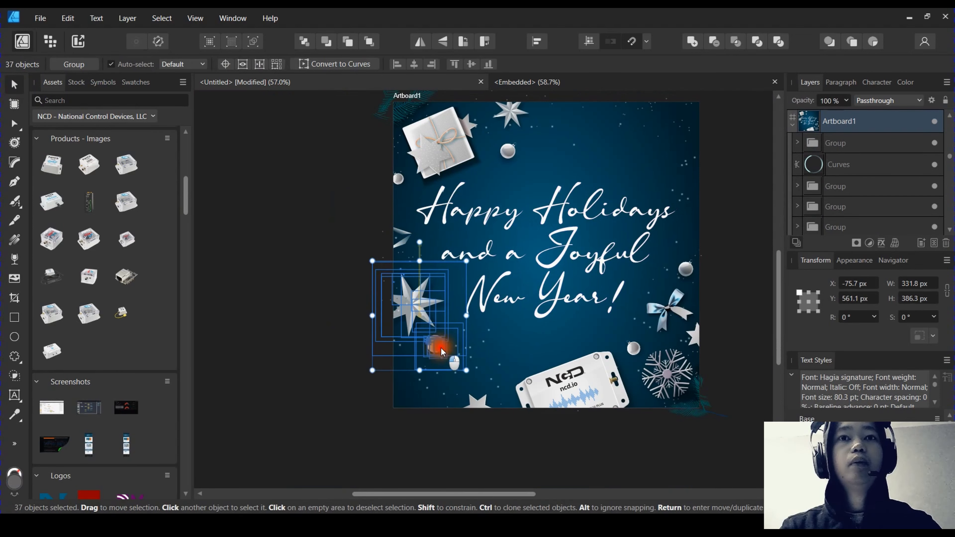
scroll(392, 243, up, 5)
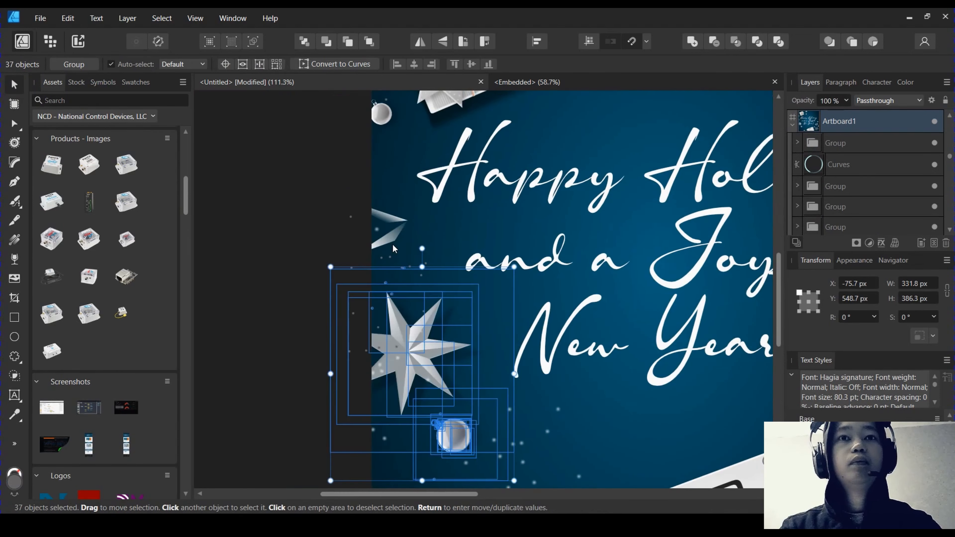
key(ctrl+z)
Try to reselect the left star and ornament cluster and lower it to about Y 540 px
scroll(326, 231, down, 3)
scroll(354, 222, up, 2)
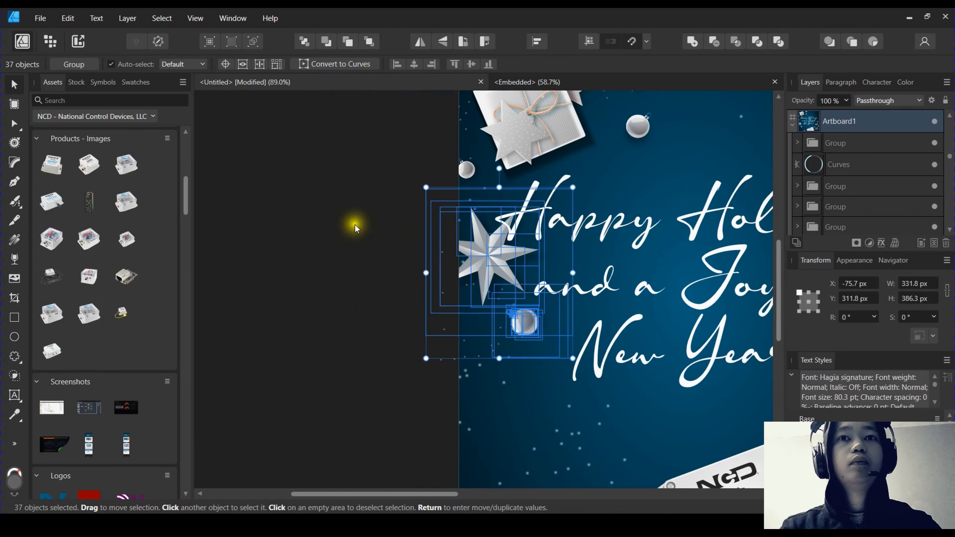
click(363, 212)
drag(357, 191, 568, 349)
drag(525, 326, 532, 413)
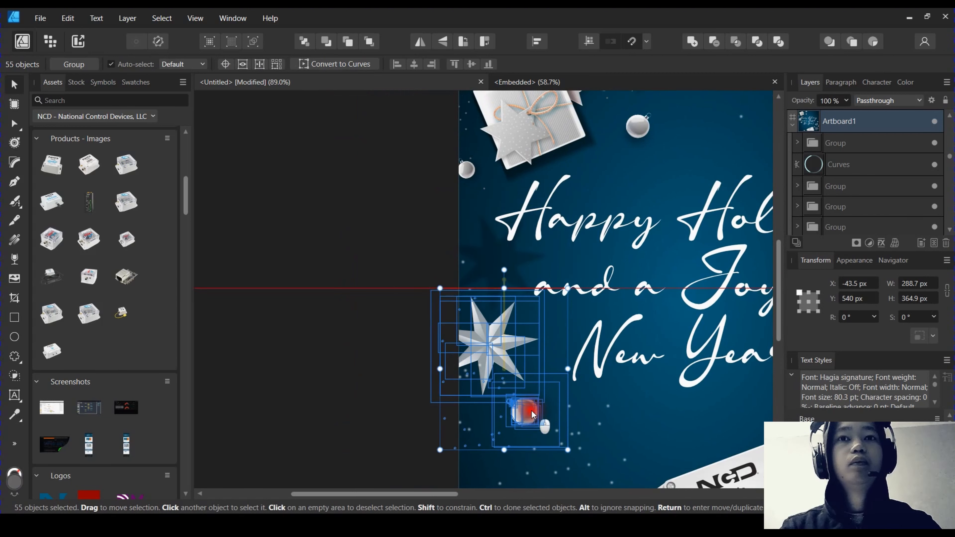
key(ctrl+z)
Select the whole left star, ornament and snow cluster with its shadows and move it down to Y 608.4 px
drag(365, 175, 620, 393)
drag(522, 312, 534, 432)
drag(590, 369, 510, 252)
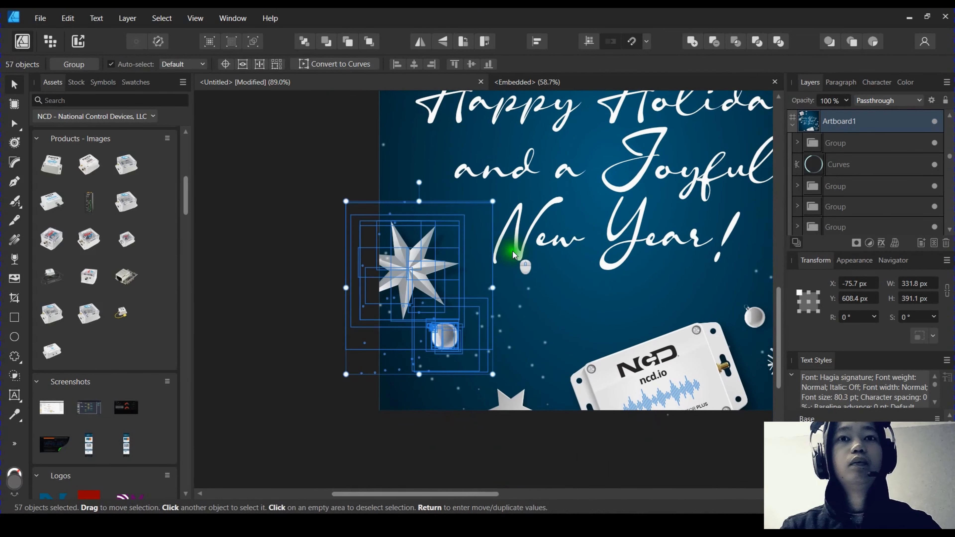
Move the selected star and ornament cluster into the artboard's lower-left corner at X -61.1 px, Y 676.9 px
drag(454, 350, 447, 415)
scroll(468, 387, down, 2)
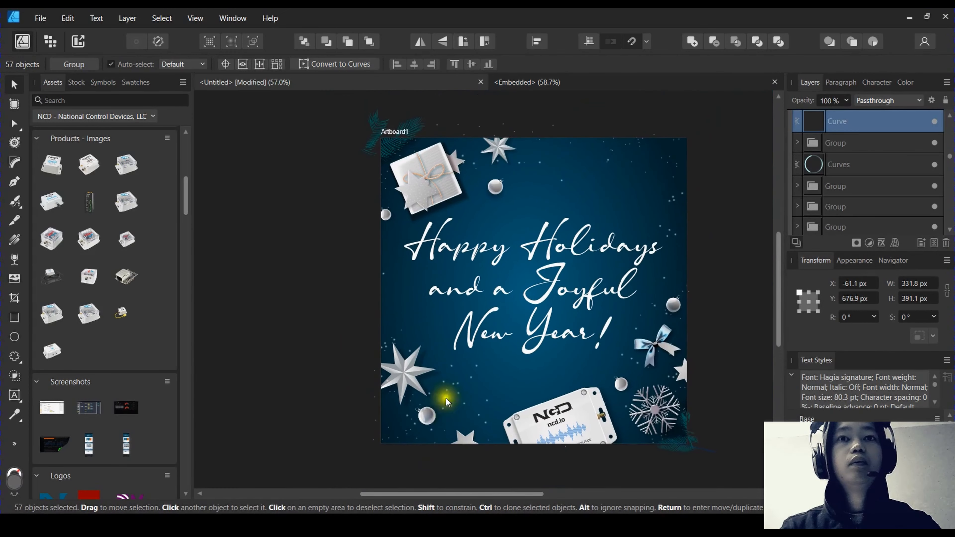
scroll(341, 376, up, 2)
click(325, 367)
scroll(337, 294, down, 2)
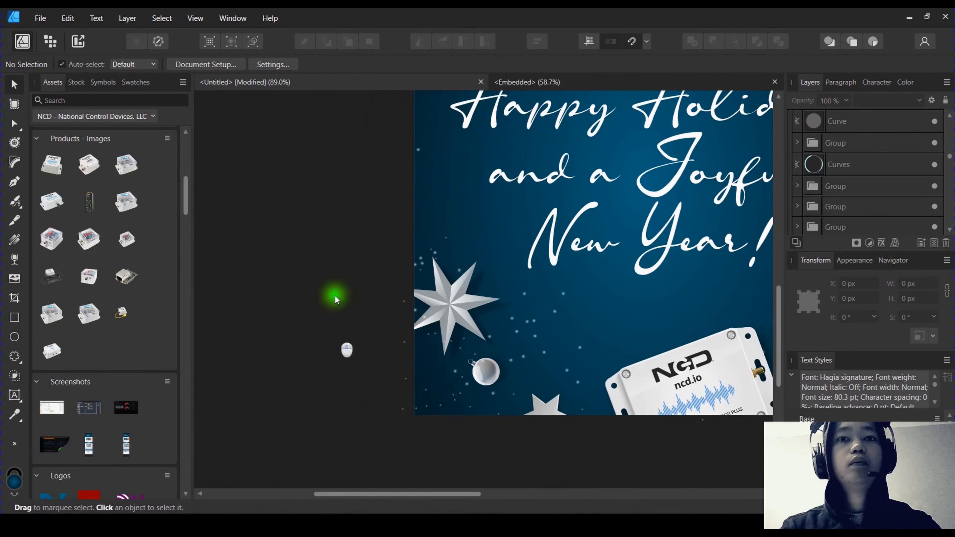
scroll(341, 331, down, 3)
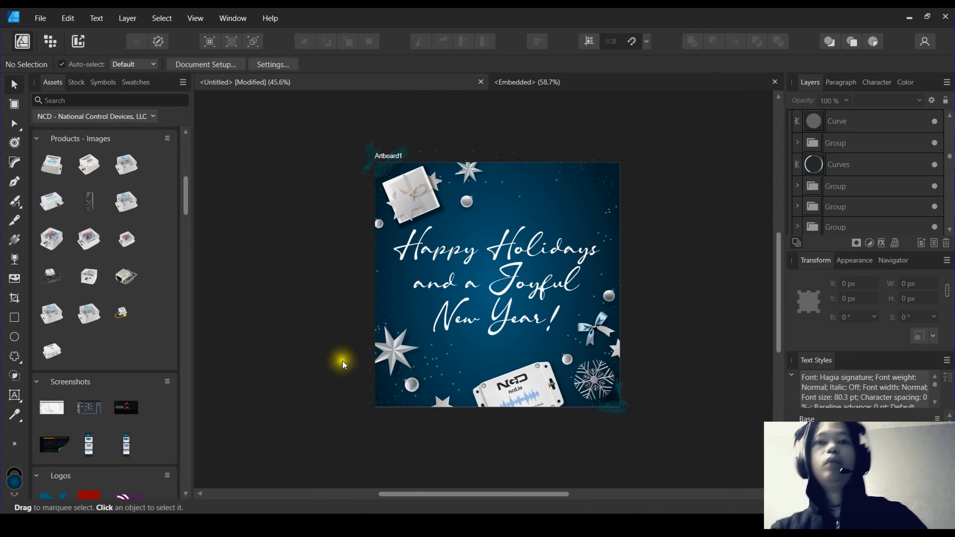
Shift the greeting text slightly down to Y 299.9 px and deselect it
scroll(570, 298, up, 2)
mouse_move(571, 298)
mouse_down()
mouse_move(582, 301)
mouse_move(555, 273)
mouse_move(561, 309)
mouse_up()
scroll(555, 273, up, 1)
scroll(597, 281, down, 3)
scroll(581, 315, up, 2)
drag(647, 298, 548, 274)
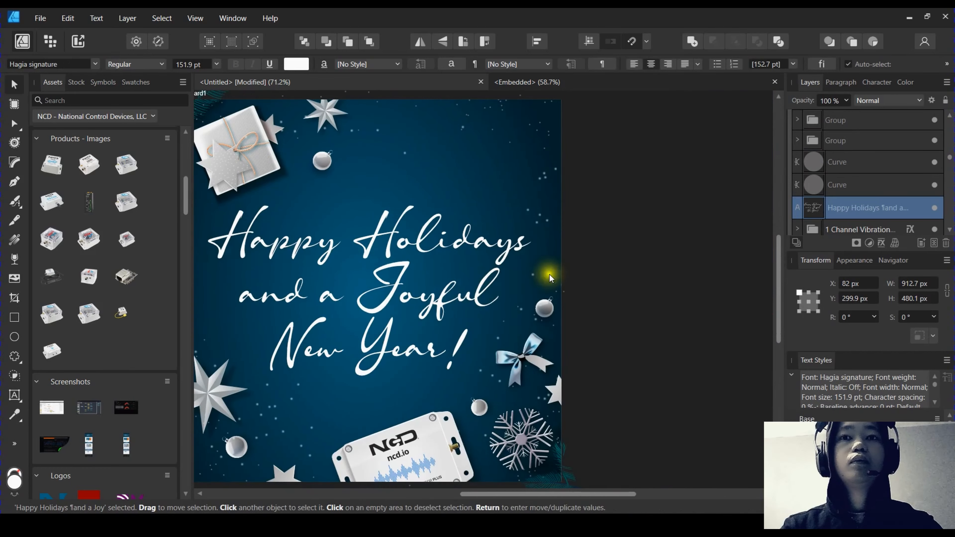
click(697, 269)
scroll(657, 286, down, 4)
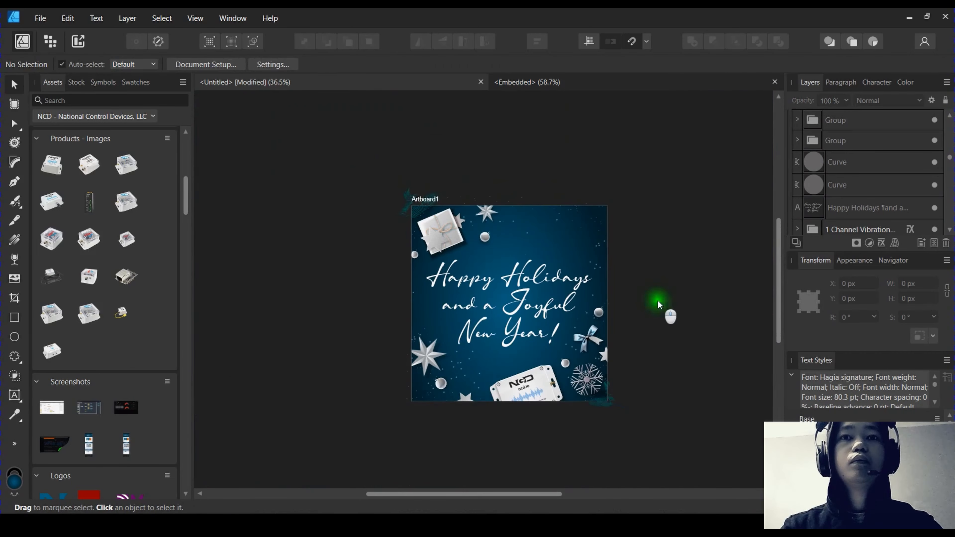
scroll(655, 320, up, 3)
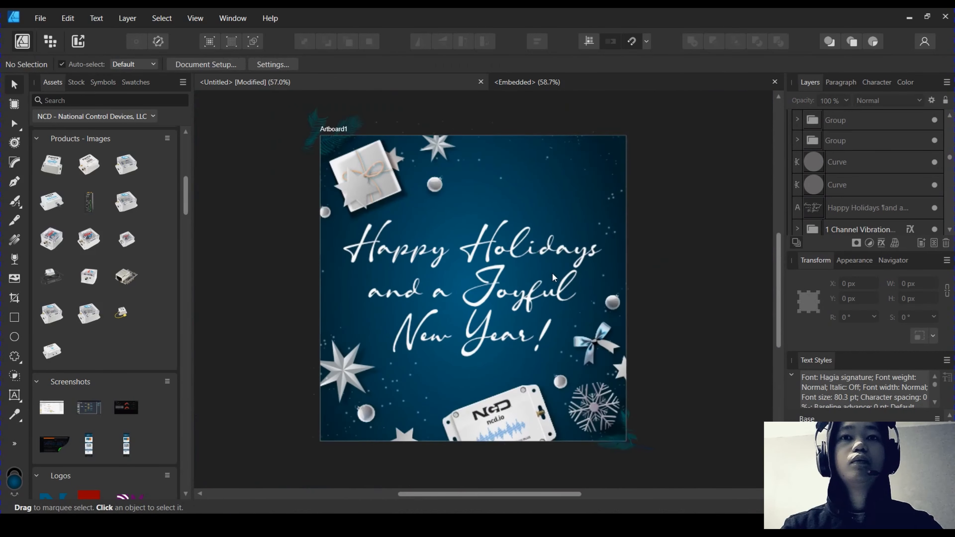
Set the font size of the greeting's middle line "and a Joyful" to 120 pt
drag(651, 304, 652, 272)
scroll(606, 282, up, 2)
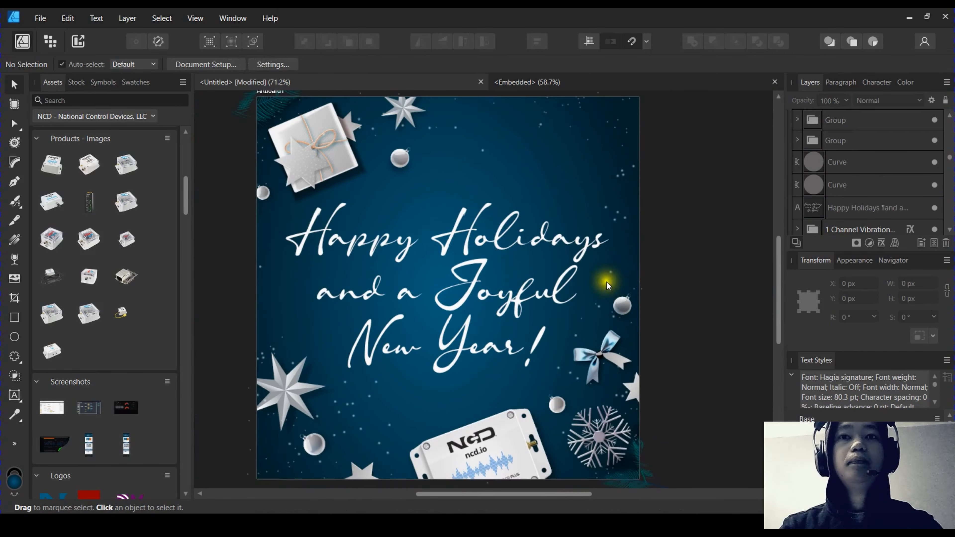
drag(531, 304, 260, 278)
double_click(574, 288)
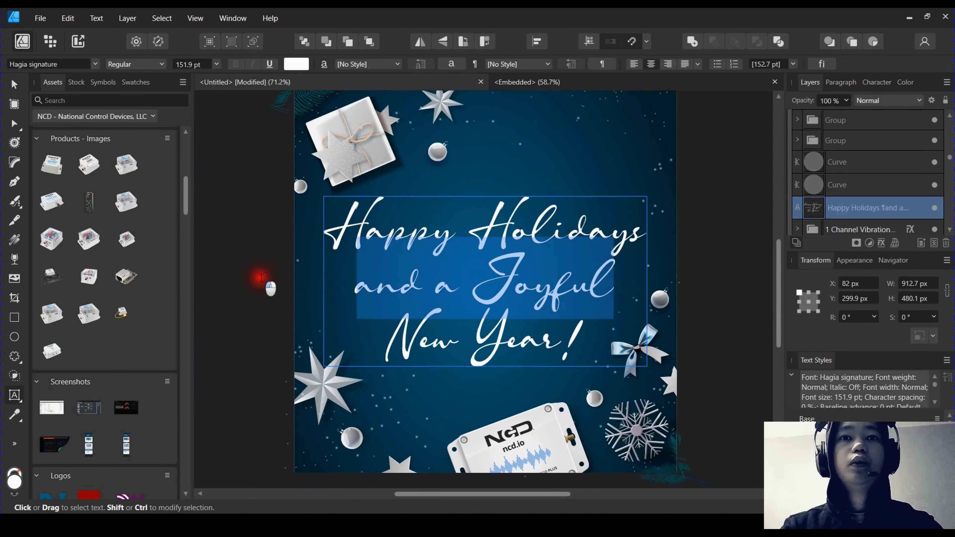
click(197, 65)
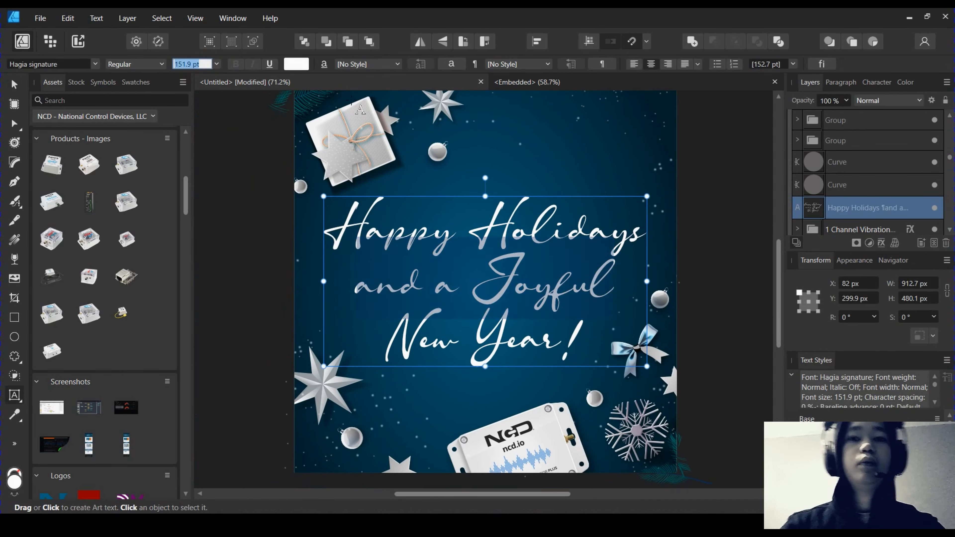
text(120)
key(Return)
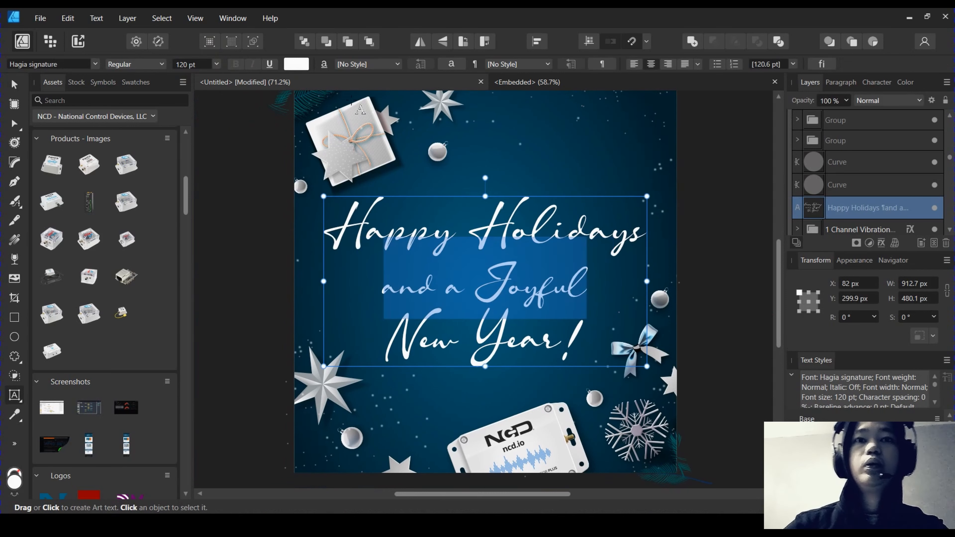
Set the "and a Joyful" line to 100 pt and leave its text selection
click(184, 65)
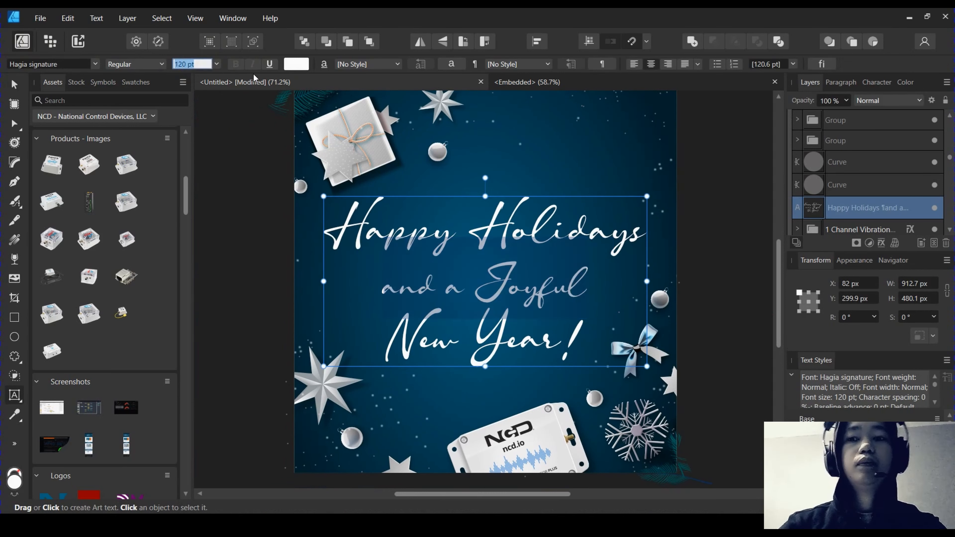
text(100)
key(Return)
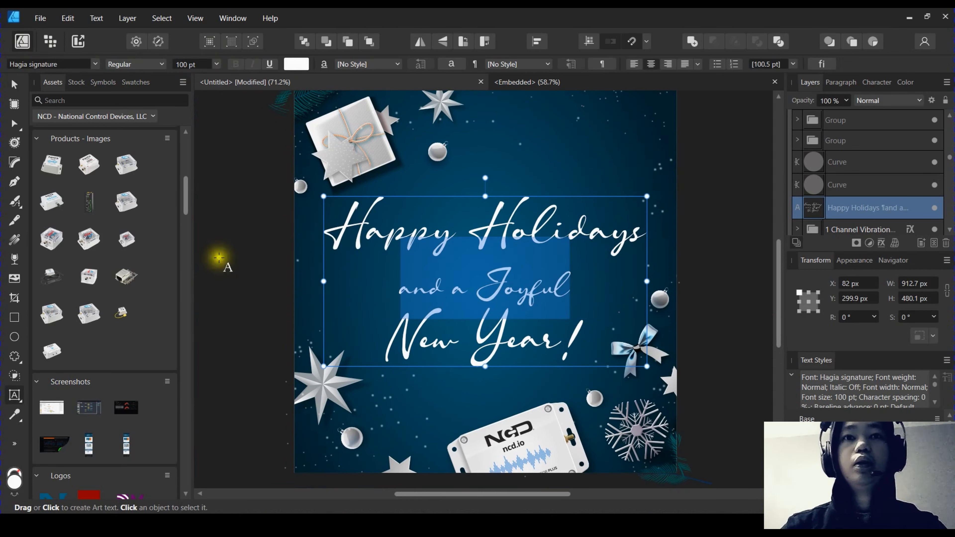
click(564, 320)
scroll(558, 331, down, 2)
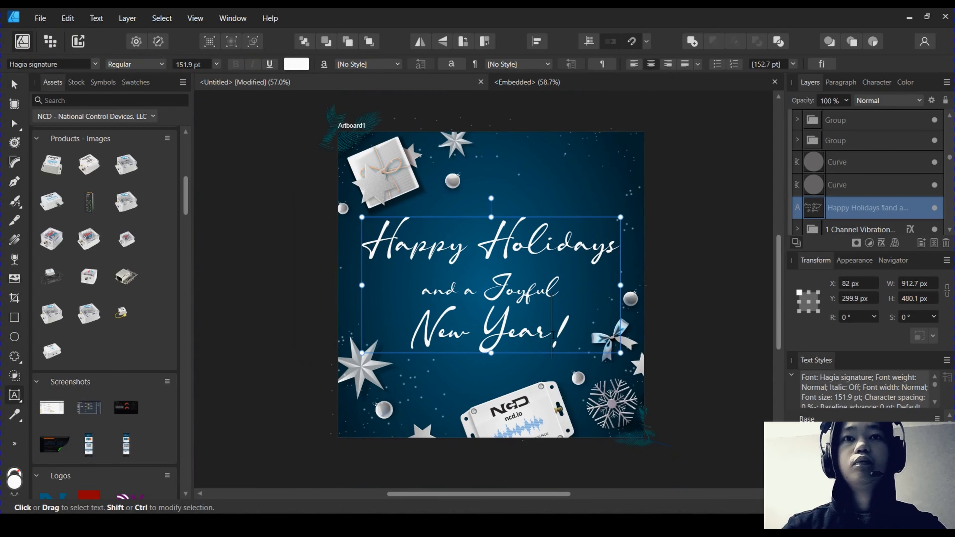
Undo the font size changes on the "and a Joyful" line
key(ctrl+z)
scroll(496, 288, up, 1)
click(531, 275)
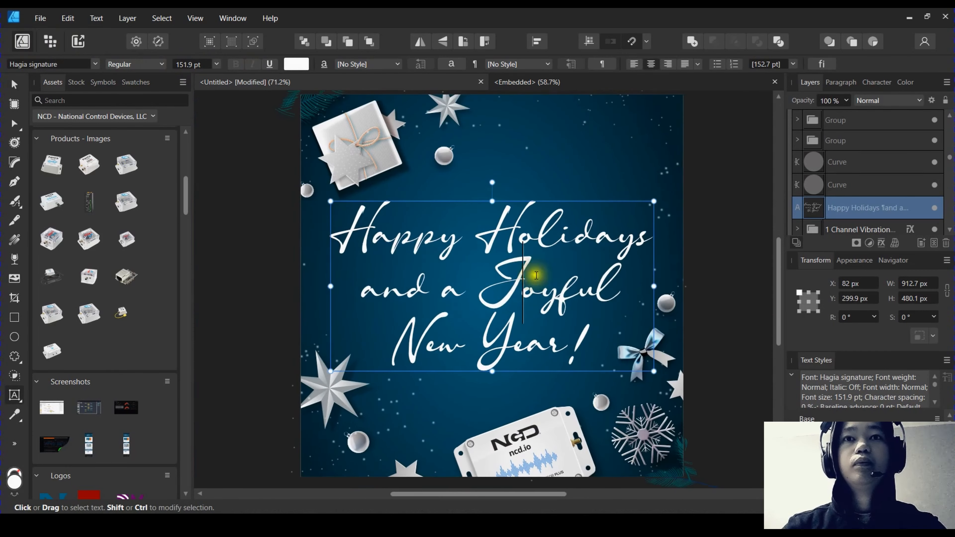
scroll(533, 275, down, 1)
drag(535, 275, 516, 274)
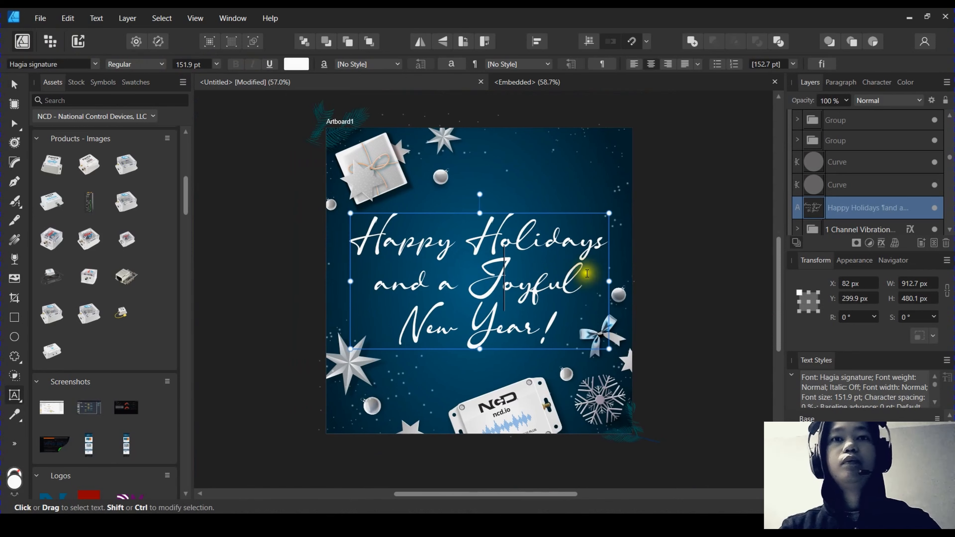
scroll(587, 273, down, 1)
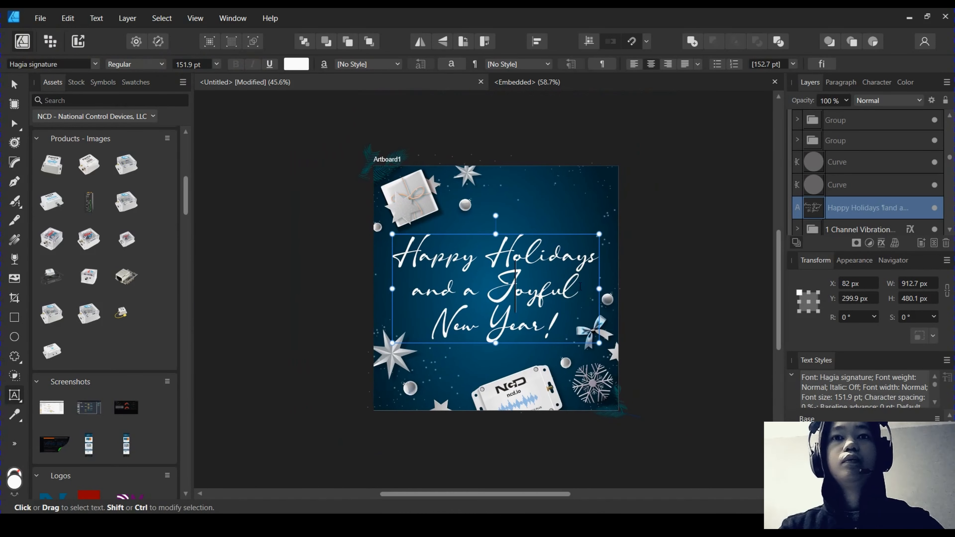
Set all three lines of the greeting text to a font size of 120 pt
key(ctrl+a)
click(181, 65)
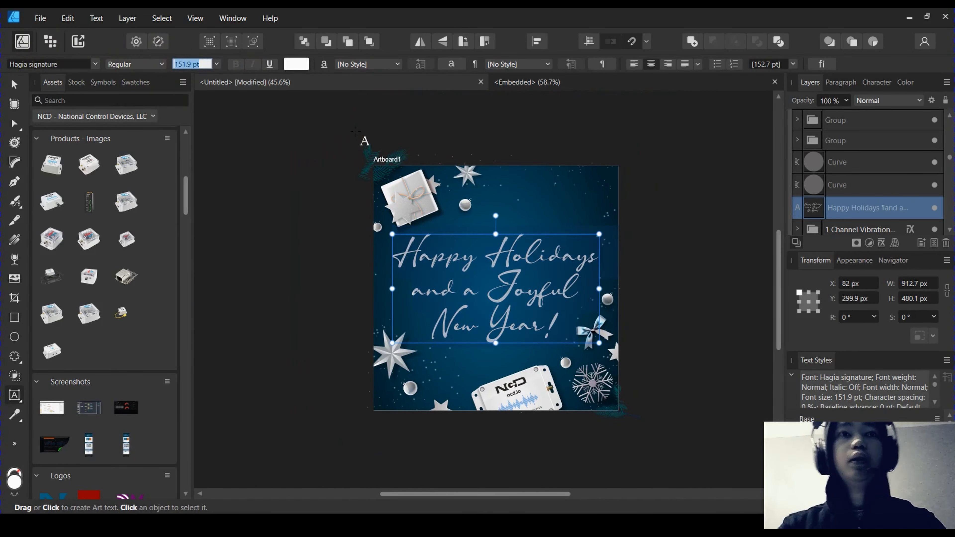
key(Return)
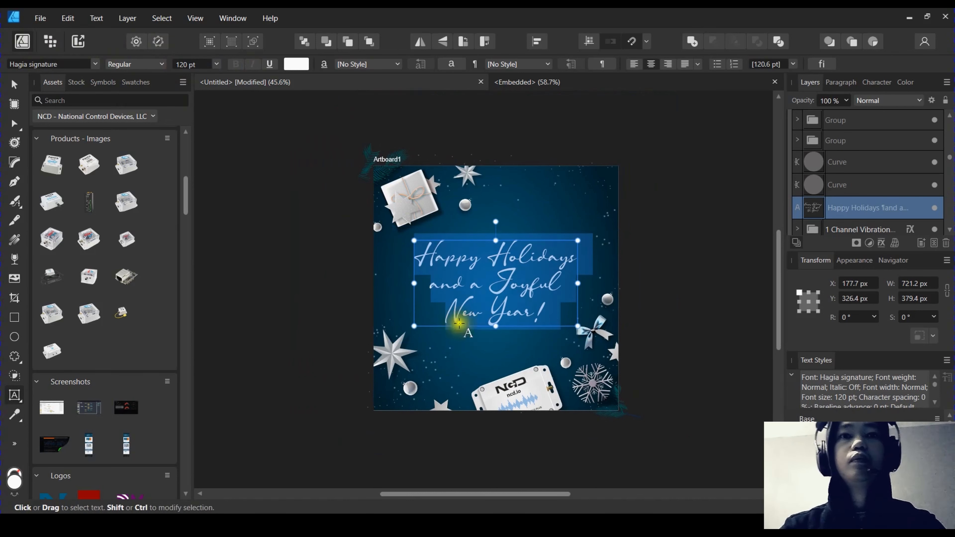
ctrl+scroll(360, 340, up, 2)
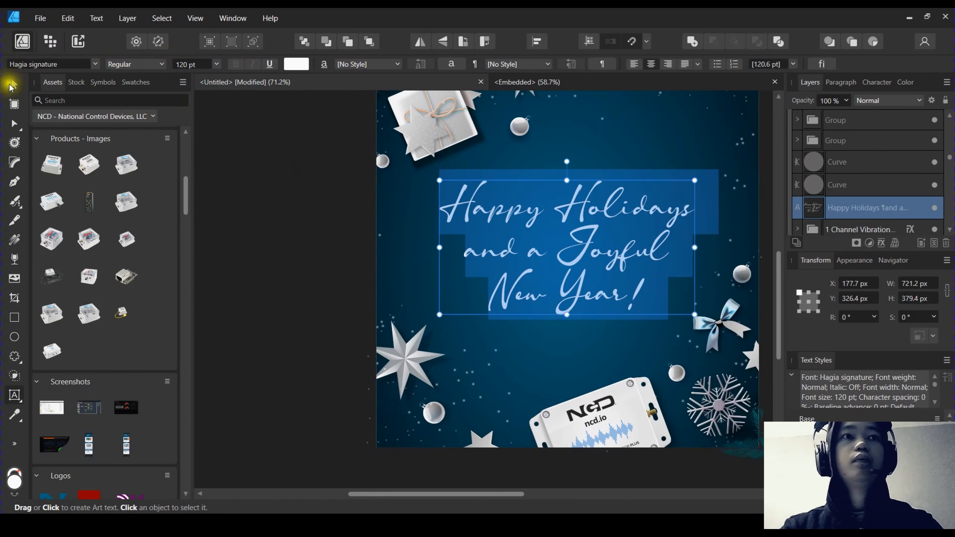
click(14, 84)
Try to reselect the lower-left star and ornament cluster and move it up
click(256, 294)
drag(271, 262, 501, 457)
drag(409, 358, 409, 333)
key(ctrl+z)
key(ctrl+z)
key(ctrl+z)
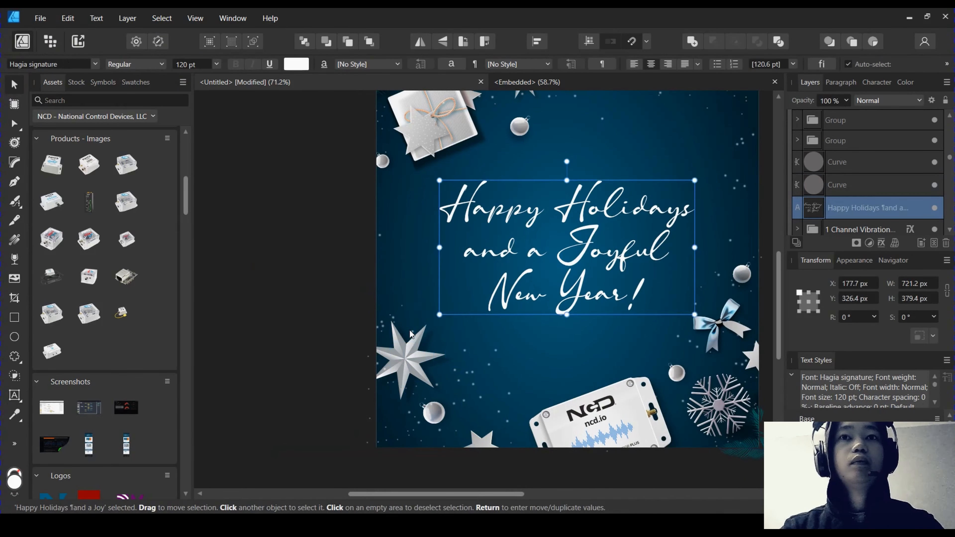
Undo the greeting's size and position changes and the last move of the star and ornament cluster
key(ctrl+z)
key(ctrl+z)
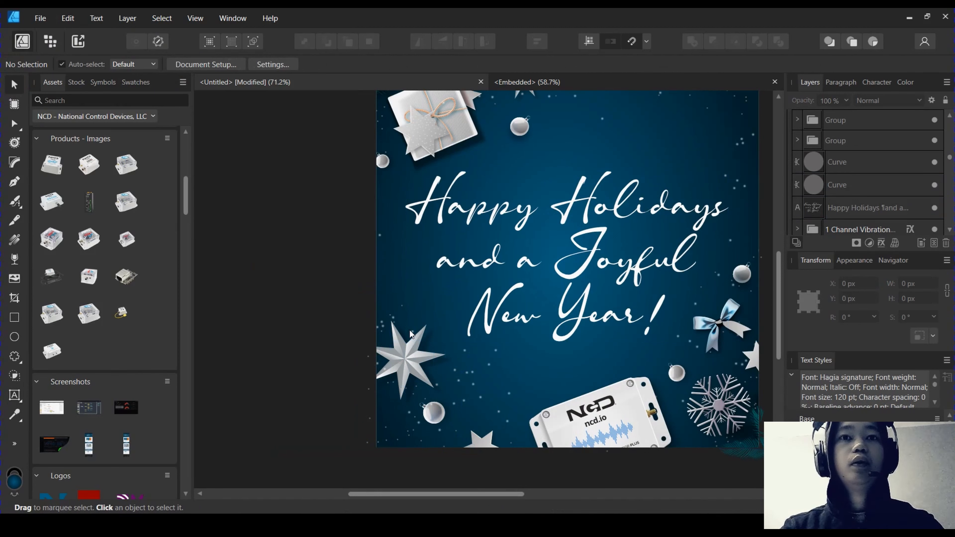
key(ctrl+z)
key(ctrl+z)
key(ctrl+z)
key(ctrl+z)
key(ctrl+z)
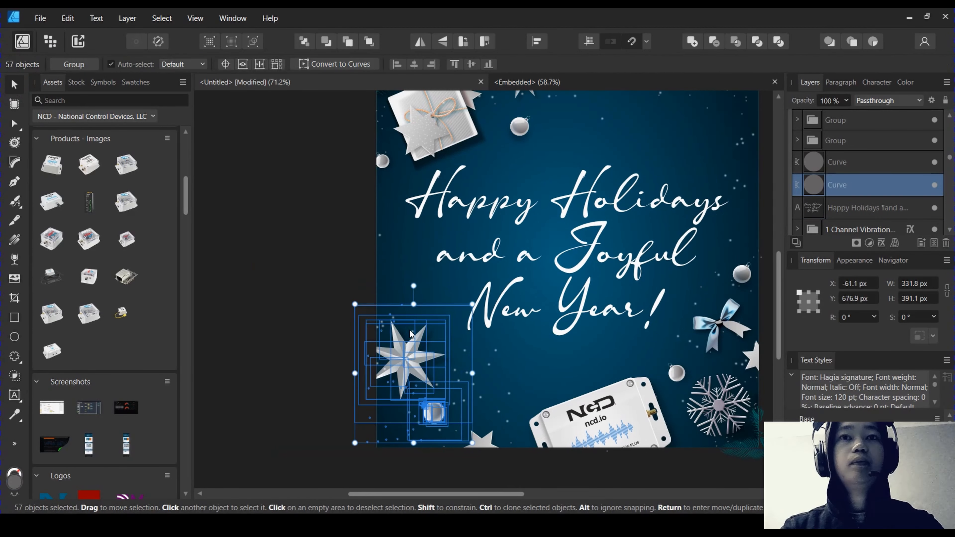
key(ctrl+z)
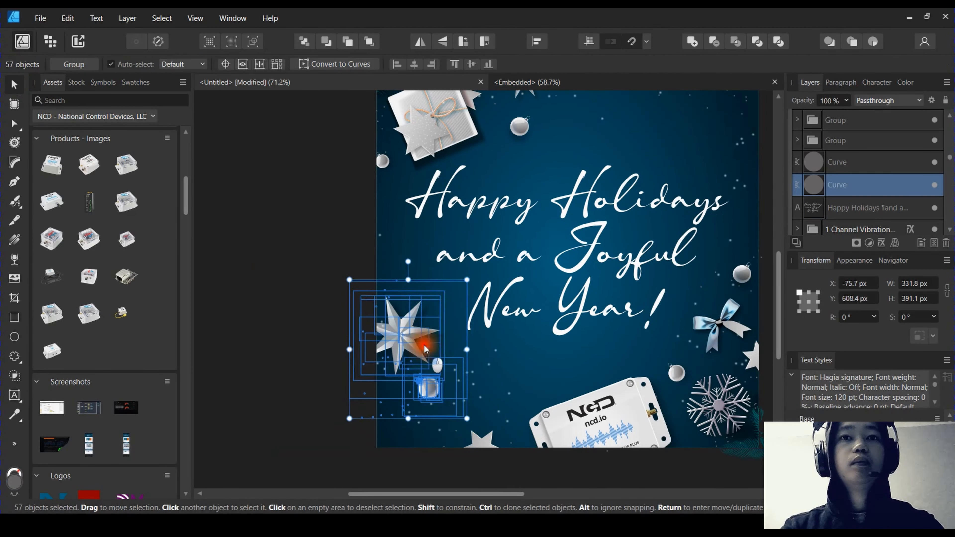
Move the selected star and ornament cluster up to Y 523 px along the artboard's left edge and deselect it
drag(424, 349, 428, 319)
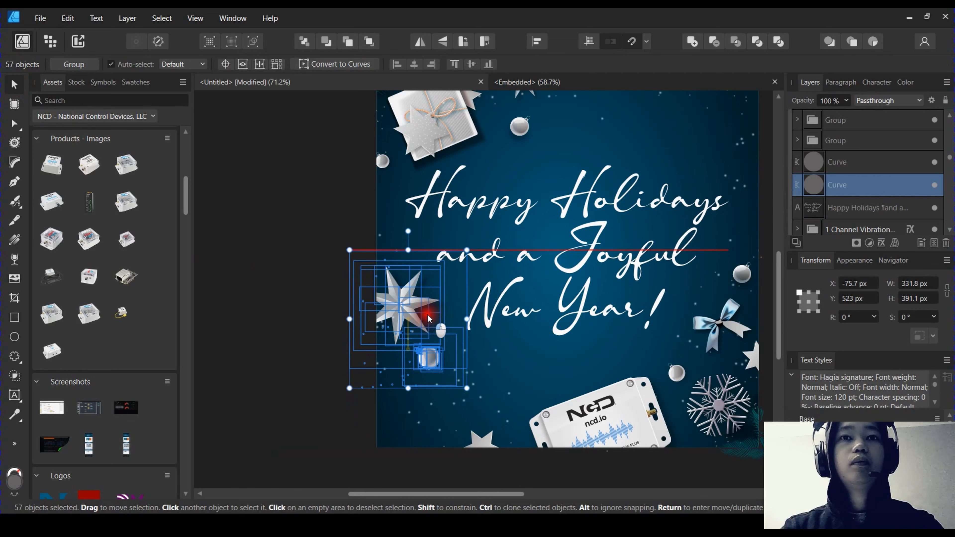
click(300, 337)
scroll(317, 345, down, 3)
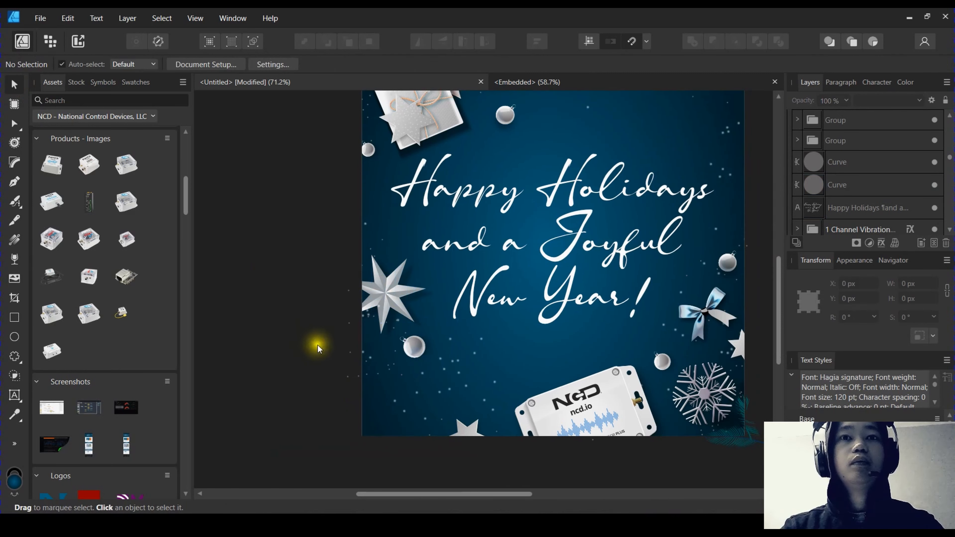
scroll(474, 300, up, 1)
Set the font size of the entire "Happy Holidays and a Joyful New Year!" text to 120 pt
click(473, 299)
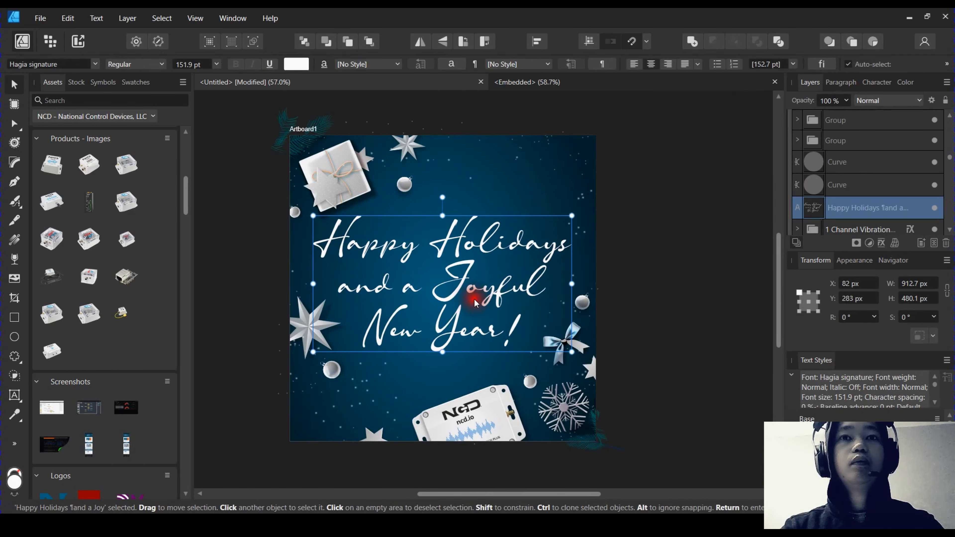
double_click(486, 295)
key(ctrl+a)
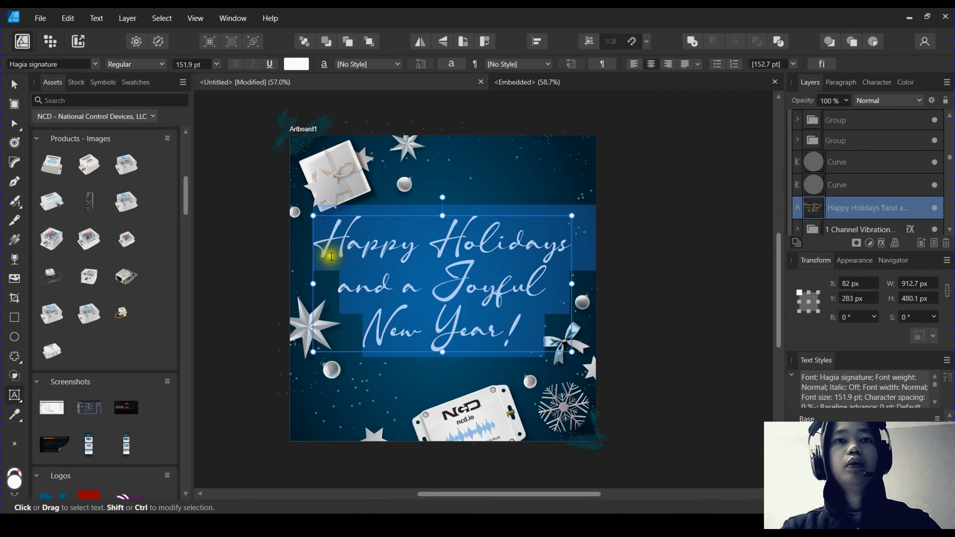
click(184, 63)
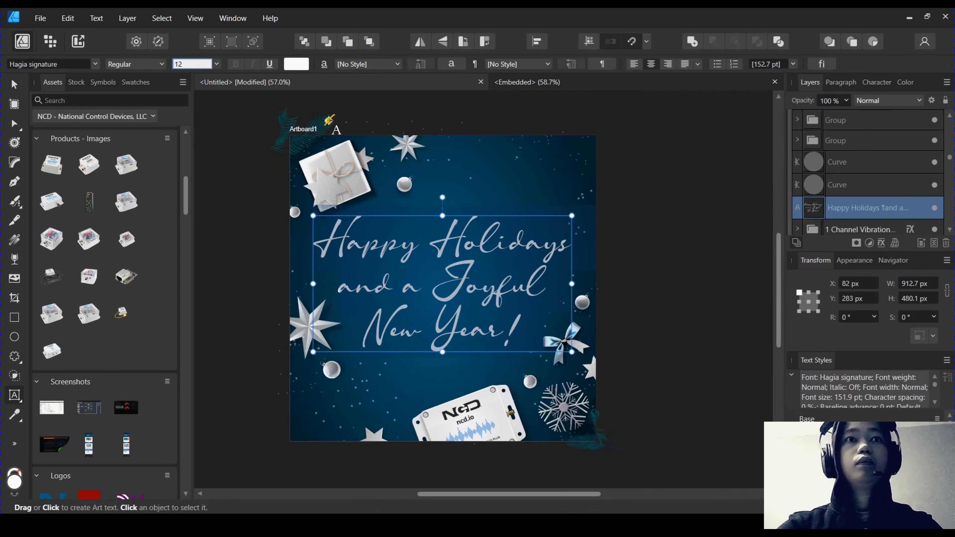
text(120)
key(Return)
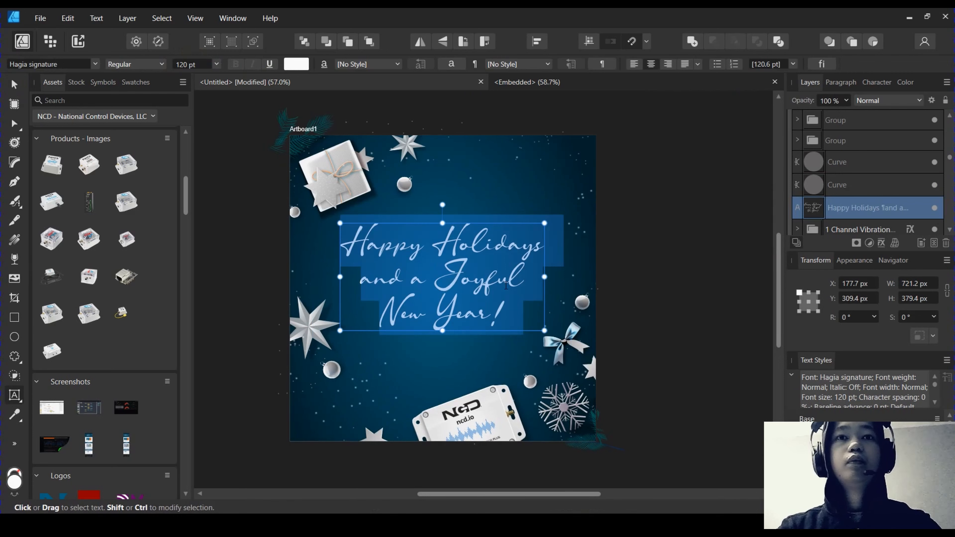
key(Escape)
key(Escape)
Duplicate the greeting text straight down over the lower part of the artboard, to about Y 667.5 px
drag(655, 298, 663, 274)
scroll(480, 255, up, 1)
key(v)
click(464, 256)
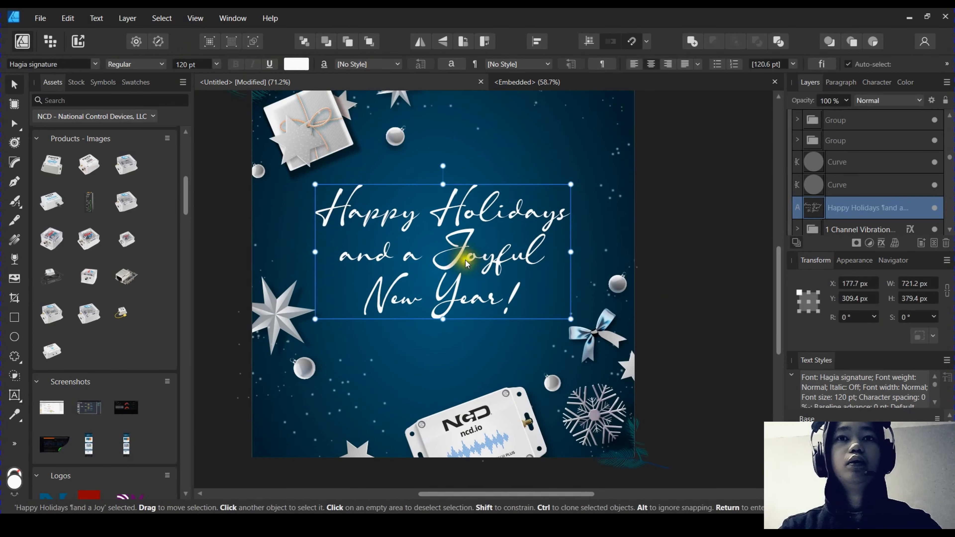
drag(465, 257, 457, 385)
Replace the duplicate's entire text with "NCD Team", copied from the Christmas Greeting task description in Notion
double_click(471, 369)
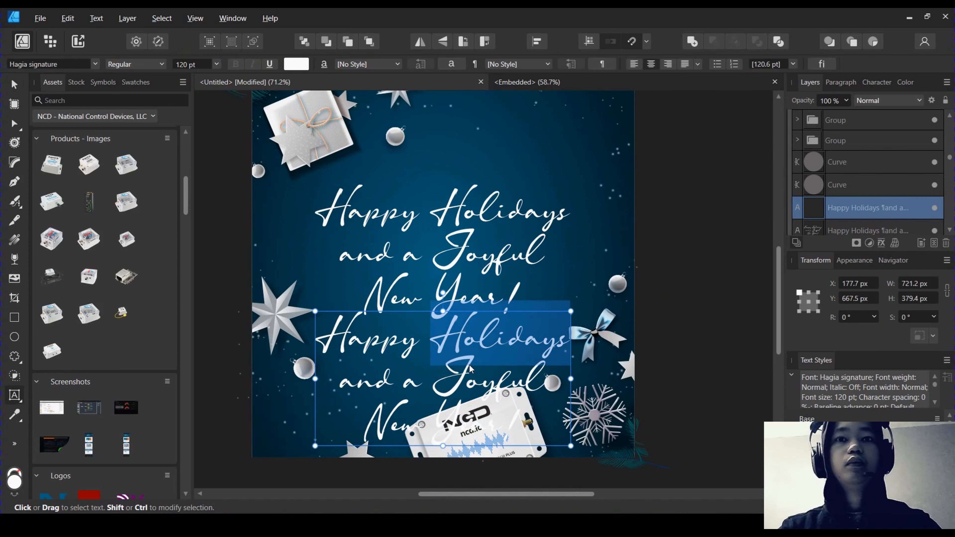
key(ctrl+a)
key(alt+Tab)
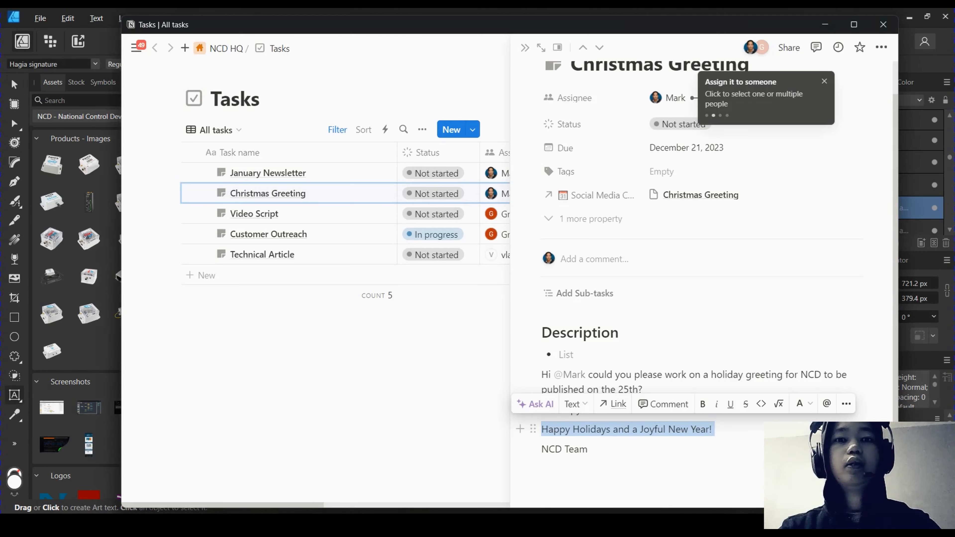
drag(587, 449, 544, 450)
key(ctrl+c)
key(alt+Tab)
key(ctrl+v)
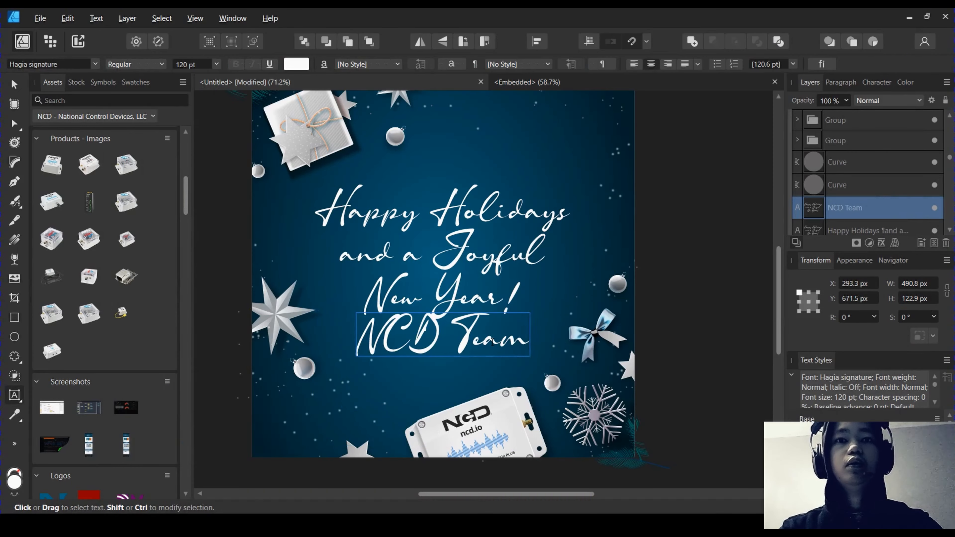
Change the font of the whole "NCD Team" text to Myriad Pro
key(ctrl+a)
click(47, 63)
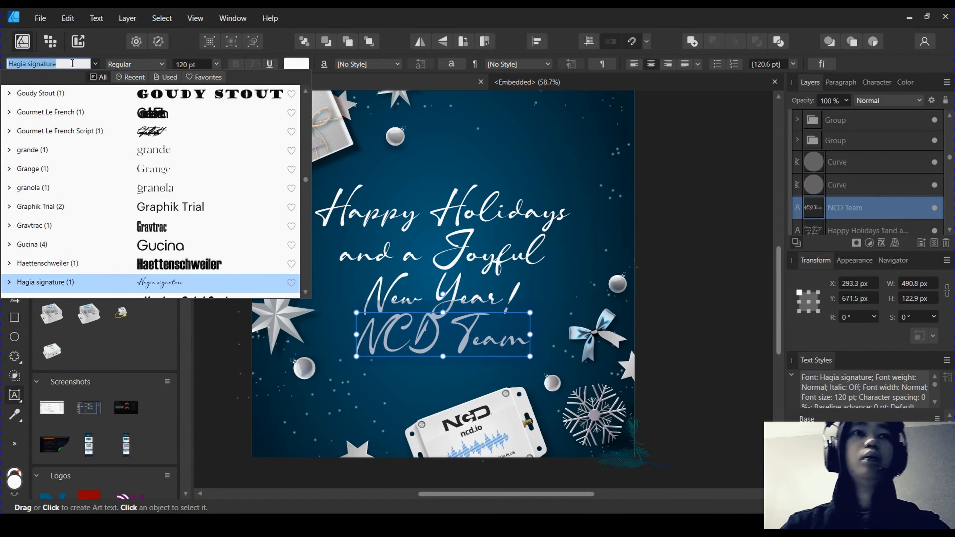
text(myria)
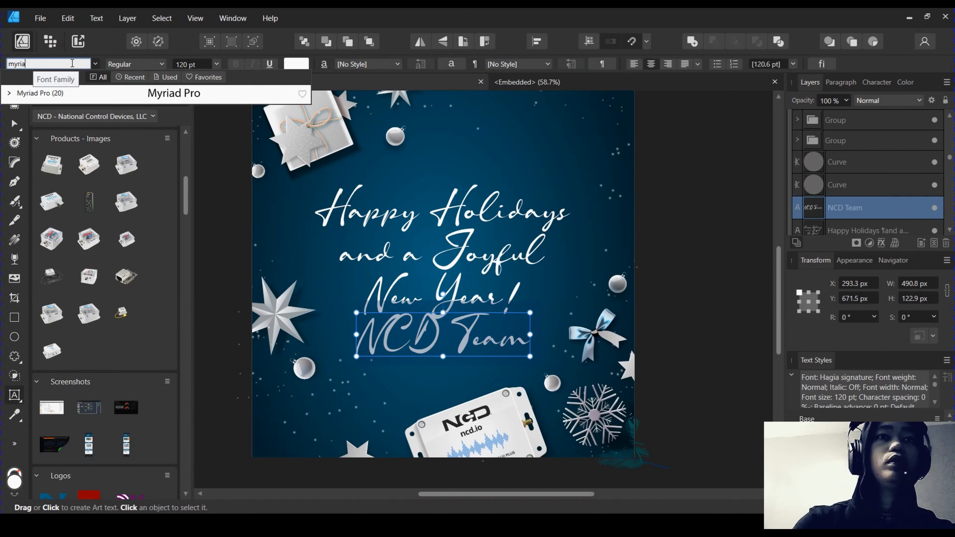
key(Return)
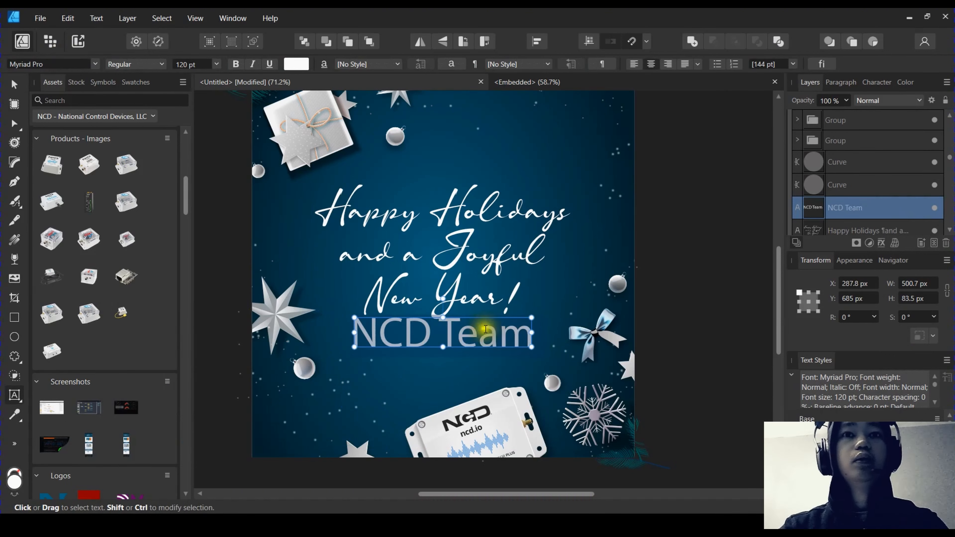
Set the font size of the "NCD Team" text to 60 pt
click(502, 324)
drag(503, 324, 505, 327)
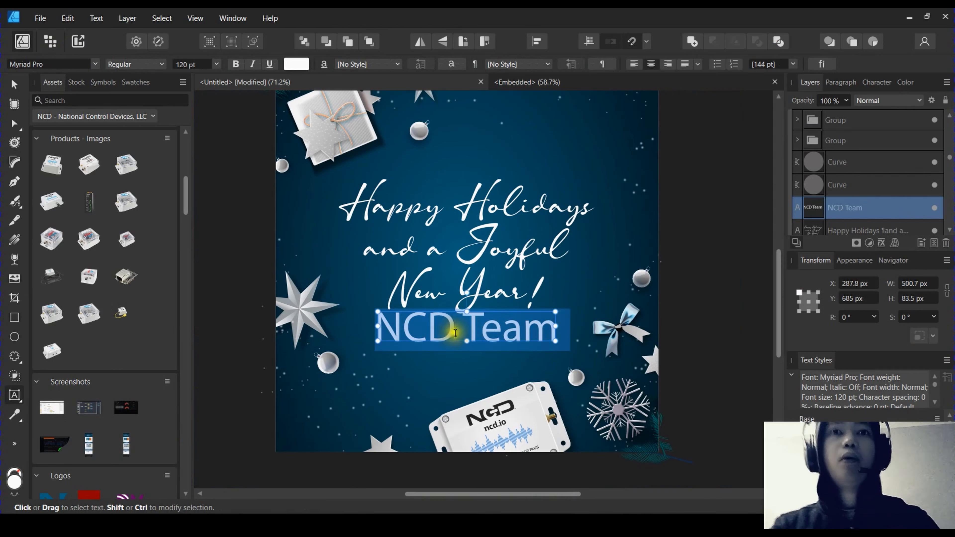
click(191, 64)
text(6)
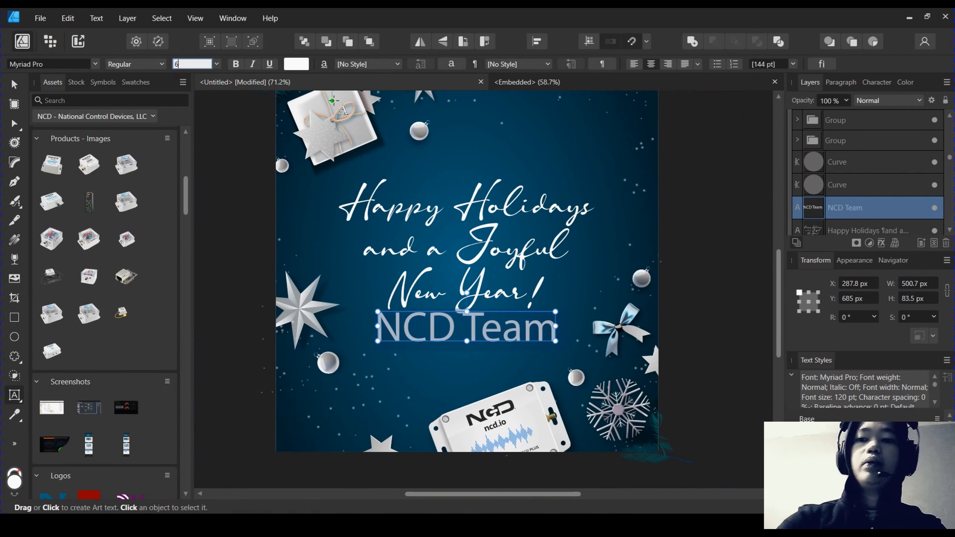
text(0)
key(Return)
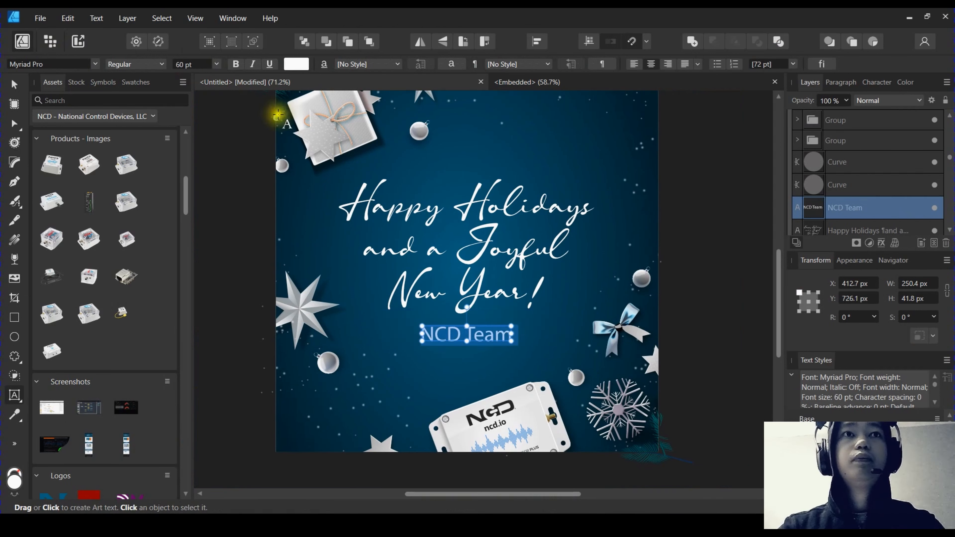
Reduce the "NCD Team" text to a font size of 48 pt
click(198, 65)
text(48)
key(Return)
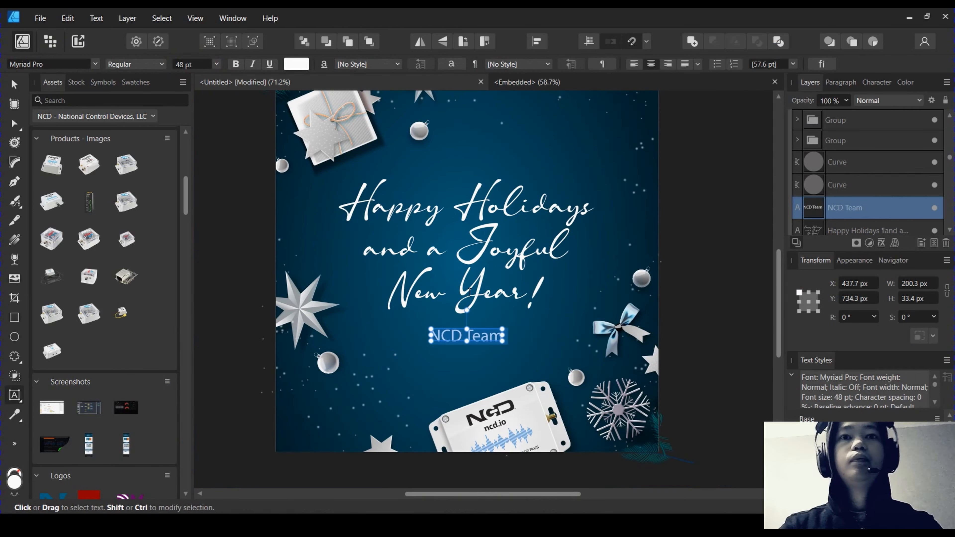
Move the "NCD Team" text slightly down, keeping it centred below the greeting
scroll(471, 318, up, 2)
key(v)
drag(485, 348, 486, 369)
scroll(491, 348, down, 2)
Move the greeting text slightly down to about Y 319.7 px, closer to the "NCD Team" line, and deselect it
click(504, 316)
scroll(521, 303, up, 2)
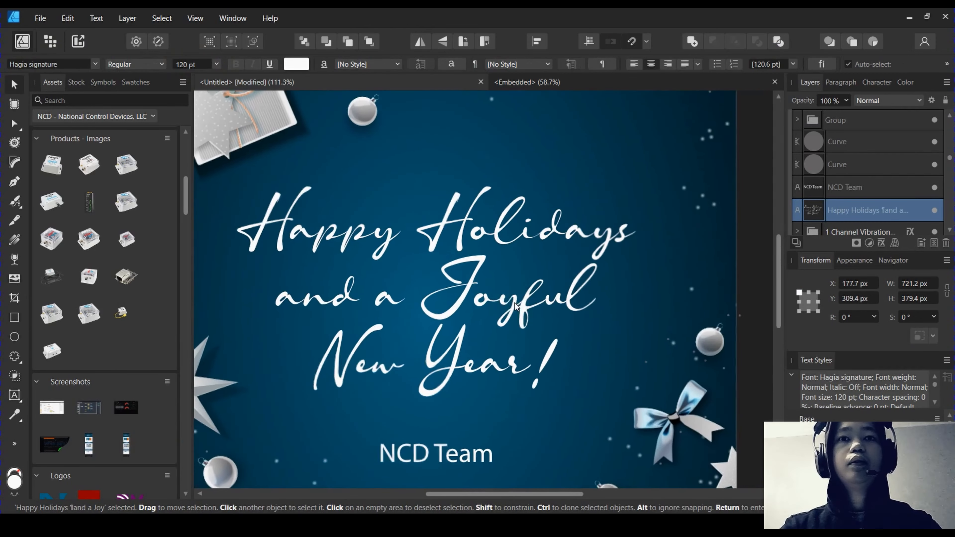
drag(520, 303, 525, 311)
key(ctrl+z)
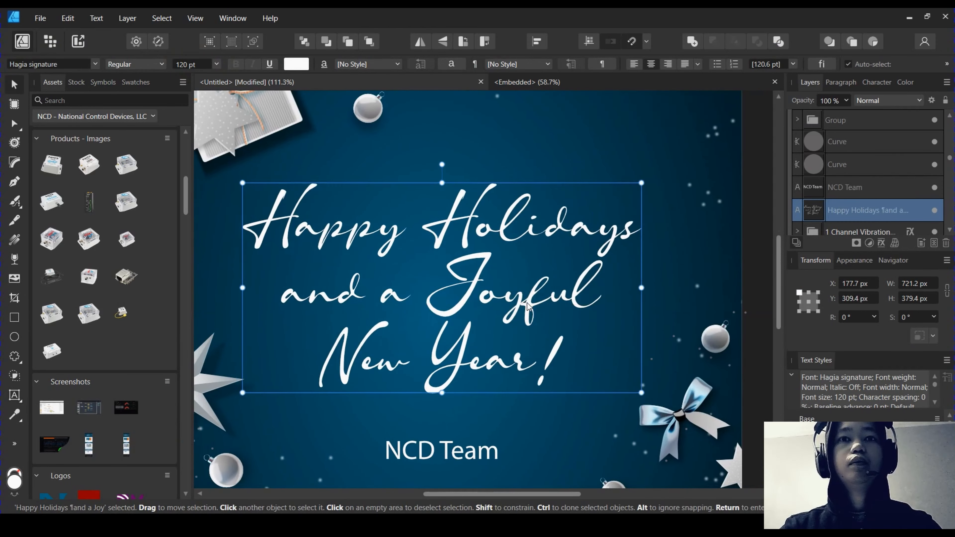
scroll(571, 251, down, 2)
scroll(565, 258, up, 2)
drag(581, 230, 582, 238)
scroll(582, 238, down, 3)
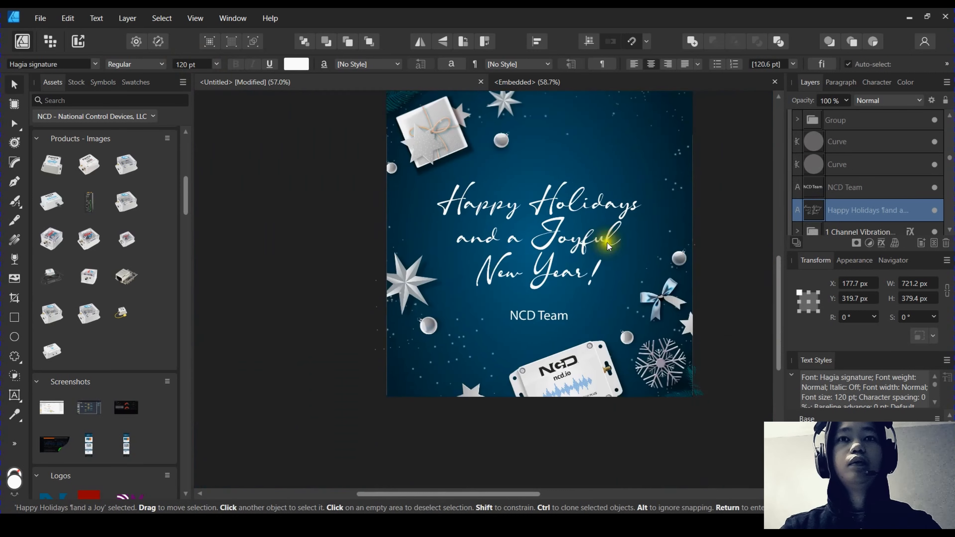
click(603, 267)
scroll(632, 258, down, 3)
scroll(576, 269, up, 1)
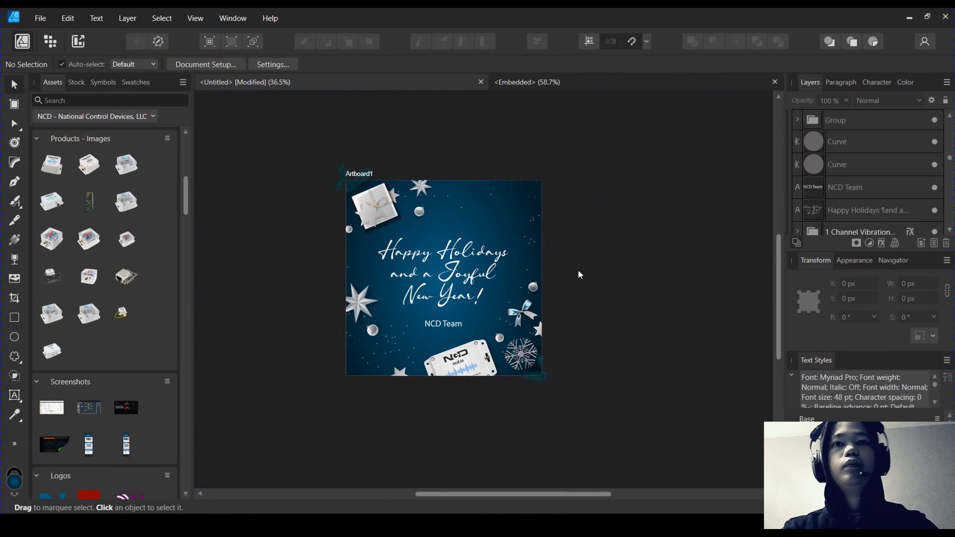
Save the document as "20231219 - SM - Christmas.afdesign" in the "20231219 - NL - Christmas" folder, basing the name on the existing file
key(ctrl+s)
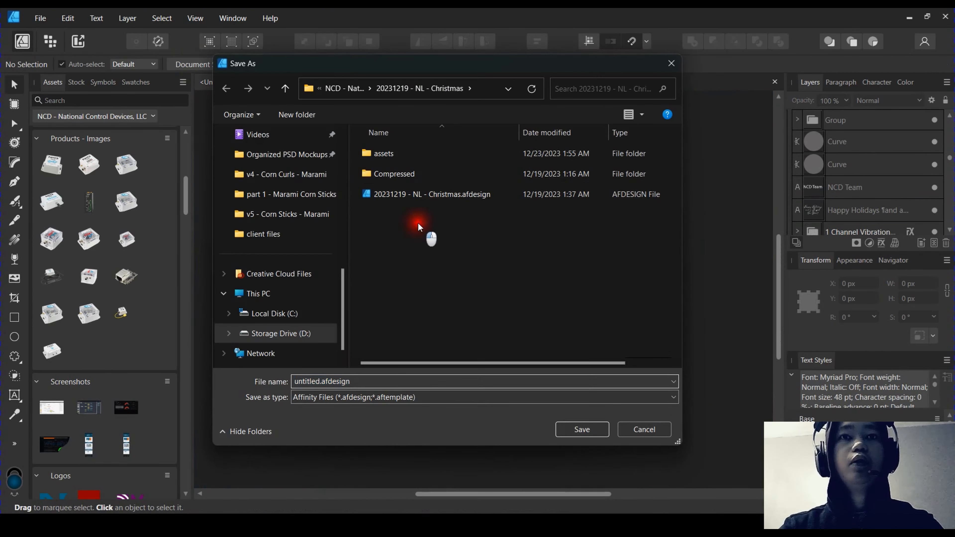
click(418, 222)
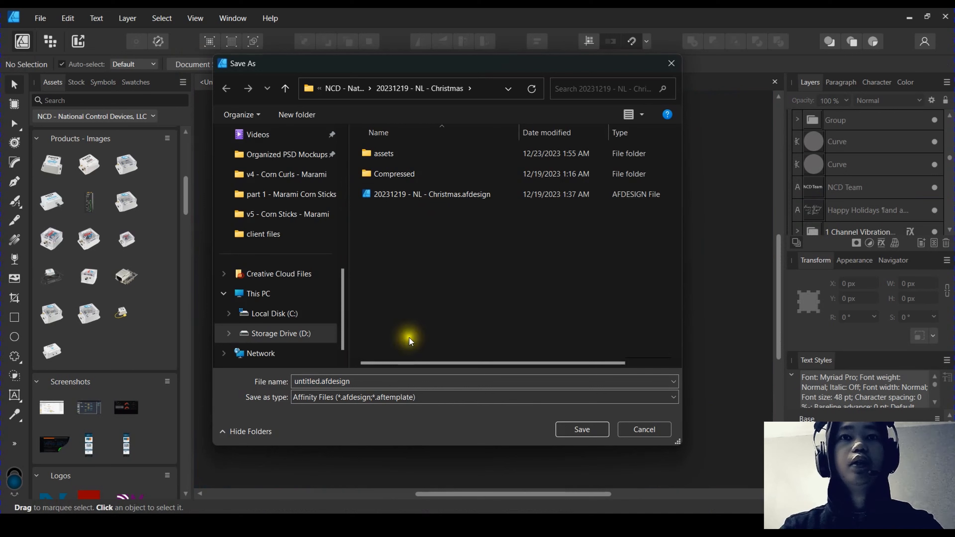
click(424, 193)
click(361, 383)
click(337, 381)
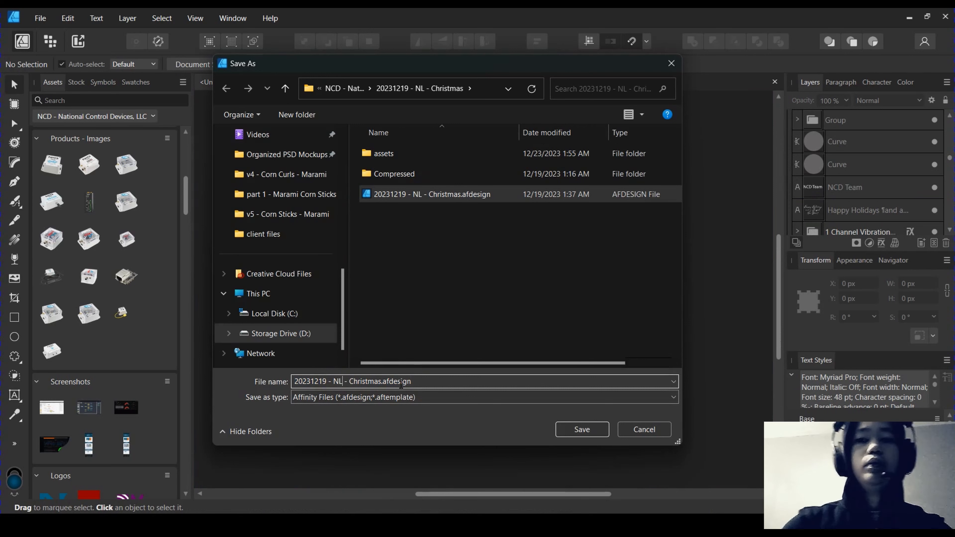
key(BackSpace)
key(BackSpace)
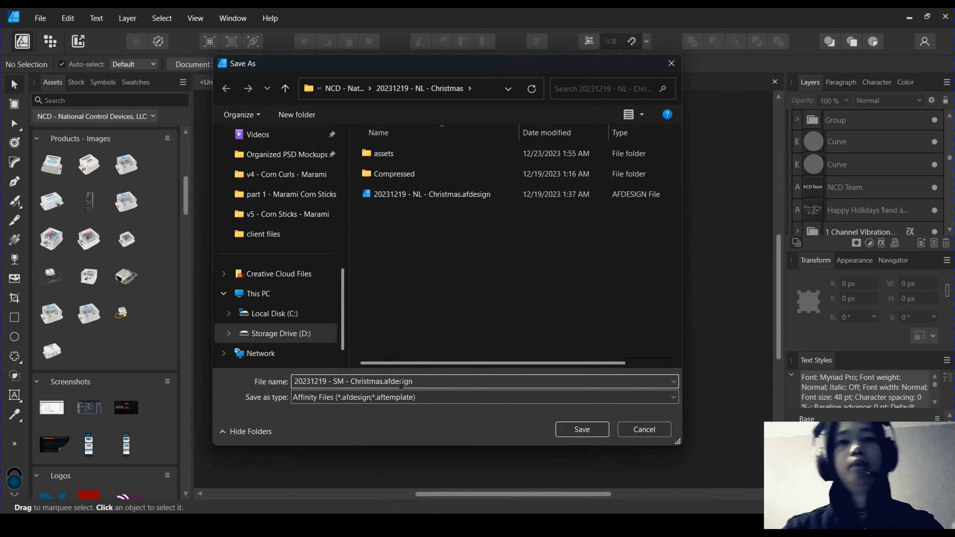
click(574, 431)
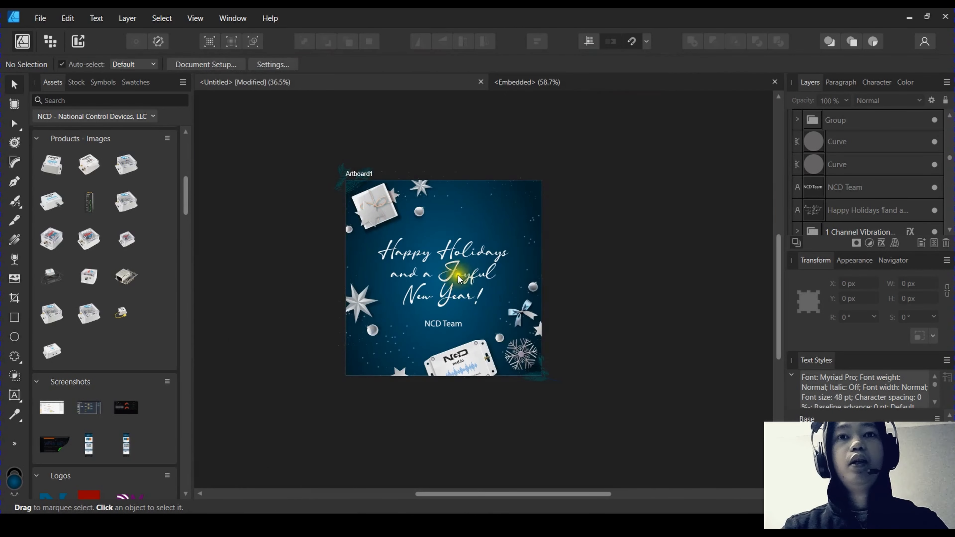
Rename the artboard as "SM - Christmas - 1080x1080"
click(359, 170)
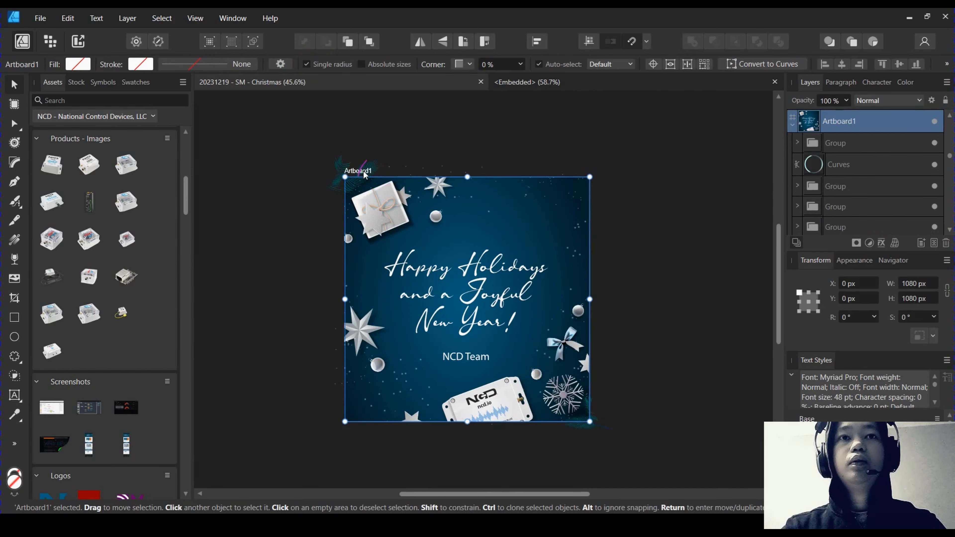
scroll(363, 177, up, 2)
scroll(378, 177, down, 1)
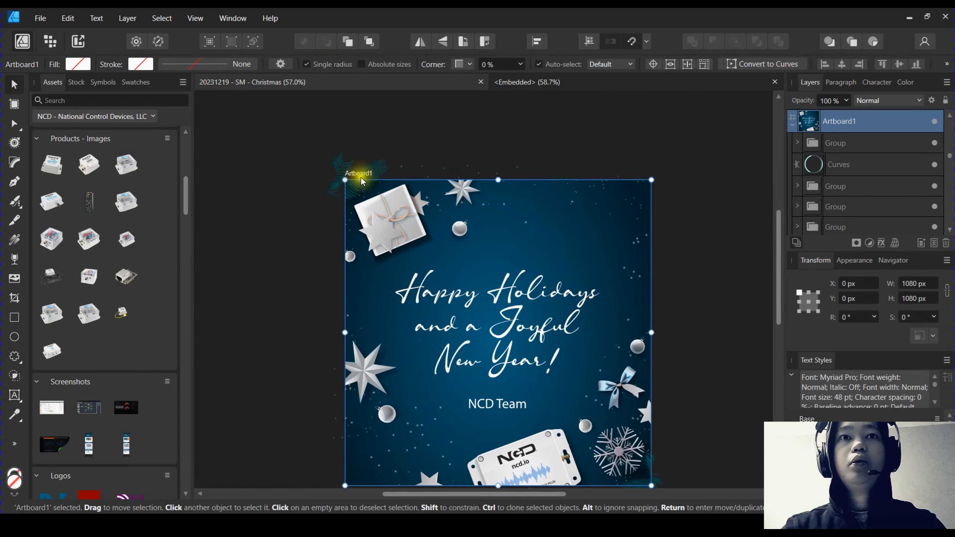
double_click(360, 174)
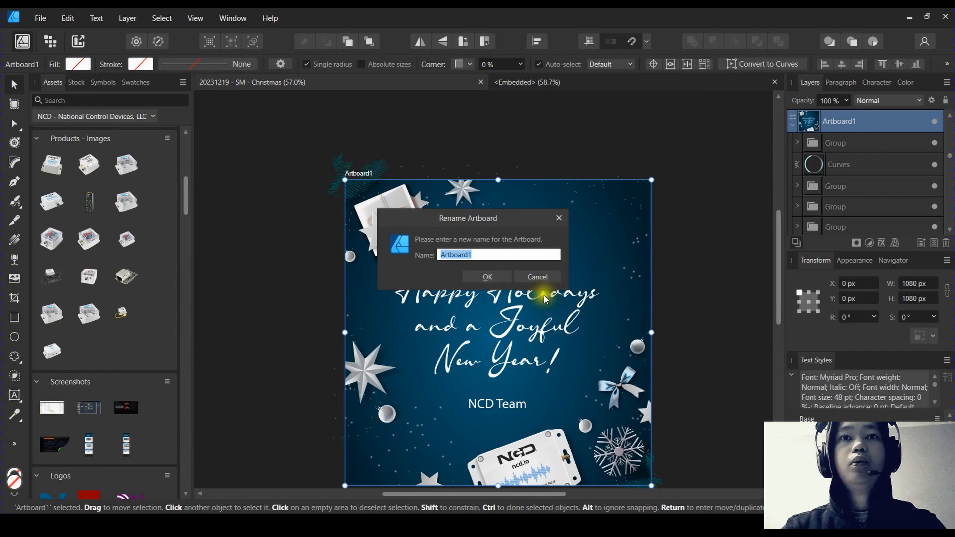
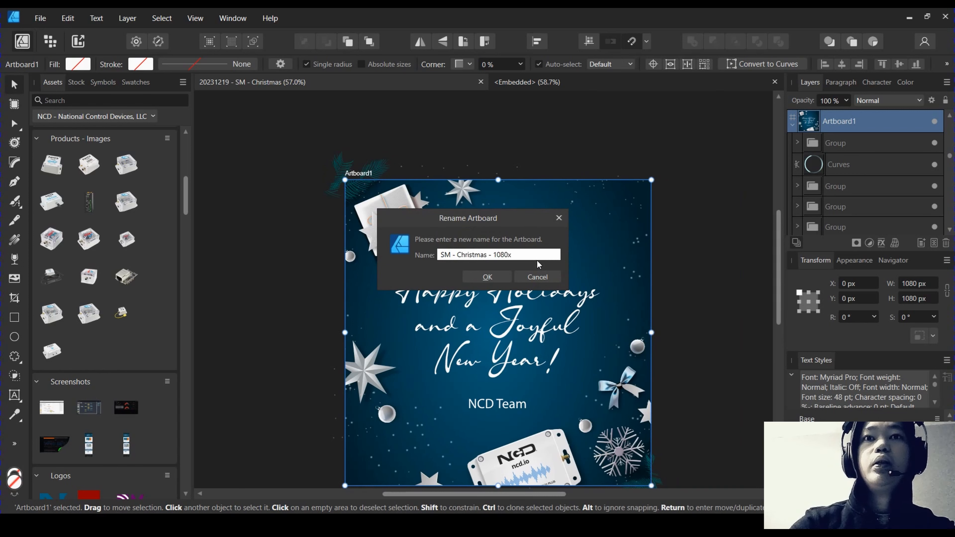
key(Return)
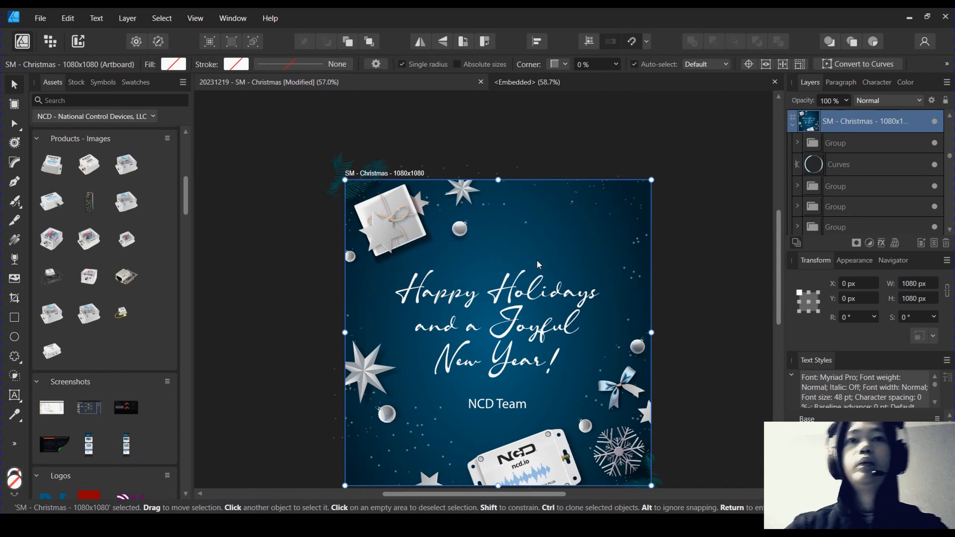
Duplicate the artboard beside the original at about X 1289.1 px, aligned at Y 0 px, and deselect it
scroll(545, 212, down, 3)
click(613, 203)
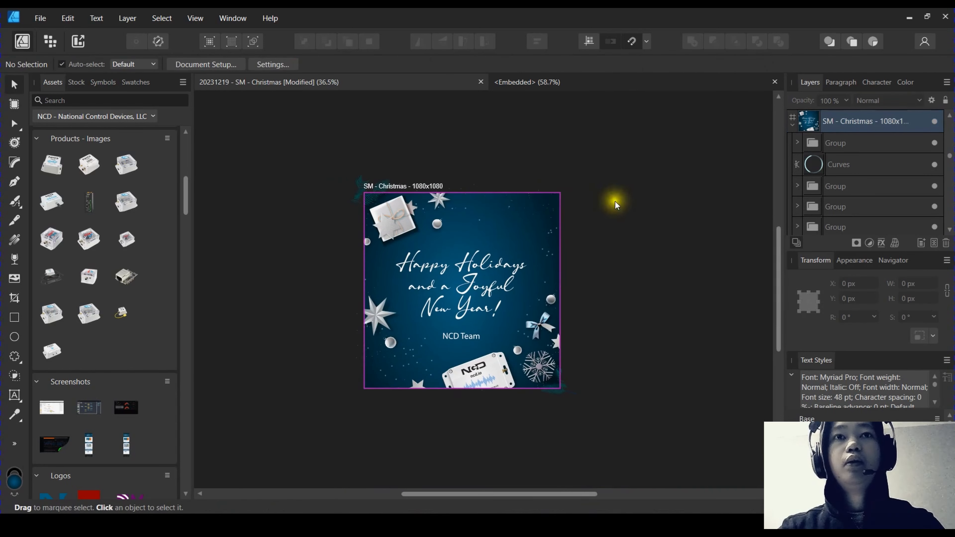
click(399, 190)
mouse_move(484, 195)
mouse_down()
mouse_move(642, 200)
mouse_move(636, 168)
mouse_move(488, 150)
mouse_up()
click(638, 151)
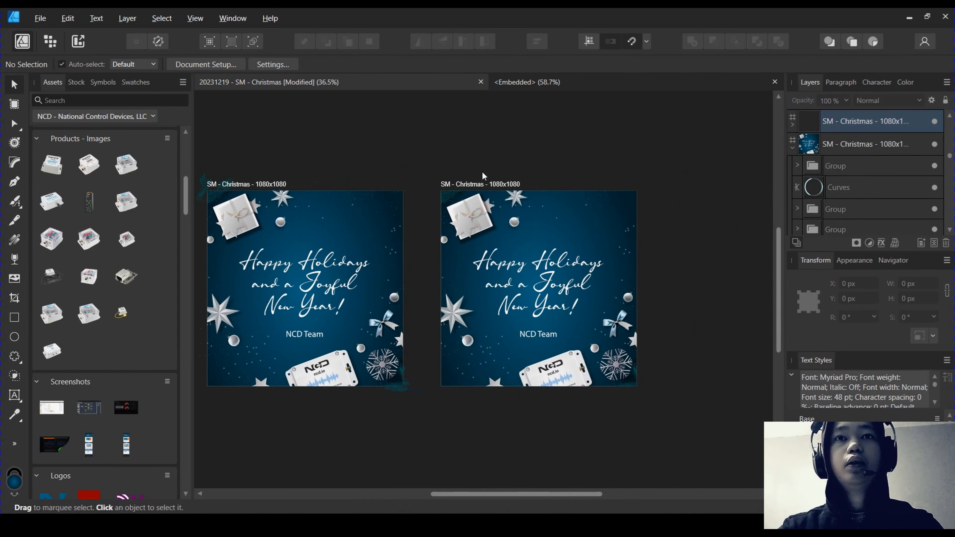
Set the duplicated artboard's height to 1920 px and deselect it
click(470, 186)
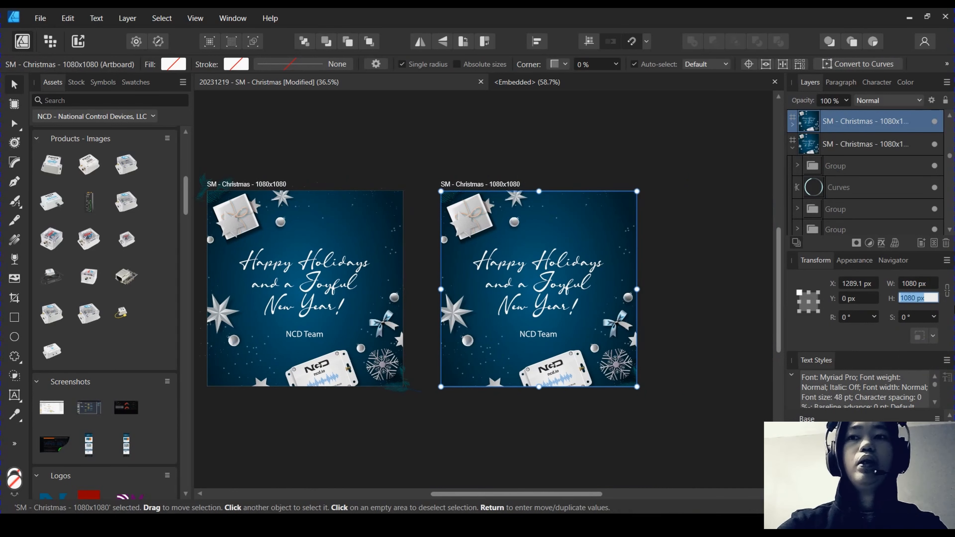
text(1920)
key(Return)
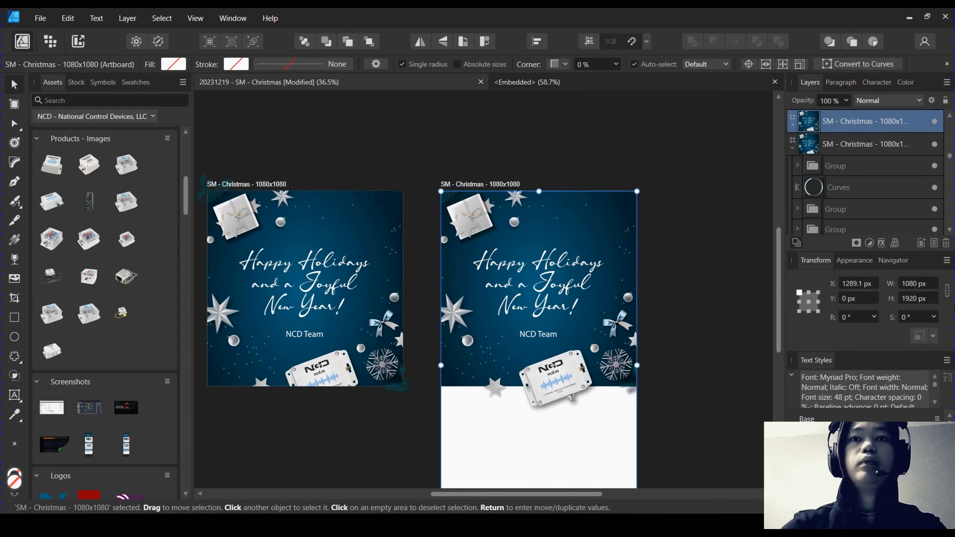
click(672, 382)
scroll(673, 381, down, 1)
scroll(673, 382, down, 3)
scroll(908, 163, down, 1)
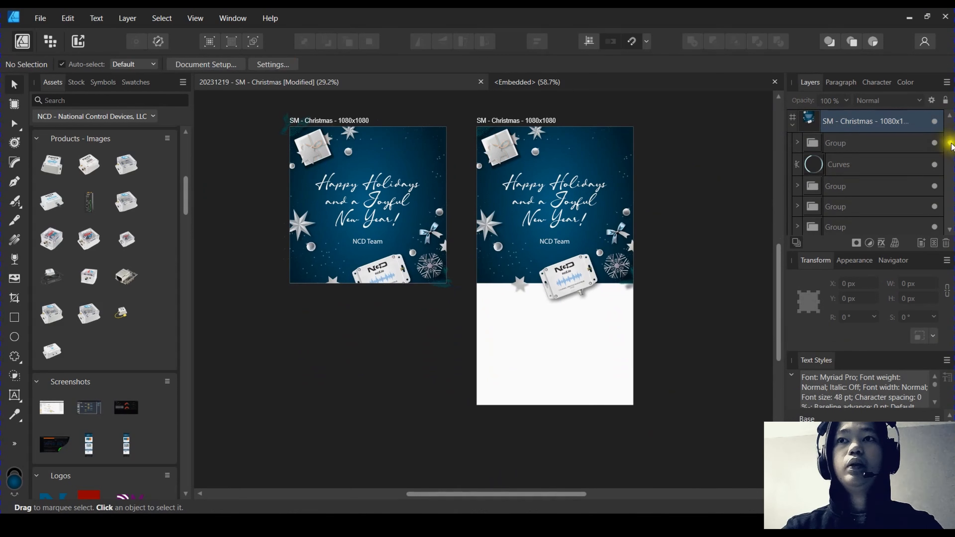
Look through the duplicated artboard's layers for the objects that make up its background
drag(951, 146, 951, 158)
drag(944, 212, 952, 247)
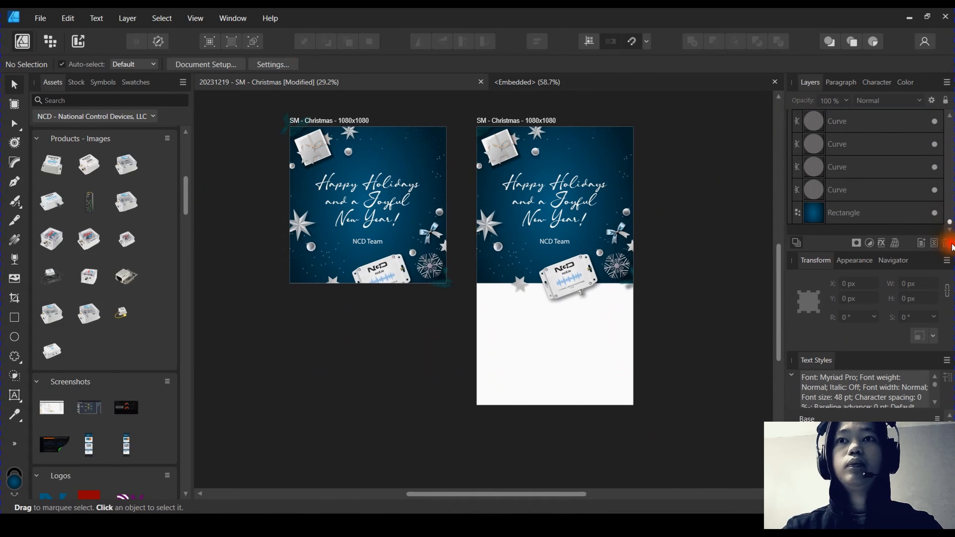
scroll(815, 202, up, 1)
scroll(815, 200, up, 5)
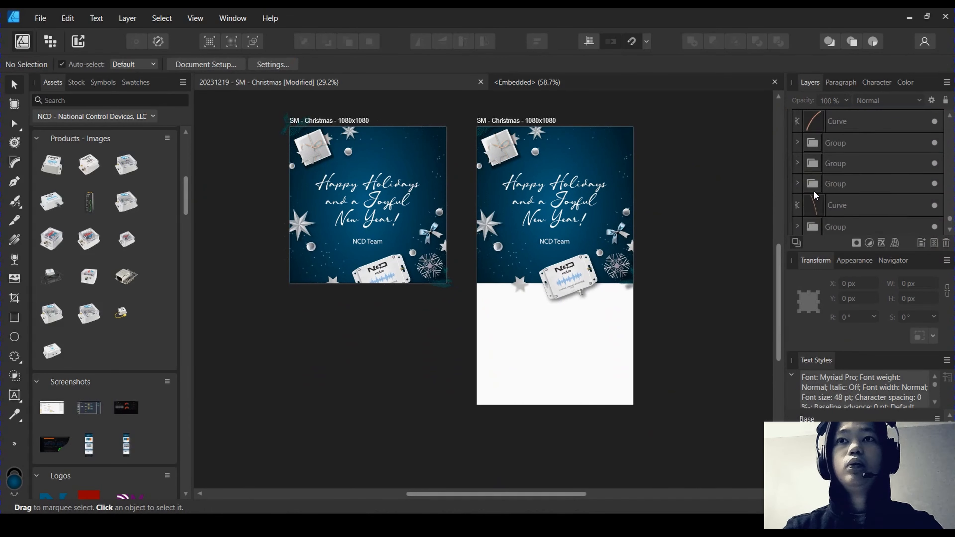
scroll(826, 189, down, 2)
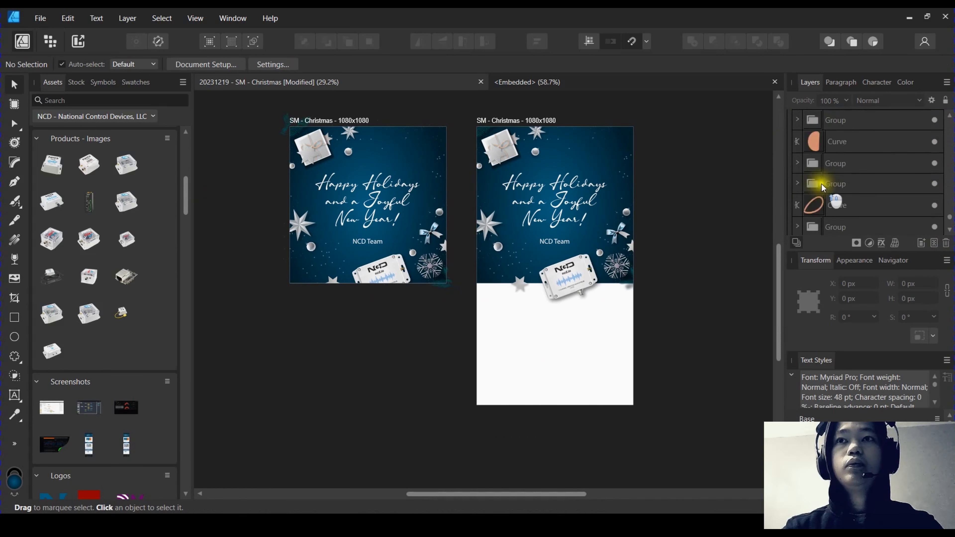
scroll(832, 183, down, 3)
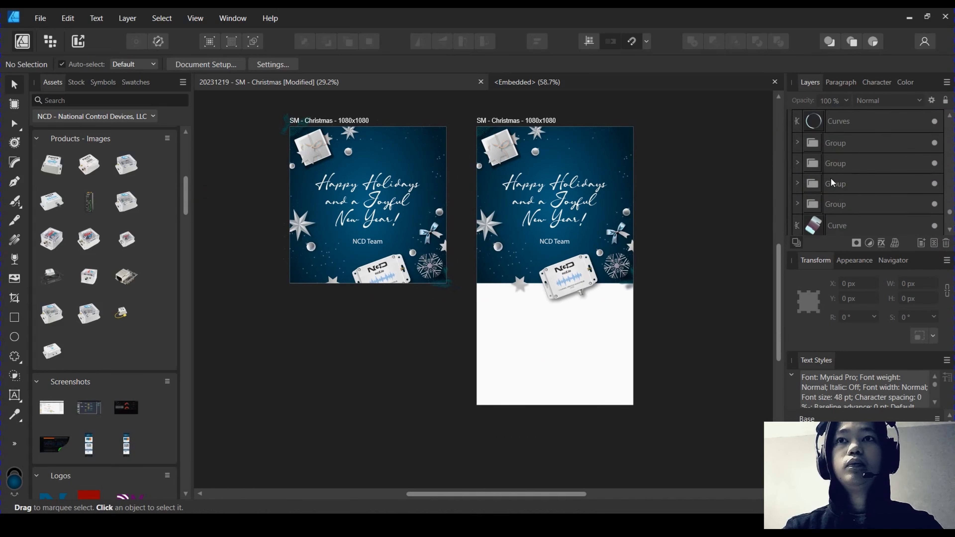
scroll(833, 181, up, 3)
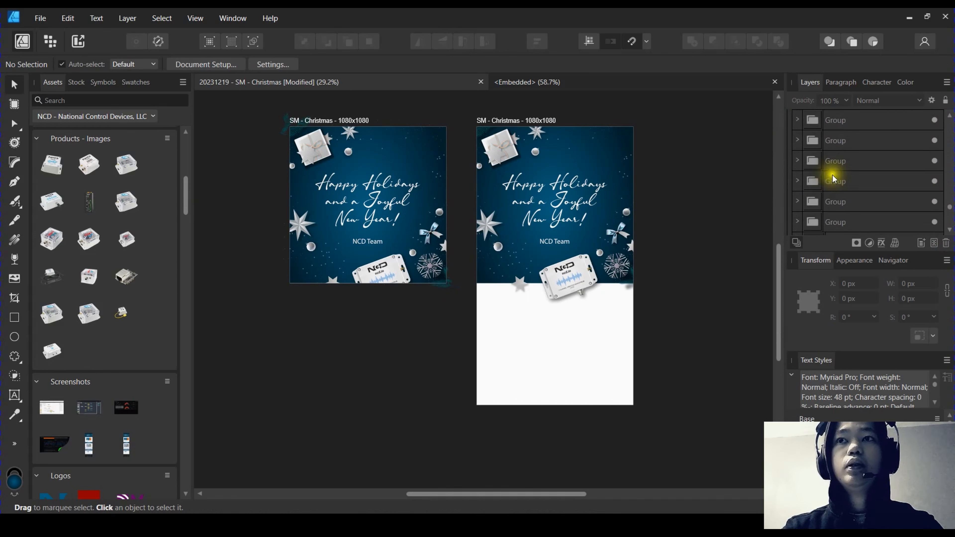
scroll(835, 178, down, 3)
scroll(837, 174, up, 2)
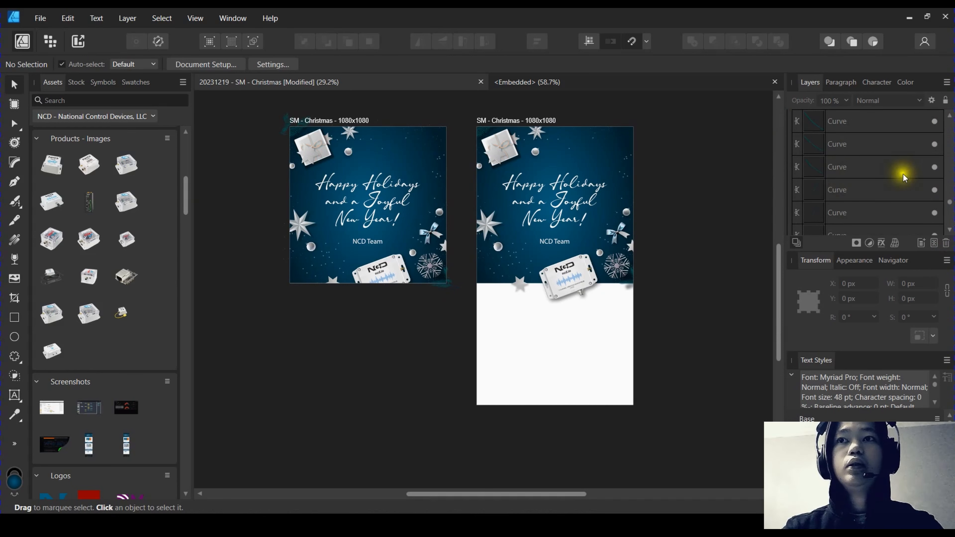
drag(950, 199, 948, 167)
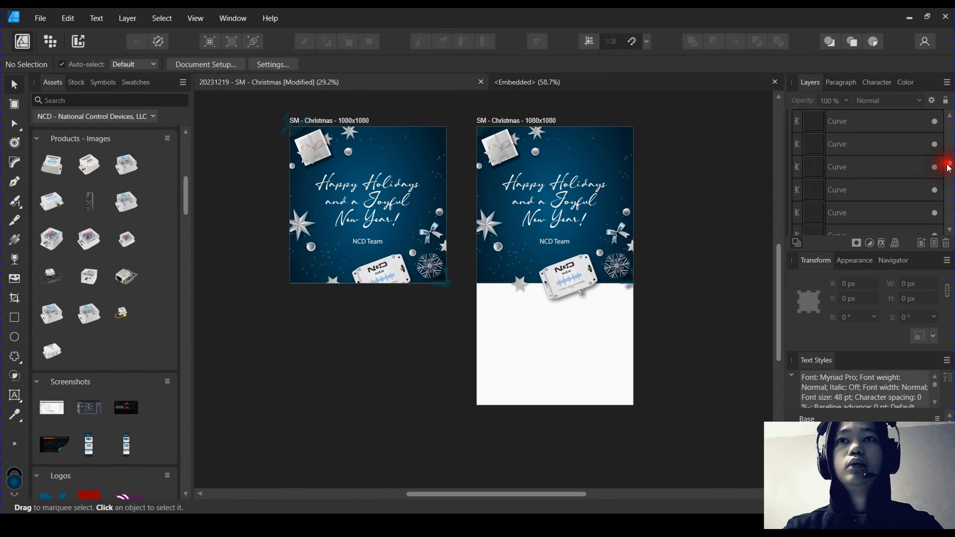
click(838, 199)
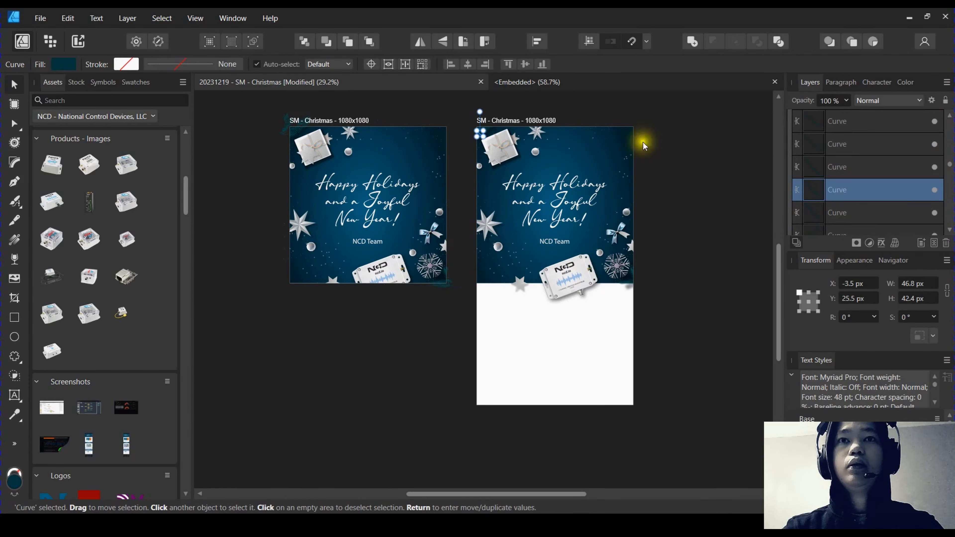
scroll(859, 174, up, 2)
scroll(863, 178, down, 2)
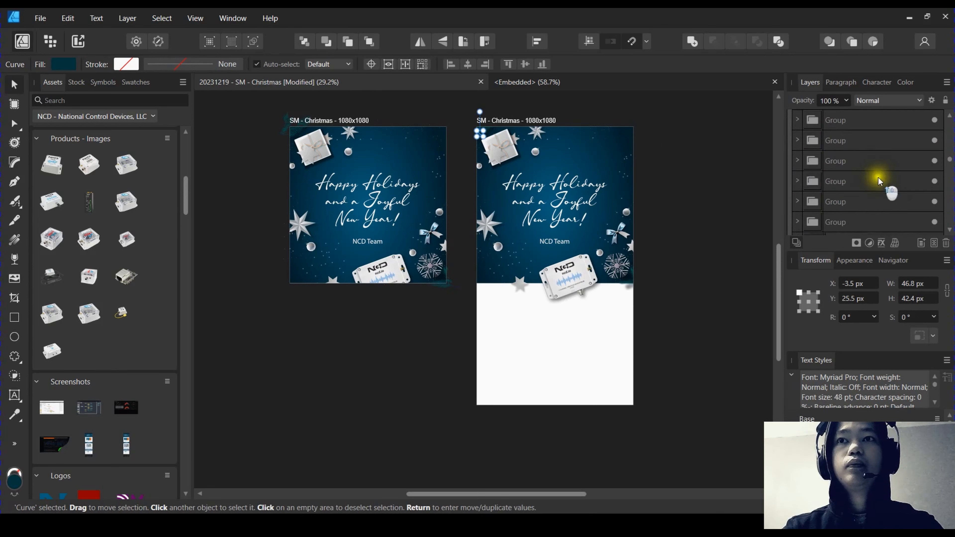
drag(950, 160, 950, 136)
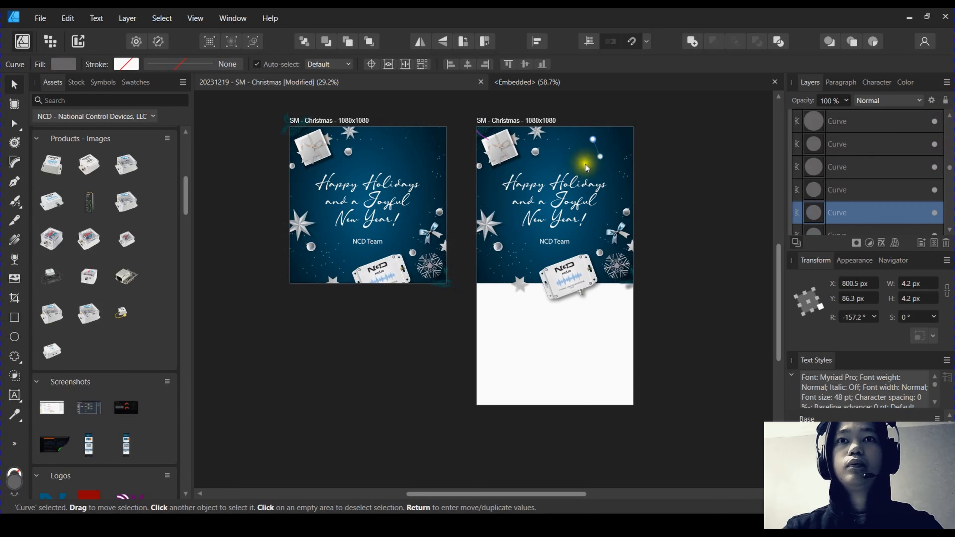
Stretch the duplicated artboard's blue background rectangle down to the artboard's lower edge, making it about 1941 px high
click(586, 161)
drag(588, 165, 630, 187)
click(636, 144)
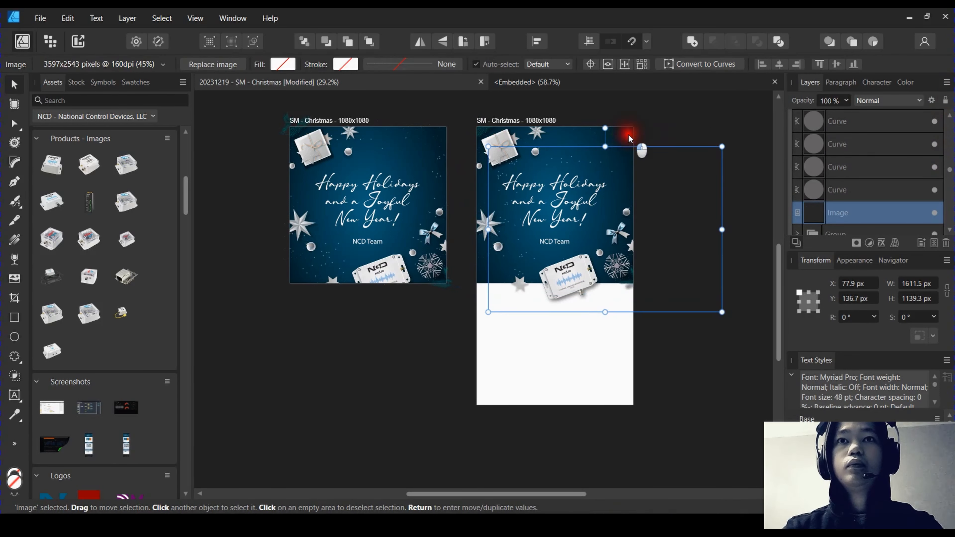
drag(549, 287, 551, 405)
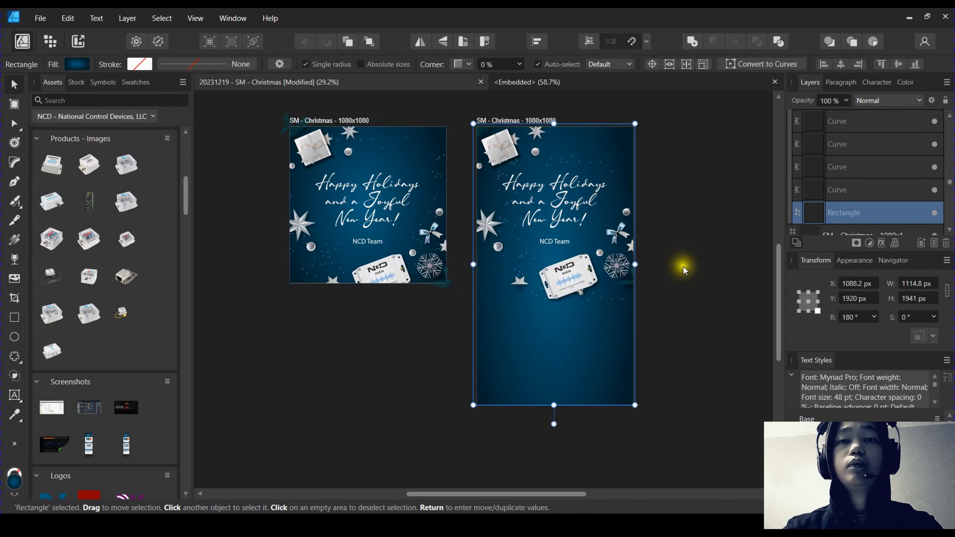
Rotate the snow image on the tall artboard to -90°
scroll(607, 188, up, 2)
click(591, 149)
drag(591, 151, 565, 154)
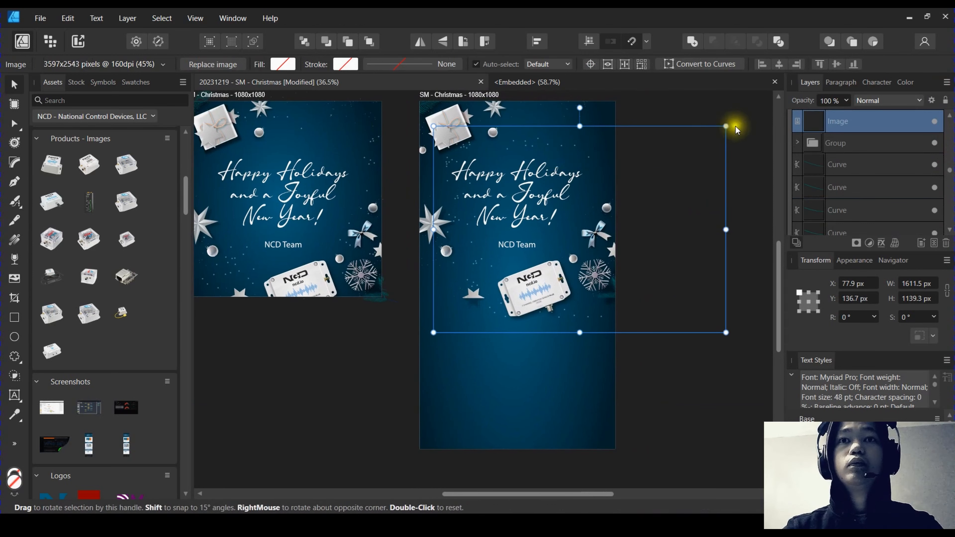
drag(735, 124, 693, 325)
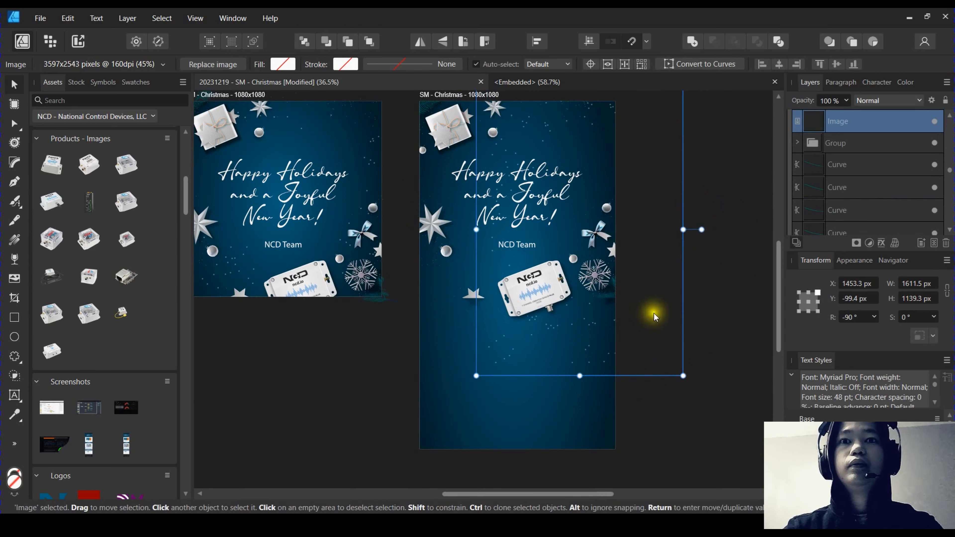
Enlarge the rotated snow image to about 1987.1 x 1404.8 px, place it over the tall artboard and deselect it
drag(603, 352, 546, 320)
key(space)
drag(601, 336, 644, 411)
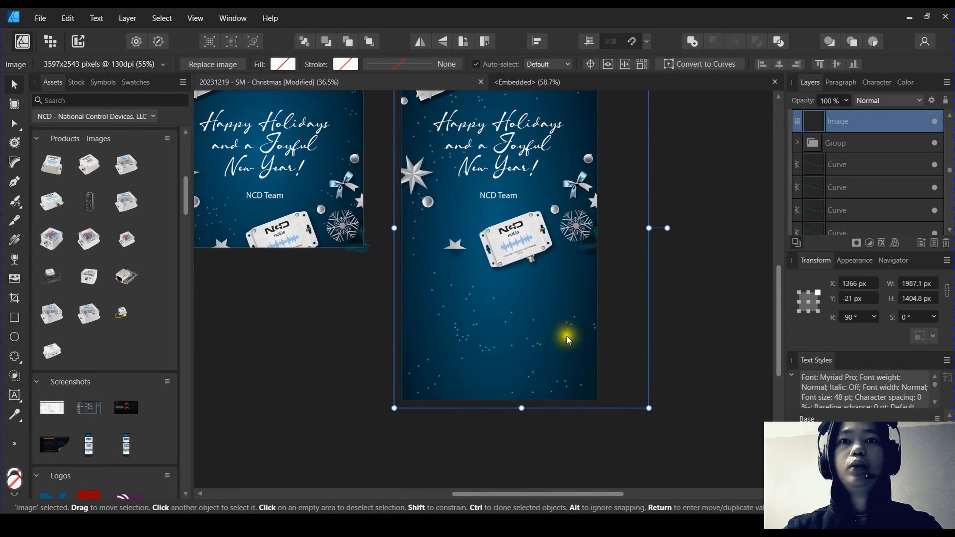
drag(565, 335, 530, 333)
click(695, 311)
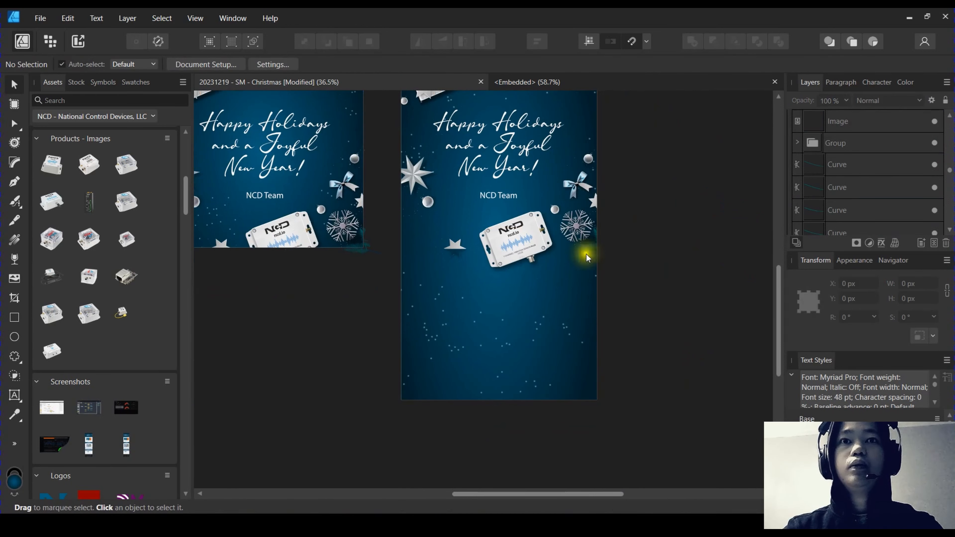
Move the NCD sensor product image down near the tall artboard's lower edge and deselect it
click(528, 246)
scroll(529, 248, up, 1)
drag(529, 248, 525, 391)
click(669, 285)
Move the right-hand bow, snowflake, star, bauble and branch decorations down to the tall artboard's lower right corner and deselect them
drag(666, 243, 630, 329)
drag(651, 199, 634, 187)
drag(600, 238, 507, 346)
drag(557, 300, 565, 403)
drag(618, 361, 664, 272)
drag(557, 352, 531, 387)
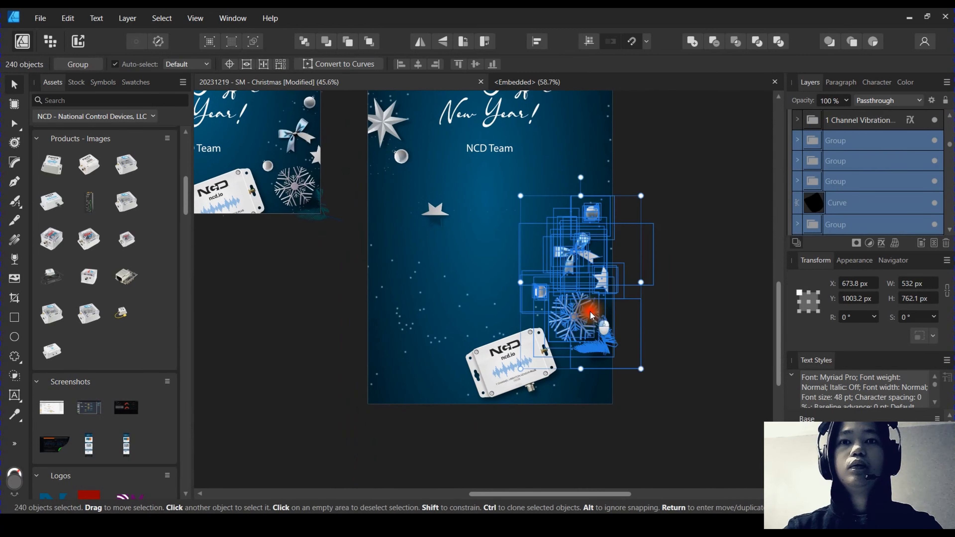
drag(590, 313, 590, 367)
click(674, 343)
scroll(692, 345, left, 1)
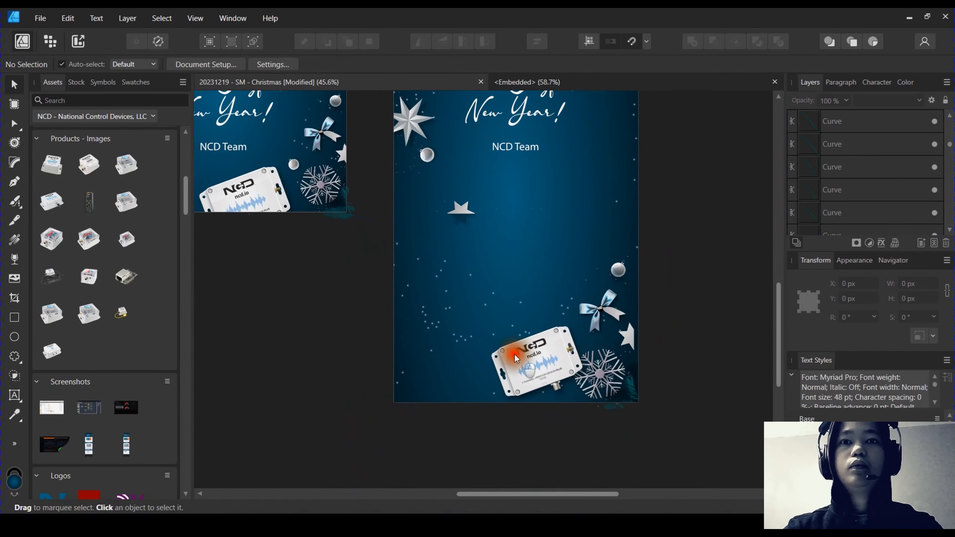
Shift the sensor image slightly left, clear of the small bauble beside the snowflake
click(530, 362)
mouse_move(511, 363)
mouse_down()
mouse_move(473, 380)
mouse_move(499, 363)
mouse_up()
click(587, 320)
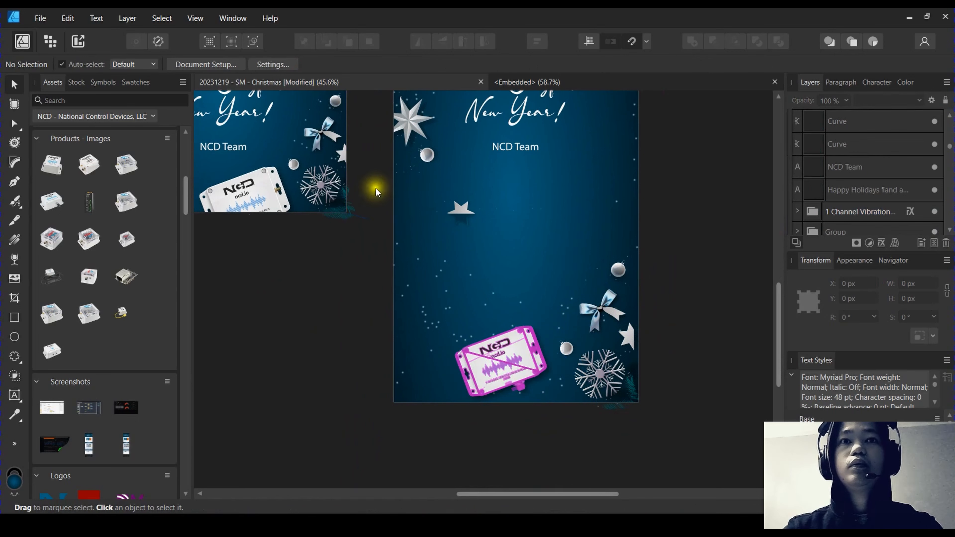
Move the cropped silver star from mid-artboard down to the tall artboard's lower left edge
drag(371, 193, 411, 403)
click(332, 364)
drag(357, 373, 346, 464)
drag(401, 198, 424, 252)
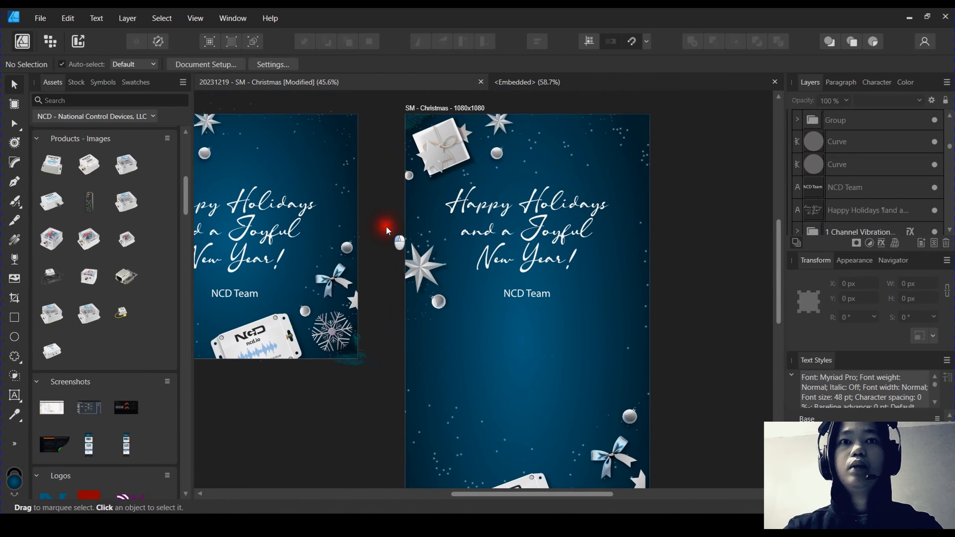
Move the left-hand star and bauble decorations down to about Y 828 px and deselect them
drag(386, 226, 459, 319)
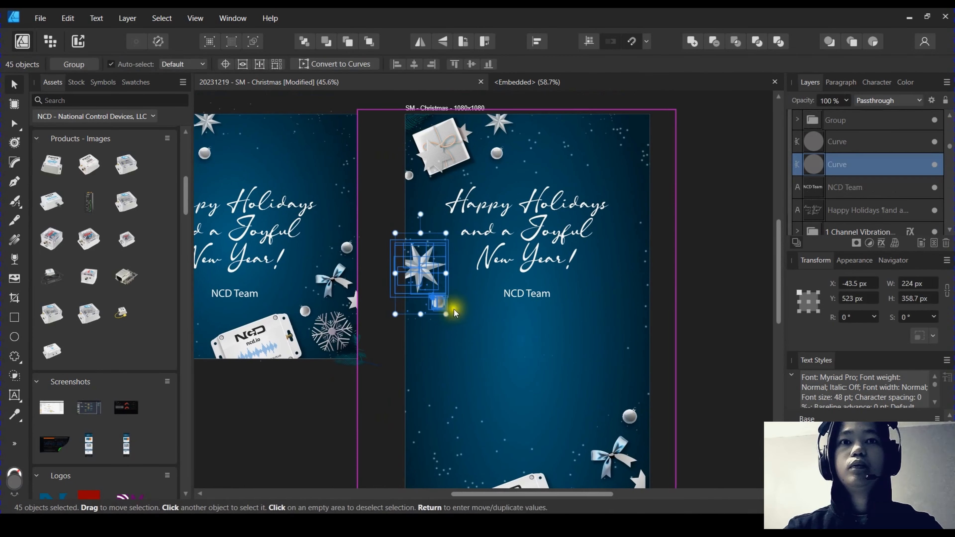
drag(370, 218, 439, 369)
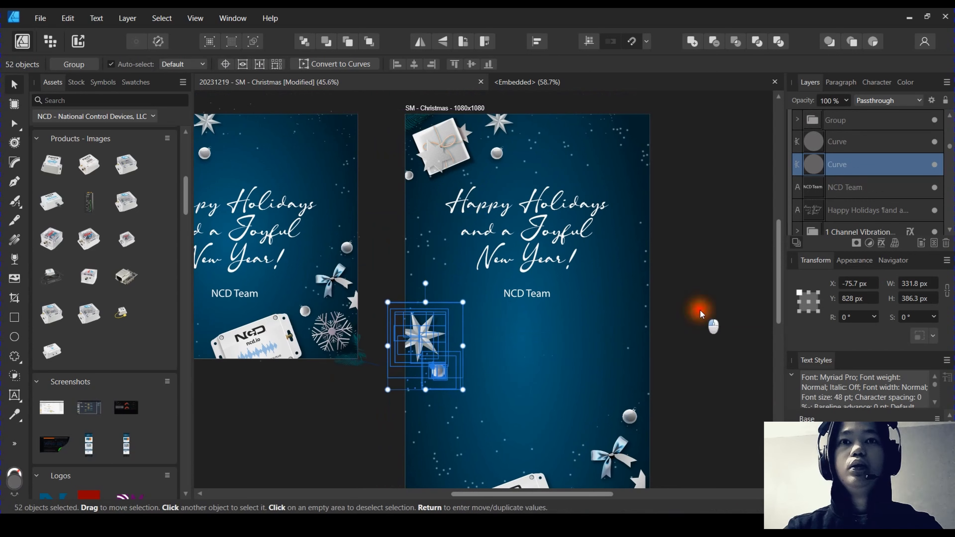
click(703, 318)
Move the greeting and "NCD Team" texts down together, placing the greeting at about Y 676.3 px, and deselect them
scroll(710, 327, up, 2)
click(499, 275)
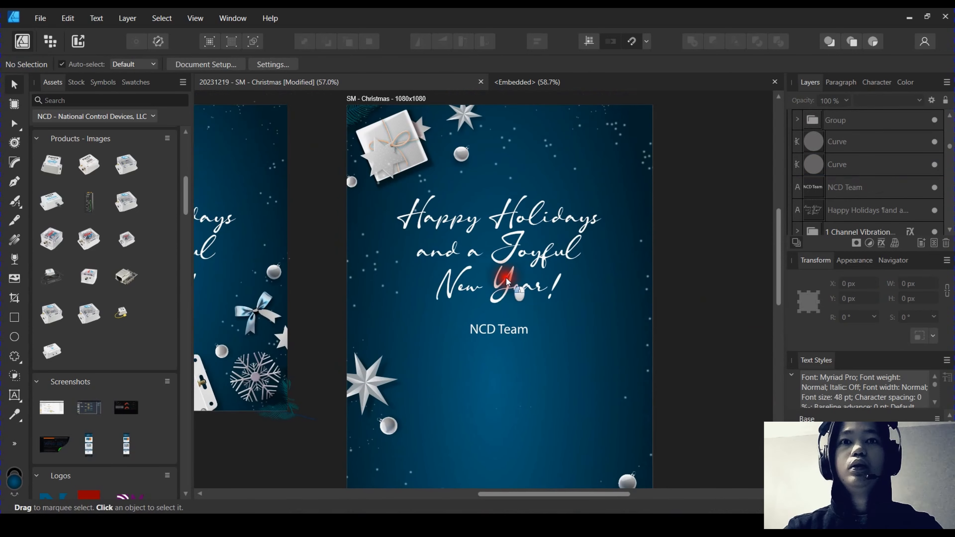
click(500, 330)
mouse_move(522, 334)
mouse_down()
mouse_move(528, 240)
mouse_move(517, 335)
mouse_up()
drag(537, 181, 544, 258)
scroll(607, 240, down, 1)
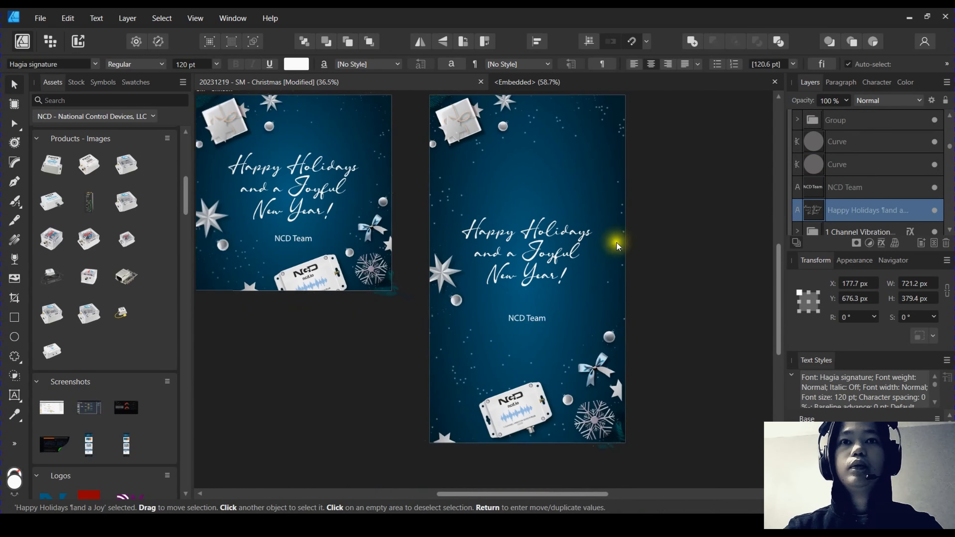
click(664, 249)
Break the greeting's first line so that "Holidays" sits on its own line
drag(665, 250, 669, 274)
scroll(578, 265, up, 2)
drag(506, 248, 530, 251)
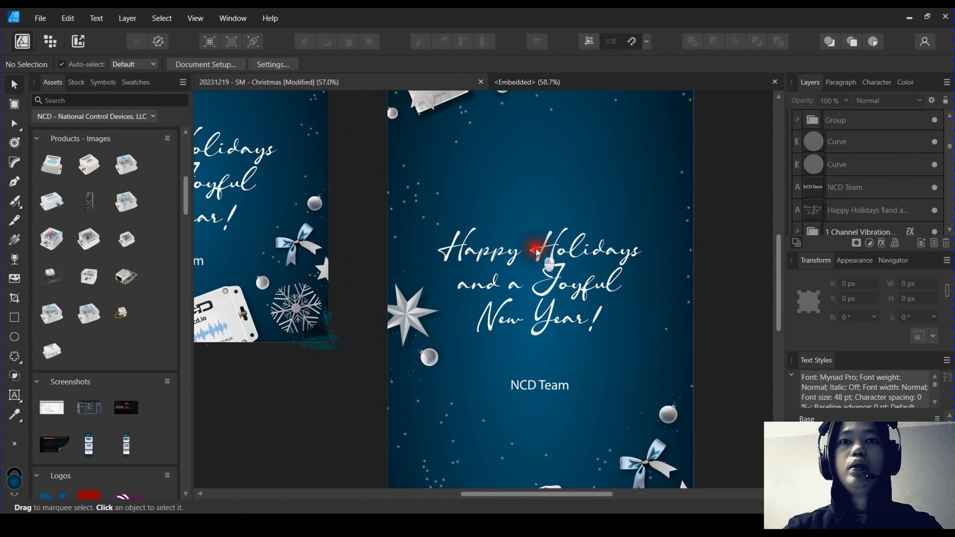
double_click(530, 251)
key(Return)
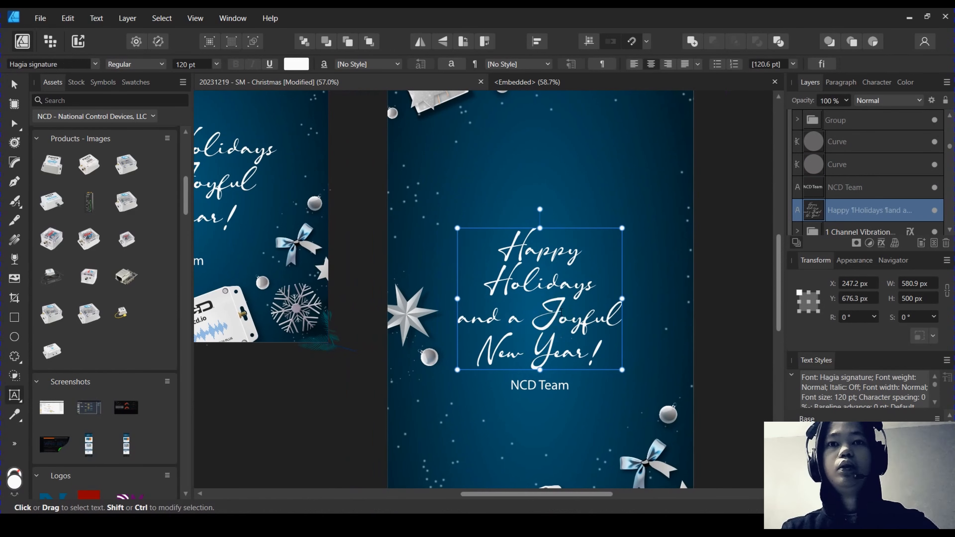
key(Escape)
Enlarge the greeting to about 193.3 pt at X 69.7, Y 376.9 px, and move "NCD Team" below it to about Y 1336.8 px
scroll(563, 311, down, 1)
drag(563, 312, 556, 286)
drag(610, 217, 647, 182)
drag(562, 250, 590, 231)
click(555, 259)
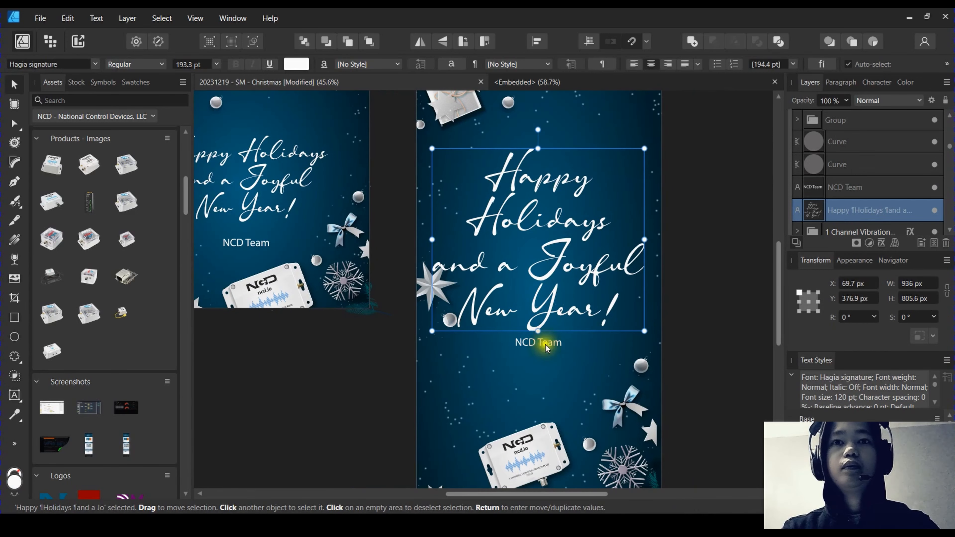
drag(546, 347, 546, 376)
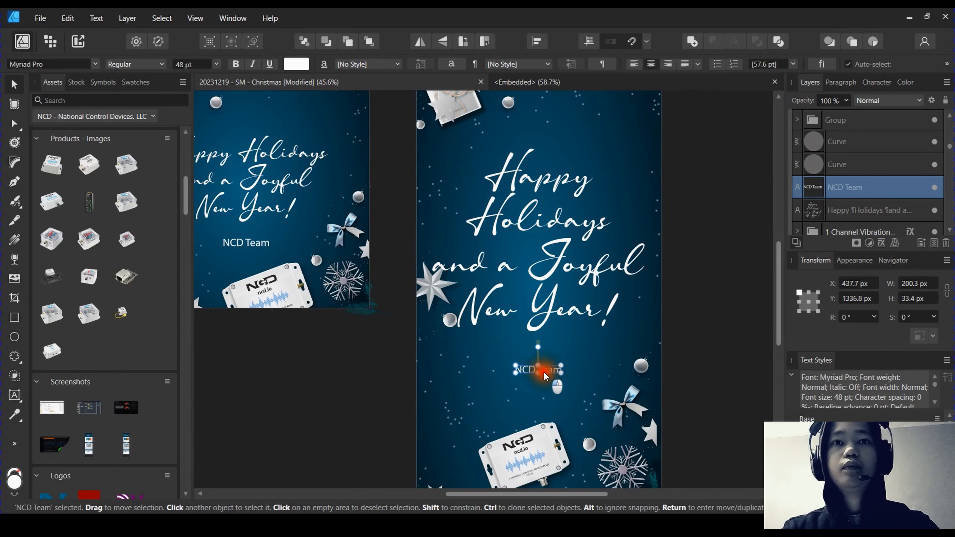
Move the left star and bauble decorations below the greeting to about Y 1376.8 px and deselect them
click(422, 293)
drag(456, 293, 539, 270)
click(442, 353)
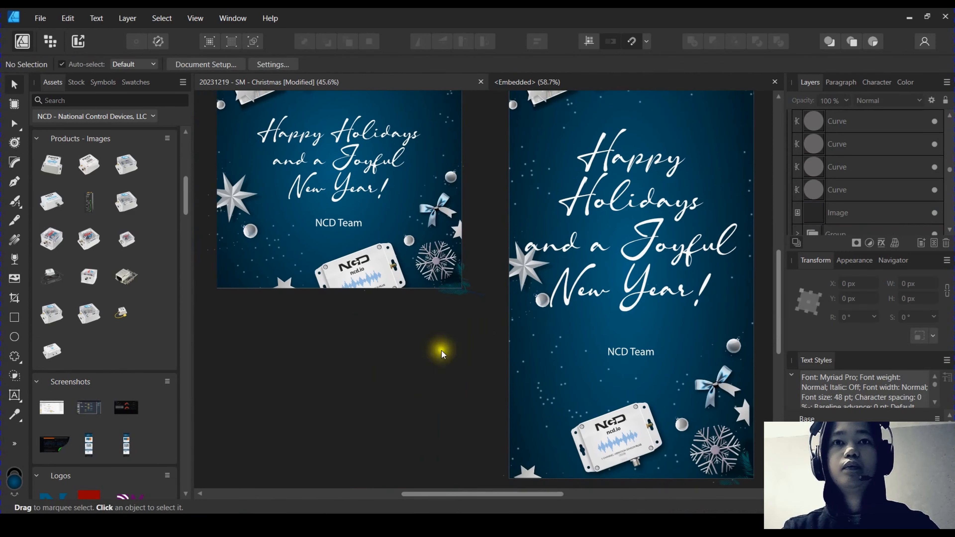
drag(488, 224, 587, 323)
drag(520, 271, 520, 400)
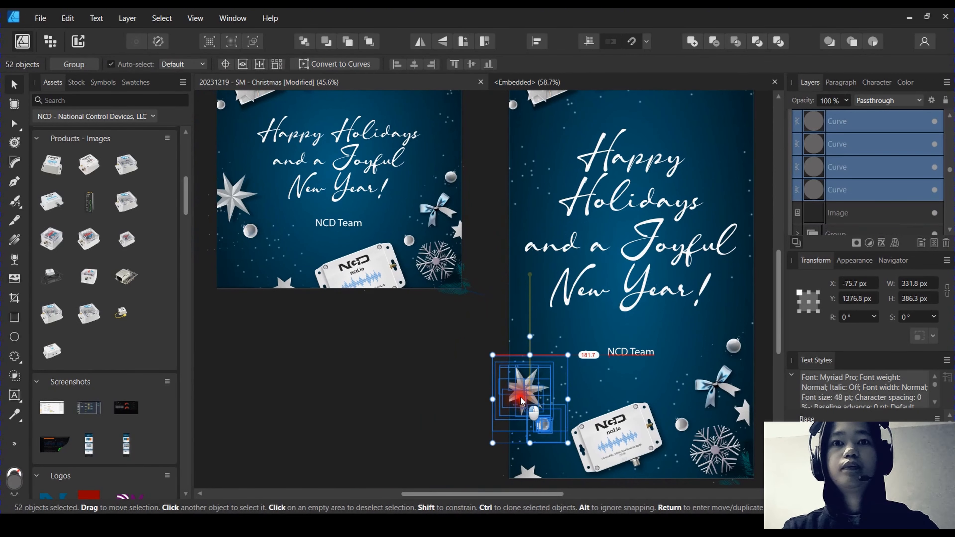
click(390, 407)
Move the enlarged greeting down to about Y 452.4 px, closer to "NCD Team", and deselect it
scroll(397, 399, down, 2)
drag(421, 396, 402, 412)
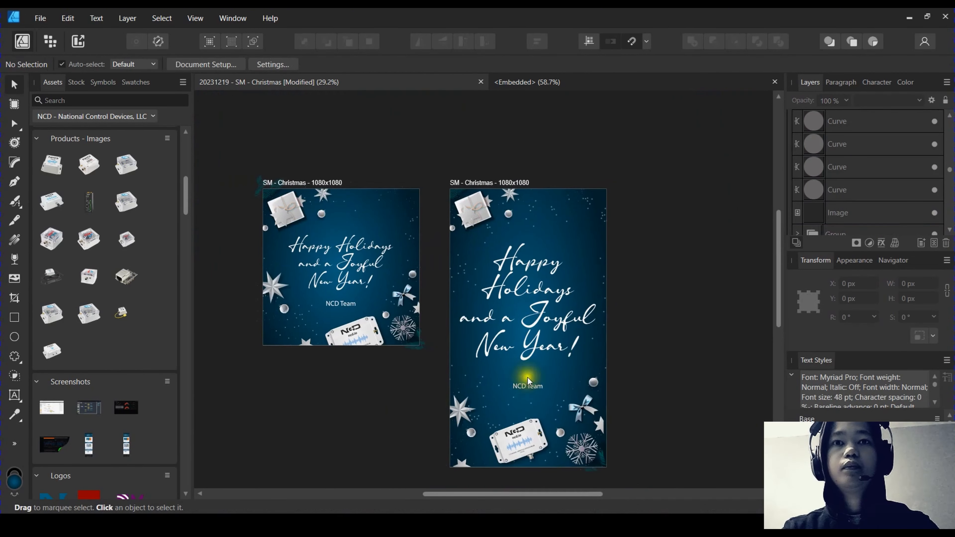
scroll(553, 357, up, 1)
click(537, 312)
scroll(539, 311, up, 2)
drag(540, 311, 547, 332)
scroll(546, 332, down, 2)
click(673, 320)
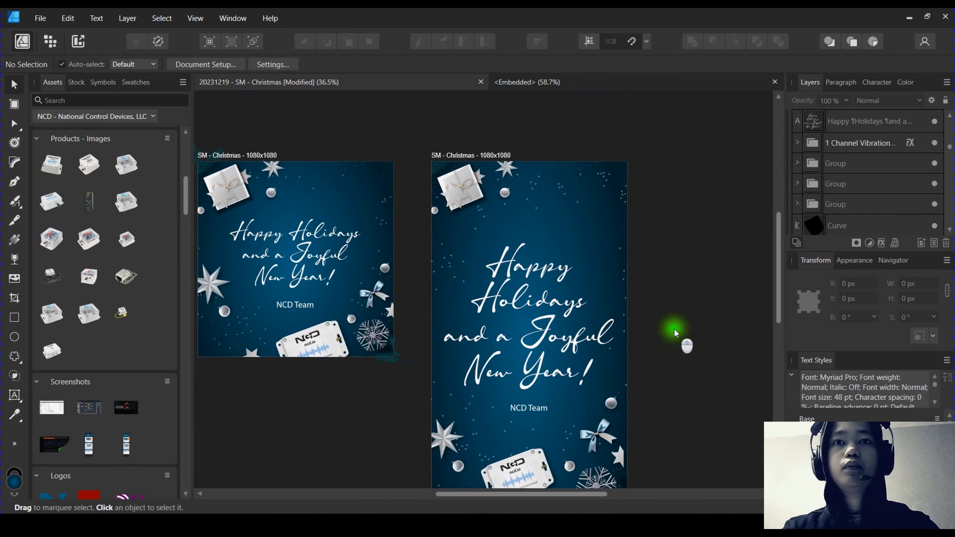
Remove the line break before "Holidays" so the greeting's first line reads "Happy Holidays"
drag(651, 274, 628, 316)
scroll(548, 296, up, 1)
drag(543, 291, 555, 294)
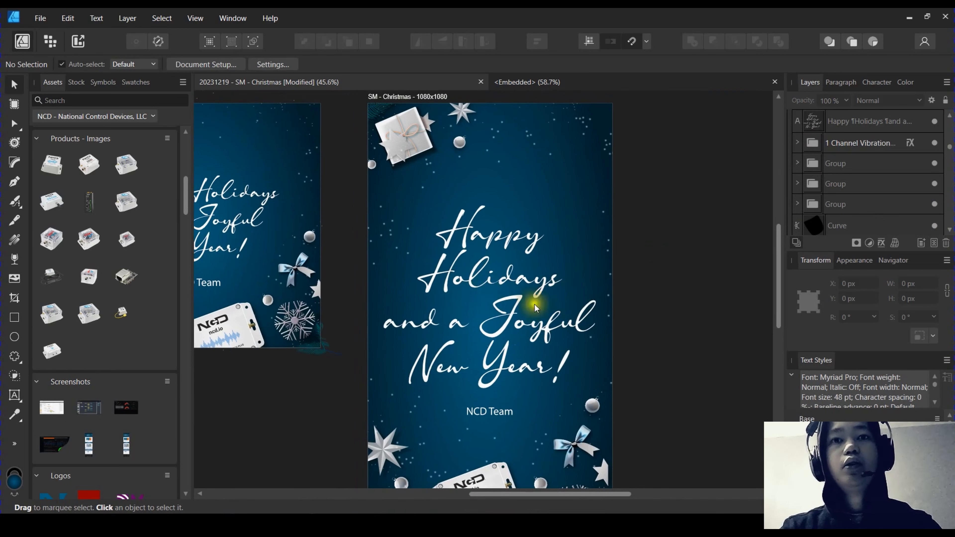
double_click(430, 281)
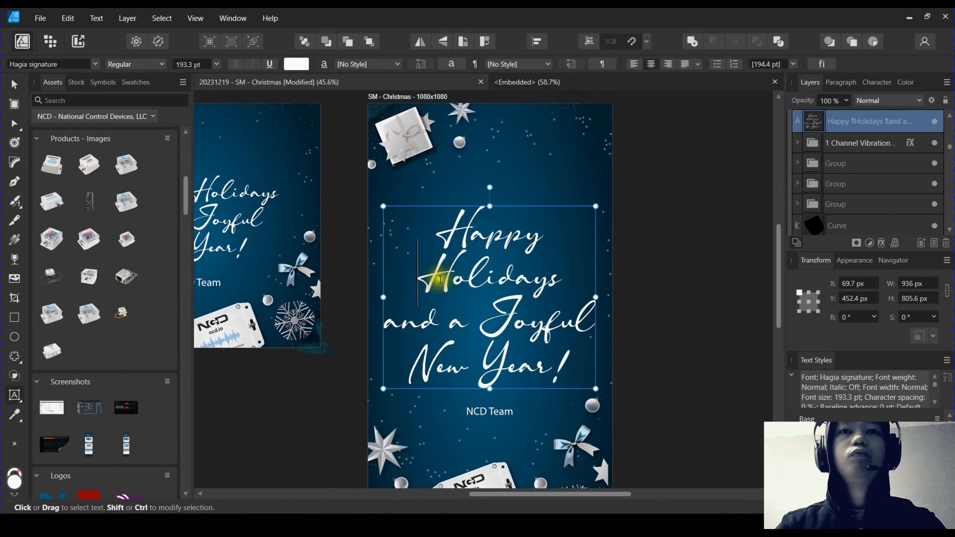
key(BackSpace)
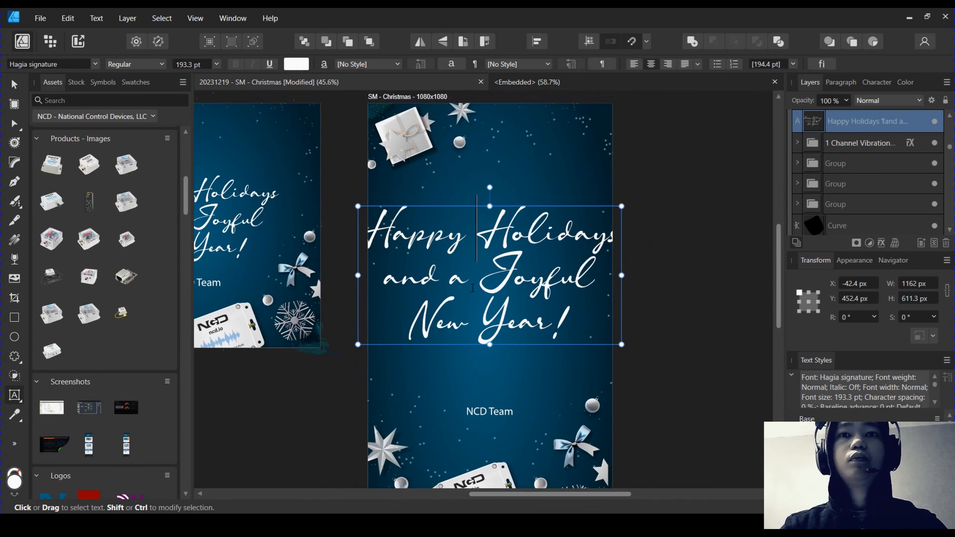
Try splitting the greeting's first line before "Holidays", and rejoin it as "Happy Holidays"
scroll(473, 287, down, 1)
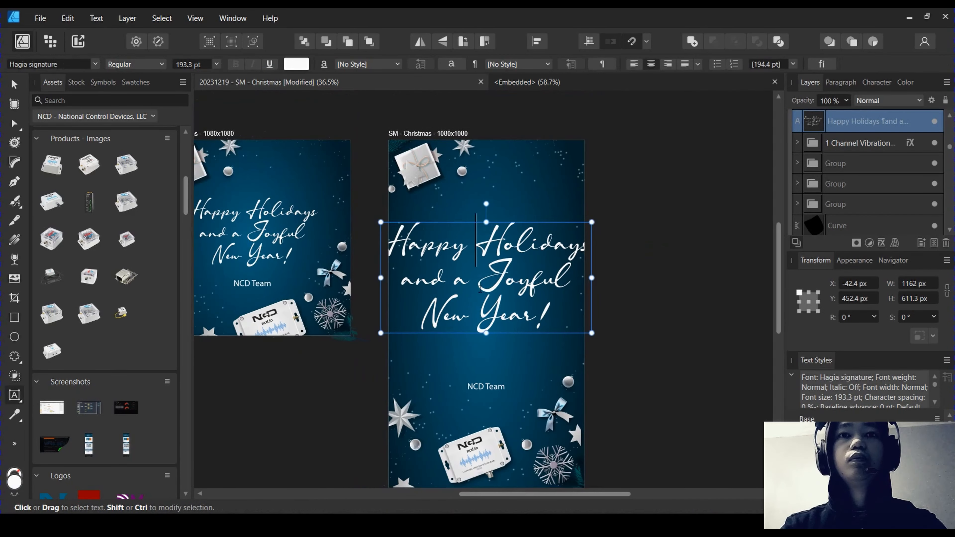
key(Return)
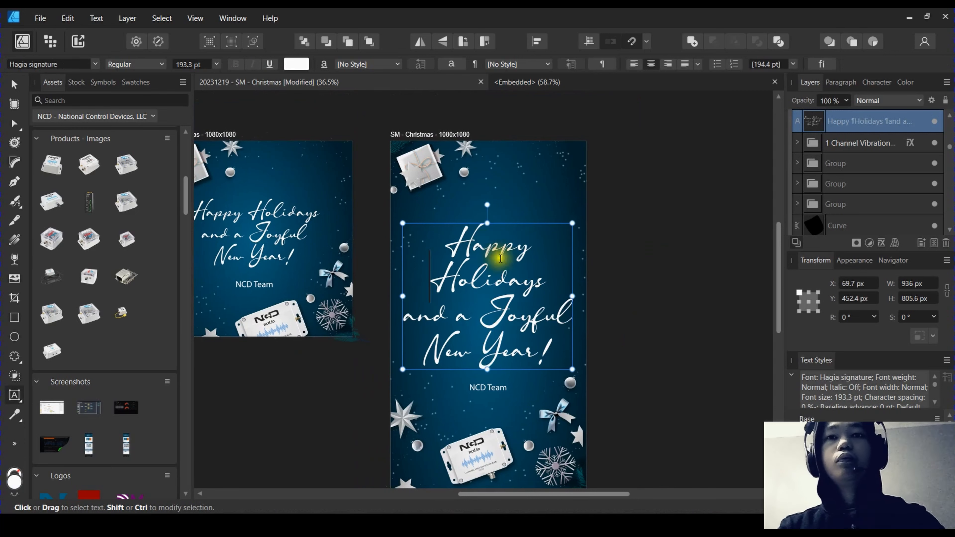
scroll(494, 250, up, 1)
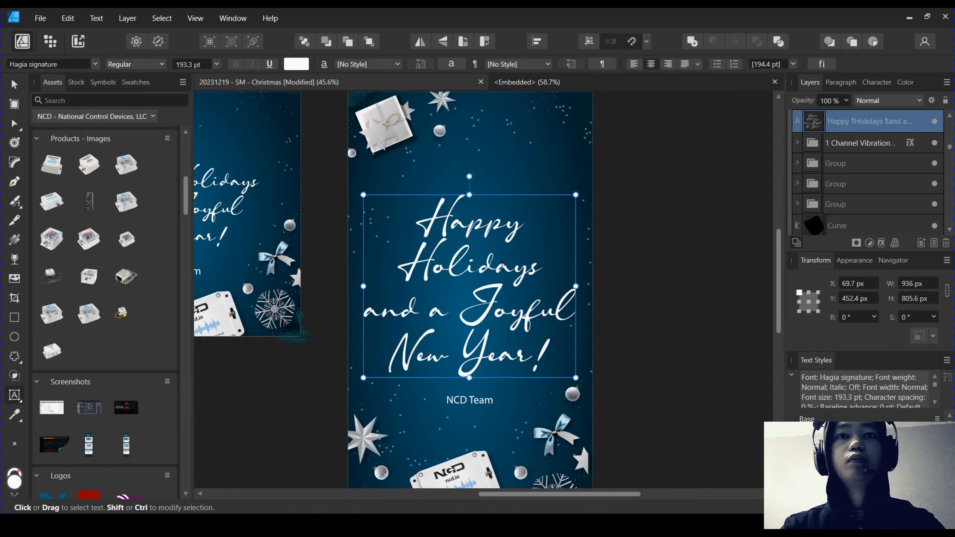
drag(564, 289, 562, 272)
scroll(521, 295, down, 3)
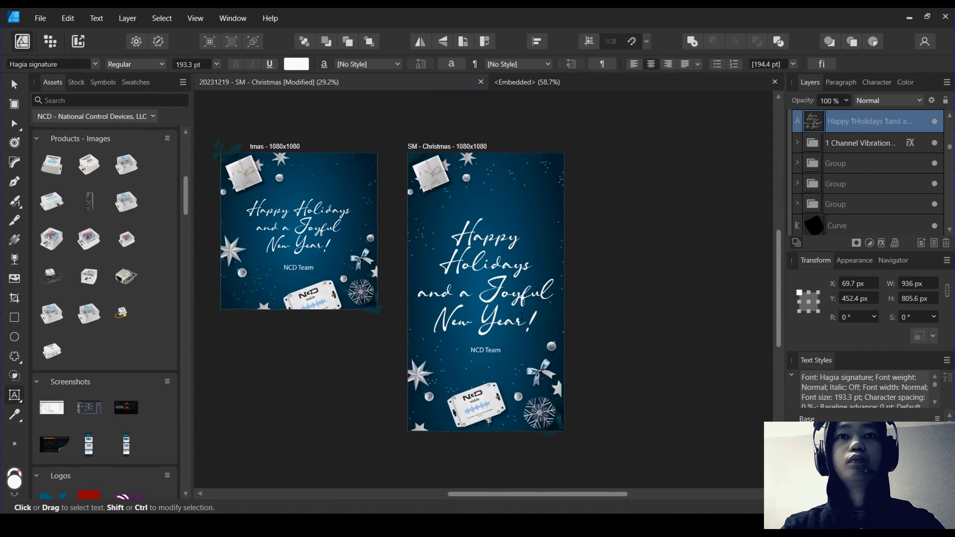
scroll(517, 295, up, 2)
key(BackSpace)
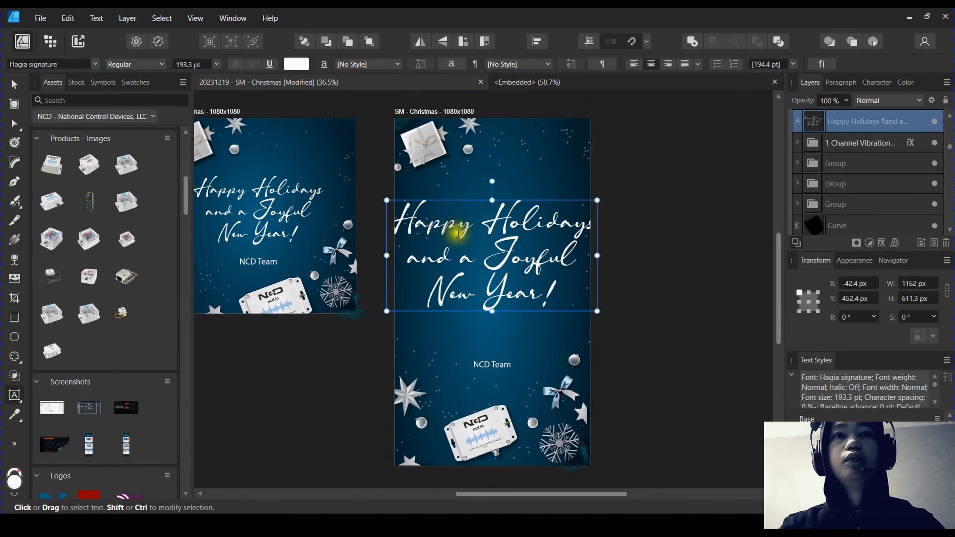
Try shrinking the greeting to about 135.7 pt and placing it at about X 130.8, Y 662 px, and undo both changes
key(Escape)
drag(596, 310, 566, 294)
scroll(496, 265, up, 1)
drag(515, 259, 523, 286)
scroll(555, 294, up, 1)
scroll(583, 293, down, 3)
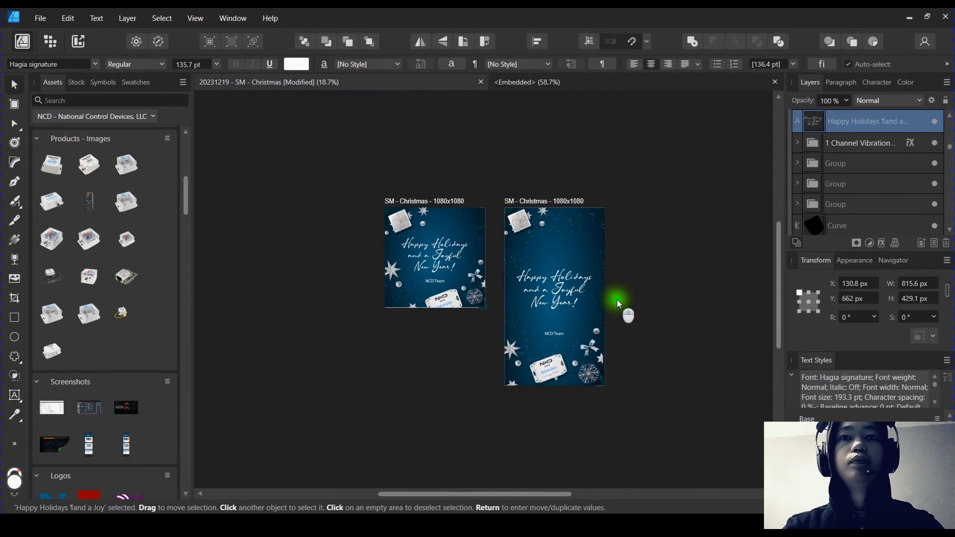
key(ctrl+z)
scroll(553, 286, up, 1)
key(ctrl+z)
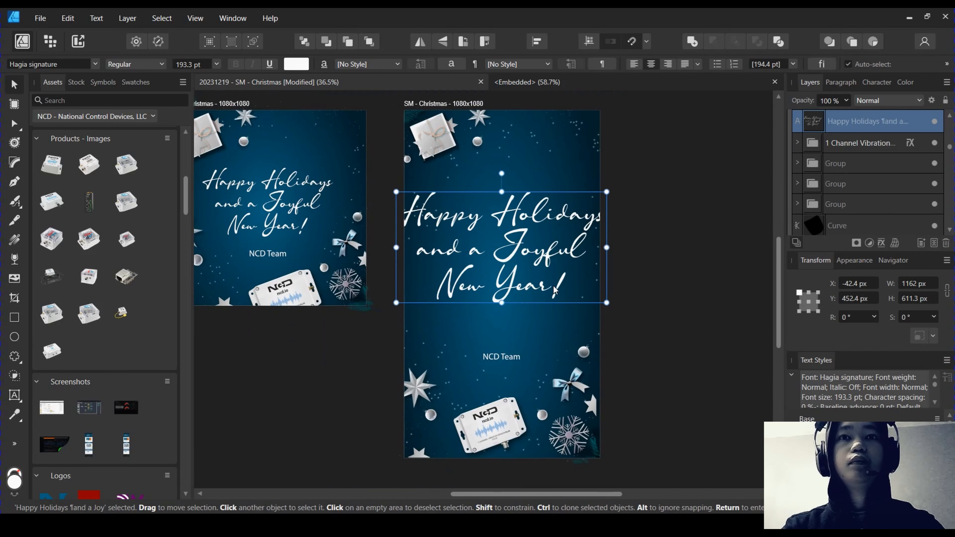
Move the greeting down to about Y 605 px and place a copy of "NCD Team" above it at about Y 522.7 px
scroll(553, 290, up, 1)
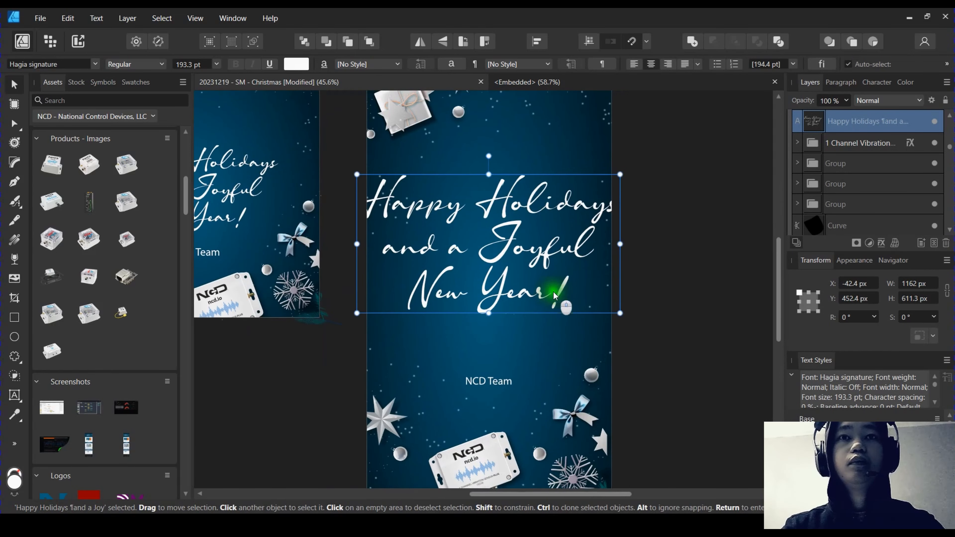
mouse_move(553, 293)
mouse_down()
mouse_move(576, 270)
mouse_move(559, 267)
mouse_move(559, 281)
mouse_up()
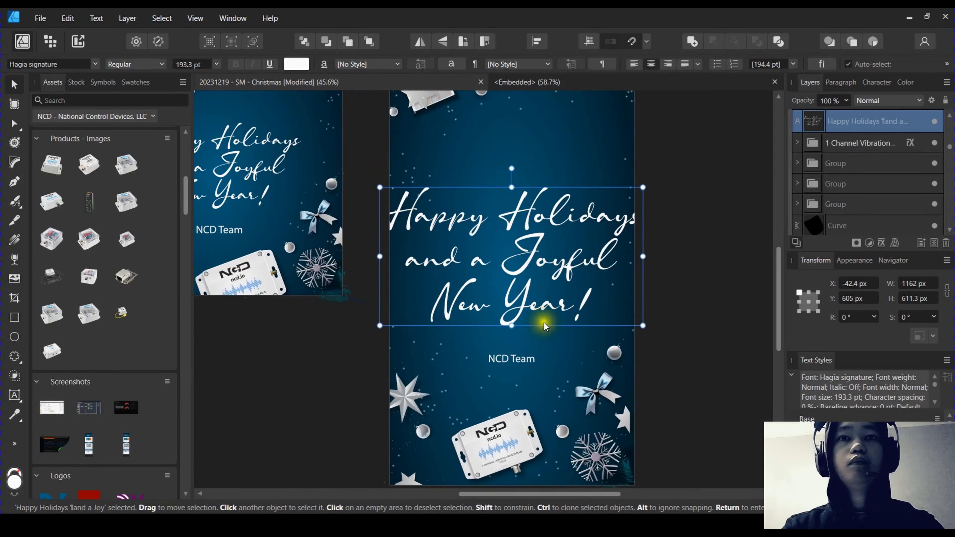
click(520, 357)
drag(522, 343, 530, 185)
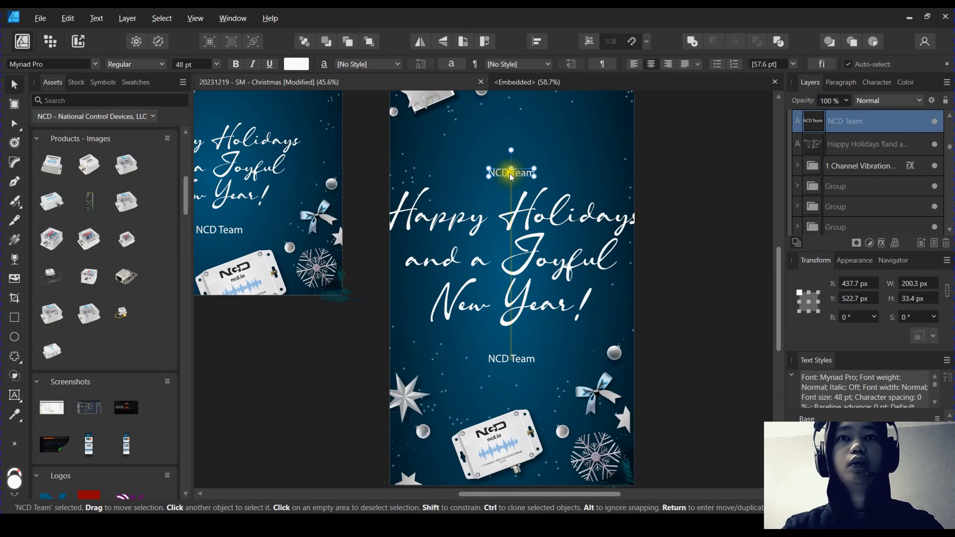
Replace the text of the "NCD Team" copy above the greeting with "HAPPY"
double_click(509, 172)
scroll(510, 172, up, 3)
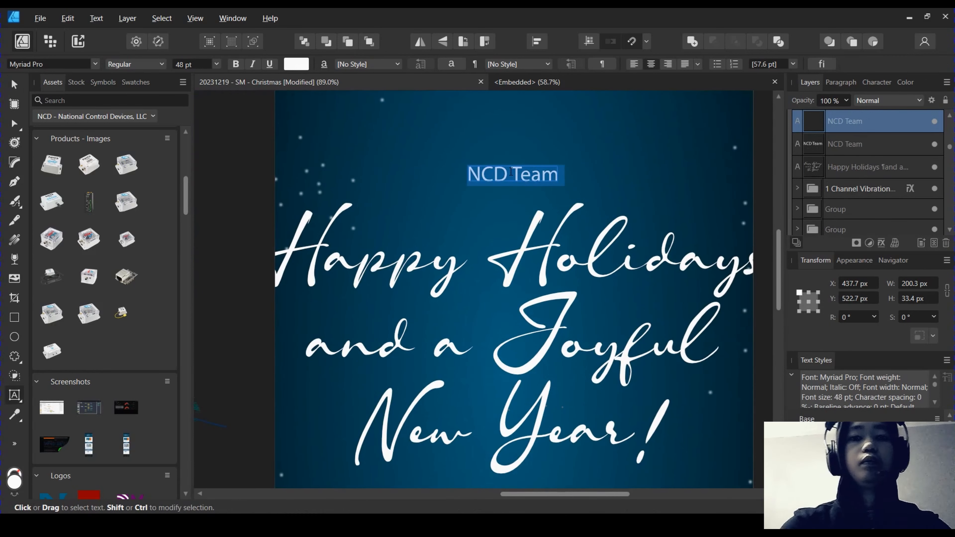
text(HA)
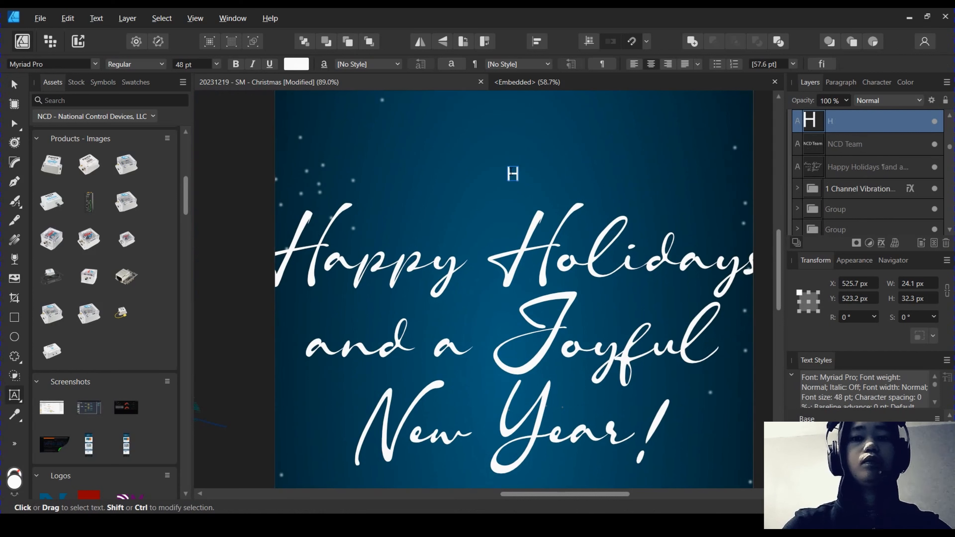
key(BackSpace)
key(BackSpace)
key(Caps_Lock)
text(HAPPY)
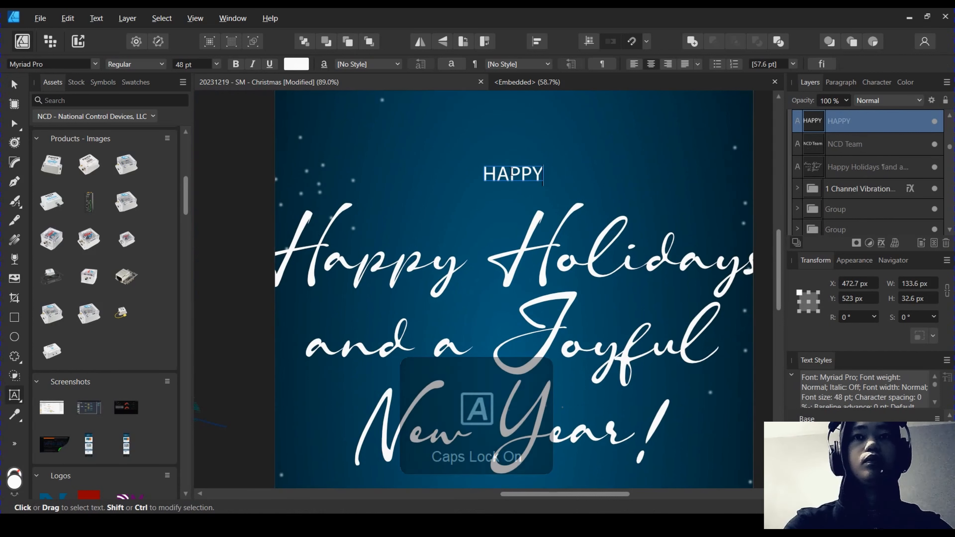
key(Escape)
Set the tracking of the small "HAPPY" text to 600 ‰
key(ctrl+a)
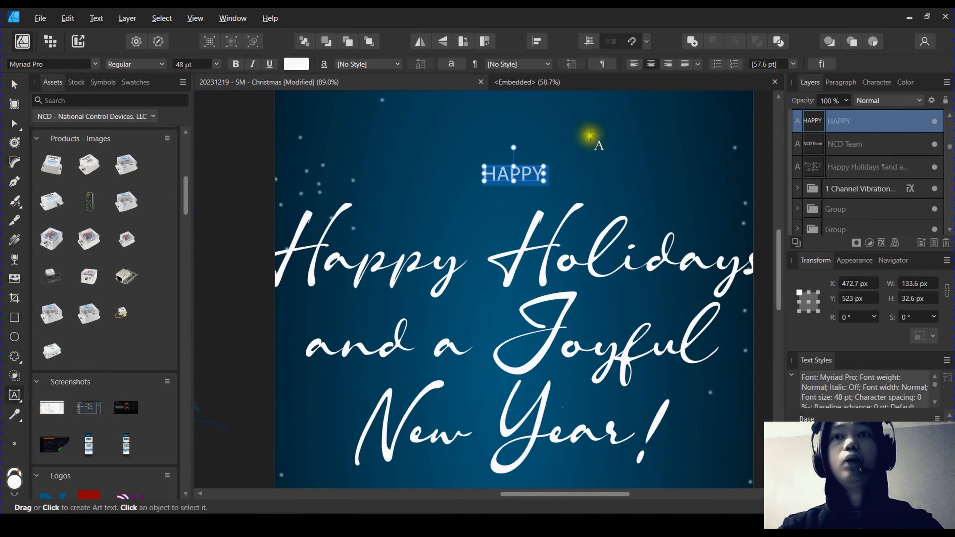
click(846, 83)
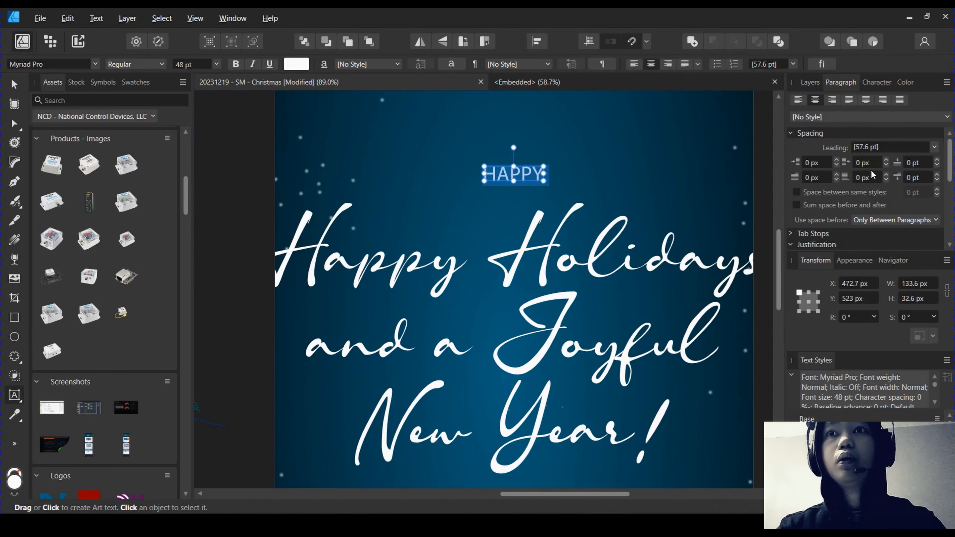
click(810, 82)
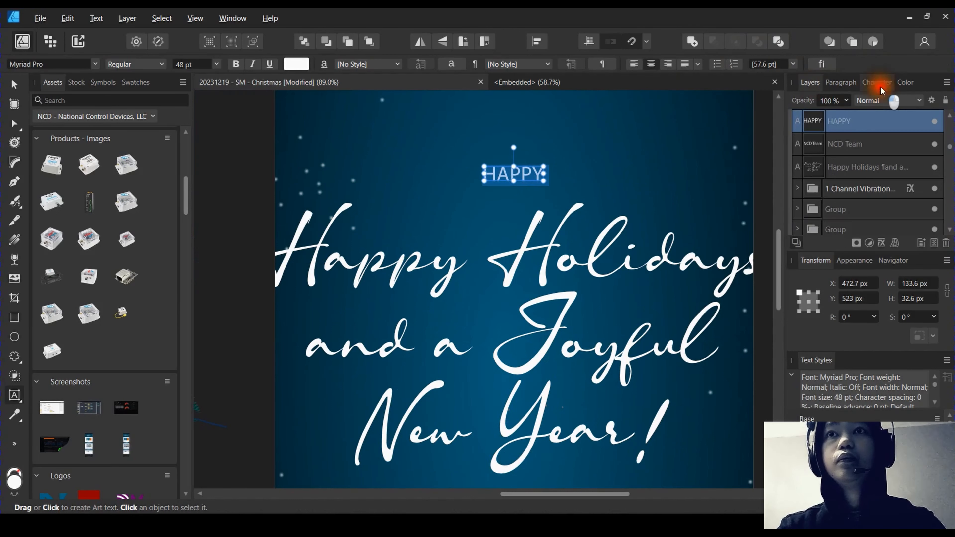
click(877, 83)
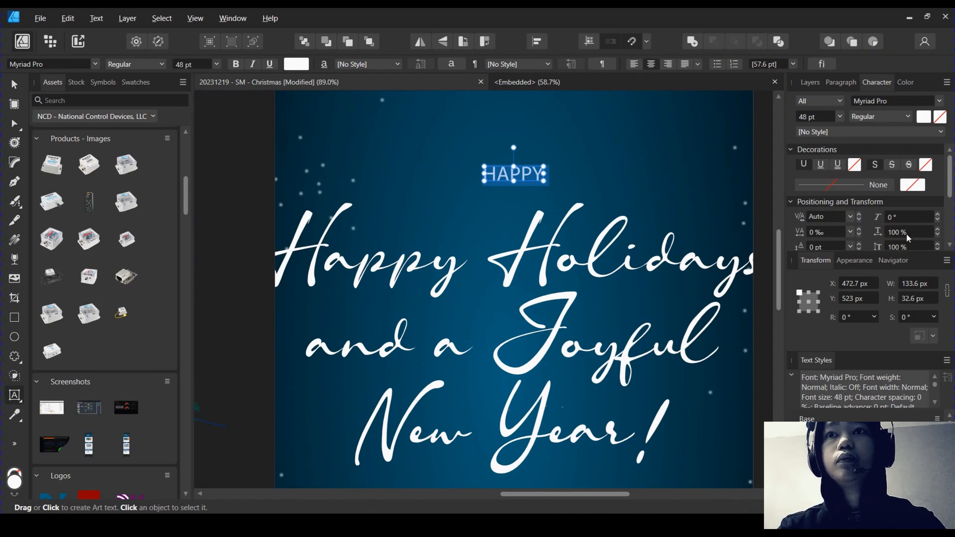
scroll(827, 242, up, 1)
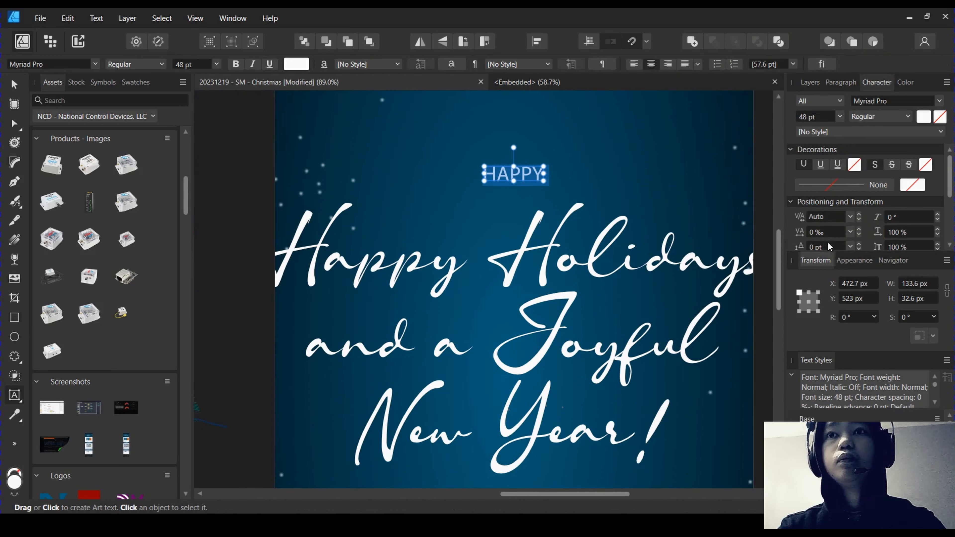
scroll(830, 230, up, 7)
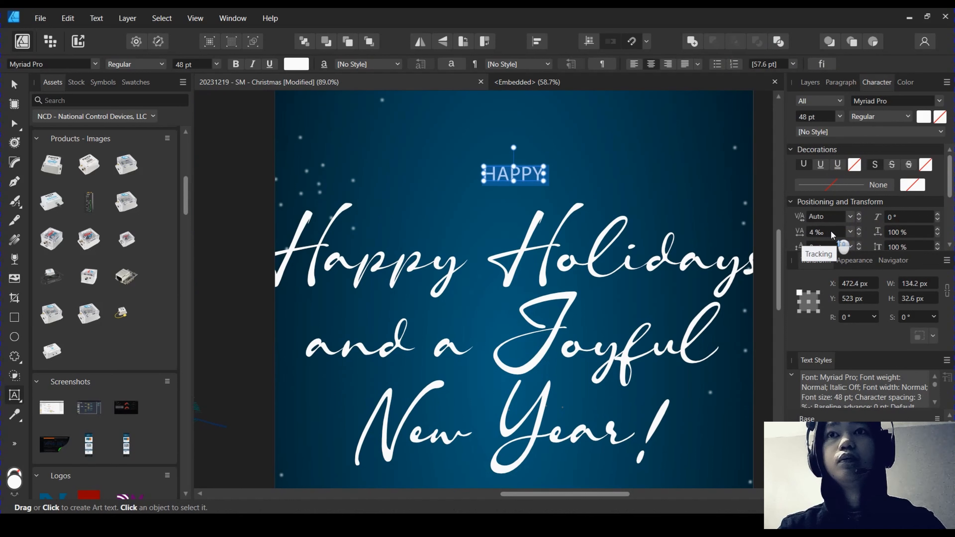
click(830, 230)
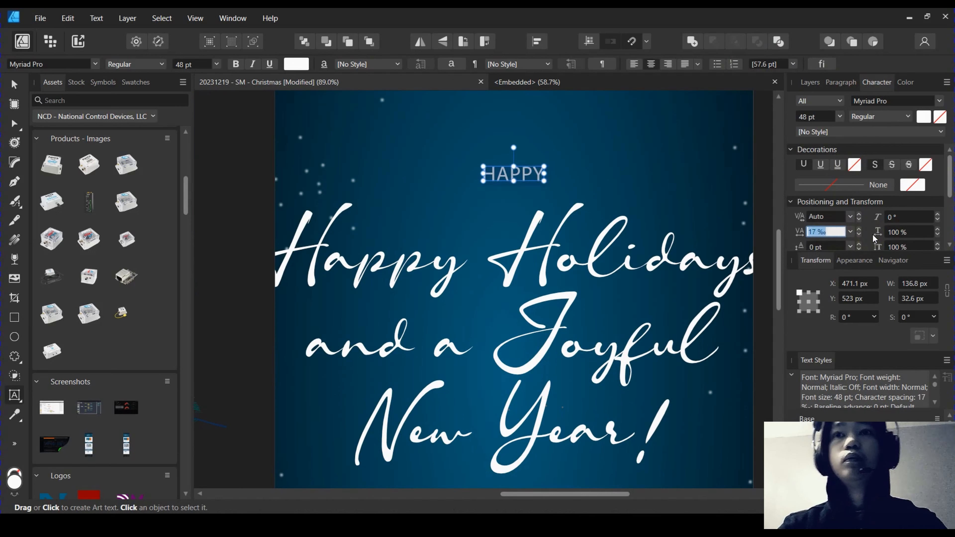
text(200)
key(Return)
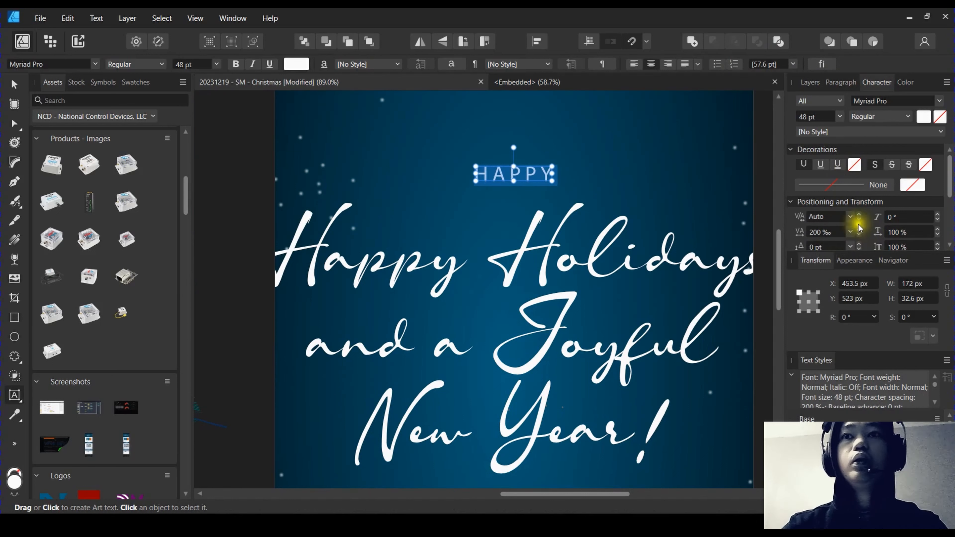
text(600)
key(Return)
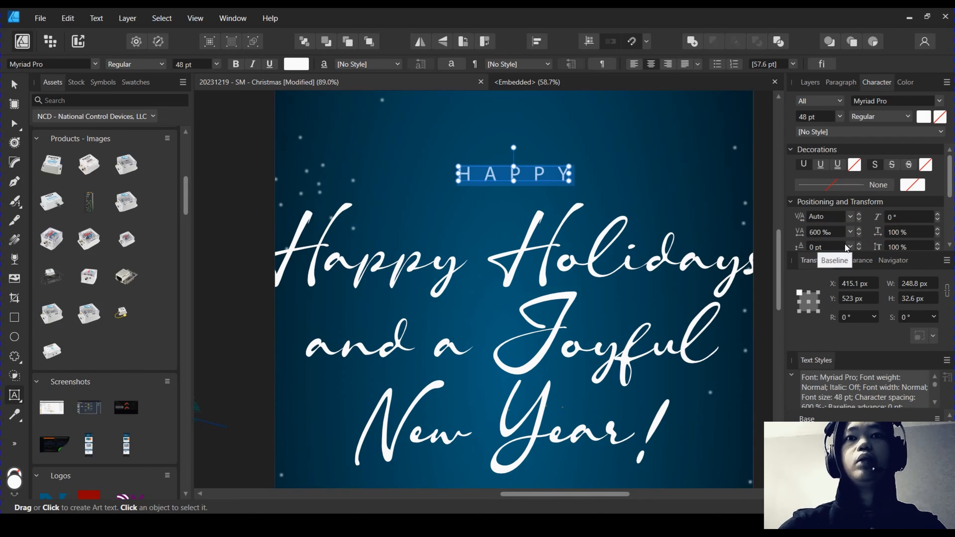
Delete the word "Happy" from the script greeting on the vertical artboard so its first line reads "Holidays"
scroll(509, 268, down, 4)
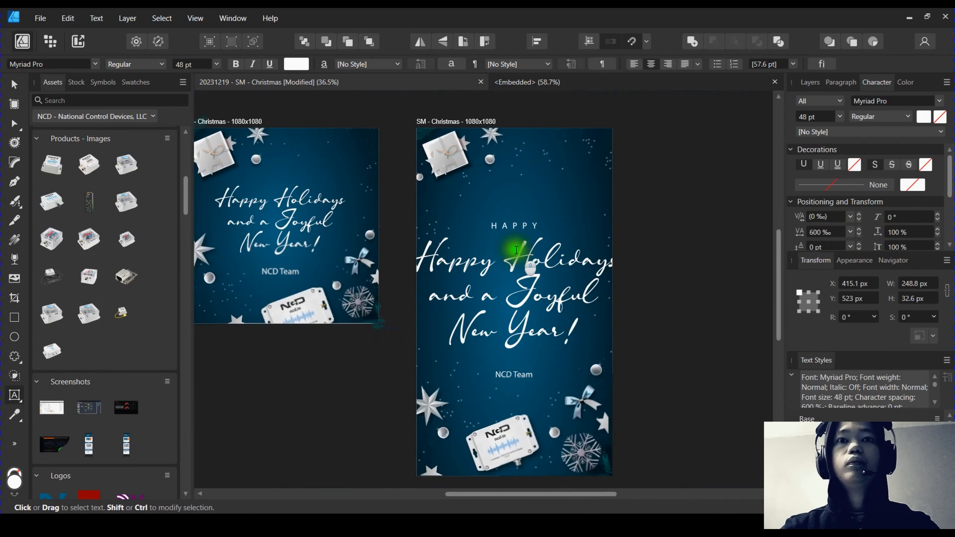
drag(516, 254, 511, 222)
scroll(512, 222, up, 1)
key(v)
click(511, 230)
scroll(511, 231, up, 1)
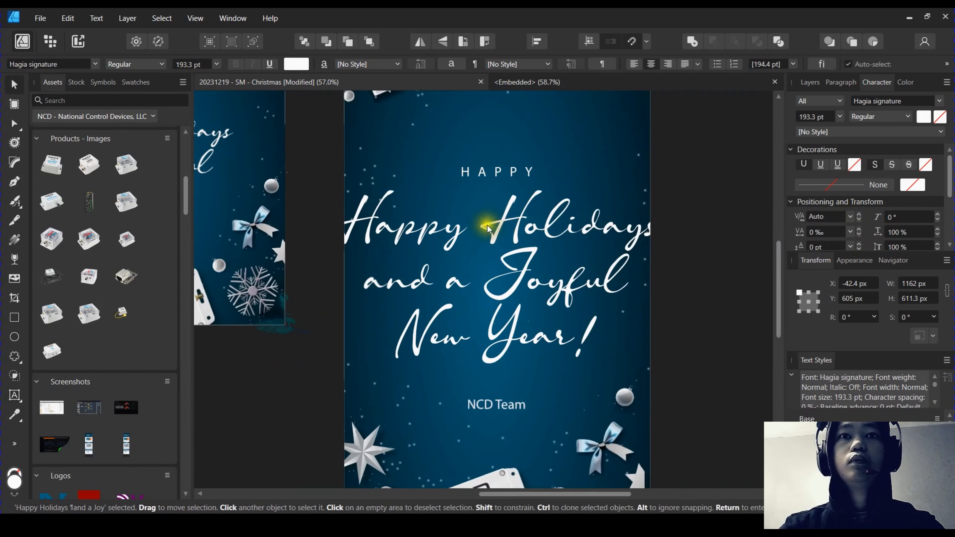
double_click(484, 220)
click(480, 210)
drag(439, 211, 340, 218)
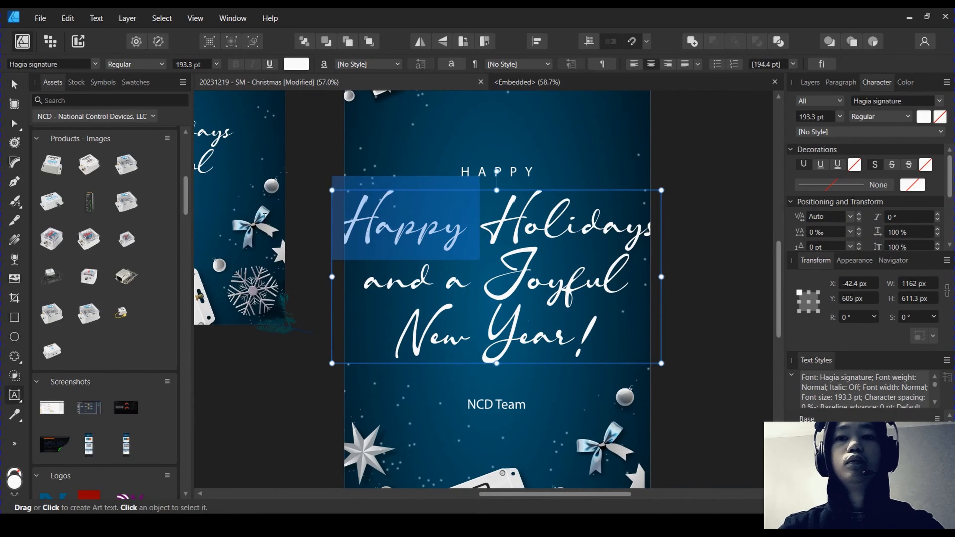
key(BackSpace)
scroll(489, 230, up, 1)
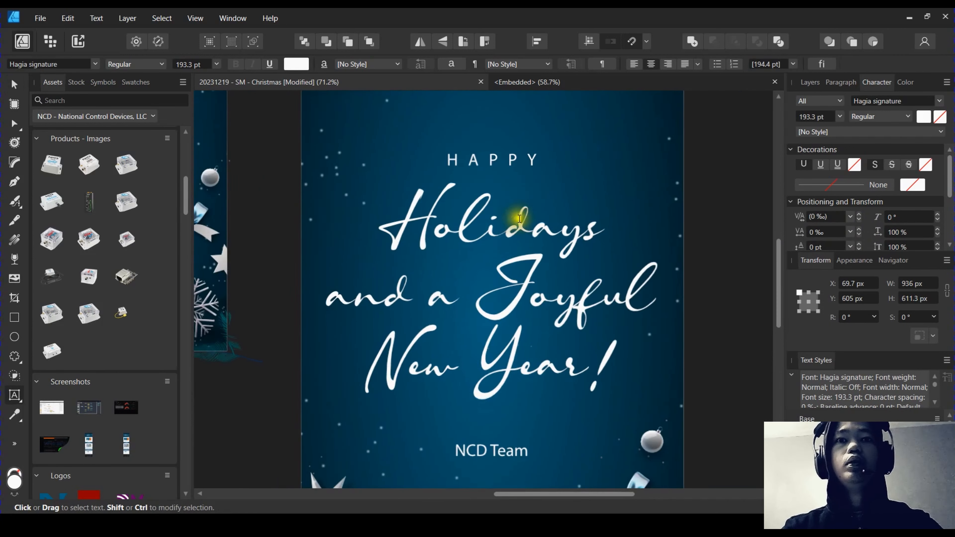
scroll(583, 263, down, 2)
key(Escape)
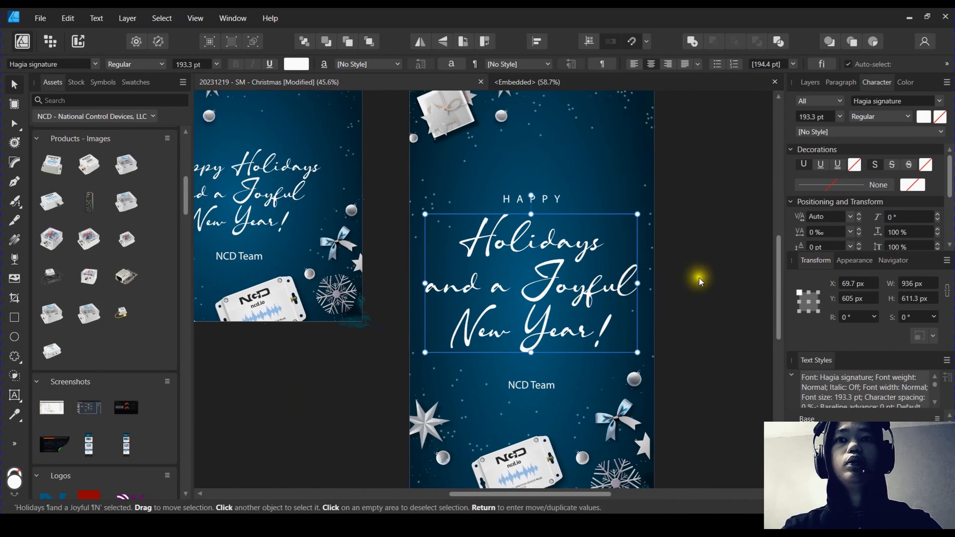
Move the script greeting up to about Y 571 px, closer to "HAPPY", and deselect it
click(699, 278)
scroll(551, 242, up, 2)
mouse_move(552, 242)
mouse_down()
mouse_move(555, 226)
mouse_move(558, 234)
mouse_up()
scroll(571, 220, down, 2)
click(746, 236)
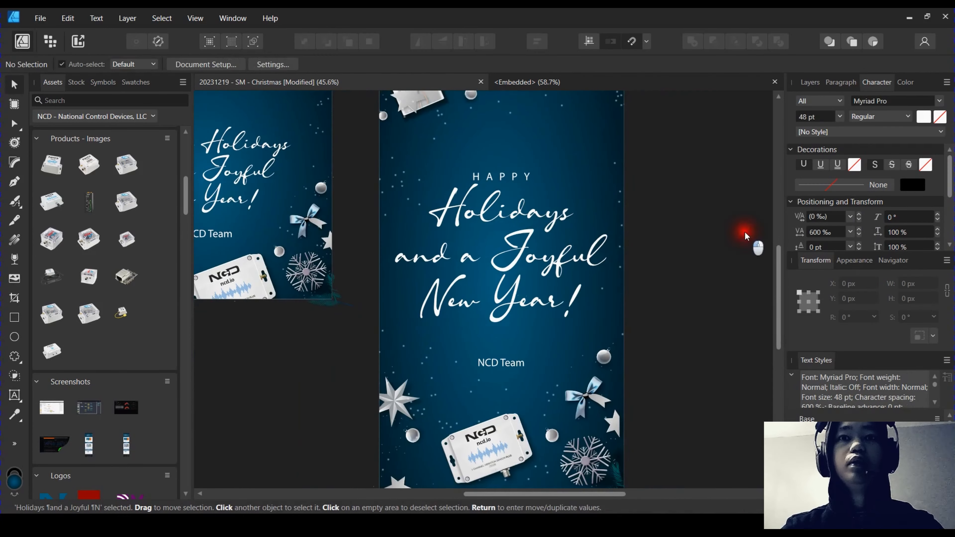
Delete the words "and a Joyful" from the script greeting, keeping an empty line between "Holidays" and "New Year!"
scroll(687, 264, down, 2)
scroll(639, 262, up, 2)
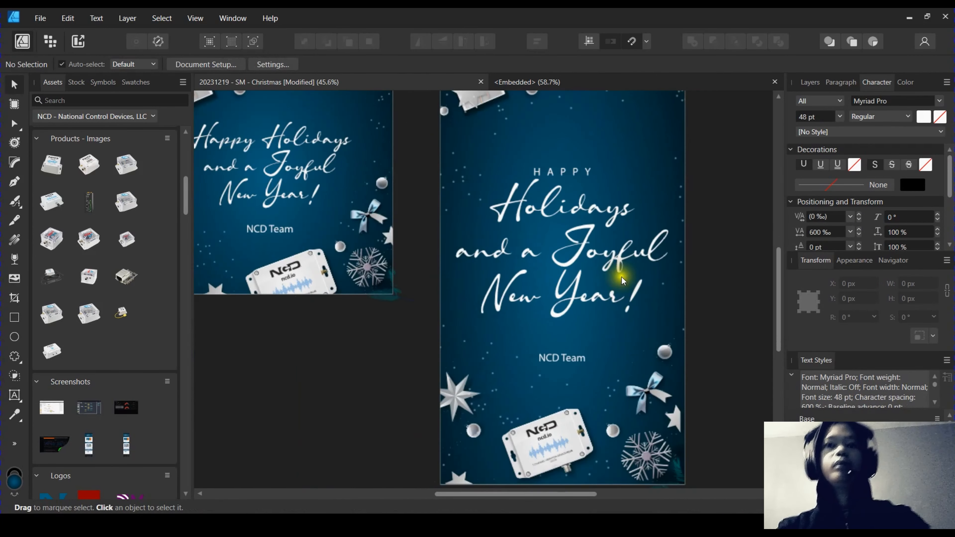
click(610, 259)
scroll(671, 241, up, 2)
double_click(661, 241)
drag(673, 243, 308, 248)
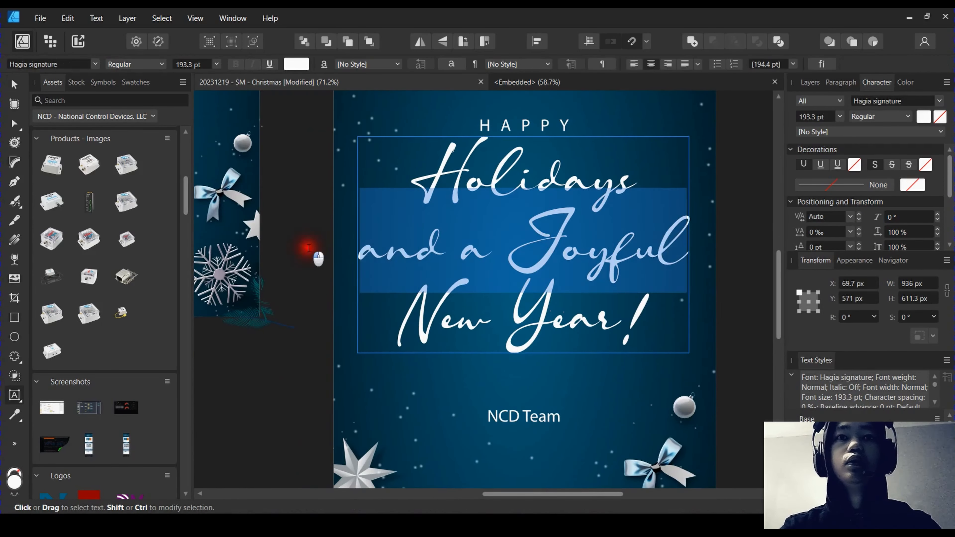
key(BackSpace)
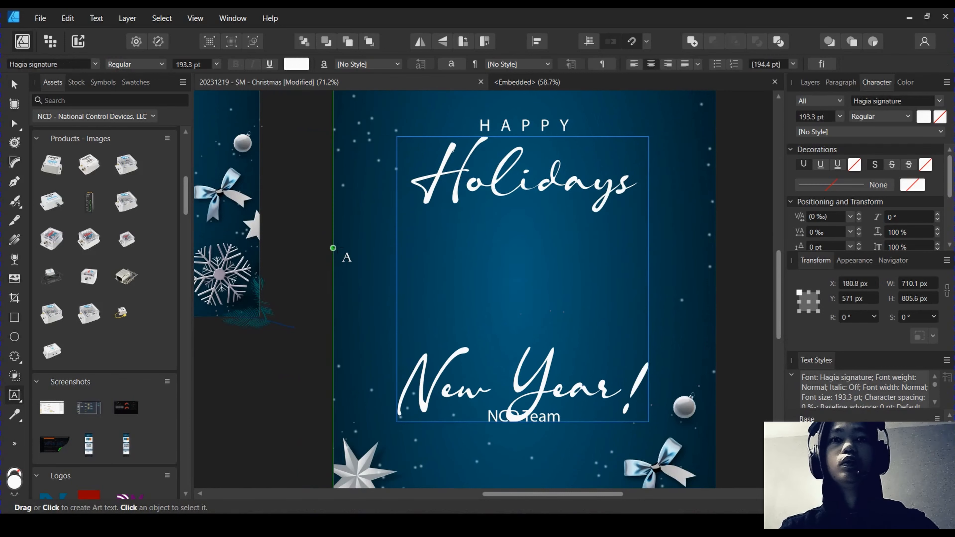
Place a copy of the small "HAPPY" text between "Holidays" and "New Year!" at about Y 843.2 px
click(565, 133)
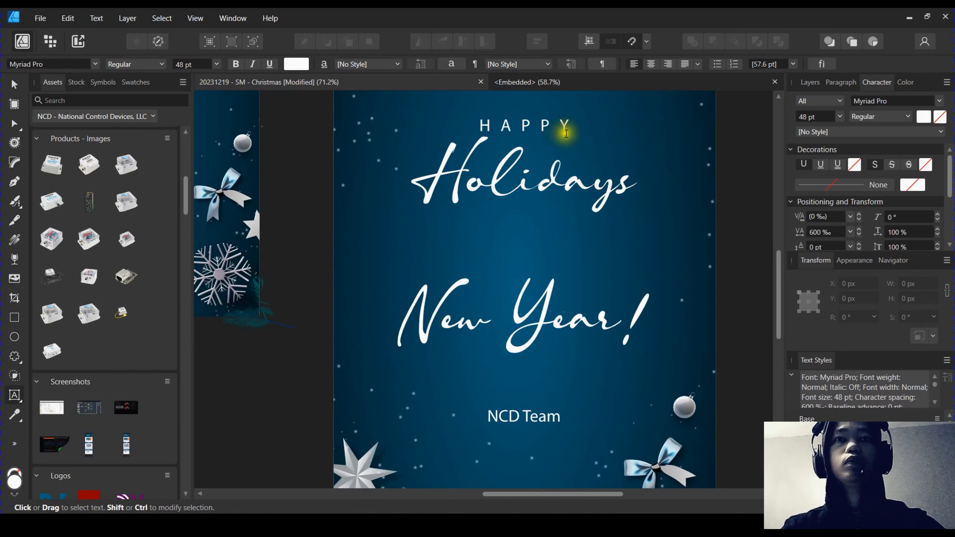
key(Escape)
click(539, 124)
drag(539, 124, 546, 240)
Replace the text of the copied "HAPPY" line on the vertical artboard with "& A JOYFUL"
double_click(553, 236)
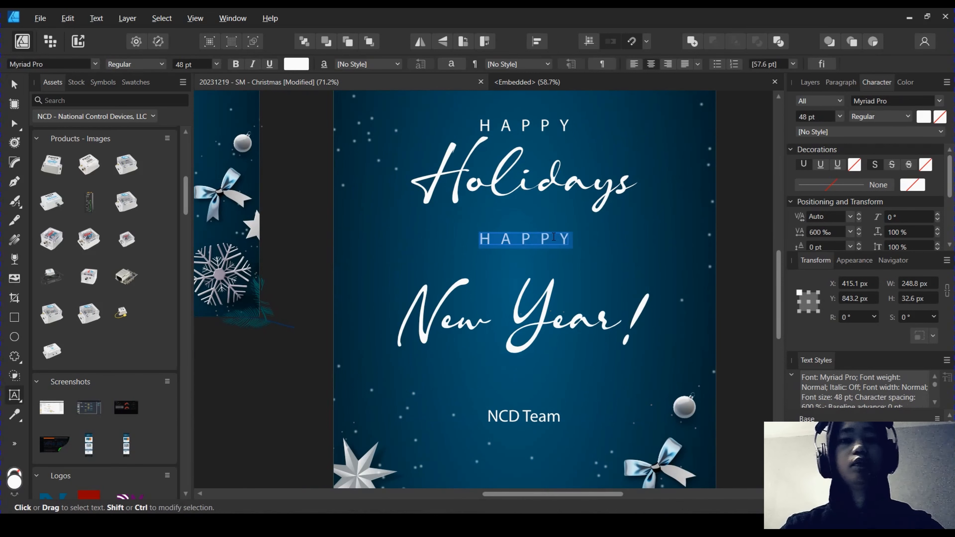
text(& A)
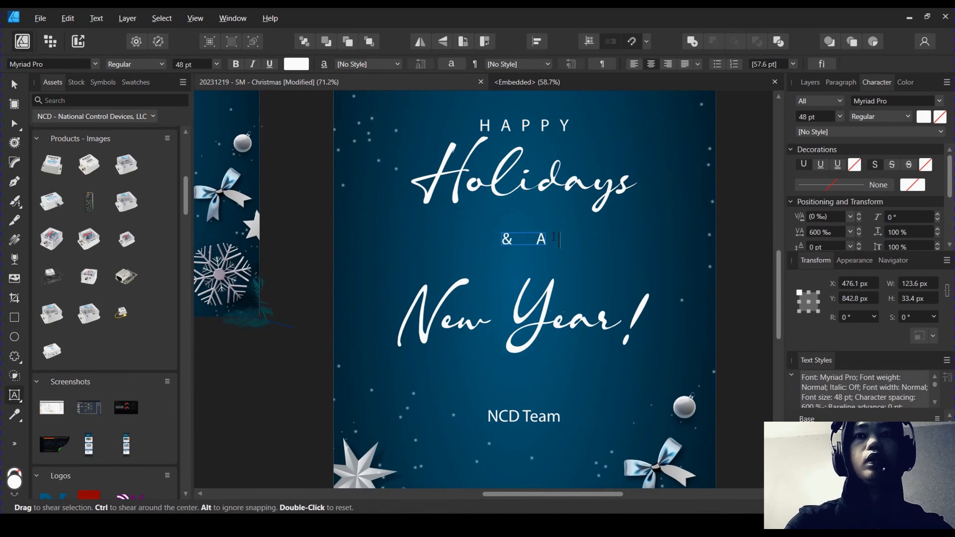
text( JOYF)
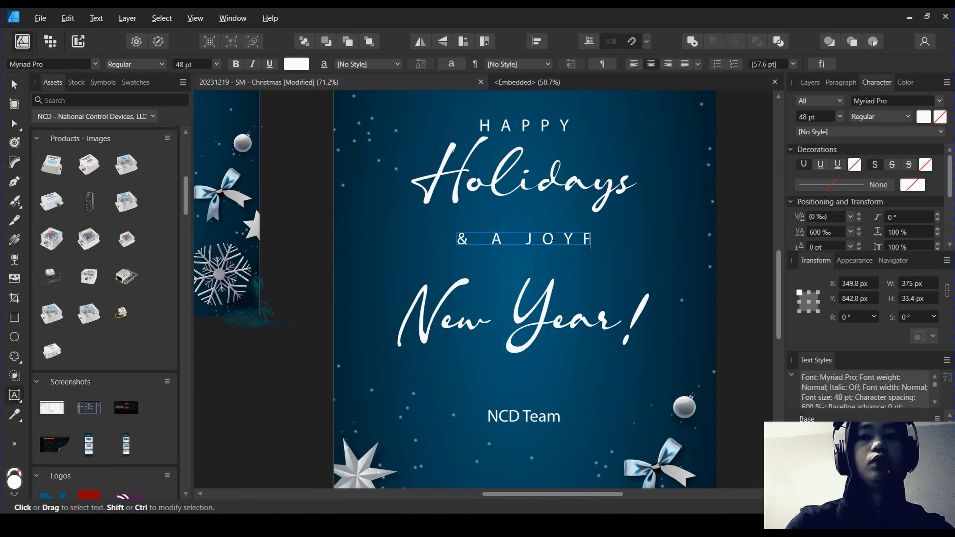
text(UL)
scroll(553, 236, up, 1)
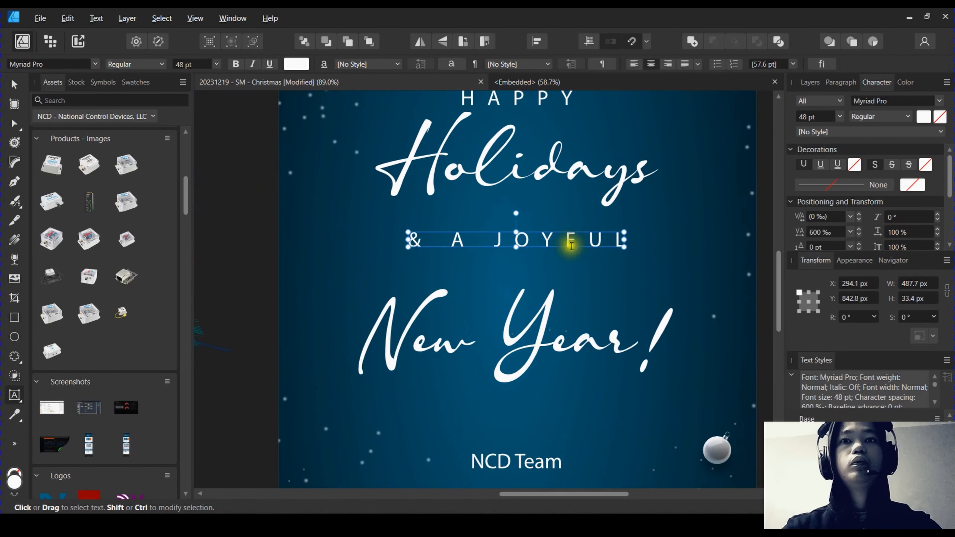
key(Escape)
Position the "& A JOYFUL" line between "Holidays" and "New Year!" at about Y 859.9 px
drag(570, 243, 569, 262)
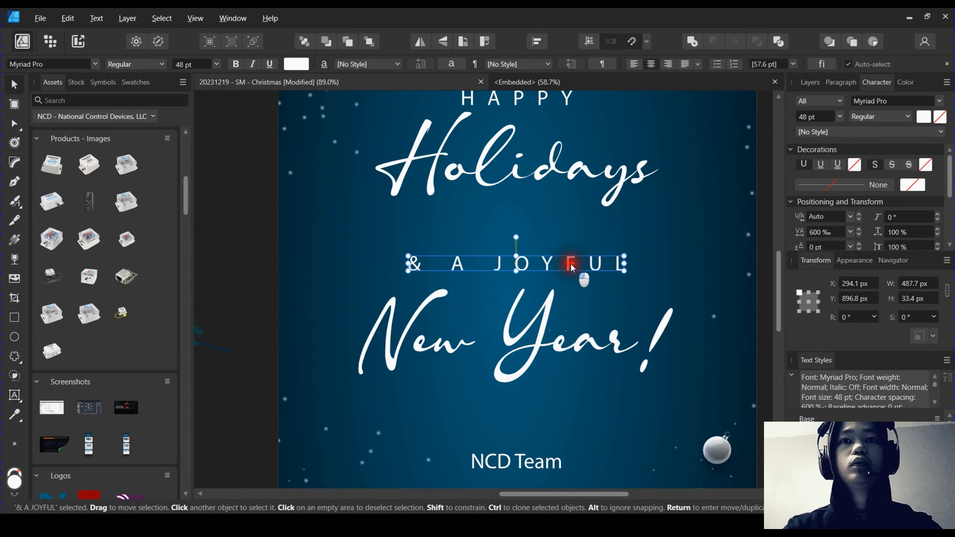
scroll(576, 245, up, 2)
click(522, 244)
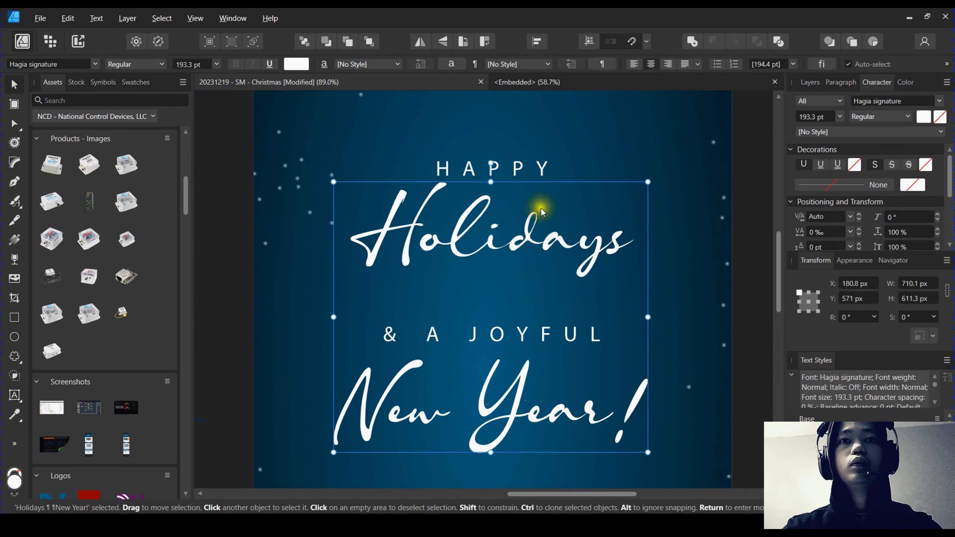
click(533, 165)
scroll(556, 225, down, 1)
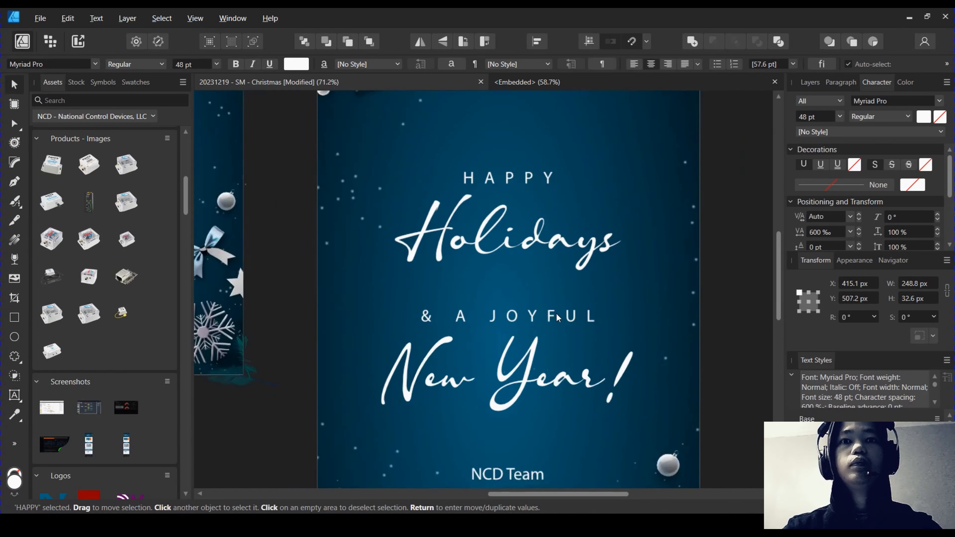
scroll(555, 313, up, 1)
drag(556, 311, 556, 297)
scroll(560, 300, down, 2)
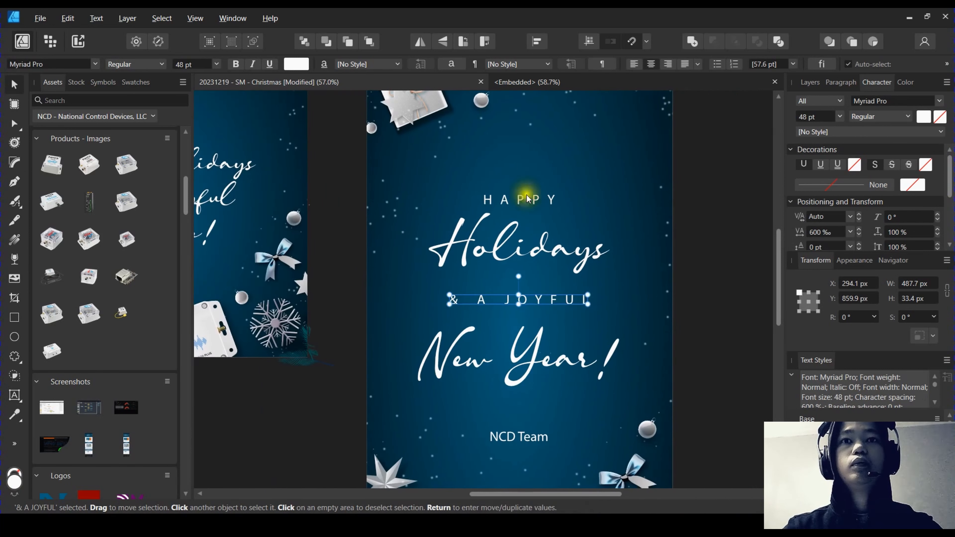
Move the vertical artboard's "HAPPY" line up to about Y 480.9 px and deselect it
drag(527, 195, 527, 187)
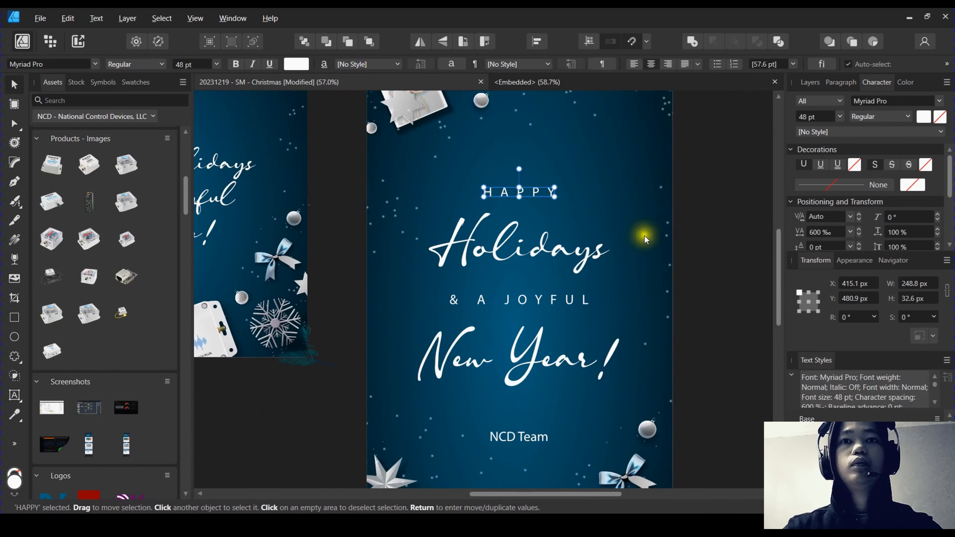
click(715, 277)
scroll(705, 250, down, 2)
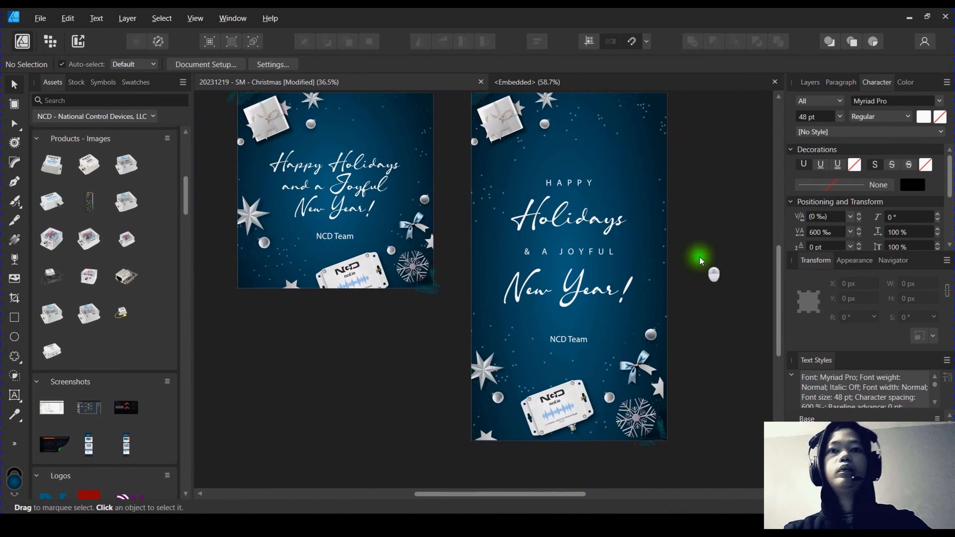
scroll(573, 252, up, 1)
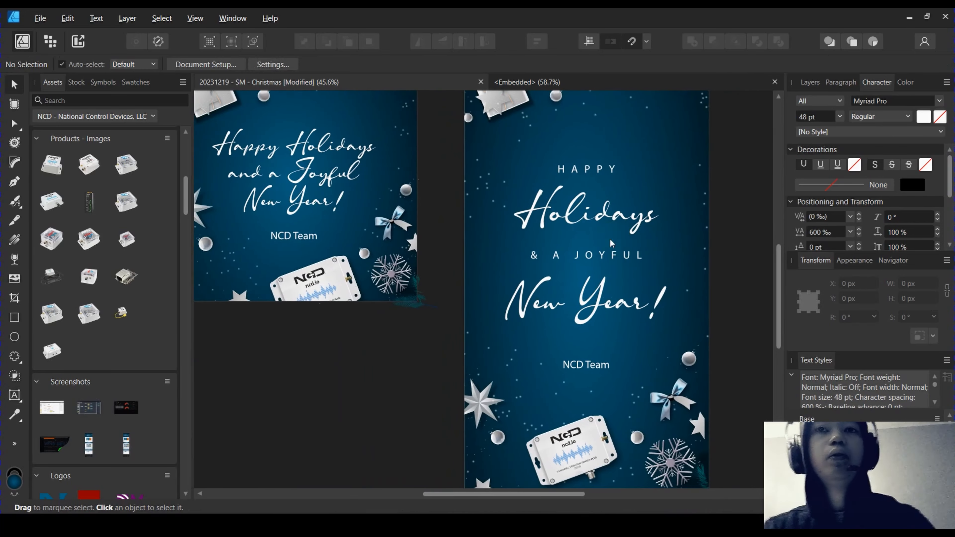
Place a copy of the vertical artboard's "HAPPY" line above the script greeting on the square 1080x1080 artboard
drag(279, 210, 376, 246)
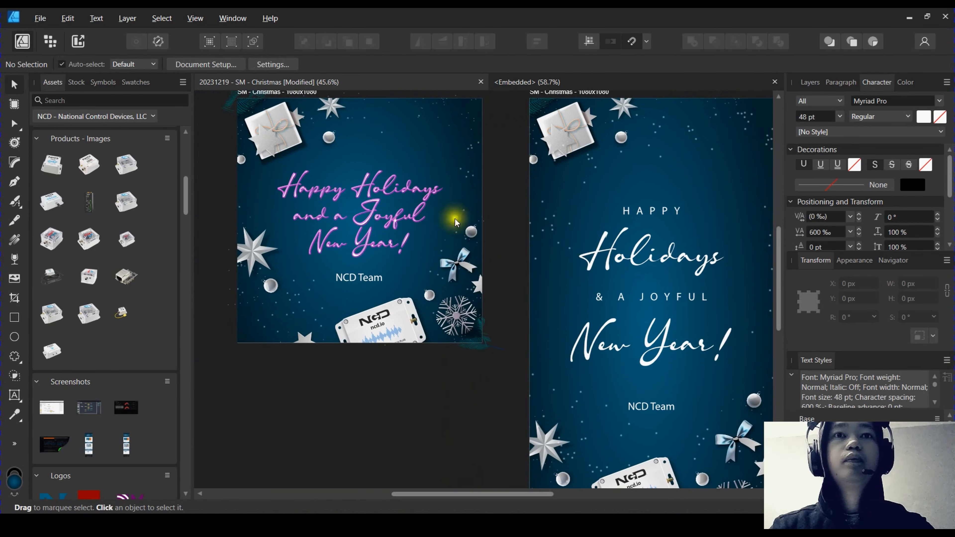
click(671, 213)
drag(662, 215, 183, 186)
Delete the word "Happy" from the square artboard's script greeting so its first line reads "Holidays"
scroll(329, 183, up, 4)
double_click(320, 190)
key(BackSpace)
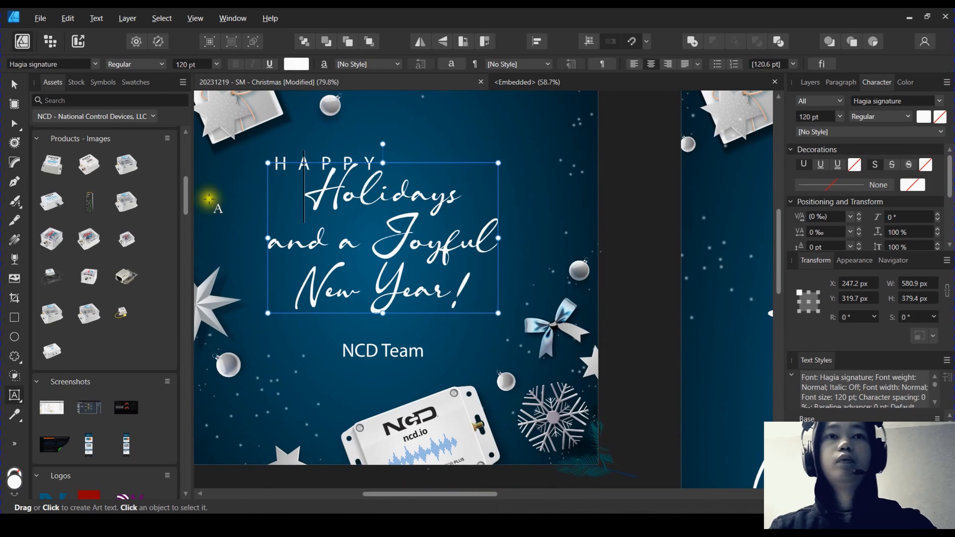
key(Escape)
Scale the square artboard's "HAPPY" line down to 33 pt and place it above "Holidays" at about Y 292.2 px
click(350, 166)
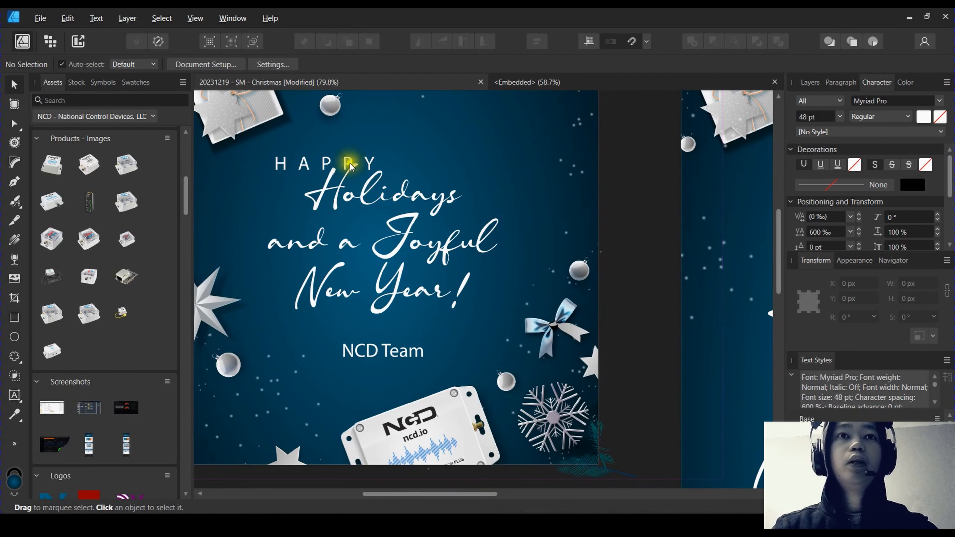
drag(343, 165, 418, 158)
scroll(430, 154, up, 2)
drag(388, 187, 462, 159)
Delete the words "and a Joyful" from the square artboard's script greeting, keeping an empty line between "Holidays" and "New Year!"
double_click(397, 265)
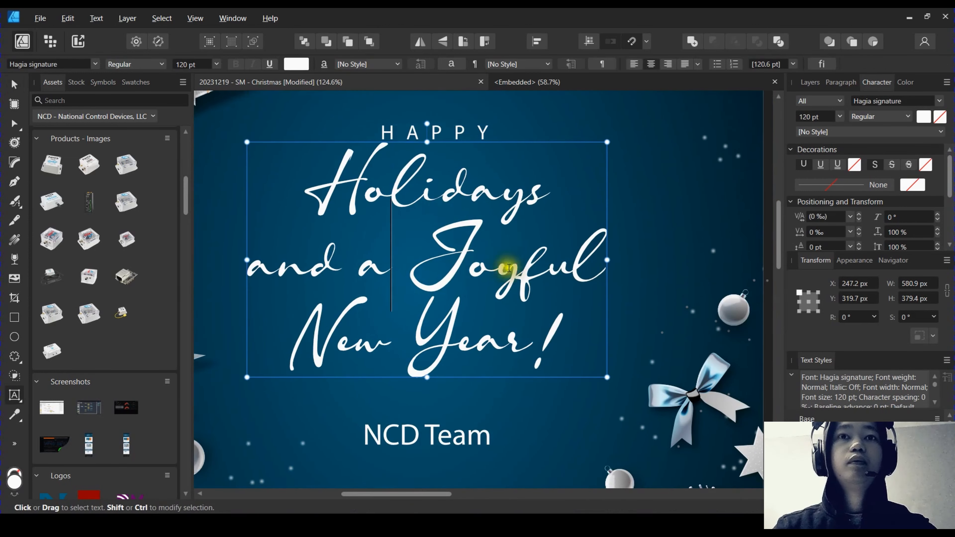
drag(606, 270, 181, 267)
key(BackSpace)
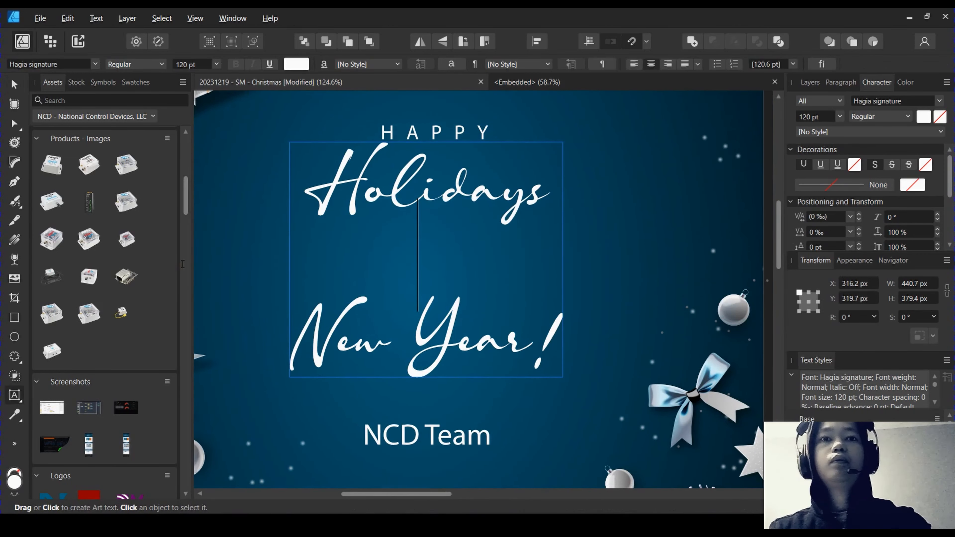
scroll(334, 219, down, 3)
key(Escape)
key(Escape)
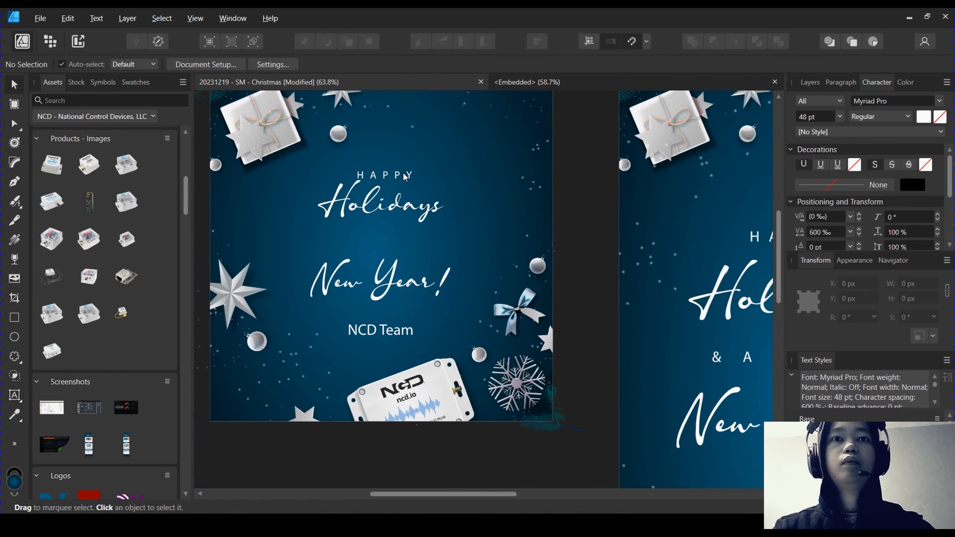
Place a copy of "HAPPY" between the square artboard's two script lines and change its text to "& A JOYFUL"
scroll(403, 176, up, 3)
drag(399, 175, 401, 273)
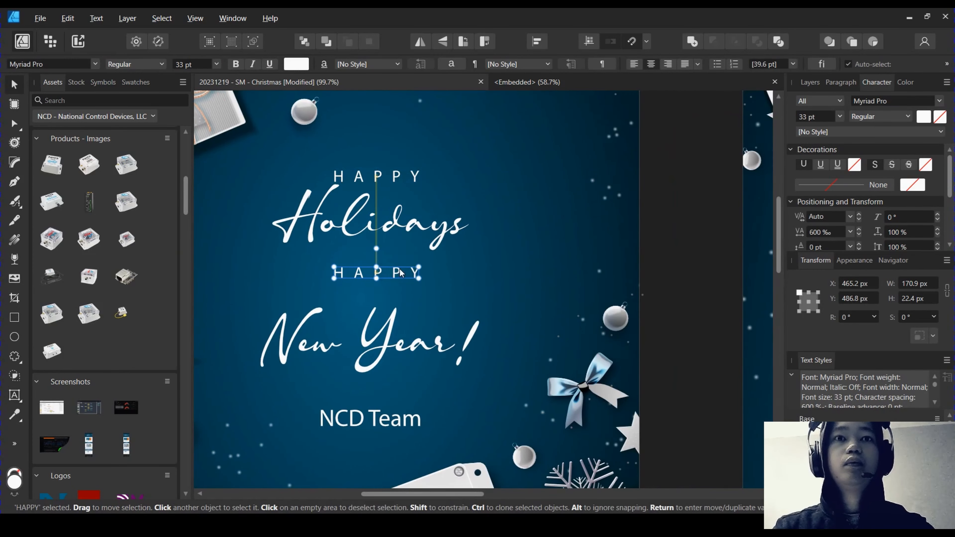
double_click(399, 274)
text(A)
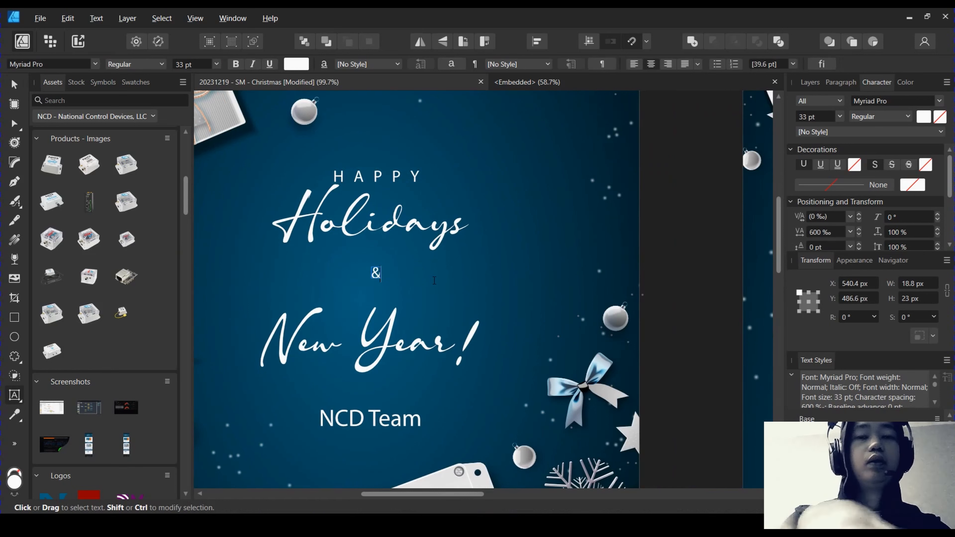
text( JOYFUL)
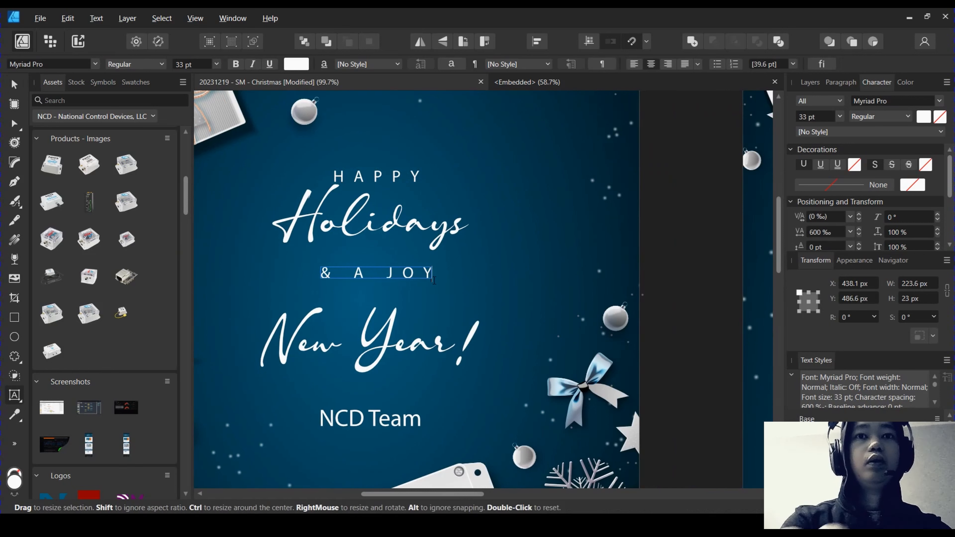
key(Escape)
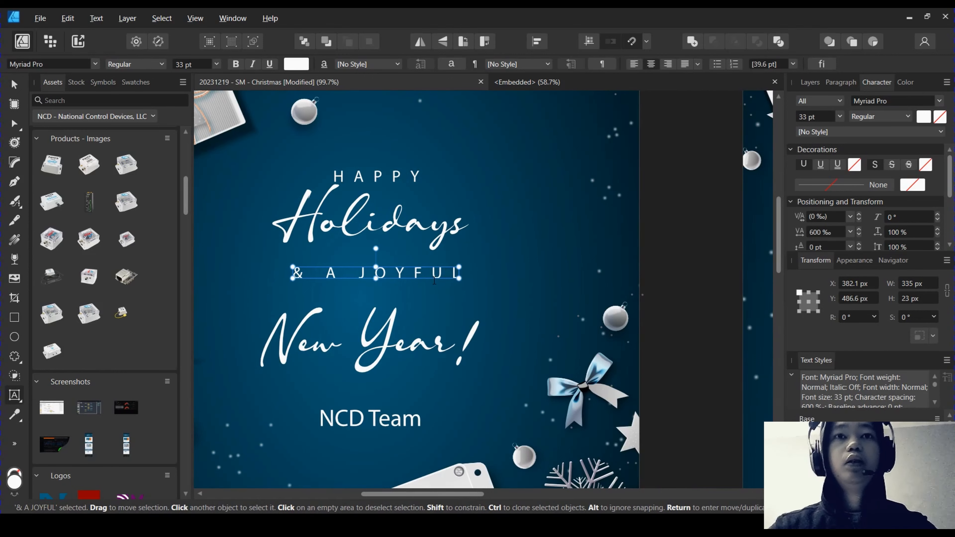
Centre the "& A JOYFUL" line horizontally on the square artboard at about Y 486.4 px
scroll(434, 280, down, 2)
scroll(437, 297, up, 4)
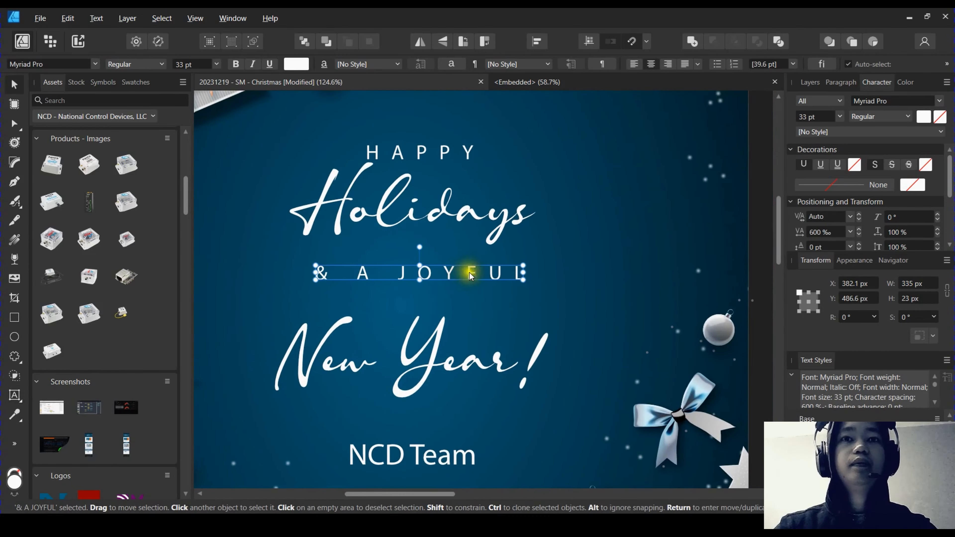
scroll(472, 273, down, 3)
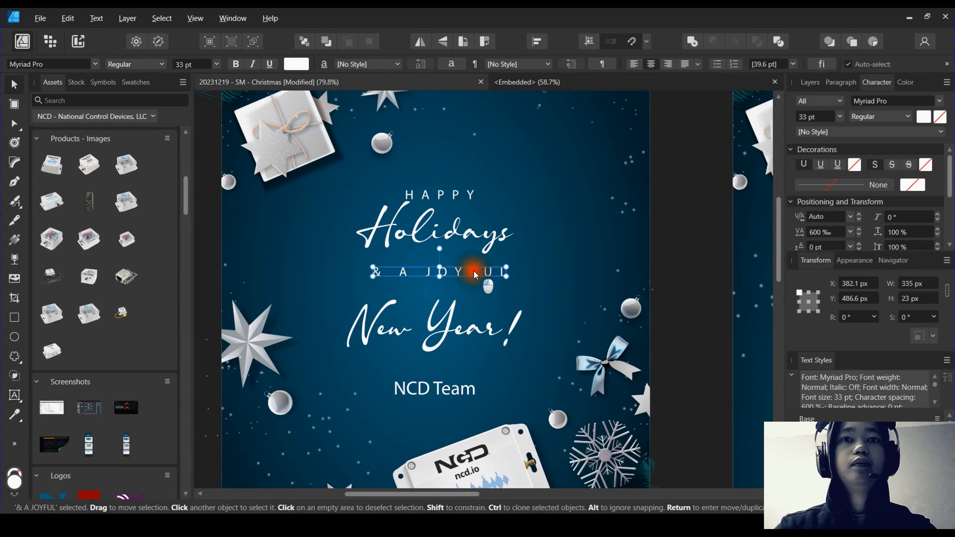
drag(471, 274, 468, 273)
click(536, 42)
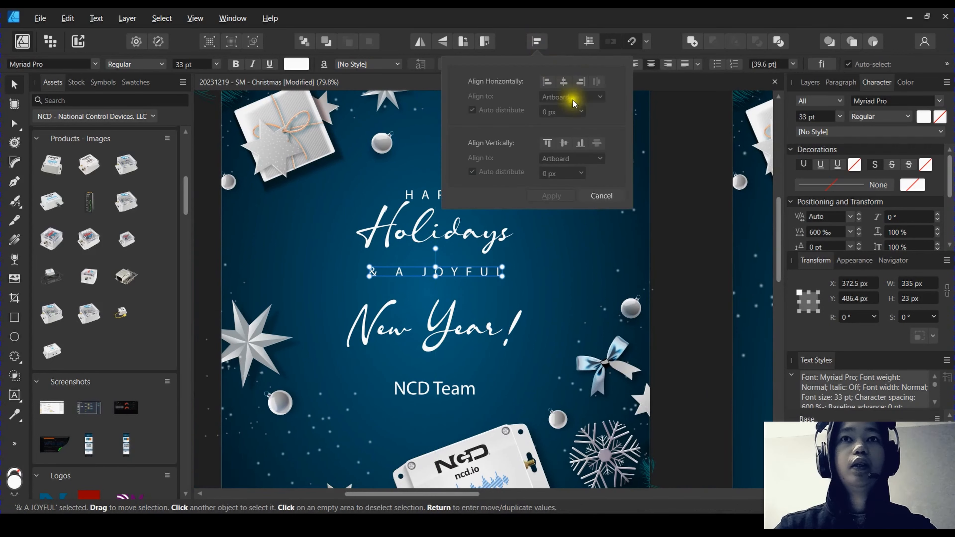
click(563, 83)
Centre the "HAPPY" line horizontally on the square artboard
click(420, 203)
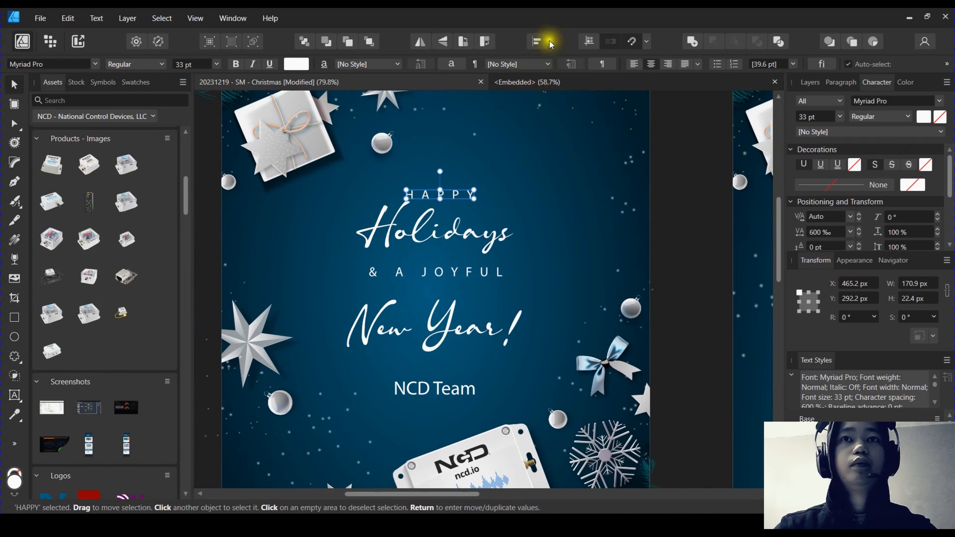
click(541, 41)
click(565, 83)
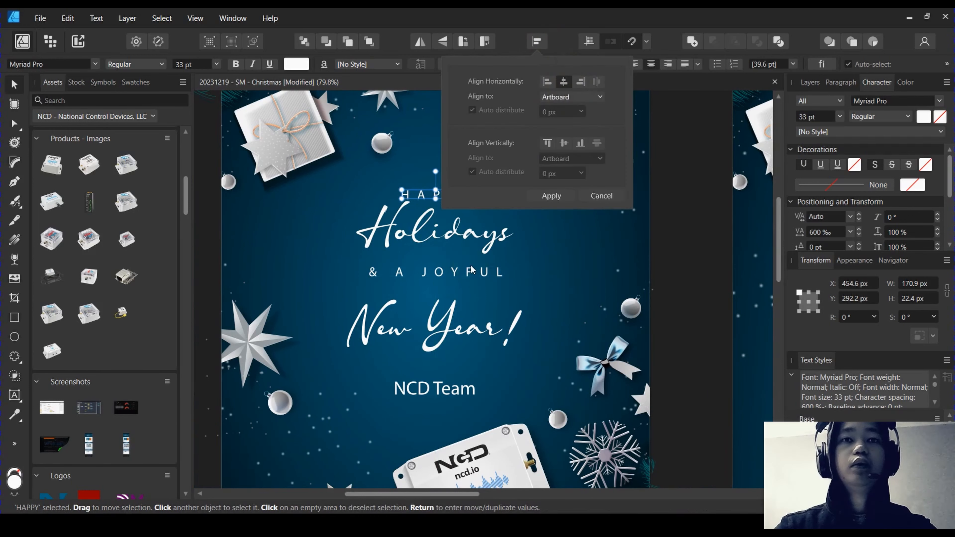
click(490, 269)
Move the square artboard's "HAPPY" line up to about Y 278.2 px
scroll(482, 258, down, 2)
scroll(460, 220, up, 3)
drag(459, 215, 461, 208)
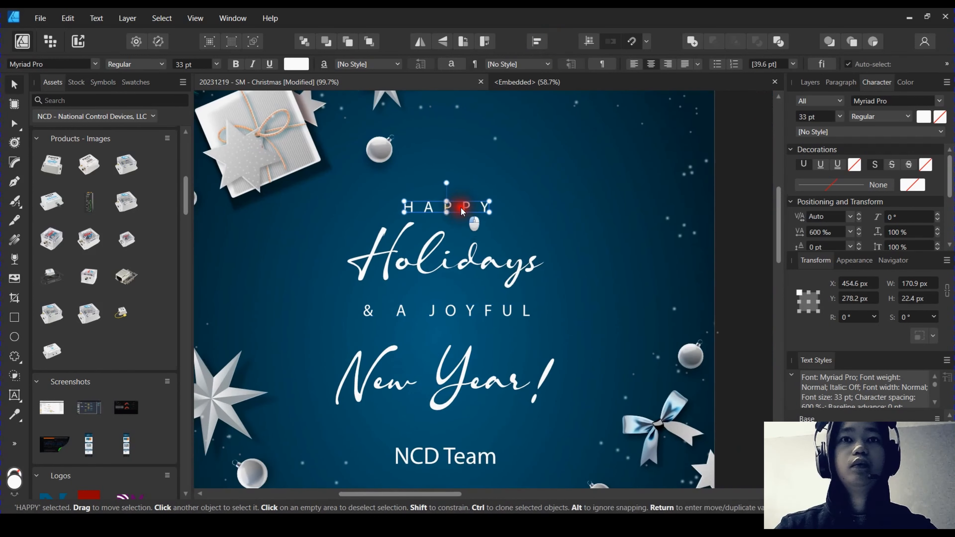
scroll(485, 231, down, 2)
Set the font size of the square artboard's script greeting to 160 pt
drag(518, 264, 458, 206)
click(415, 192)
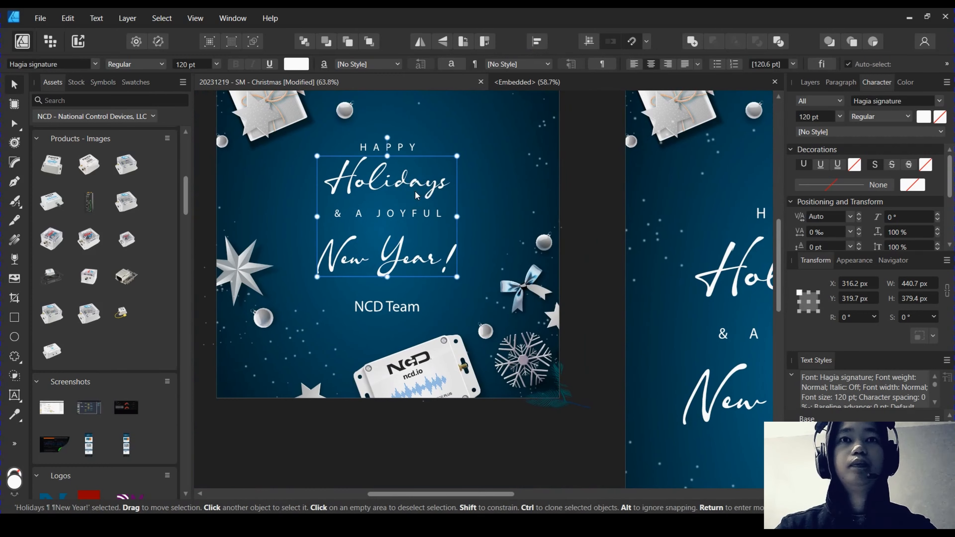
scroll(425, 194, down, 2)
scroll(430, 197, up, 1)
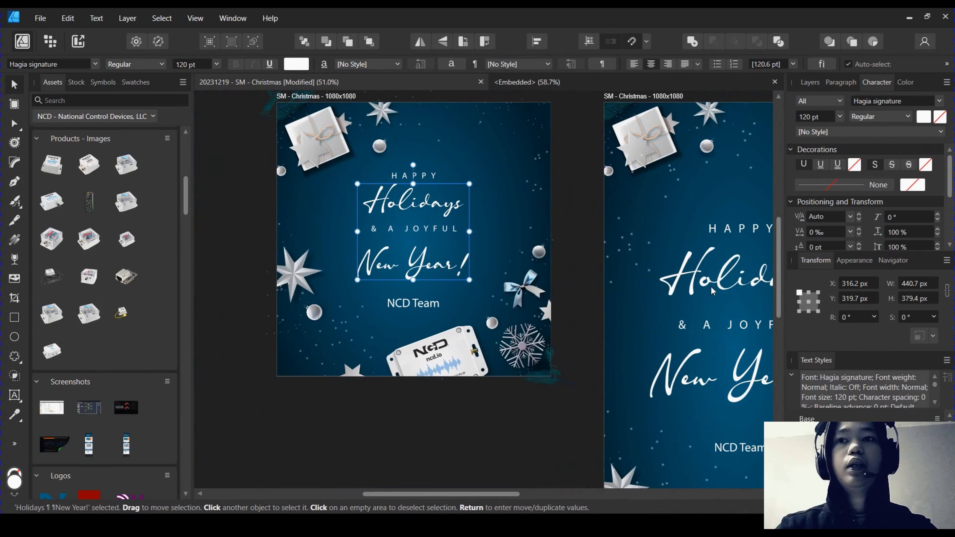
click(195, 64)
text(160)
key(Return)
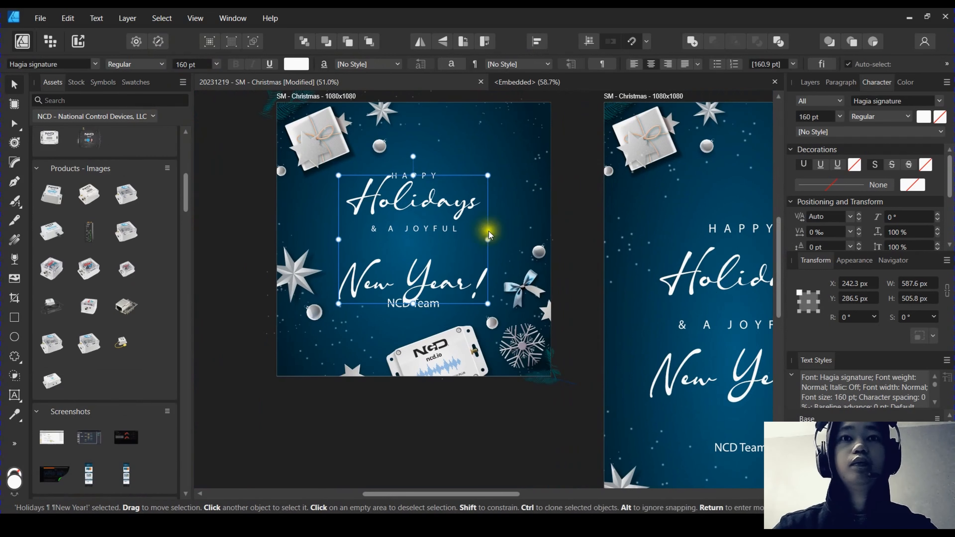
Move the square artboard's script greeting down to about Y 300.6 px, just below "HAPPY"
scroll(408, 260, up, 1)
scroll(464, 190, up, 1)
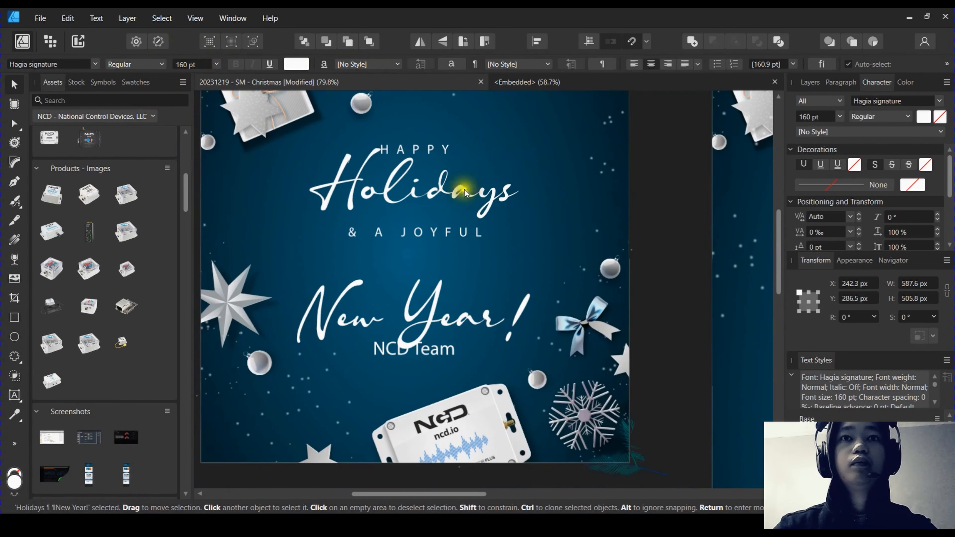
drag(466, 193, 467, 198)
drag(464, 268, 470, 237)
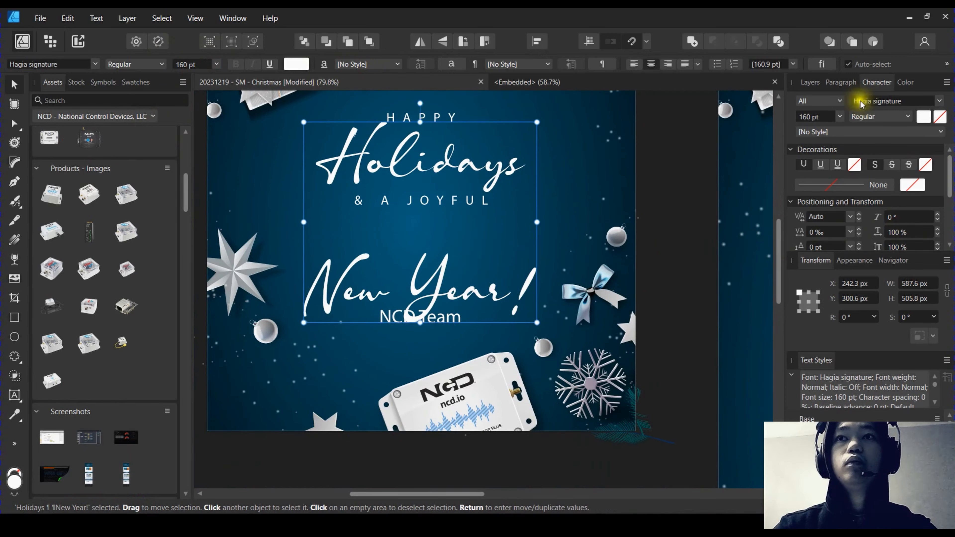
Set the paragraph leading of the square artboard's script greeting to 100 pt
click(843, 83)
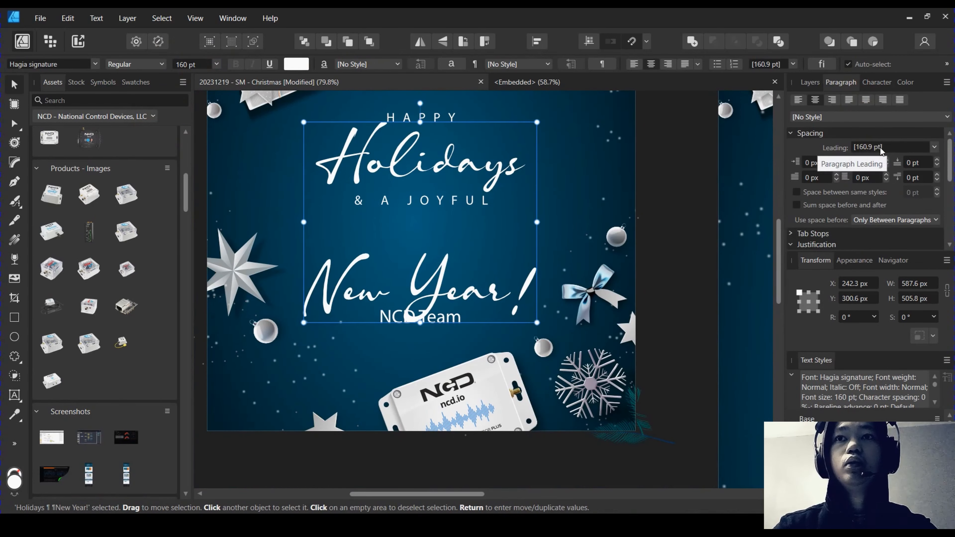
click(895, 147)
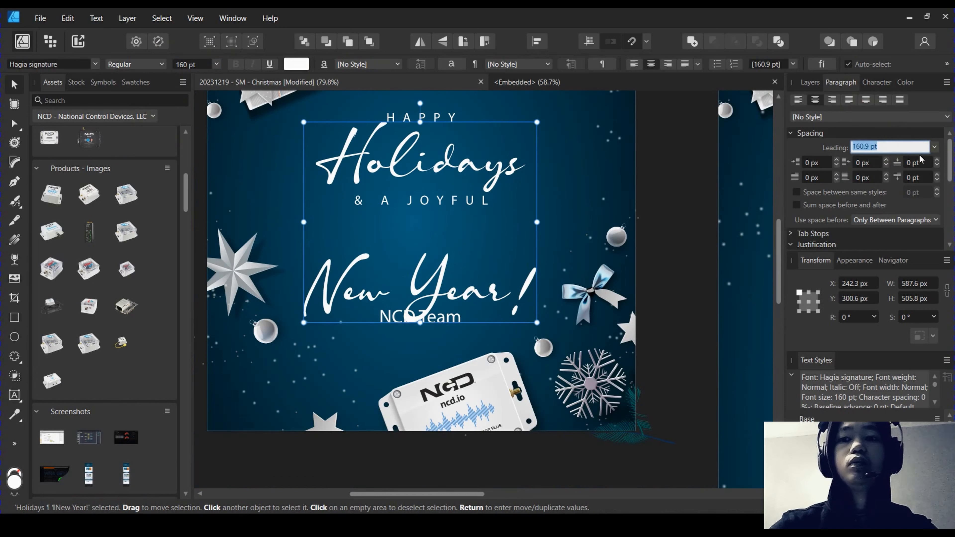
text(100)
key(Return)
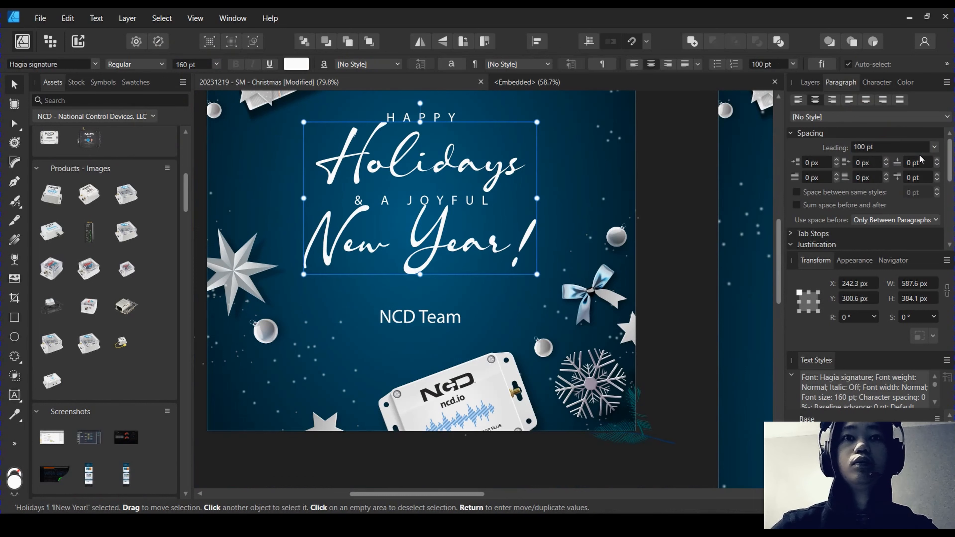
Set the paragraph leading of the square artboard's script greeting to 120 pt
click(885, 147)
text(120)
key(Return)
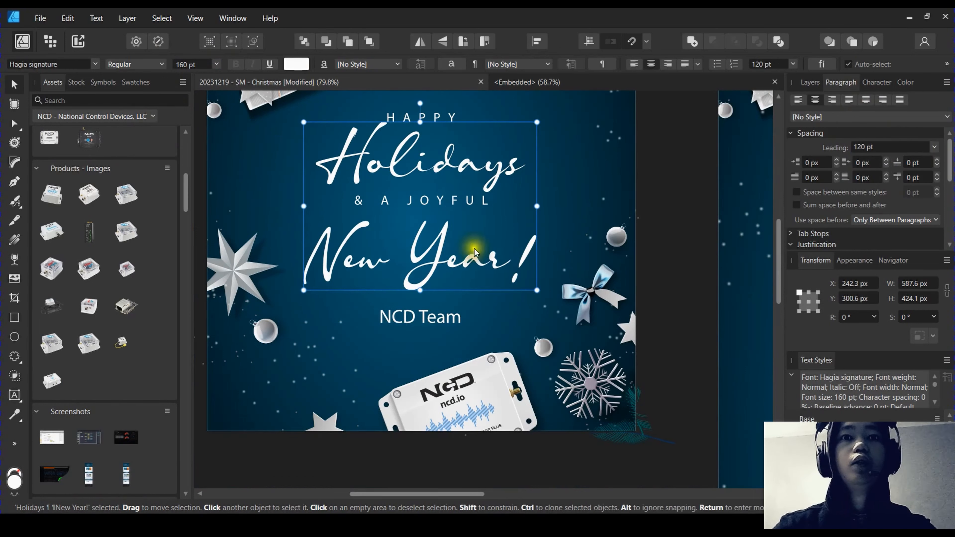
Move the square artboard's "& A JOYFUL" line down to about Y 501.1 px, between the two script lines
scroll(467, 322, up, 2)
click(469, 255)
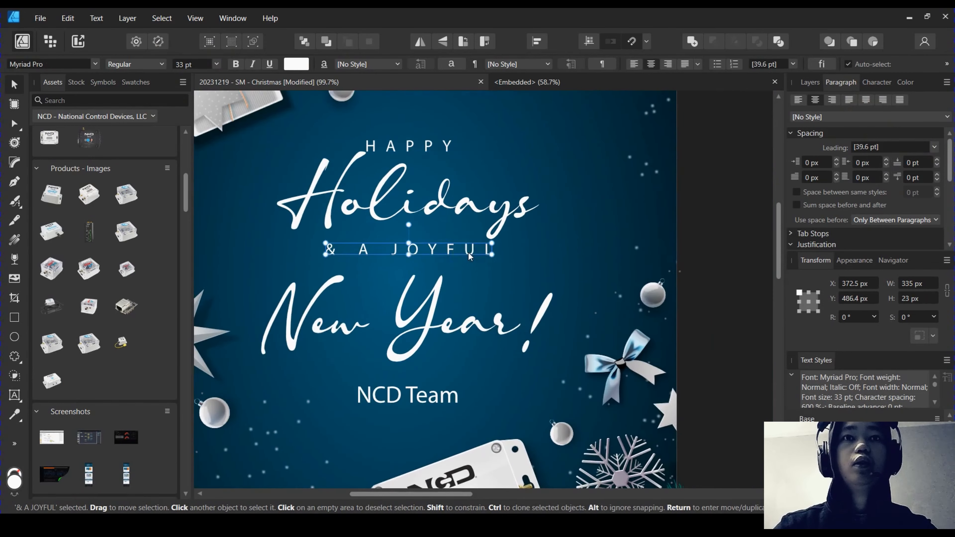
drag(469, 256, 486, 267)
scroll(533, 269, down, 6)
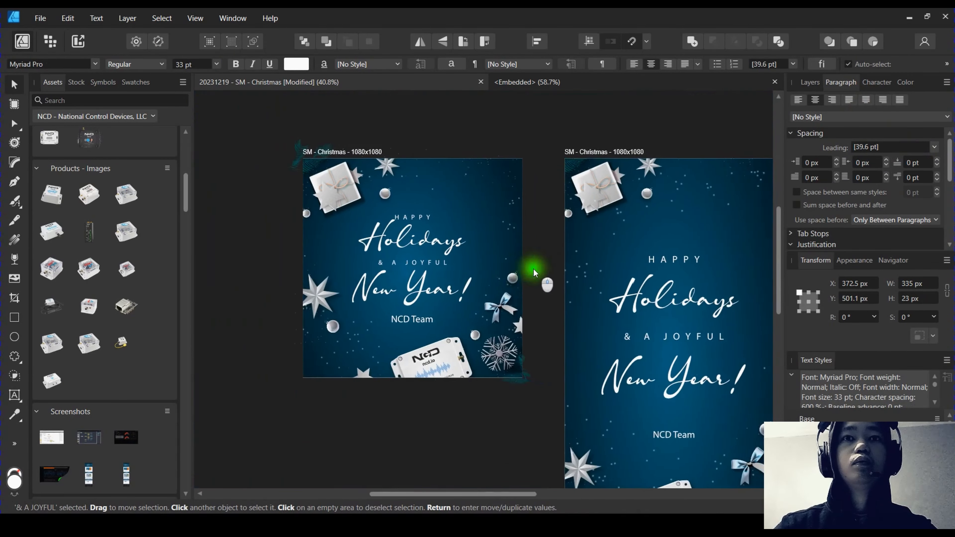
Examine the spacing and alignment of the greeting lines on the square artboard
scroll(293, 208, up, 3)
drag(299, 207, 504, 192)
scroll(335, 206, down, 2)
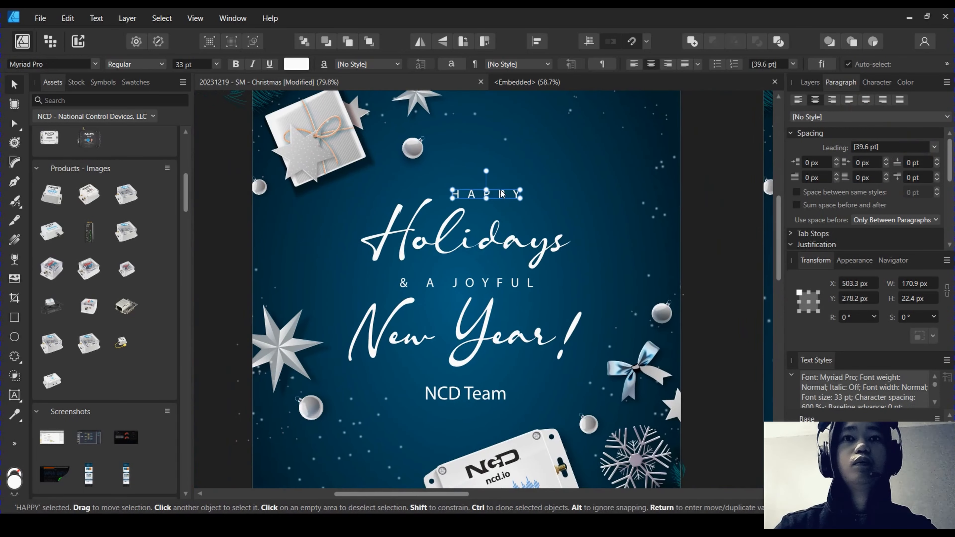
scroll(517, 282, up, 2)
click(517, 282)
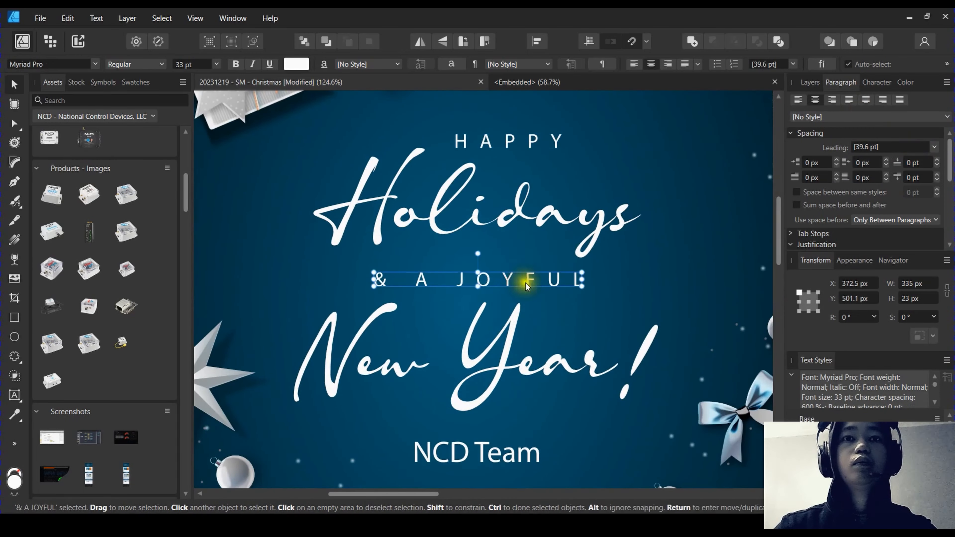
scroll(528, 284, up, 1)
drag(528, 284, 589, 257)
scroll(468, 282, down, 3)
key(ctrl+z)
click(559, 251)
scroll(558, 251, up, 3)
click(559, 252)
scroll(588, 250, down, 3)
click(250, 322)
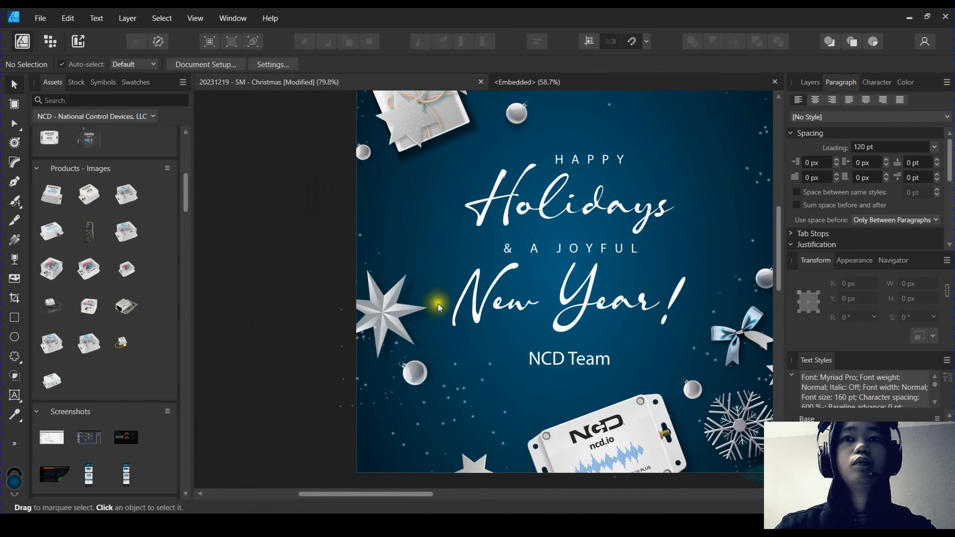
Move the vertical artboard's "HAPPY" line down to about Y 512.6 px, closer to "Holidays"
scroll(462, 294, down, 3)
scroll(563, 302, up, 3)
scroll(551, 358, down, 2)
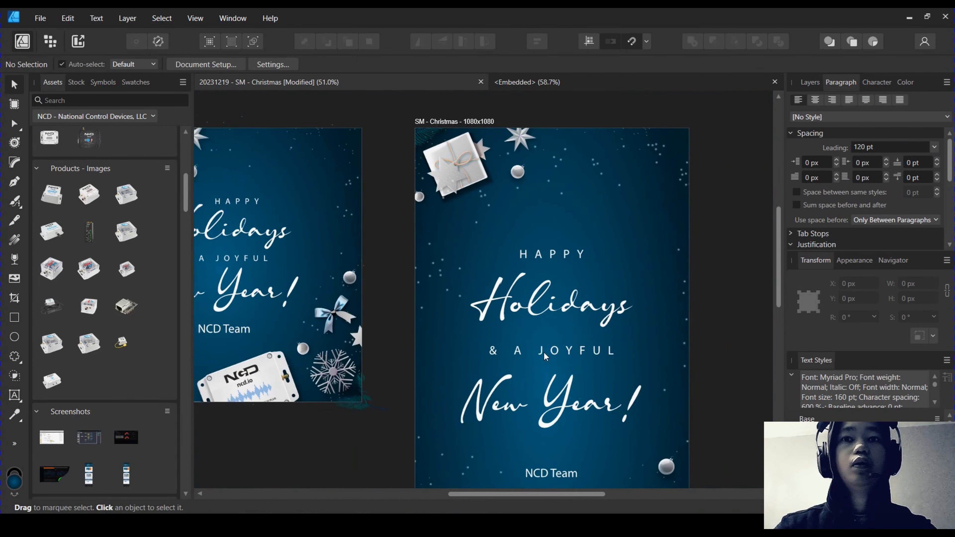
scroll(534, 227, up, 1)
drag(550, 218, 557, 225)
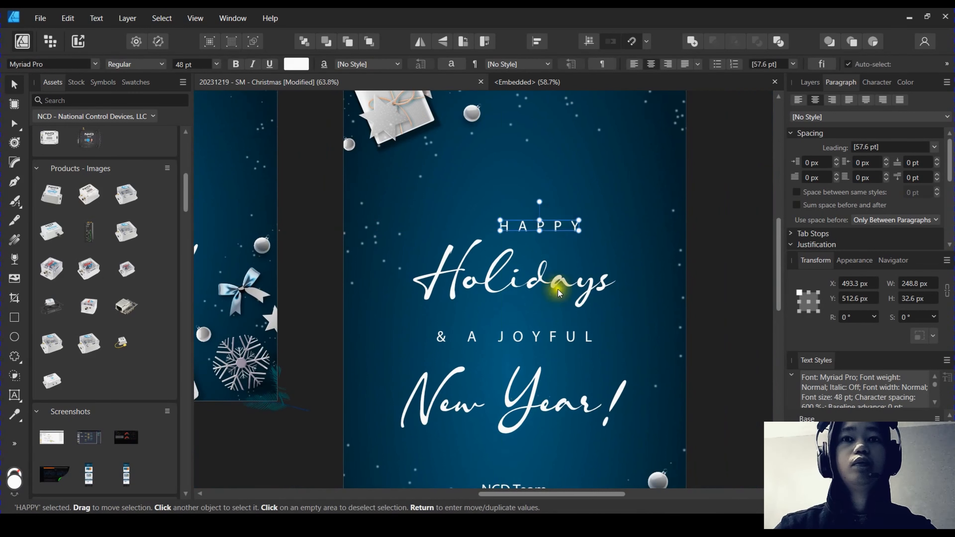
Set the paragraph leading of the vertical artboard's script greeting to 160 pt
scroll(553, 263, down, 3)
scroll(551, 236, up, 2)
click(546, 246)
scroll(546, 246, down, 3)
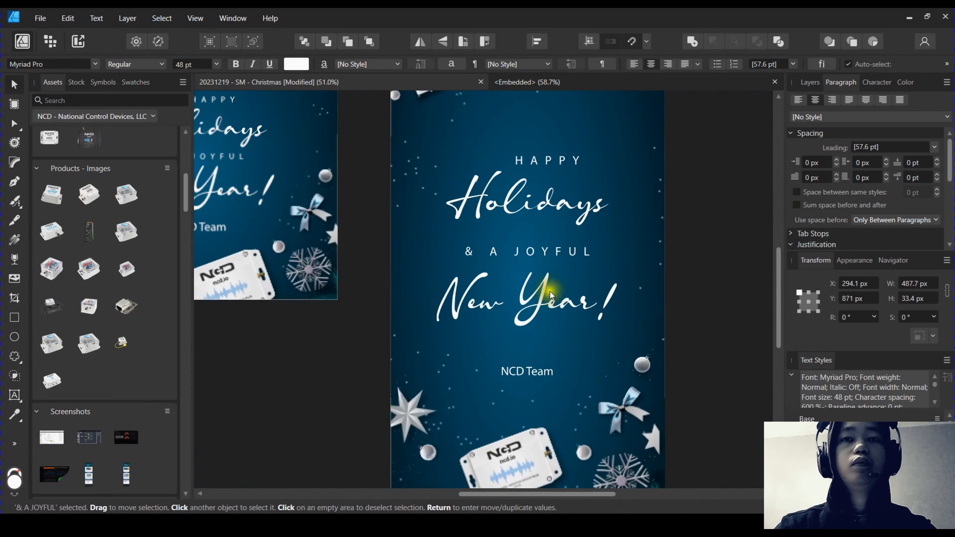
click(610, 294)
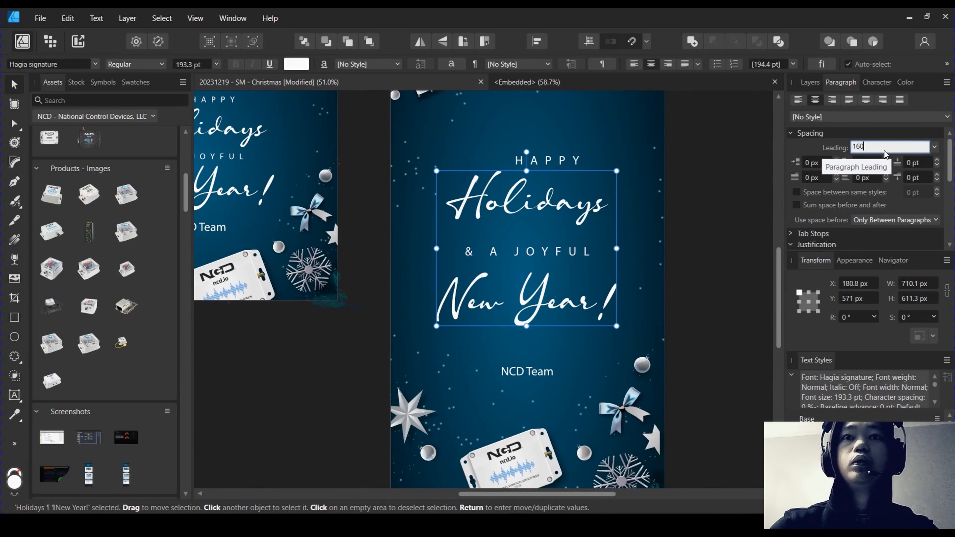
click(884, 150)
text(160)
key(Return)
Move the vertical artboard's "& A JOYFUL" line up to about Y 825.5 px, between the two script lines
scroll(545, 252, up, 5)
click(588, 248)
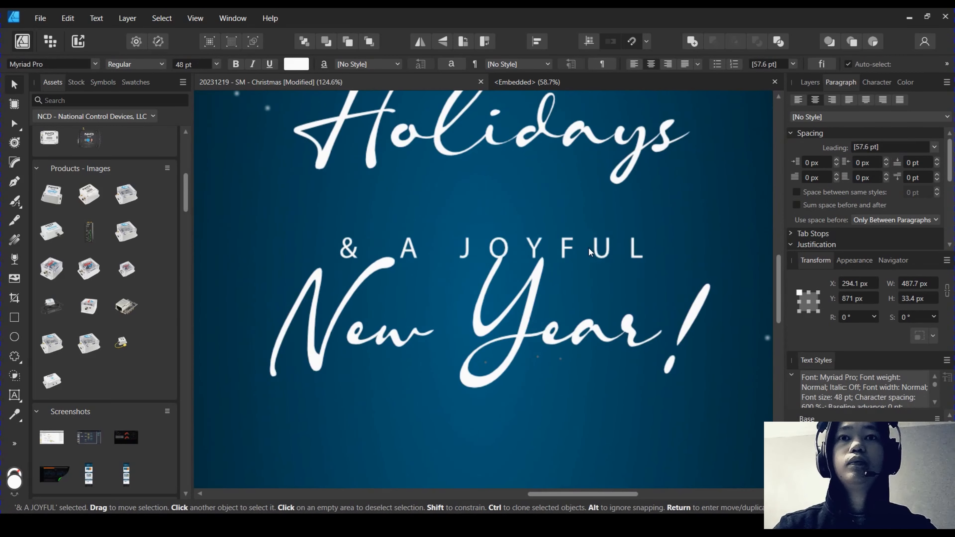
drag(587, 247, 587, 222)
scroll(595, 234, down, 4)
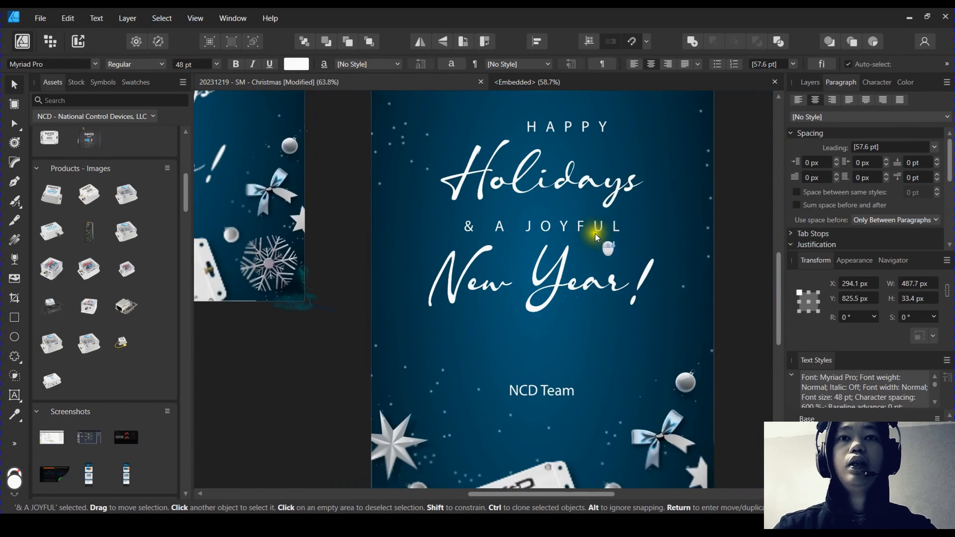
scroll(491, 253, down, 1)
click(681, 256)
scroll(650, 282, down, 3)
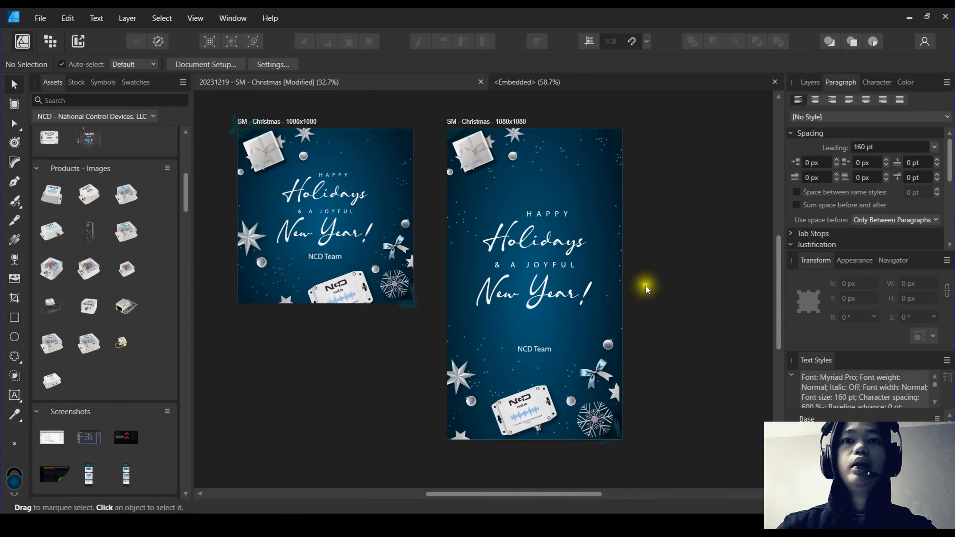
Move the vertical artboard's "NCD Team" line up slightly toward the greeting and save the document
scroll(645, 288, up, 3)
click(516, 396)
scroll(516, 396, up, 1)
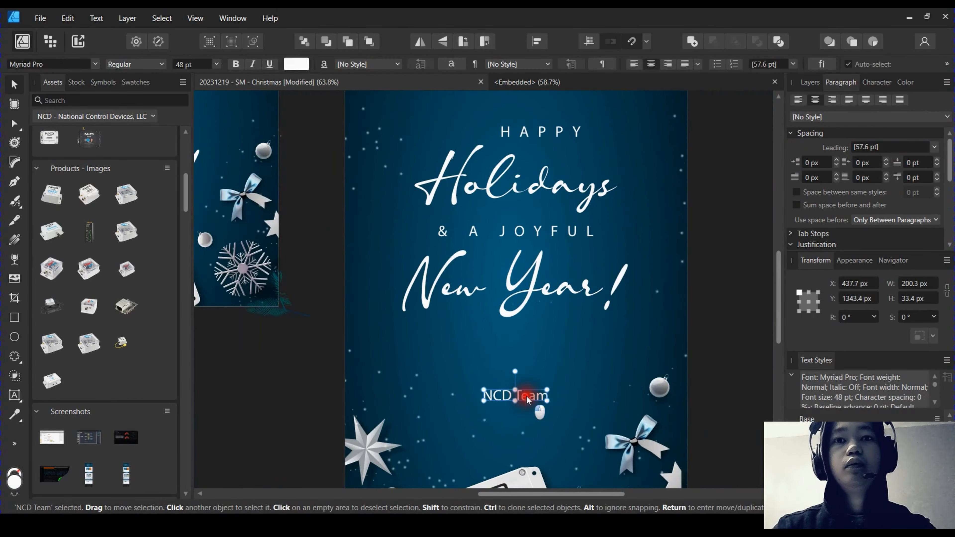
drag(527, 399, 527, 377)
scroll(580, 367, down, 3)
click(674, 330)
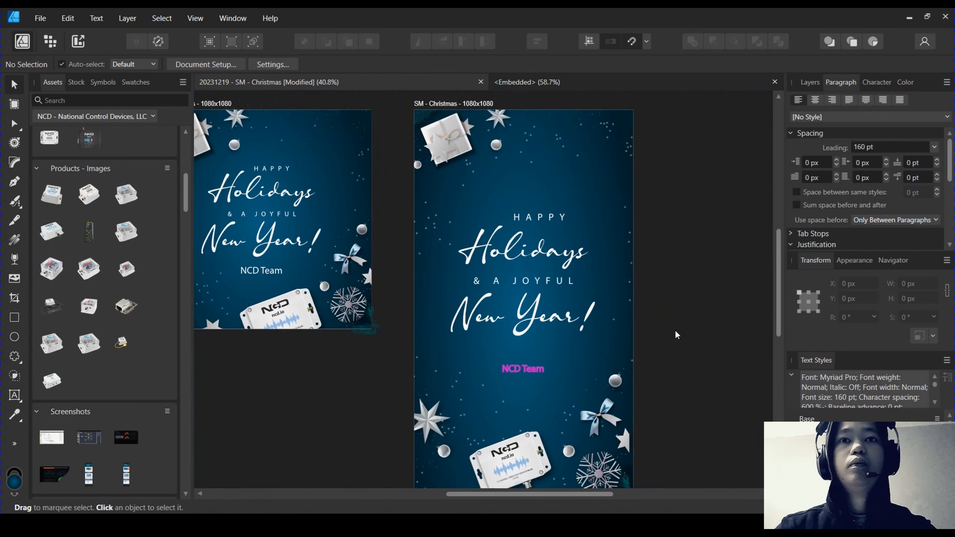
scroll(683, 324, down, 1)
drag(701, 330, 683, 285)
key(ctrl+s)
Rename the vertical artboard "SM - Christmas - 1080x1920" and save the document
scroll(645, 263, up, 3)
mouse_move(552, 248)
mouse_down()
mouse_move(656, 254)
mouse_move(625, 267)
mouse_move(537, 250)
mouse_up()
scroll(656, 254, down, 2)
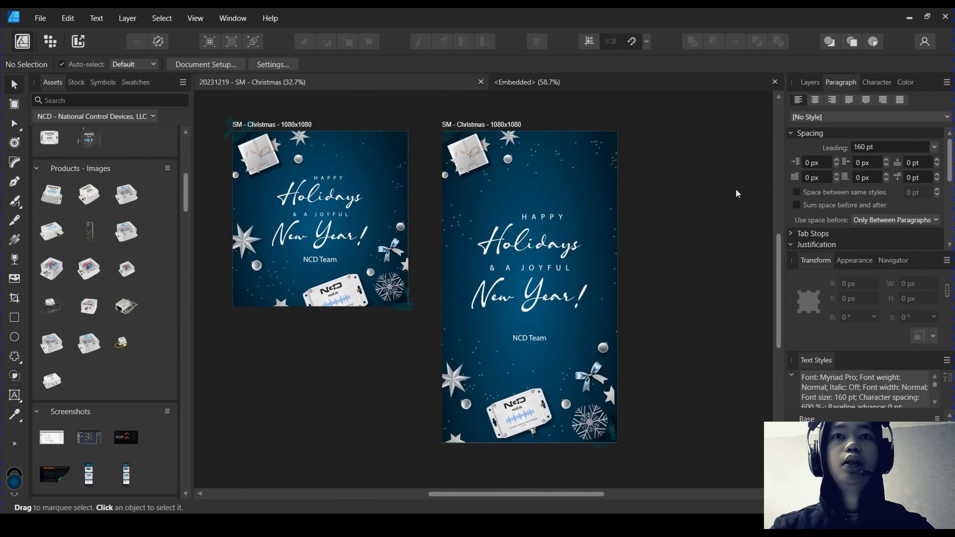
drag(736, 190, 726, 188)
click(581, 136)
click(501, 125)
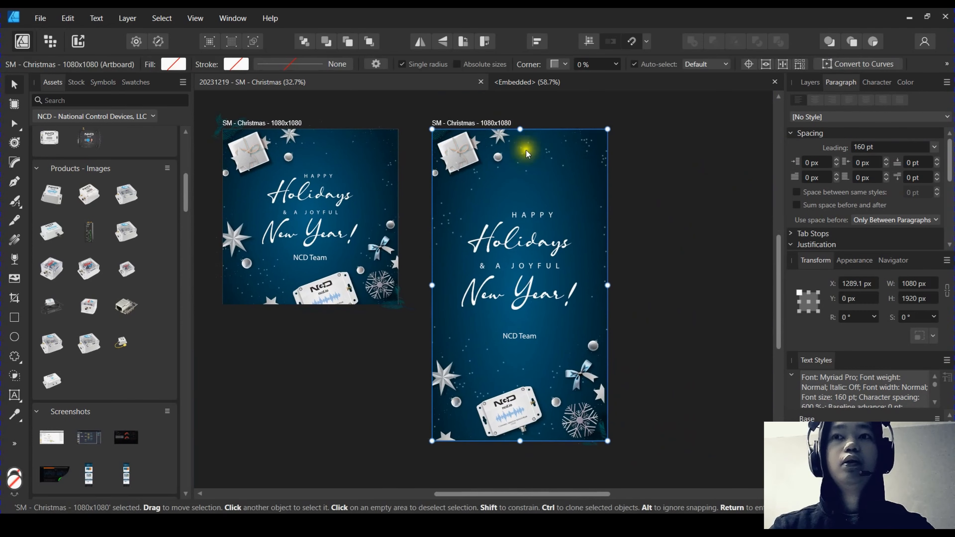
double_click(482, 124)
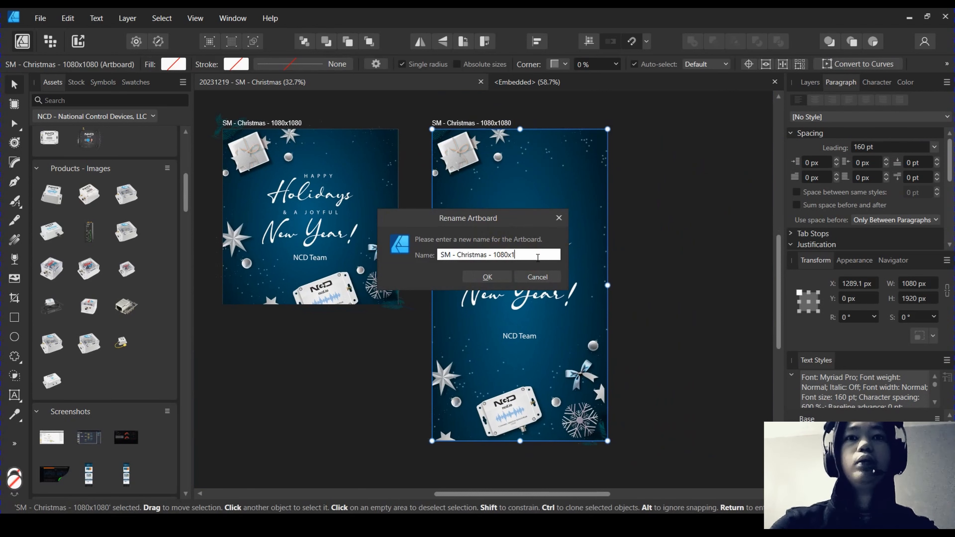
key(Return)
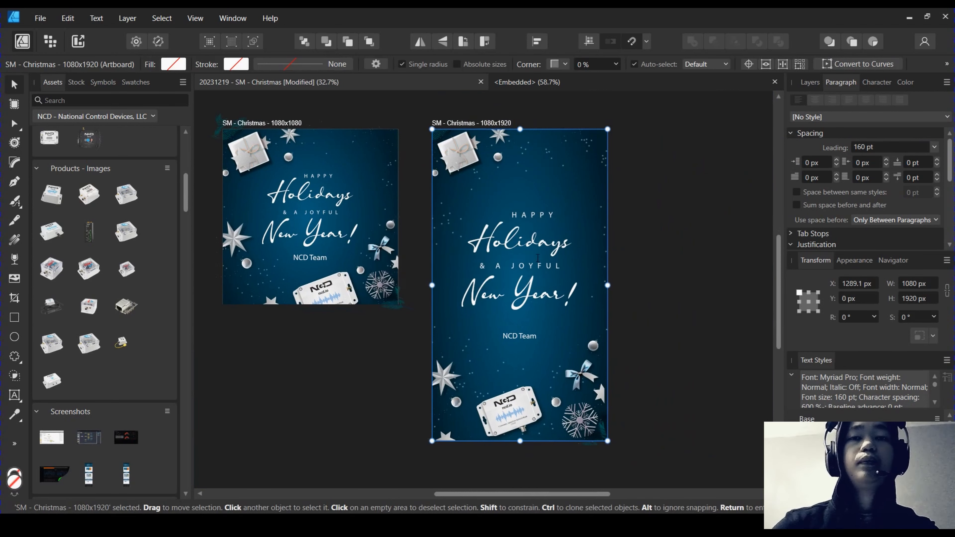
click(661, 256)
scroll(653, 264, down, 3)
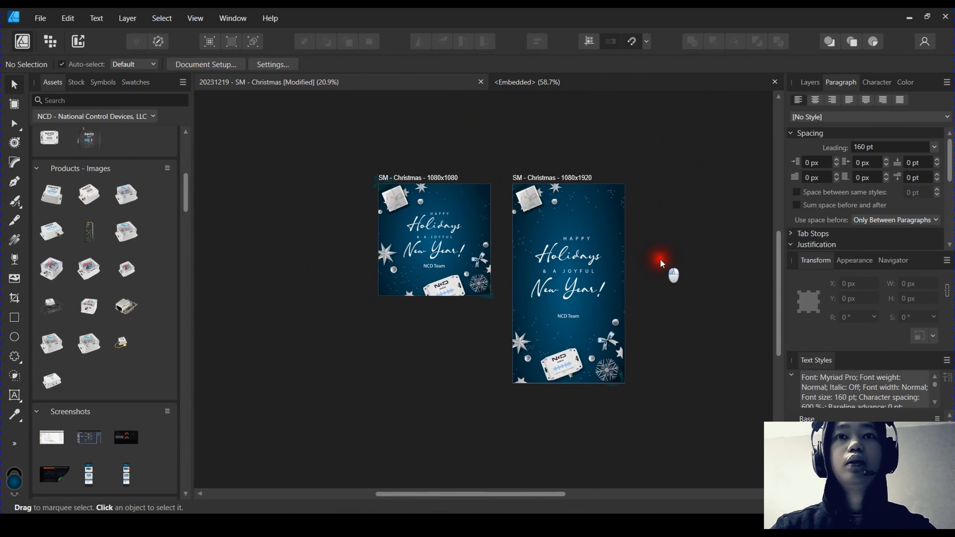
key(ctrl+s)
Export both artboard slices as 1x PNG files into the "20231219 - NL - Christmas" folder
scroll(585, 187, up, 2)
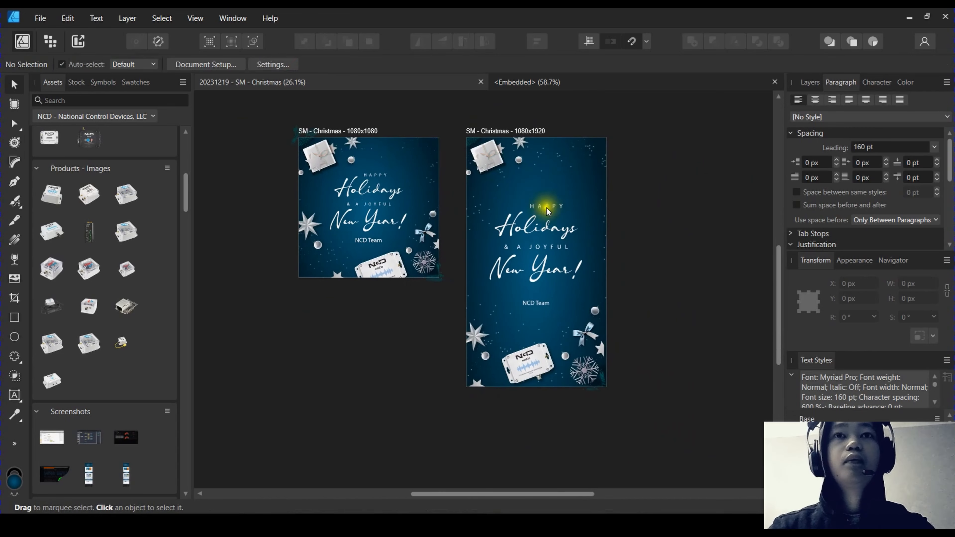
drag(483, 181, 502, 206)
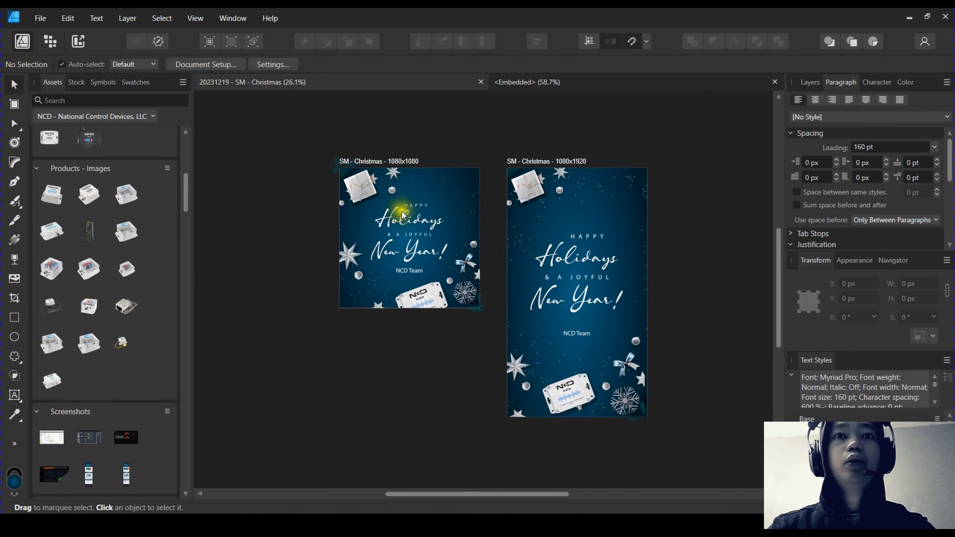
drag(266, 197, 286, 212)
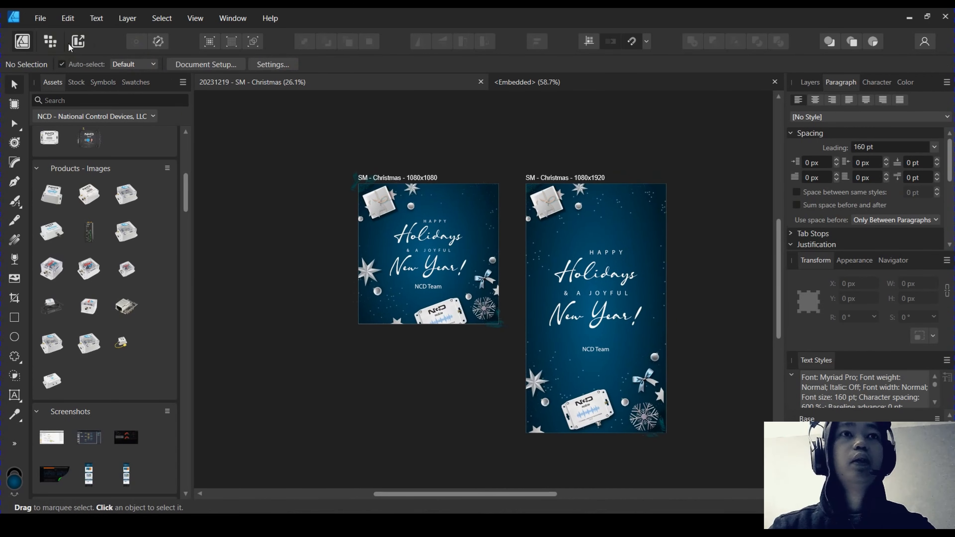
click(79, 43)
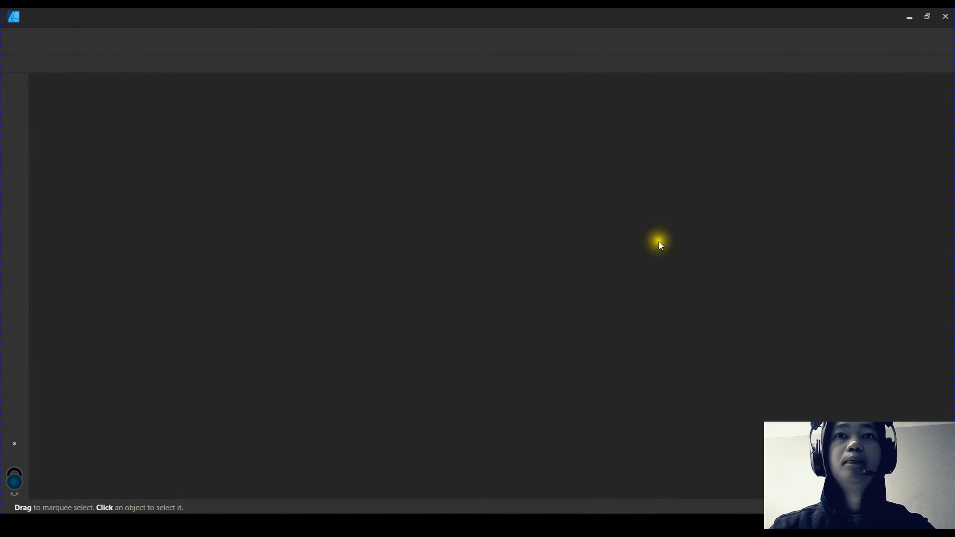
click(884, 157)
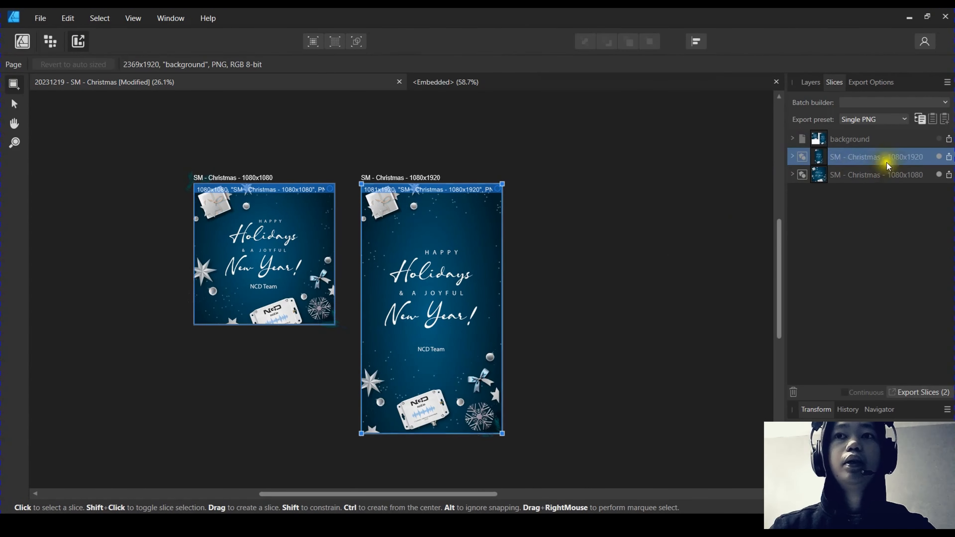
click(792, 157)
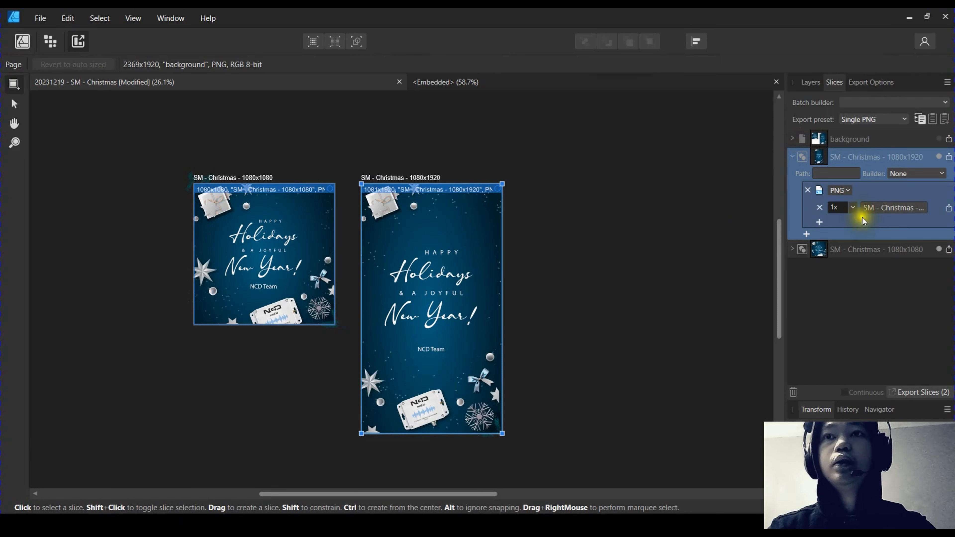
click(790, 249)
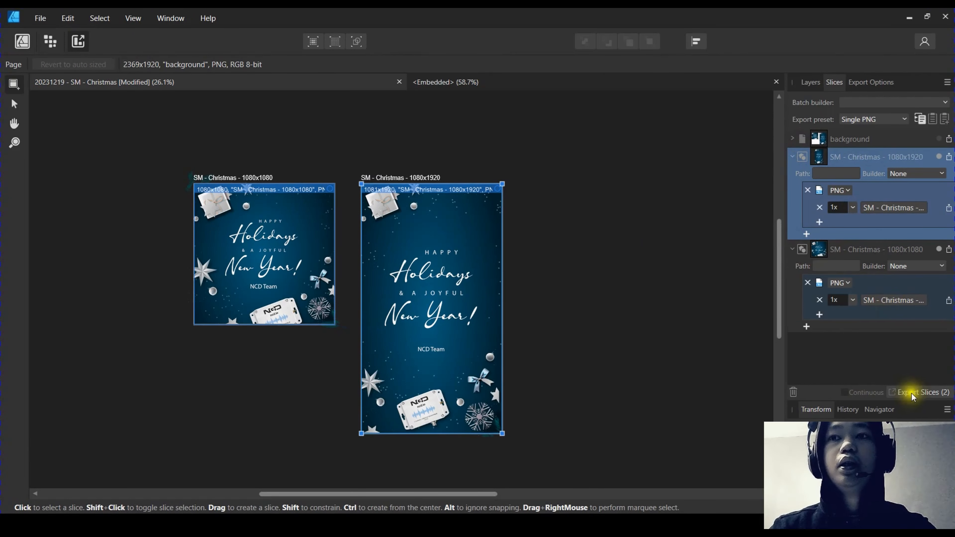
click(920, 392)
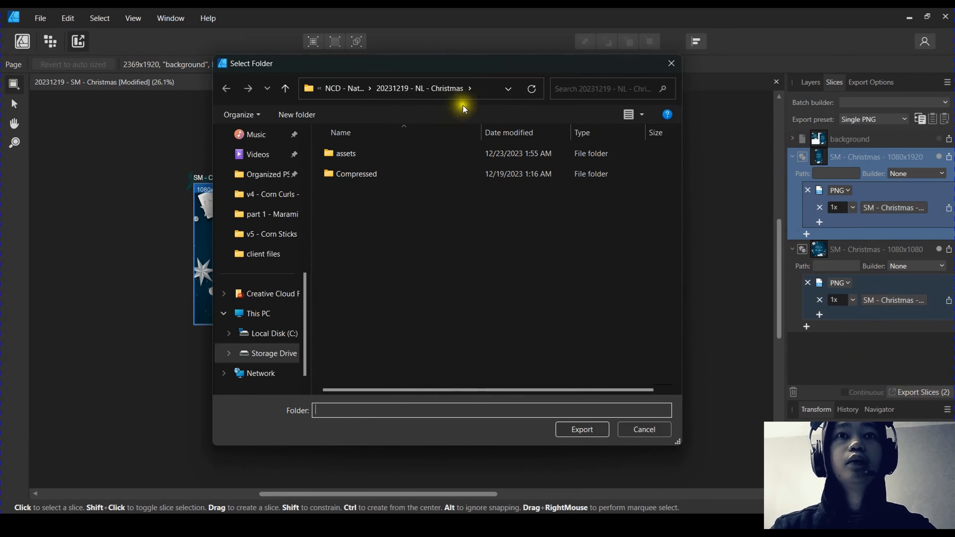
click(583, 430)
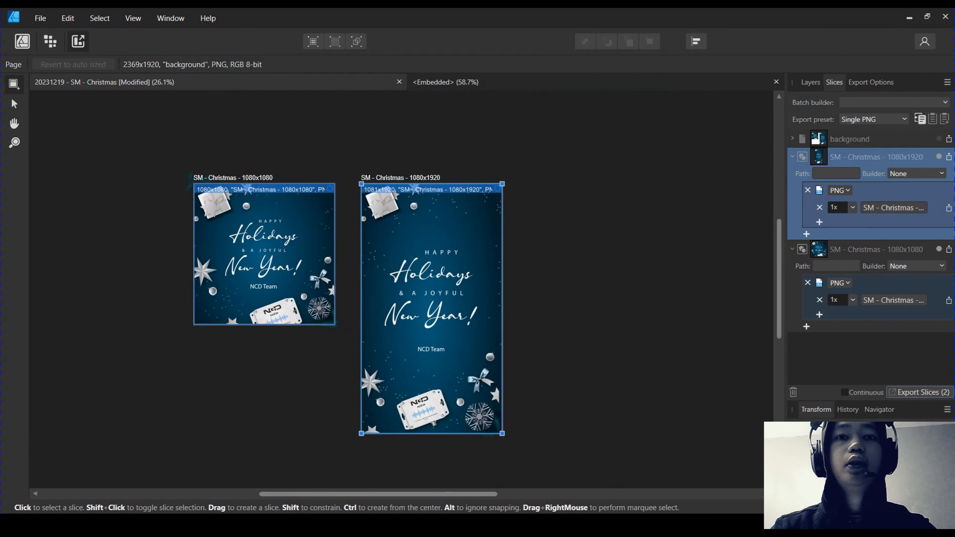
Switch to File Explorer, go to the "20231219 - NL - Christmas" folder and inspect the exported "SM - Christmas - 1080x1080.png"
click(407, 525)
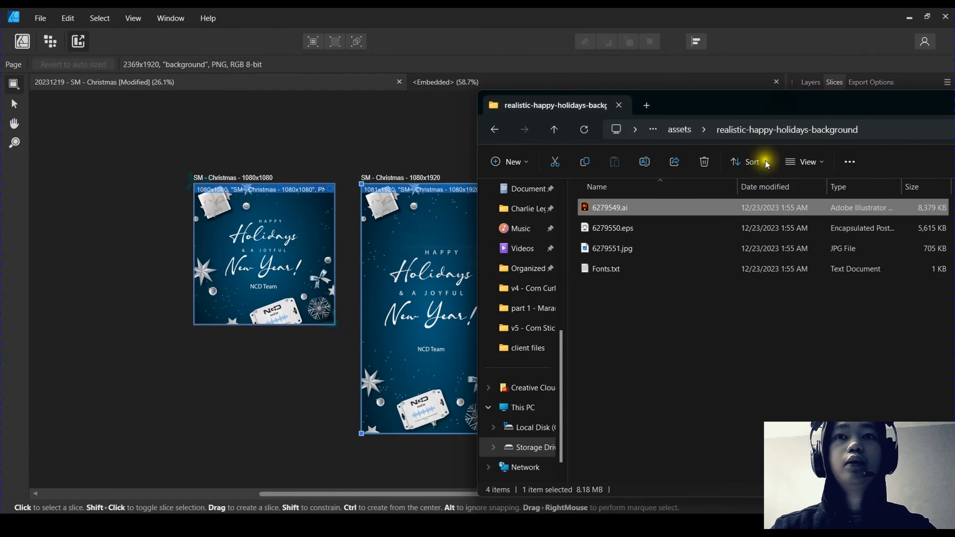
click(675, 132)
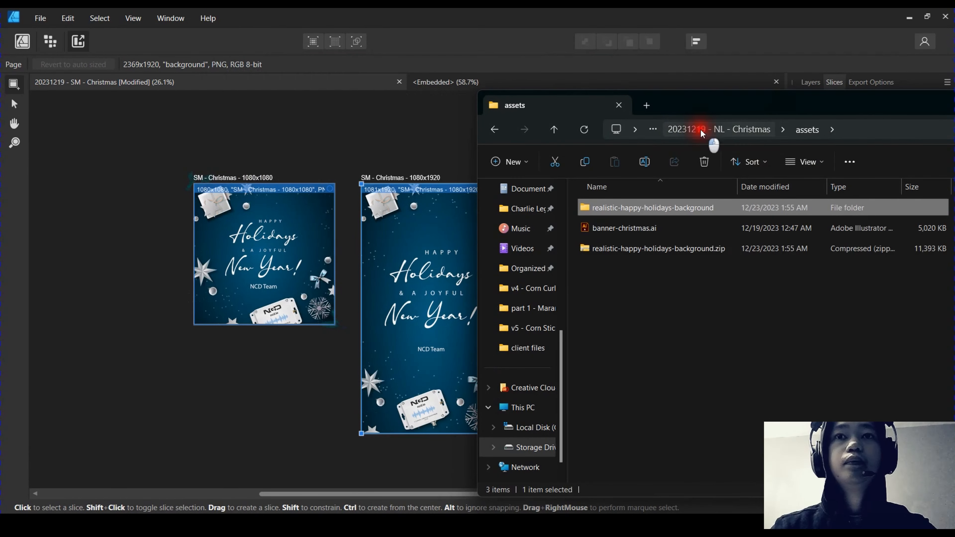
click(701, 132)
drag(850, 109, 718, 53)
click(511, 271)
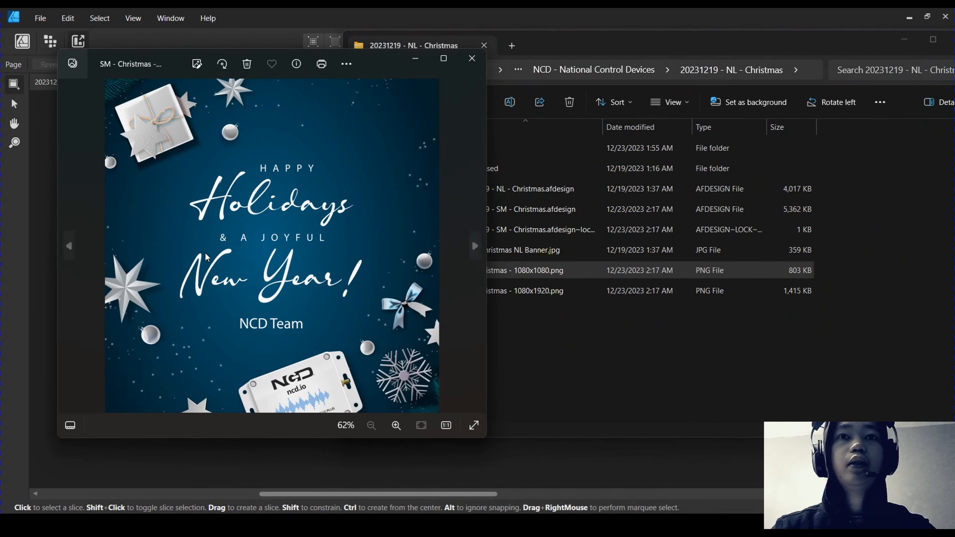
click(307, 190)
scroll(306, 191, up, 1)
scroll(308, 203, down, 1)
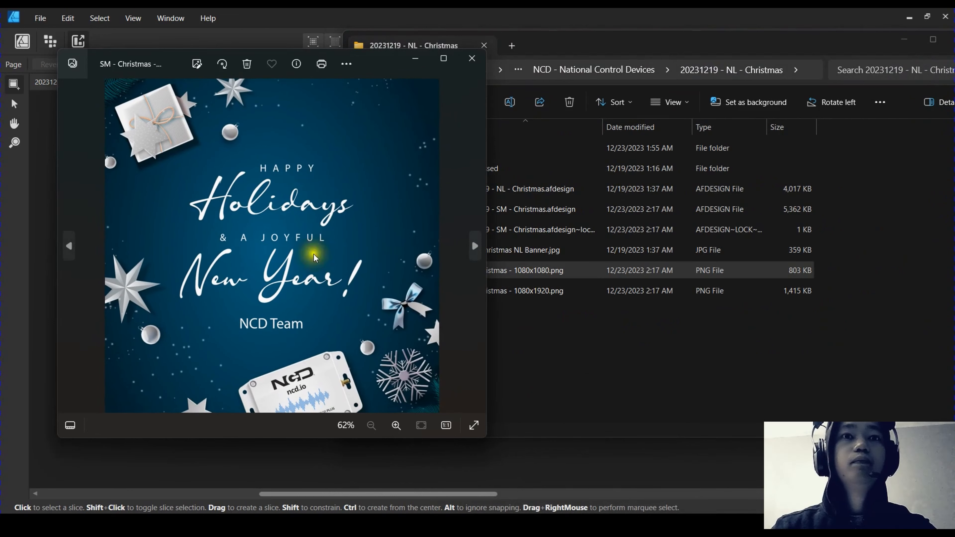
Inspect the exported "SM - Christmas - 1080x1920.png" up close and close the image viewer
click(478, 251)
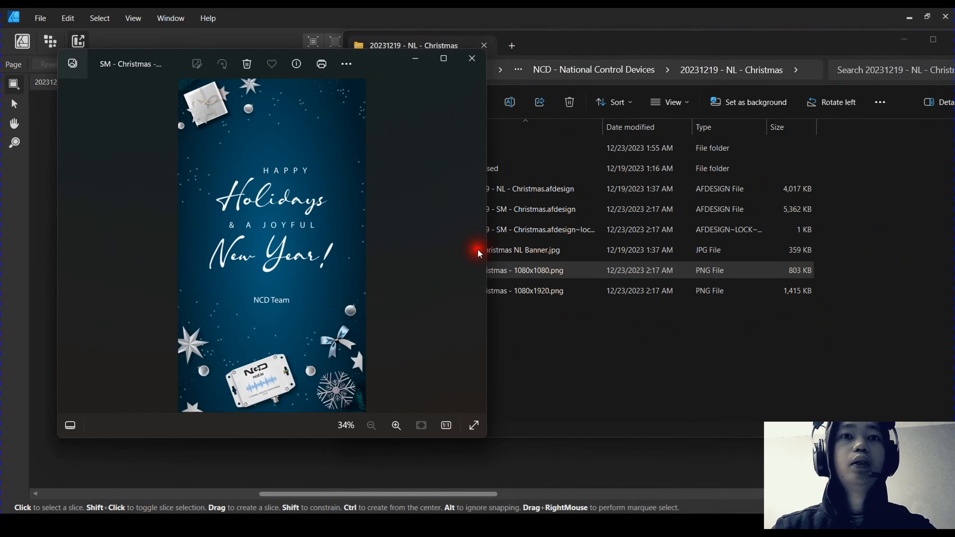
scroll(282, 194, up, 3)
scroll(282, 194, down, 3)
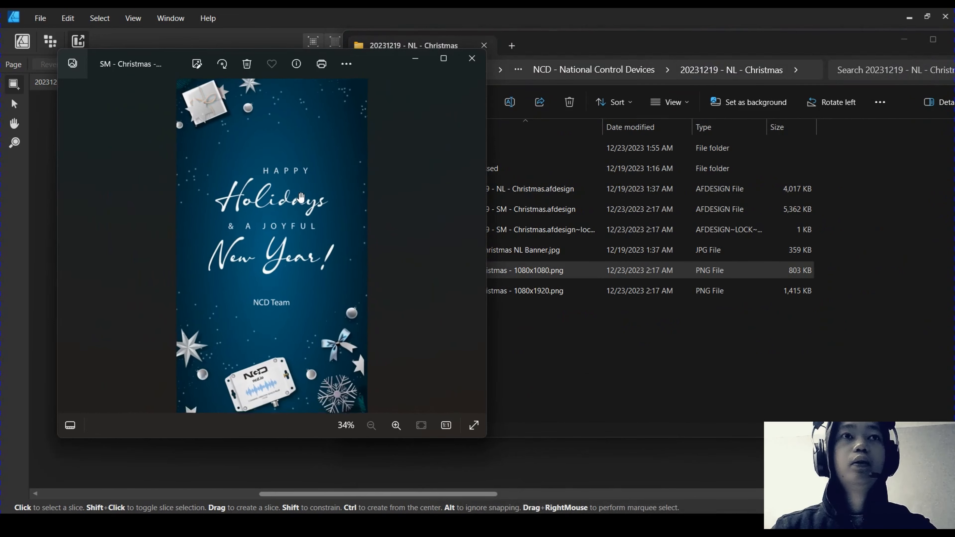
scroll(282, 194, up, 4)
scroll(309, 196, down, 3)
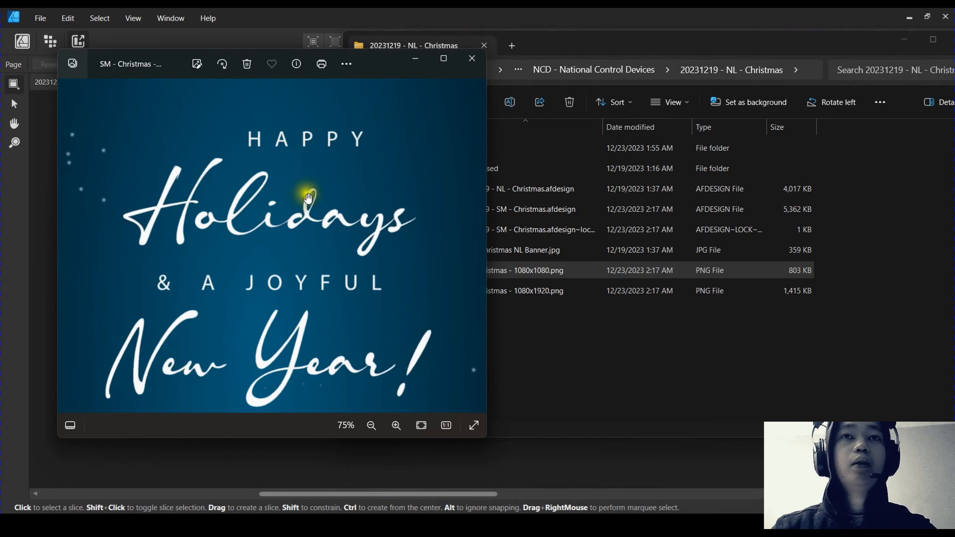
click(471, 57)
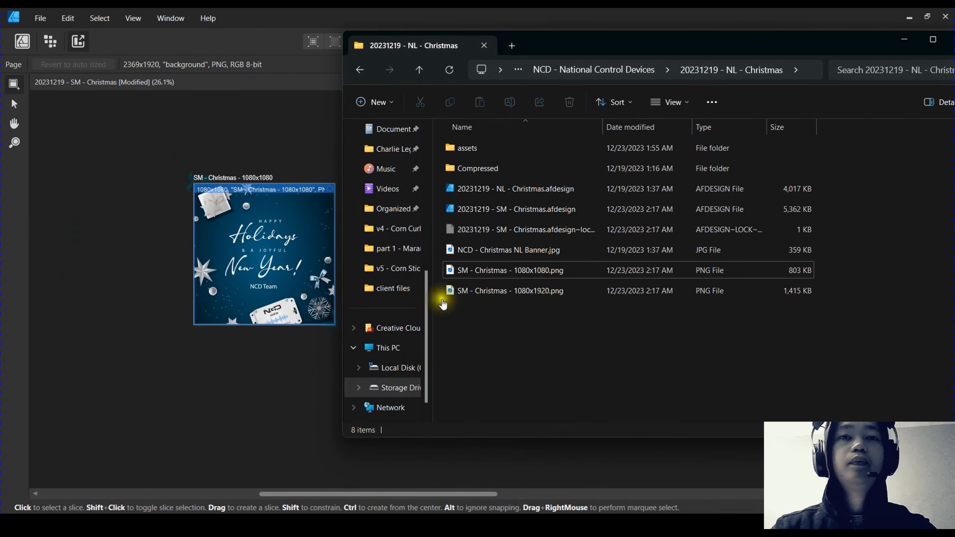
Switch back to Affinity Designer and return from the Export persona to the Designer persona
click(415, 19)
click(472, 258)
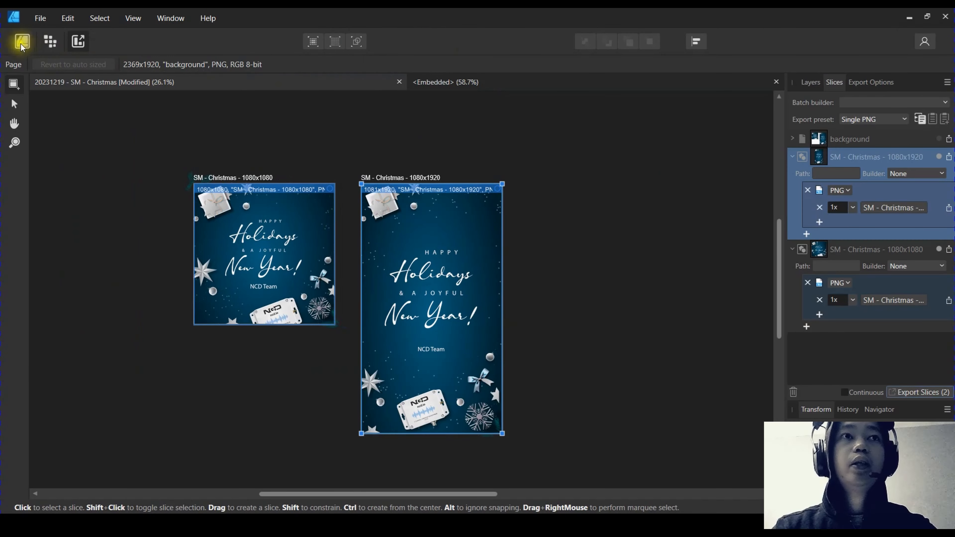
click(458, 290)
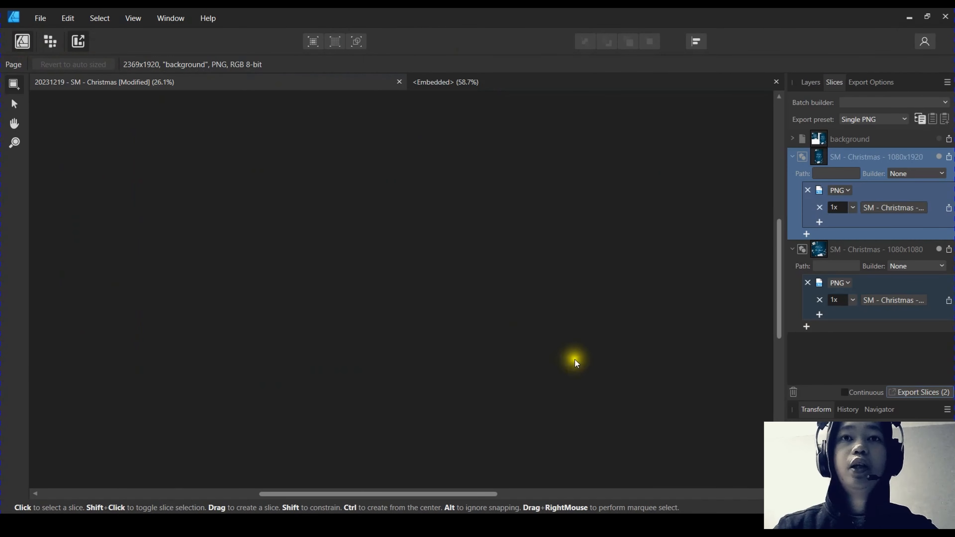